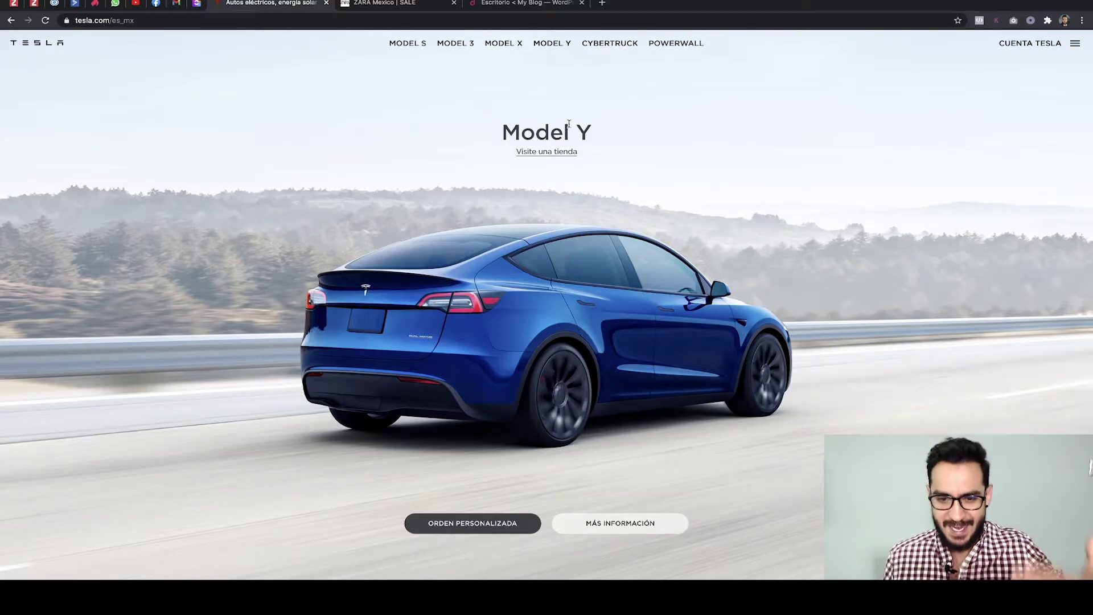
# Examine how the full-screen sections of the Tesla home page snap into place while scrolling vertically
pyautogui.scroll(-2, 566, 122)
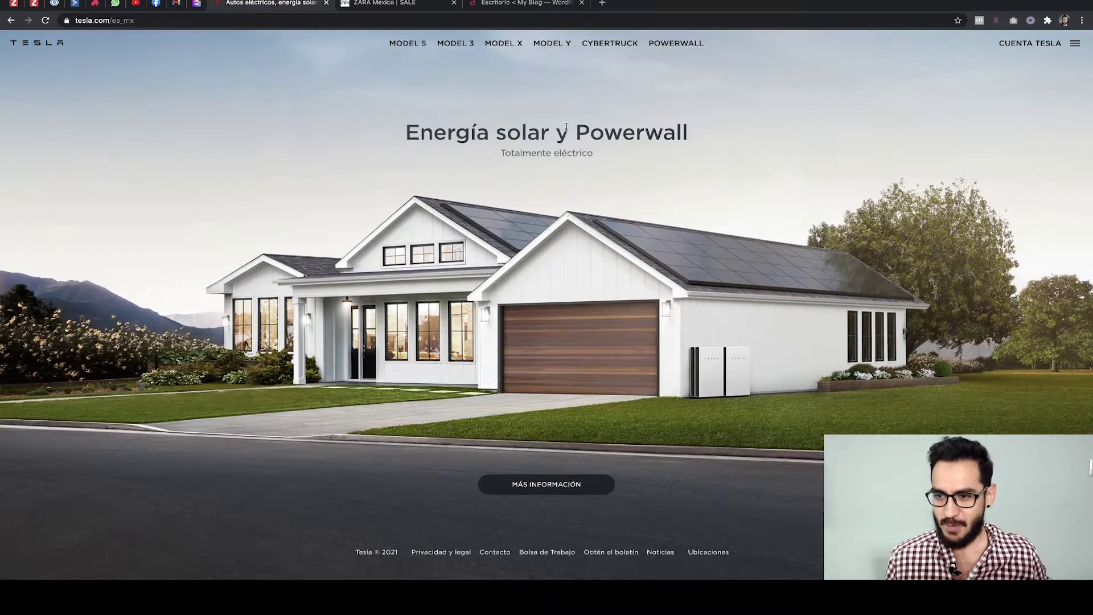
pyautogui.scroll(2, 566, 126)
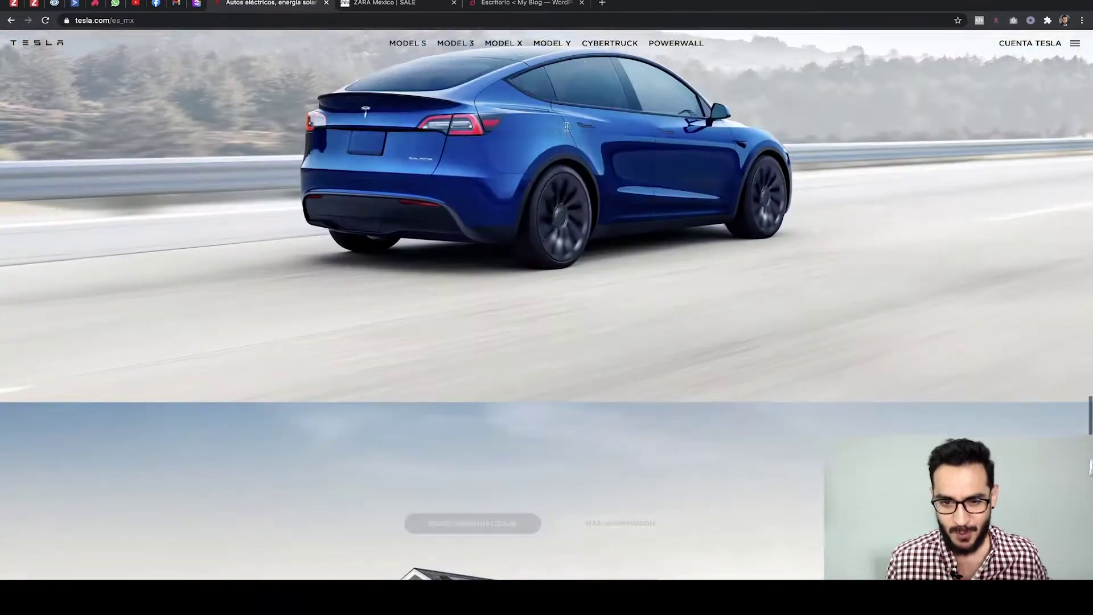
pyautogui.scroll(2, 567, 126)
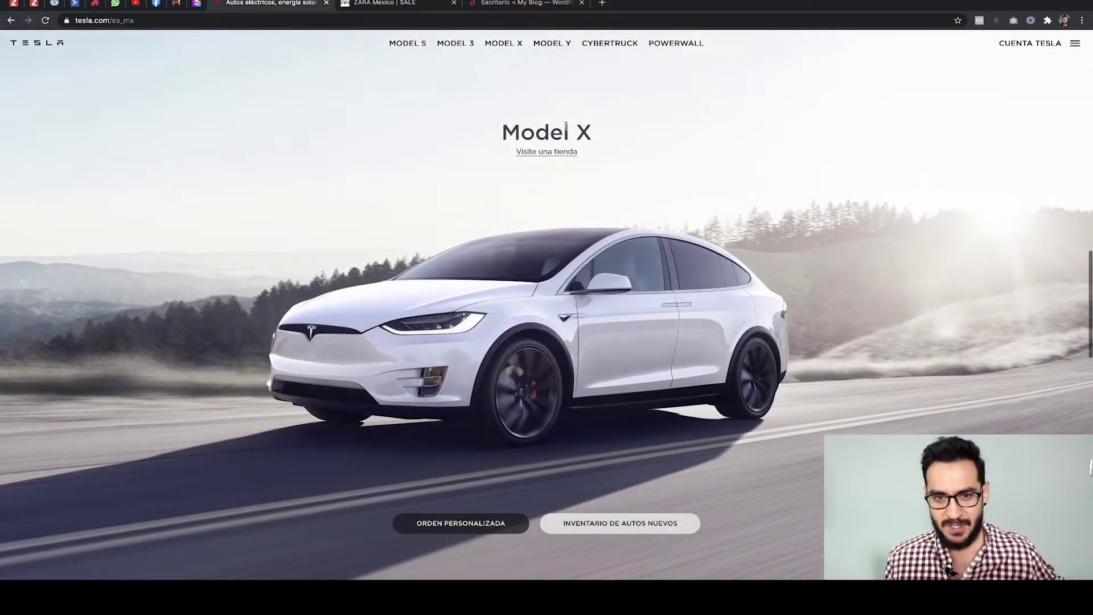
pyautogui.scroll(3, 512, 103)
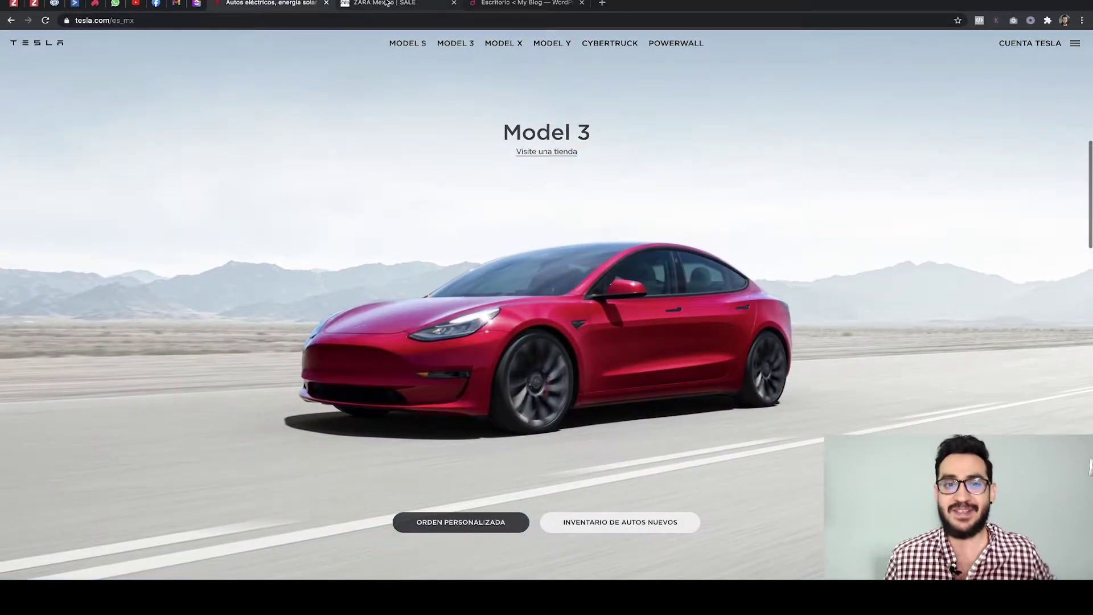
# Switch to the ZARA Mexico site and examine the vertical scrolling of its home page from the first banner to the newsletter section
pyautogui.click(388, 5)
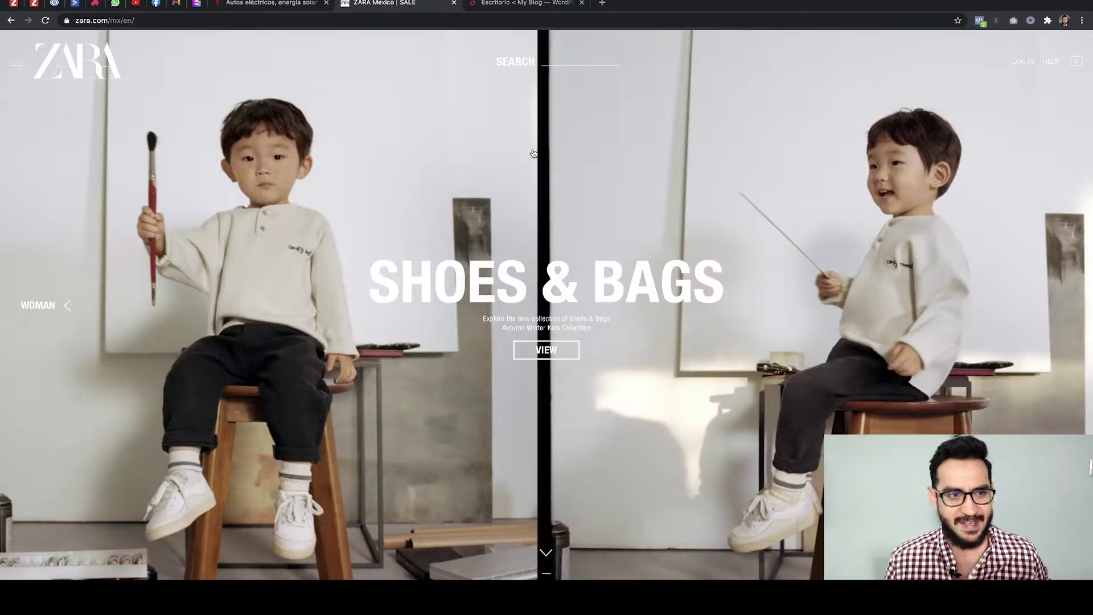
pyautogui.scroll(-10, 608, 178)
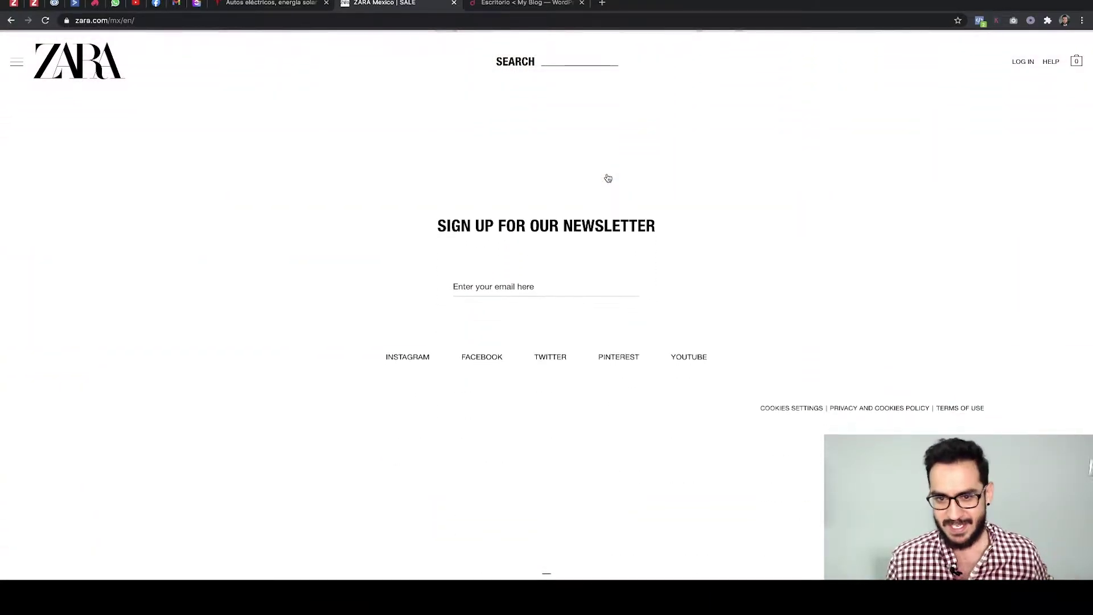
pyautogui.scroll(2, 607, 178)
pyautogui.scroll(5, 607, 177)
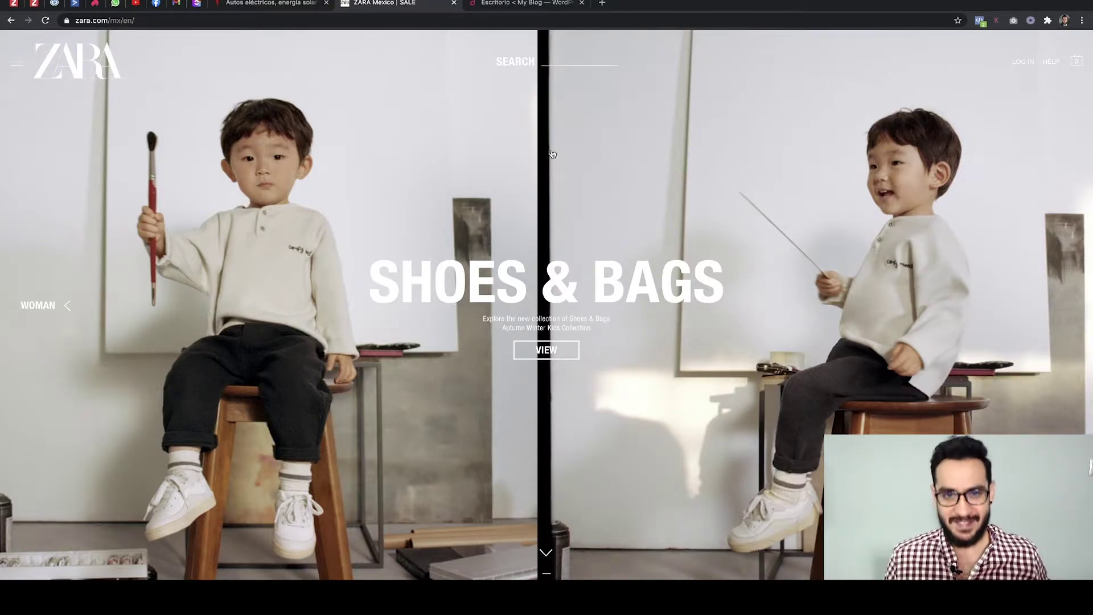
# Switch to the WordPress dashboard and create a new page titled "Scroll vertical"
pyautogui.click(501, 4)
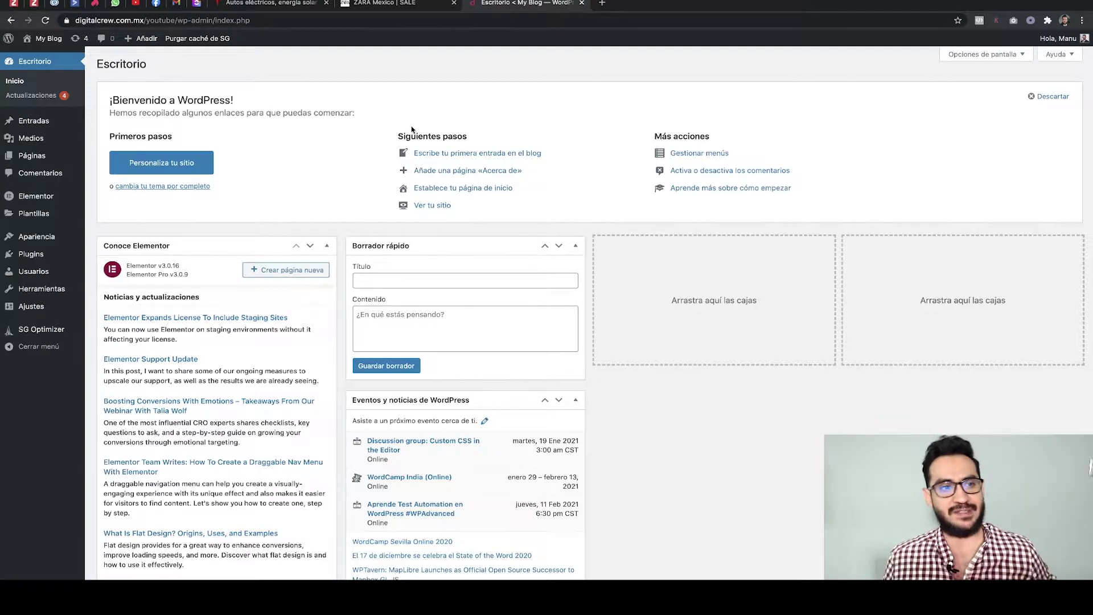
pyautogui.moveTo(40, 159)
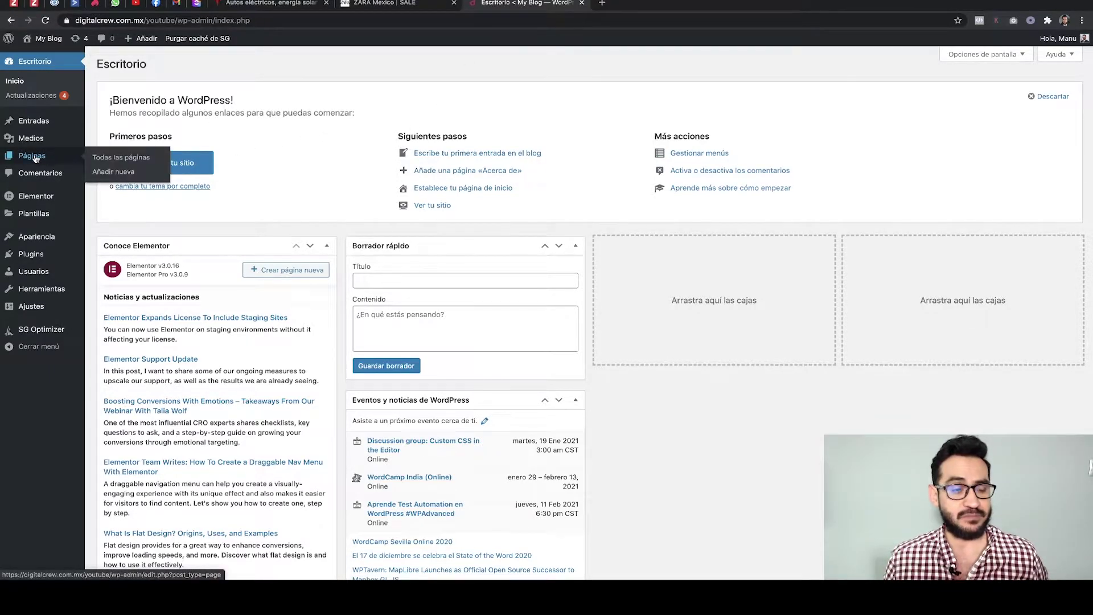
pyautogui.click(35, 159)
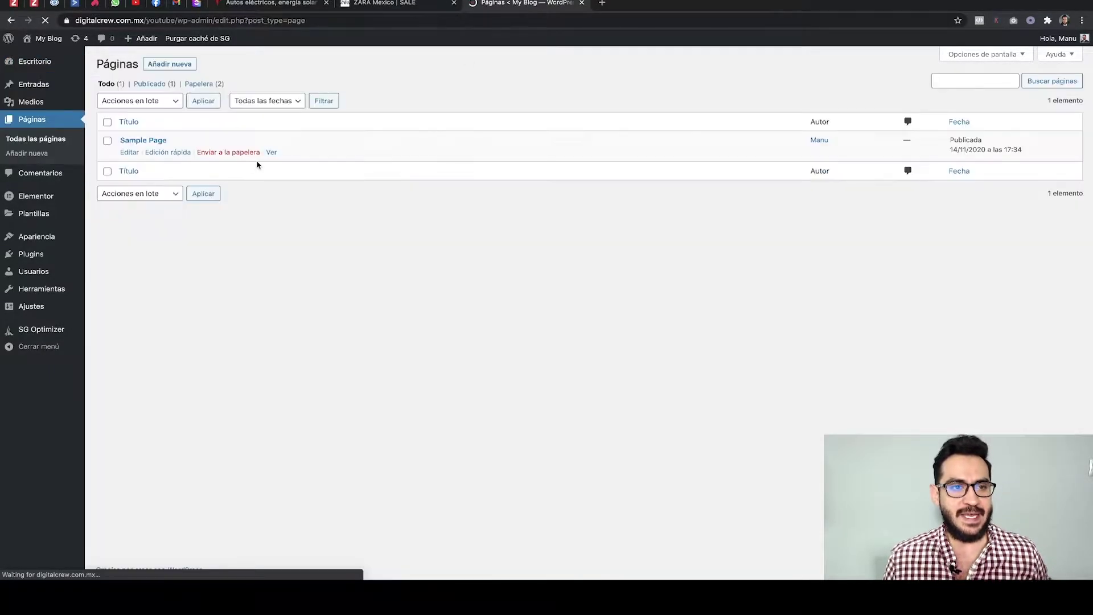
pyautogui.click(174, 66)
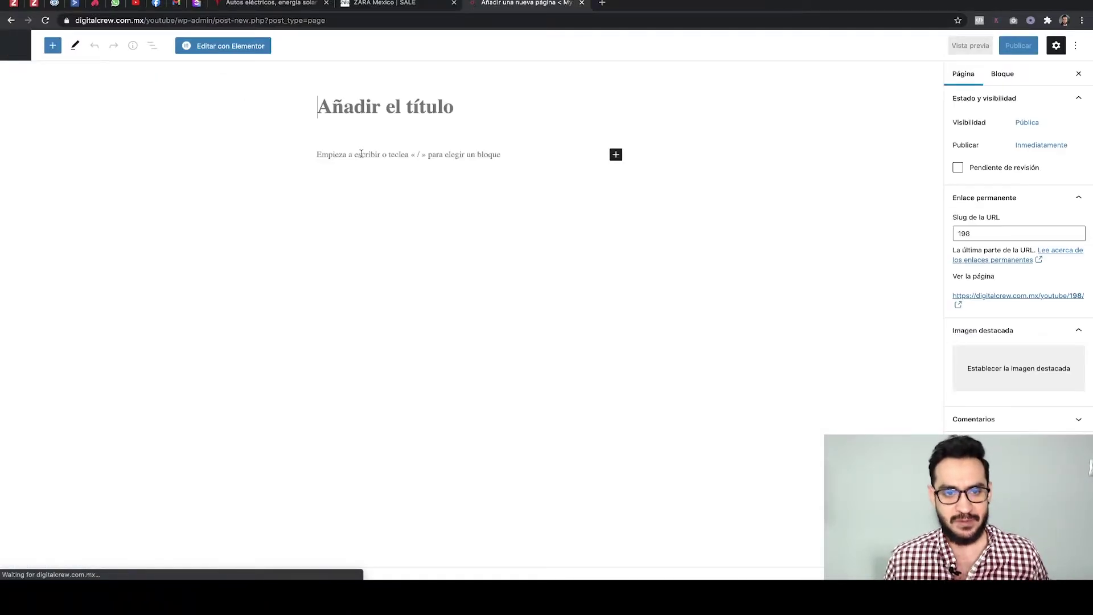
pyautogui.write('S')
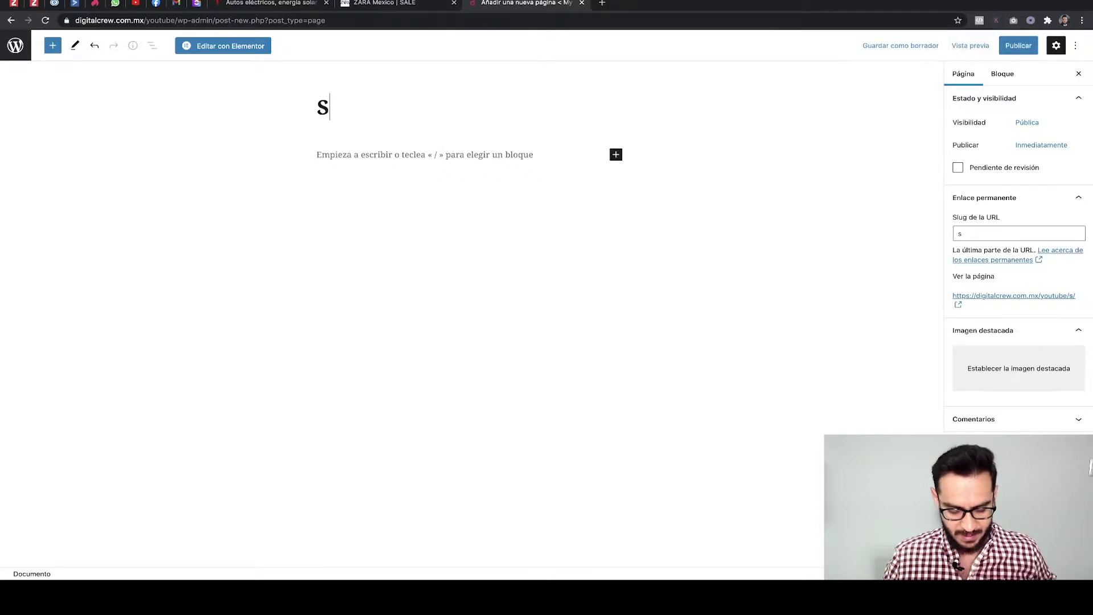
pyautogui.write('croll vertical')
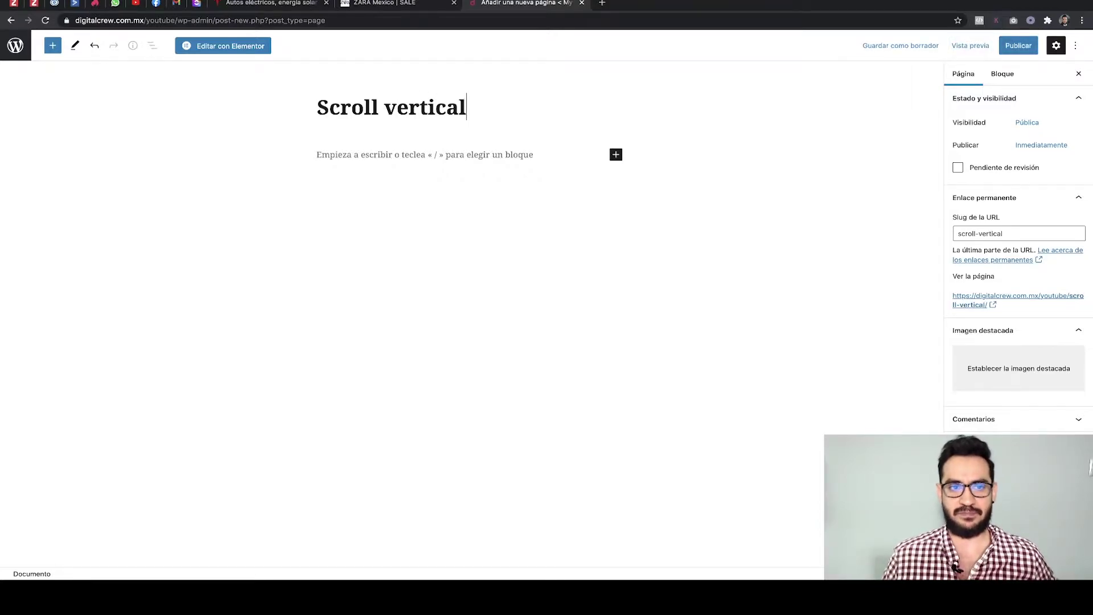
# Open the page for editing with Elementor and add a single-column section
pyautogui.click(215, 47)
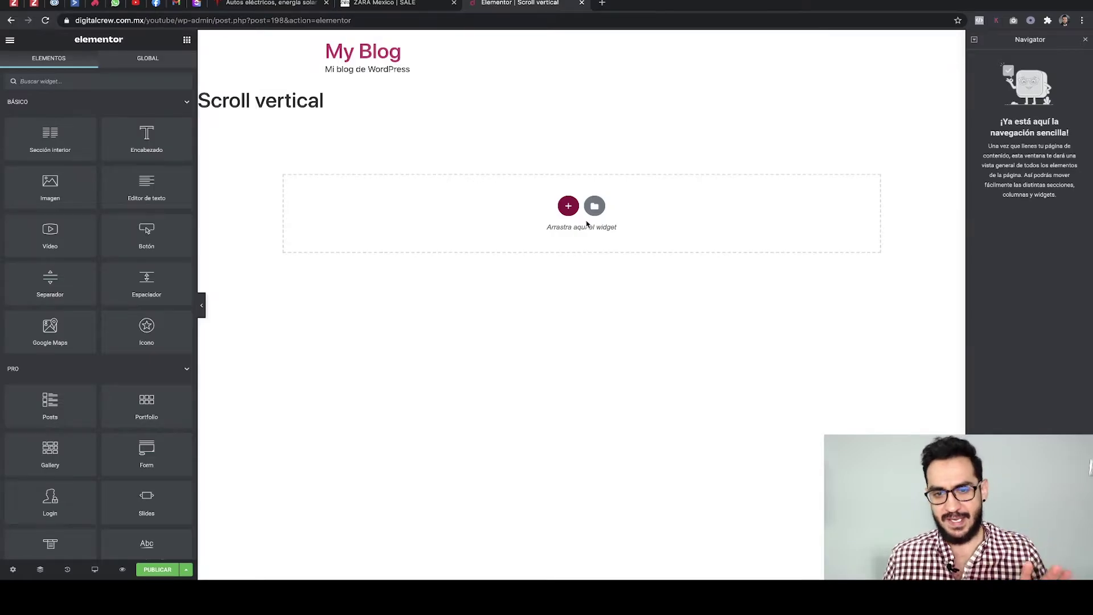
pyautogui.click(567, 208)
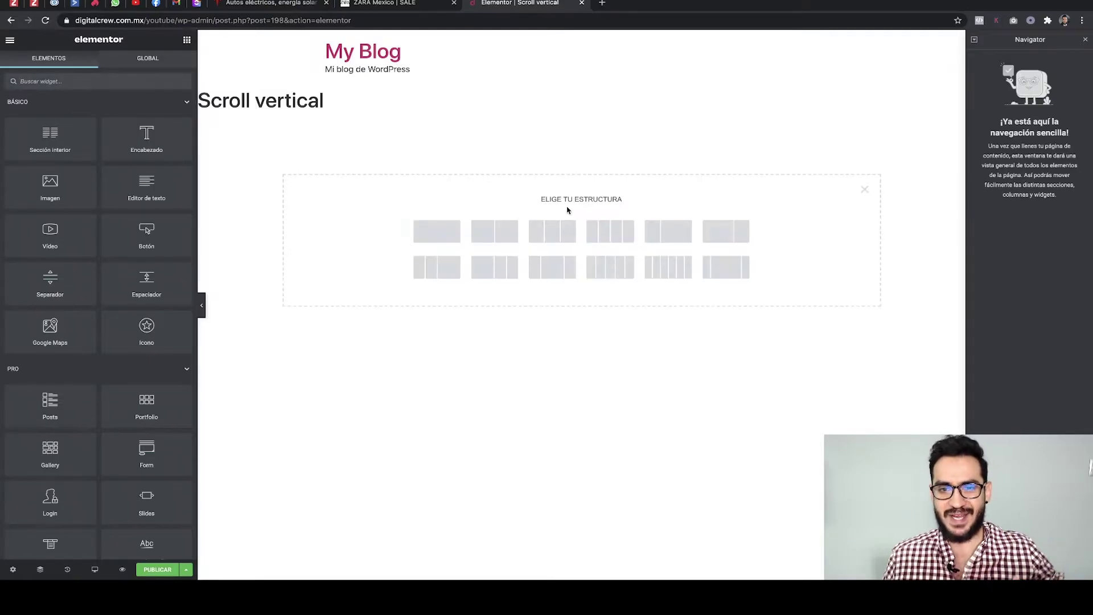
pyautogui.click(445, 234)
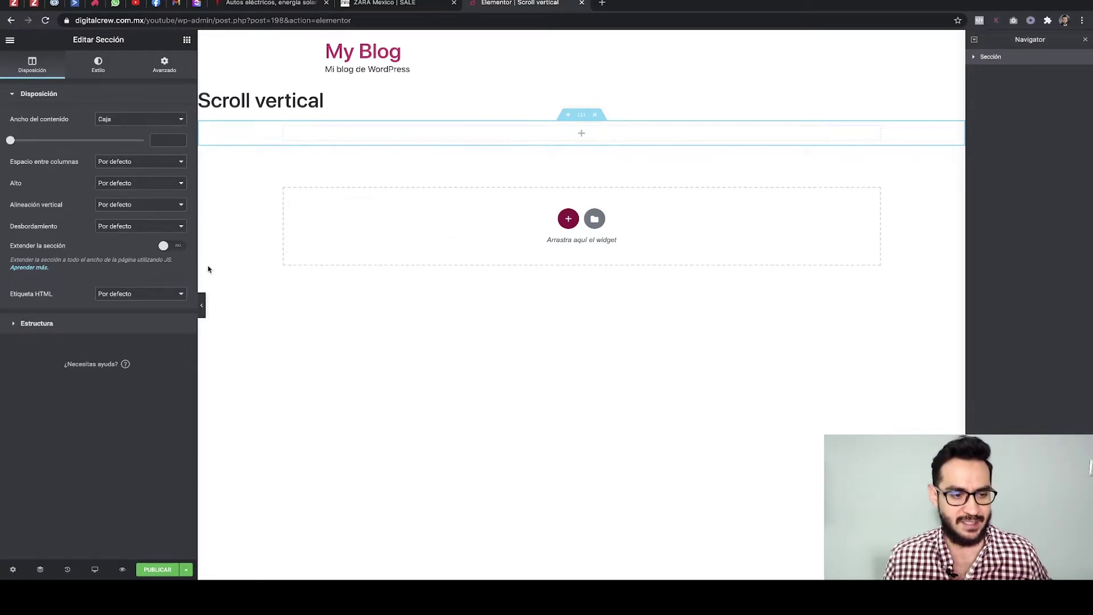
# In the page settings, hide the page title and set the page structure to Elementor canvas
pyautogui.click(14, 571)
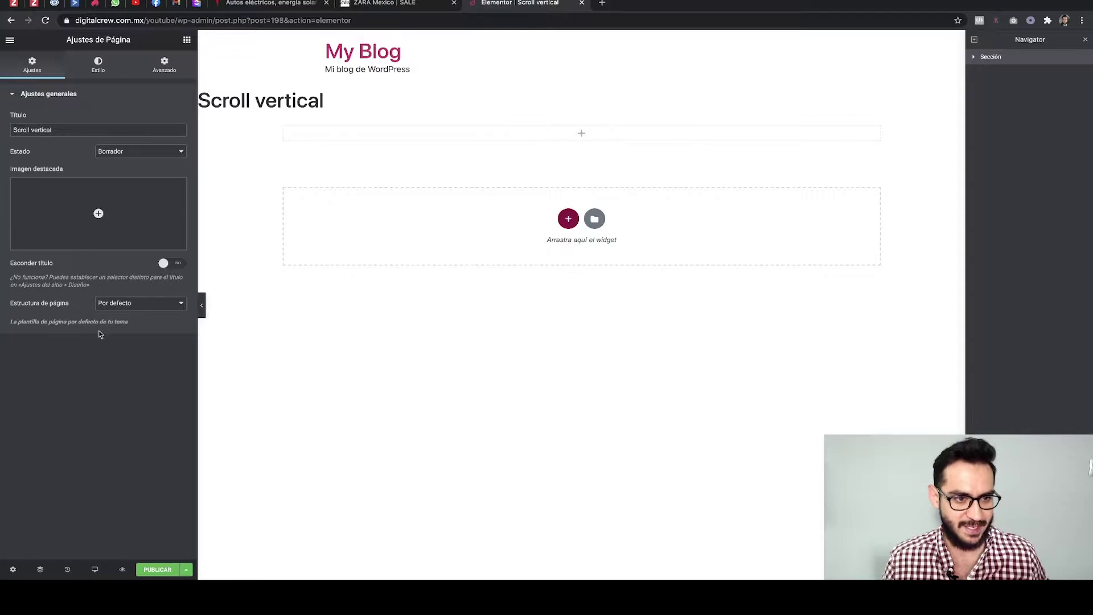
pyautogui.click(174, 266)
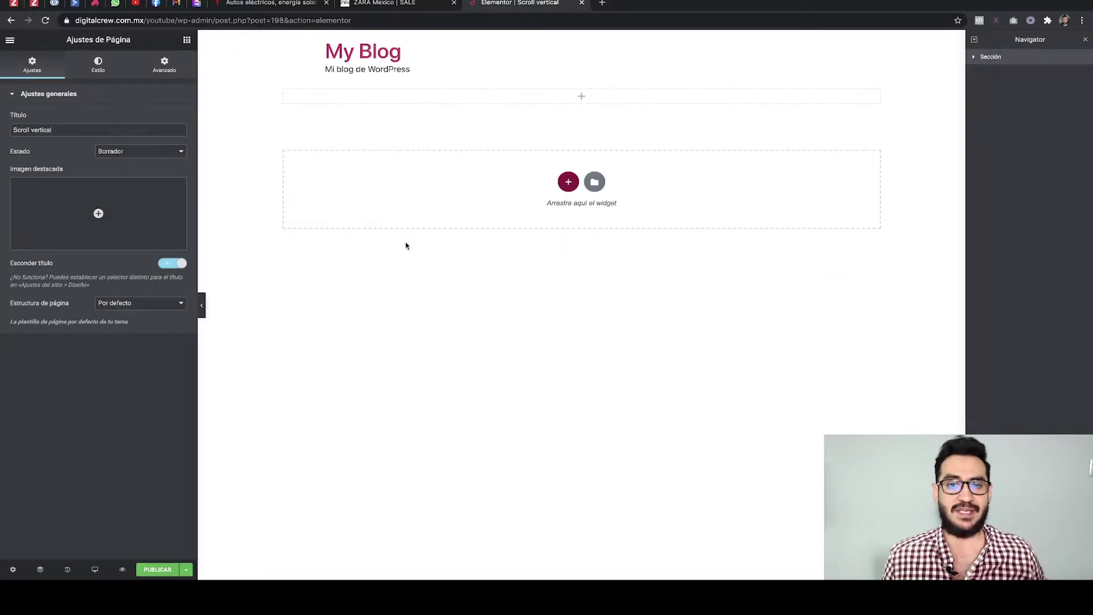
pyautogui.click(581, 78)
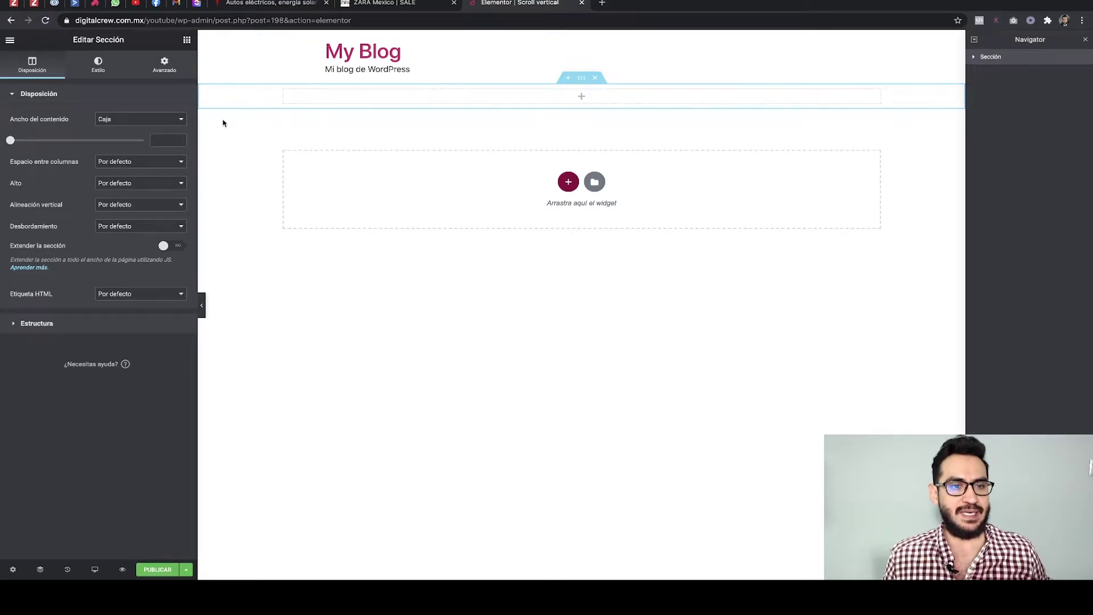
pyautogui.click(11, 570)
pyautogui.click(138, 307)
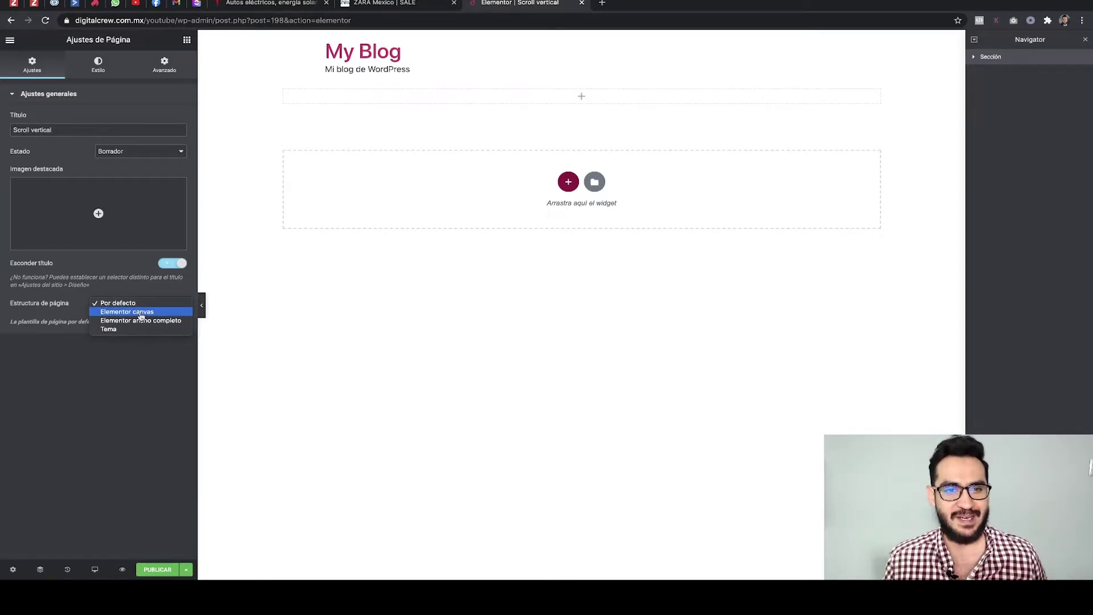
pyautogui.click(140, 315)
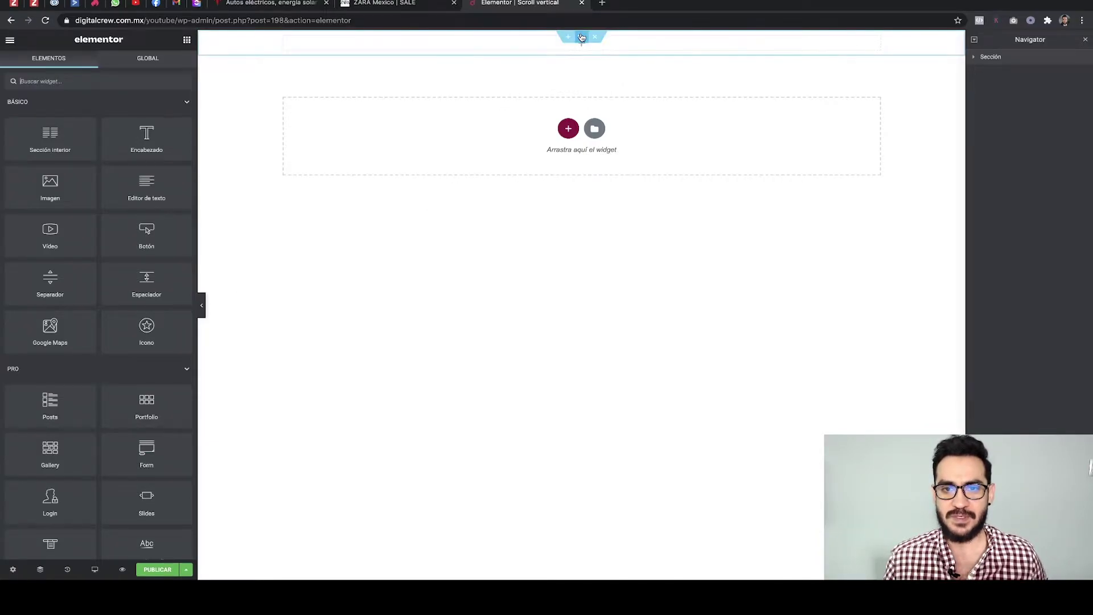
# Set the section's column spacing to Sin espacio and its height to Altura mínima of 100 VH
pyautogui.click(582, 38)
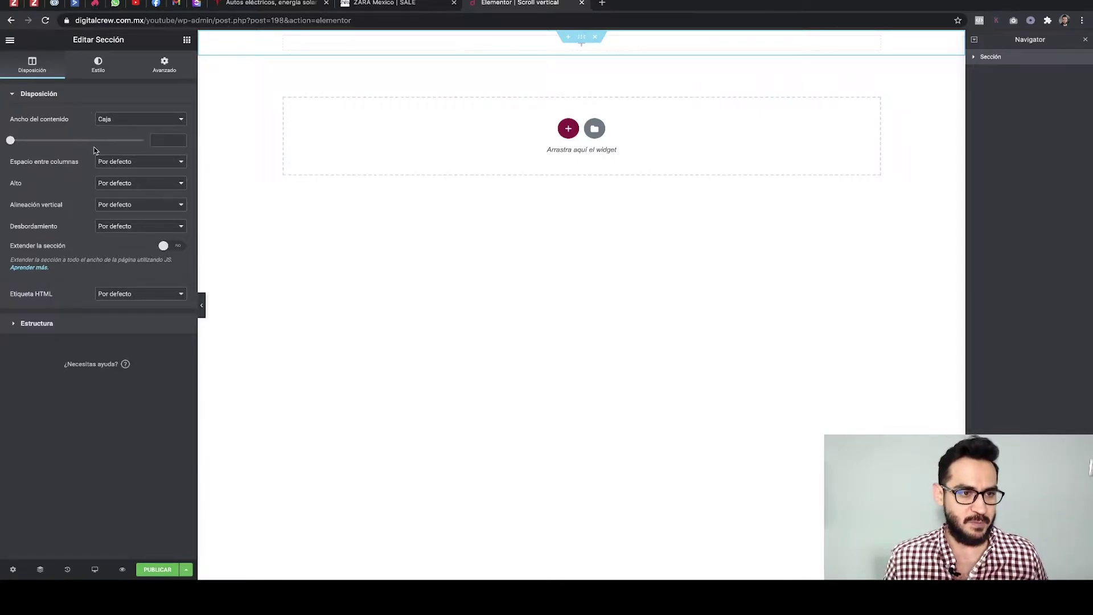
pyautogui.click(116, 163)
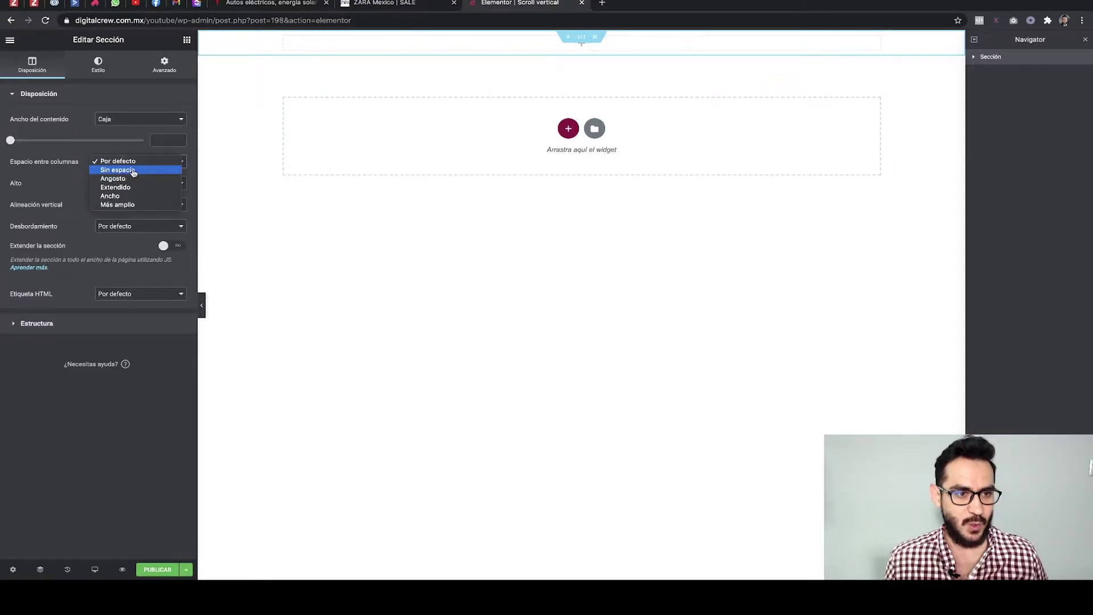
pyautogui.click(134, 171)
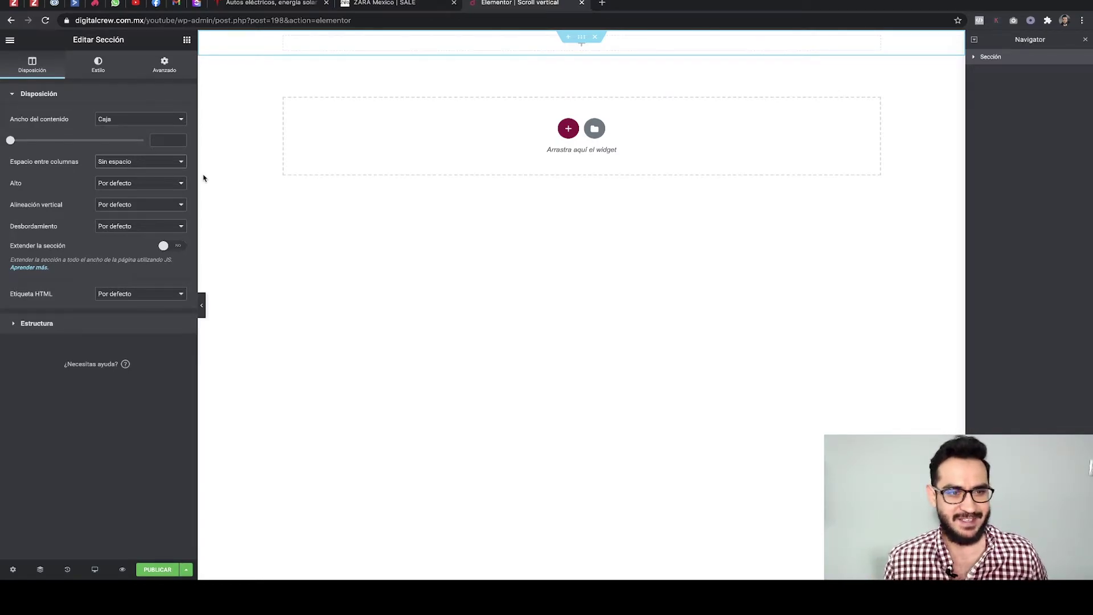
pyautogui.click(143, 185)
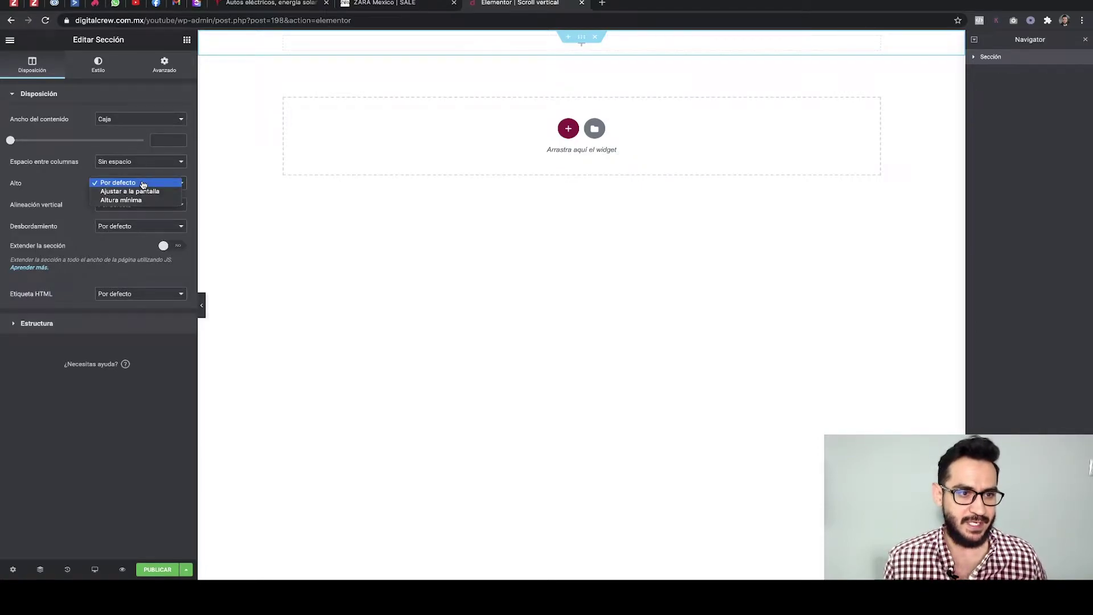
pyautogui.click(135, 201)
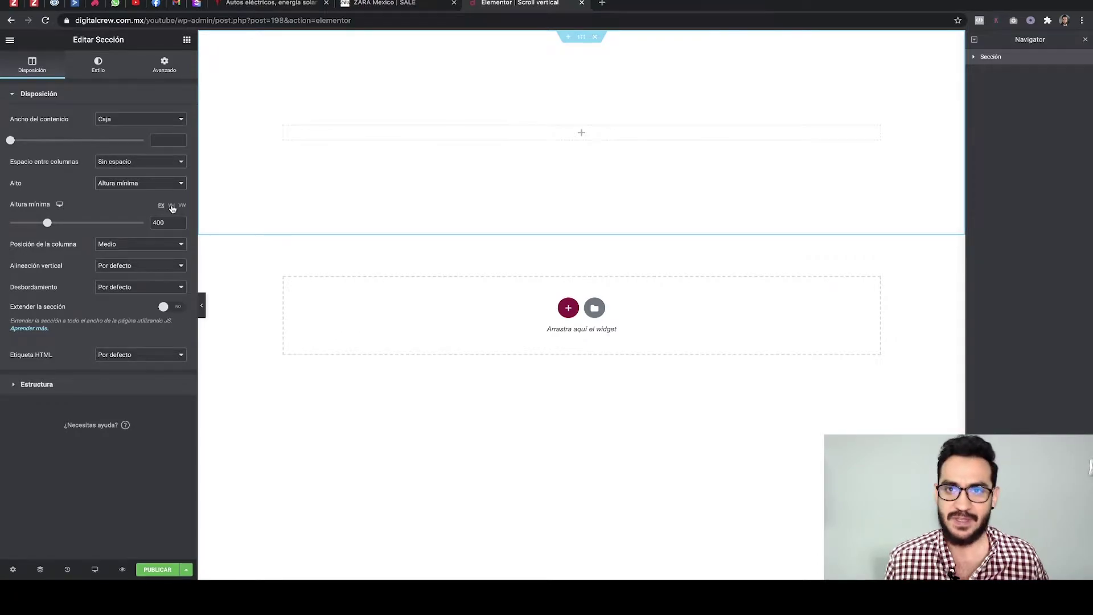
pyautogui.click(172, 206)
pyautogui.doubleClick(168, 221)
pyautogui.write('100')
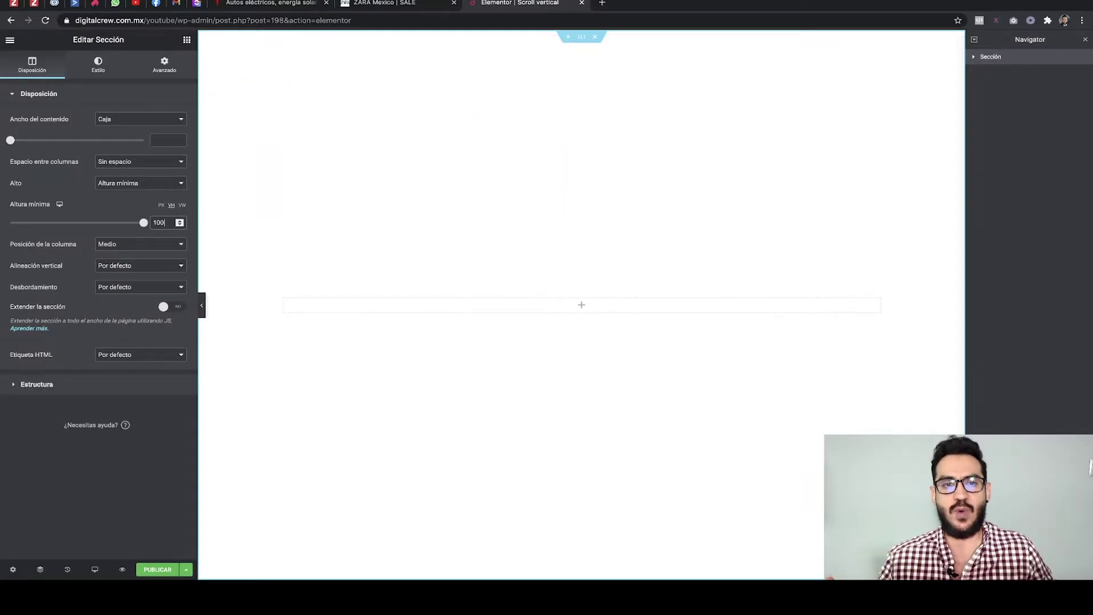
# Switch to the Tesla site and examine how each section fills the full height of the screen
pyautogui.click(274, 3)
pyautogui.scroll(-2, 571, 175)
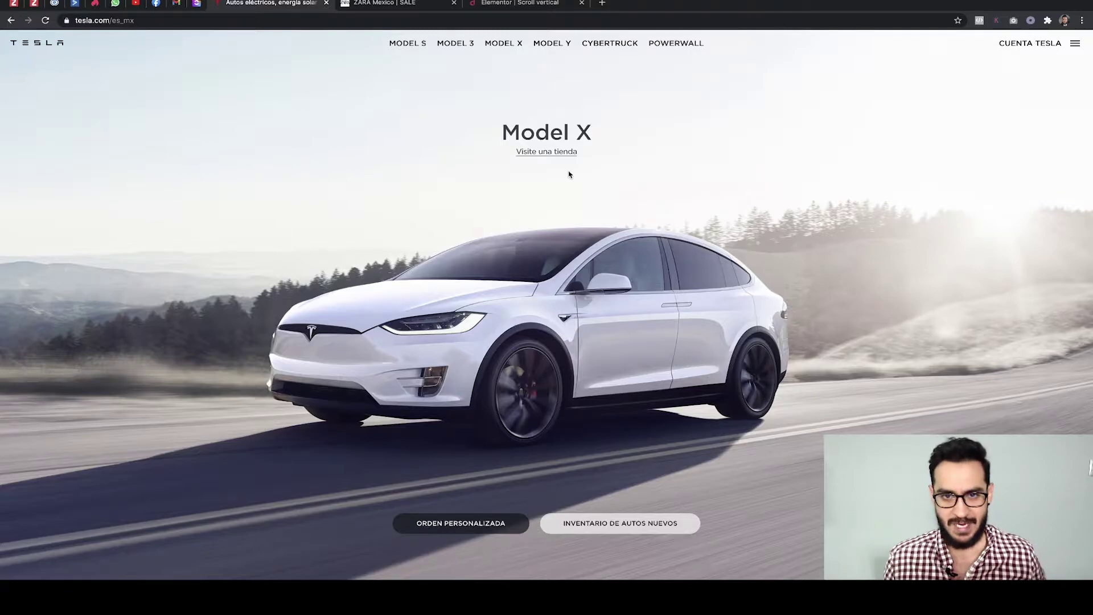
pyautogui.scroll(-2, 570, 174)
pyautogui.scroll(2, 568, 175)
pyautogui.scroll(1, 568, 175)
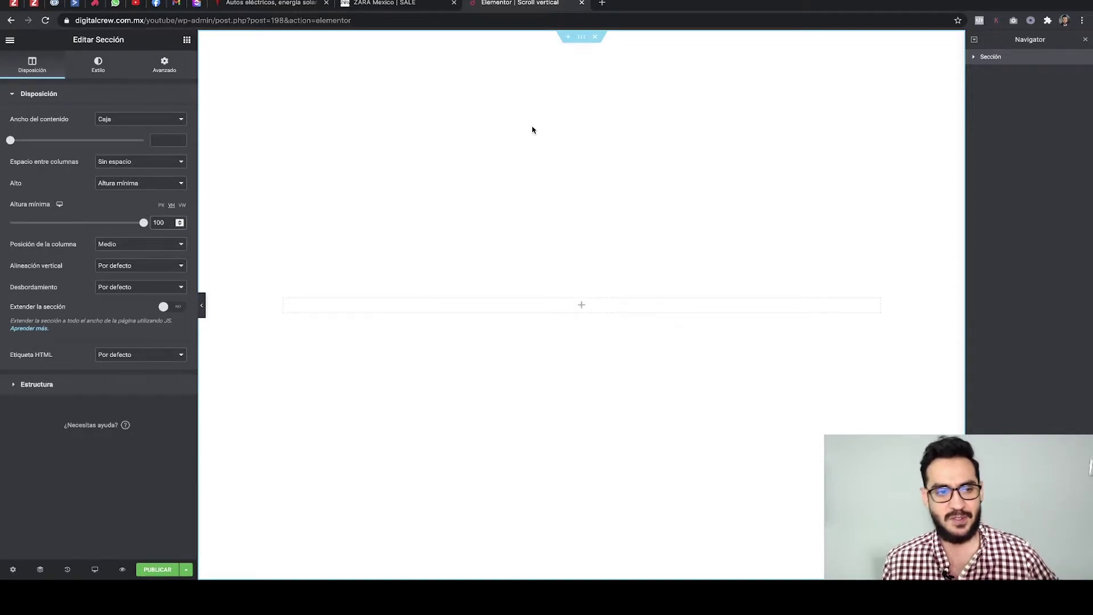
# Back in the Elementor page, set the section's padding (Relleno) to 0 on all four sides
pyautogui.click(162, 222)
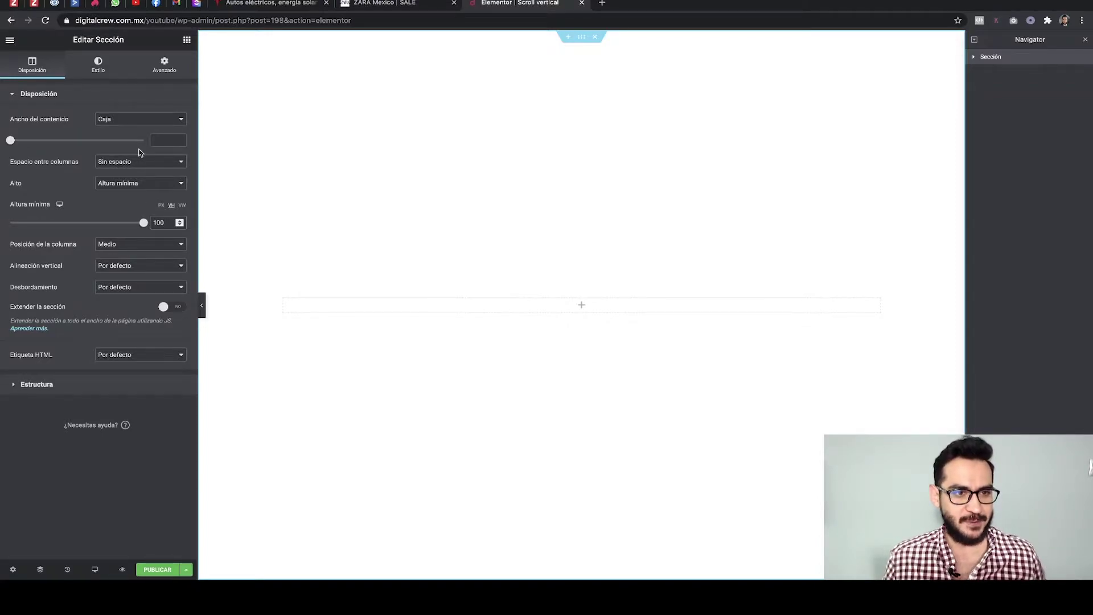
pyautogui.click(164, 63)
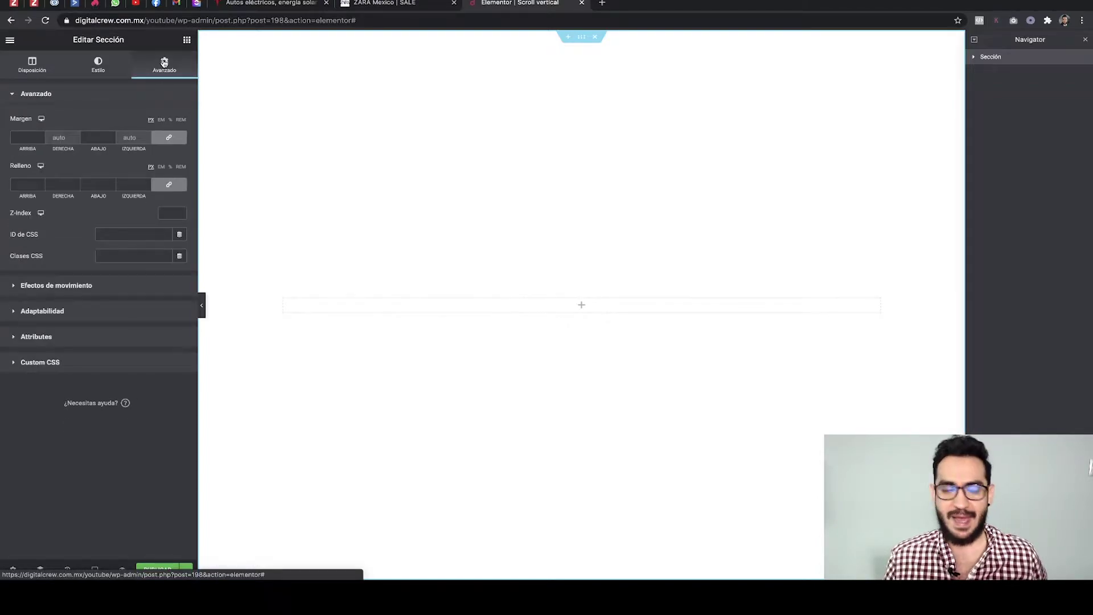
pyautogui.click(41, 186)
pyautogui.write('0')
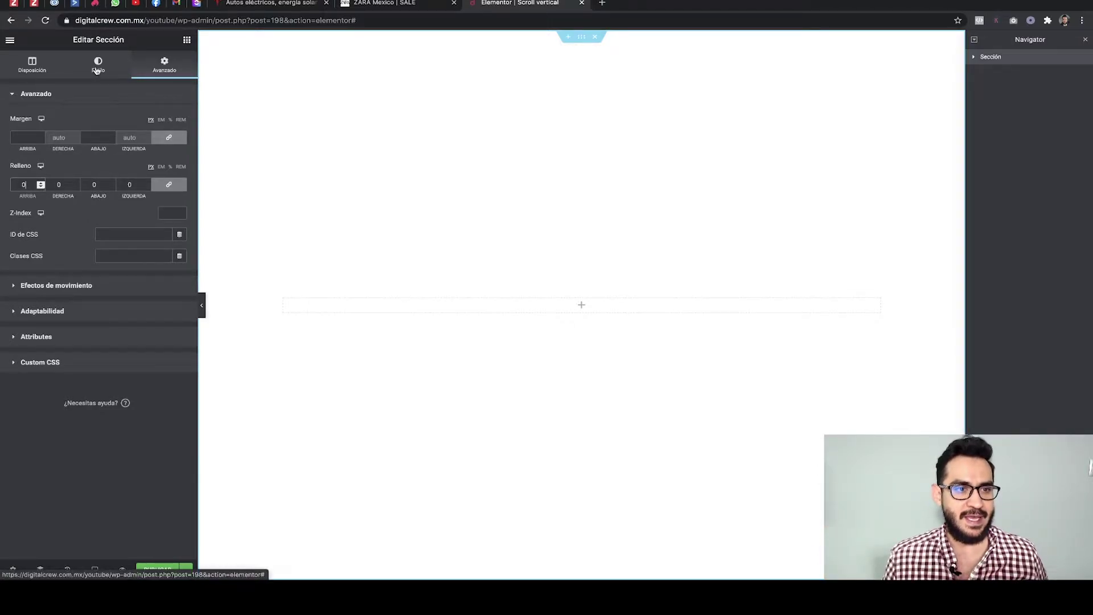
pyautogui.click(31, 65)
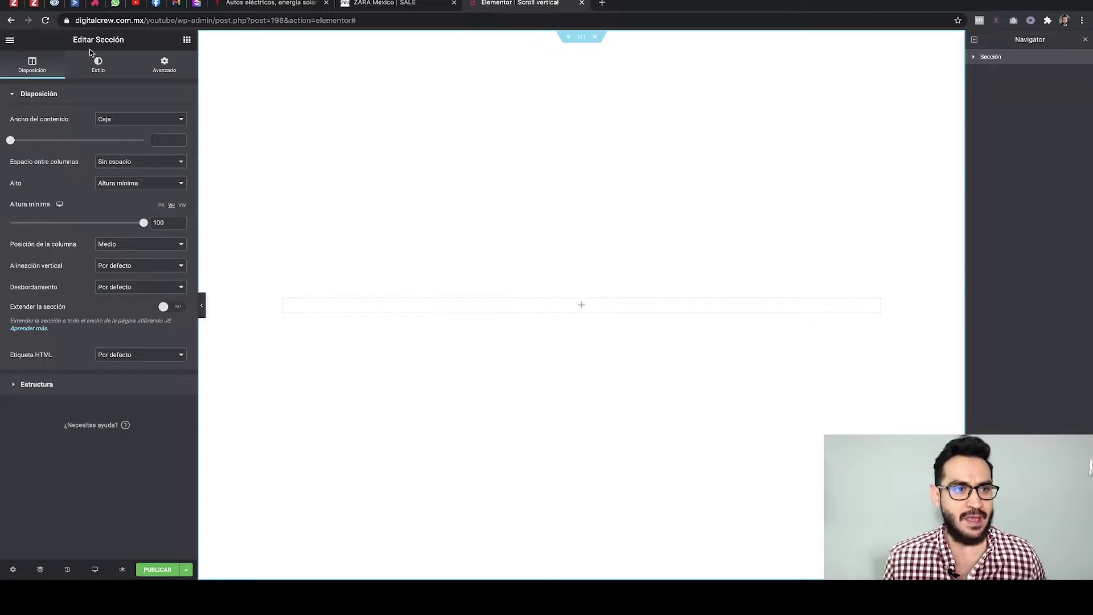
# Open the exit to the WordPress dashboard (Salir al escritorio) in a new browser tab
pyautogui.click(11, 41)
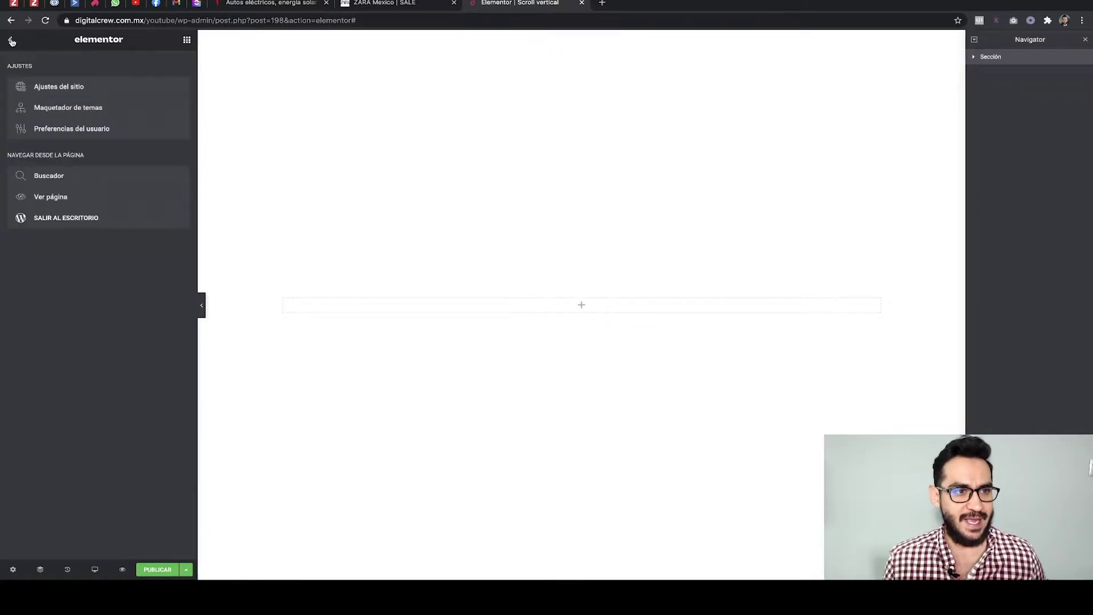
pyautogui.rightClick(82, 219)
pyautogui.click(129, 225)
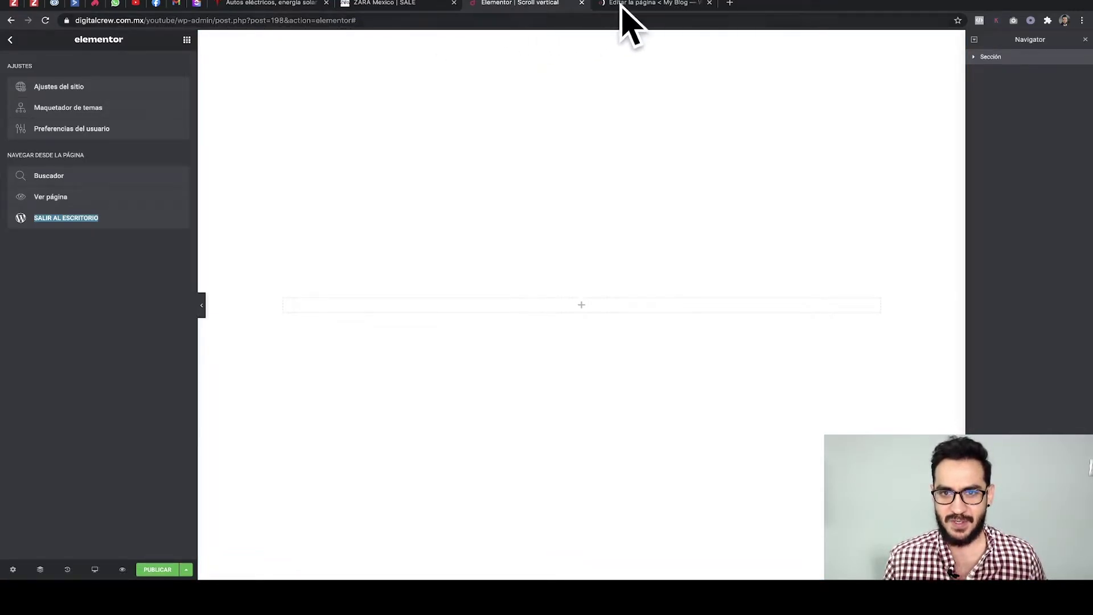
# Switch to the WordPress dashboard tab and open the page for adding new plugins
pyautogui.moveTo(632, 3); pyautogui.dragTo(536, 7)
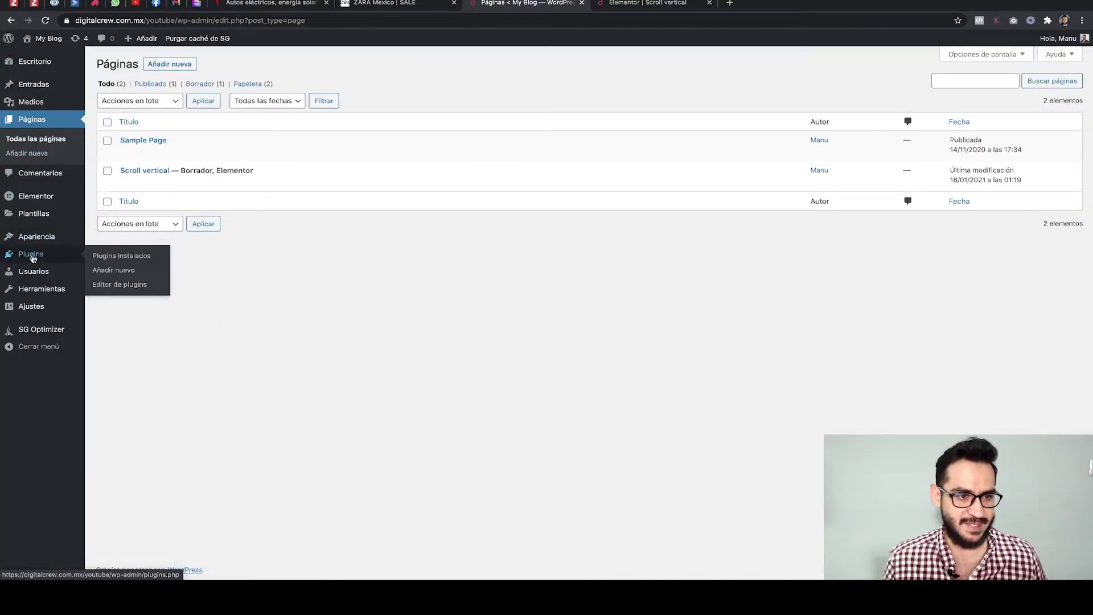
pyautogui.click(30, 254)
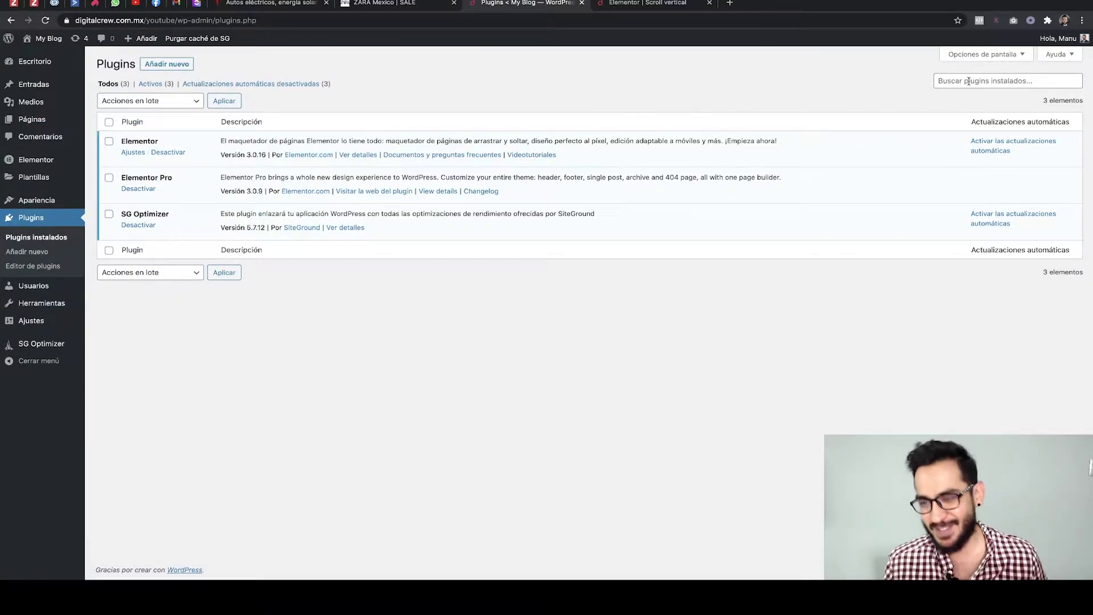
pyautogui.click(155, 66)
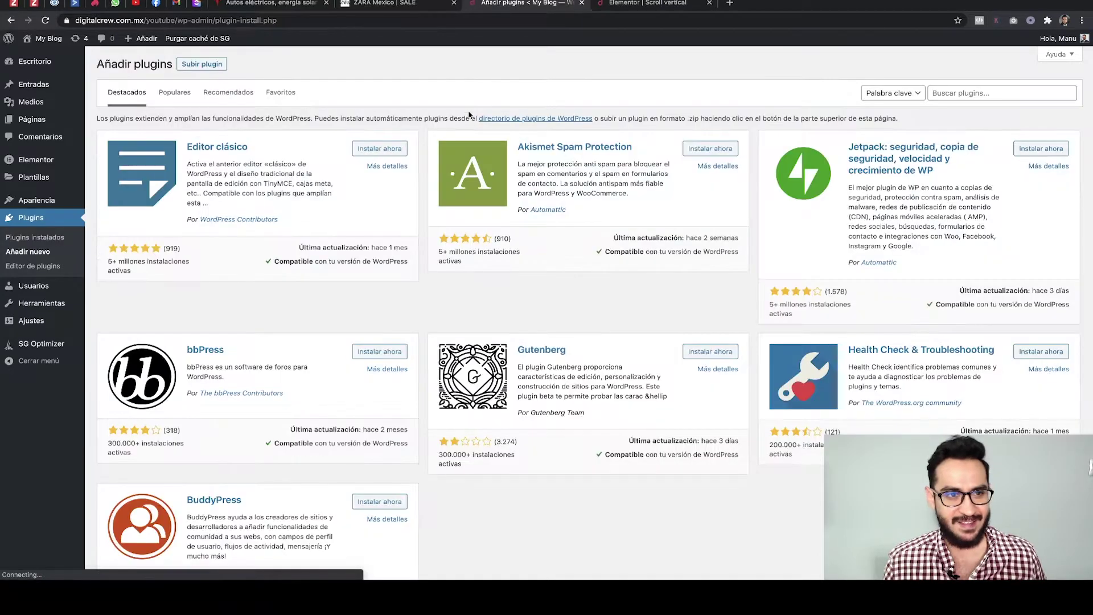
# Search the plugin directory for "premium addons", then install and activate Premium Addons for Elementor
pyautogui.click(962, 94)
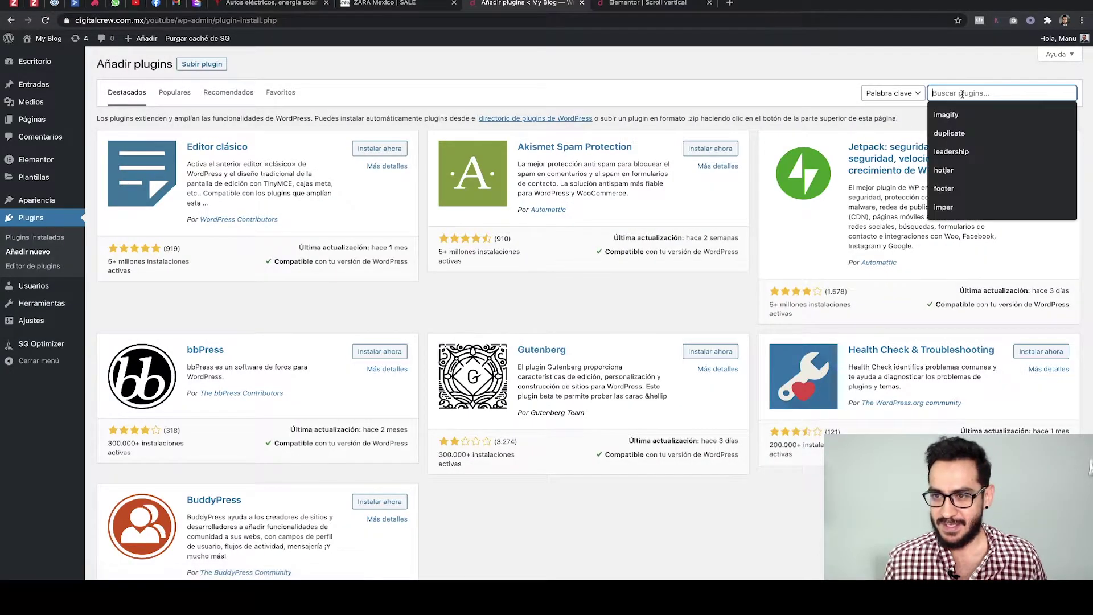
pyautogui.write('premium ')
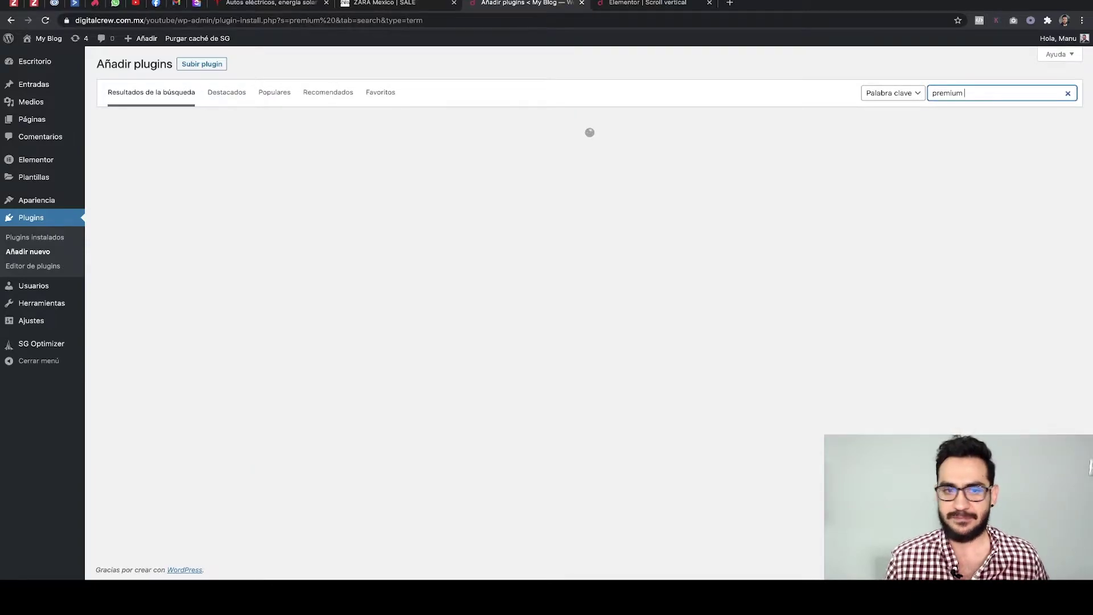
pyautogui.write('addo')
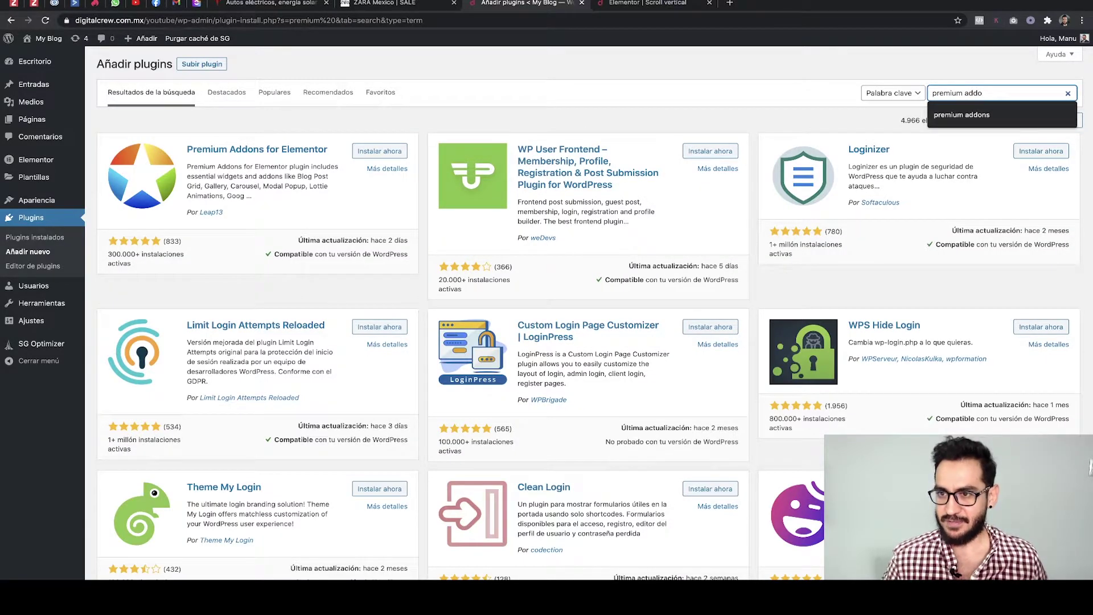
pyautogui.write('ns')
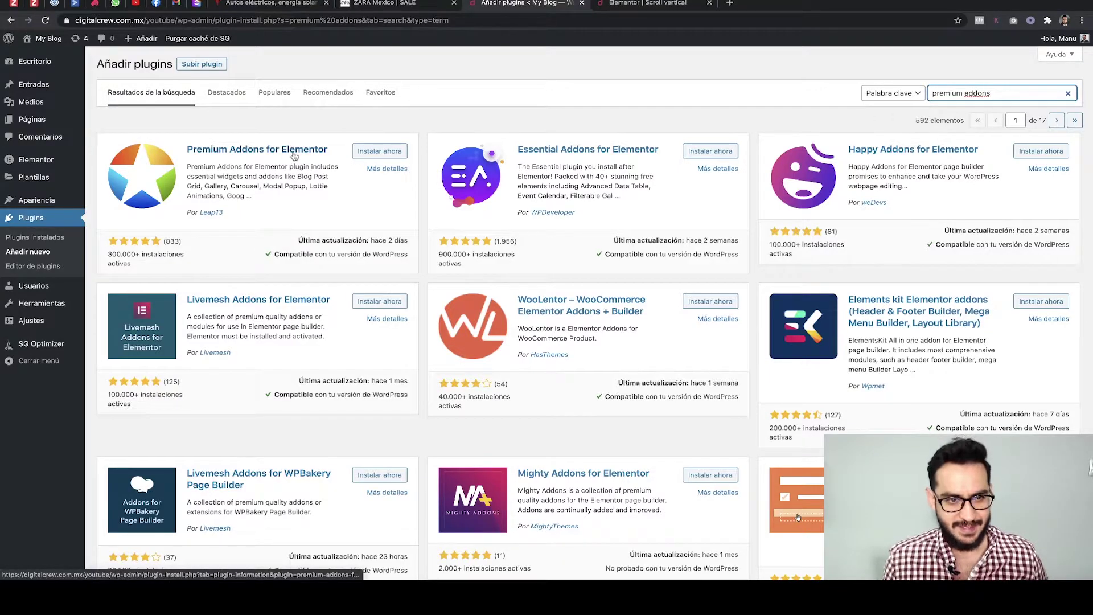
pyautogui.click(366, 153)
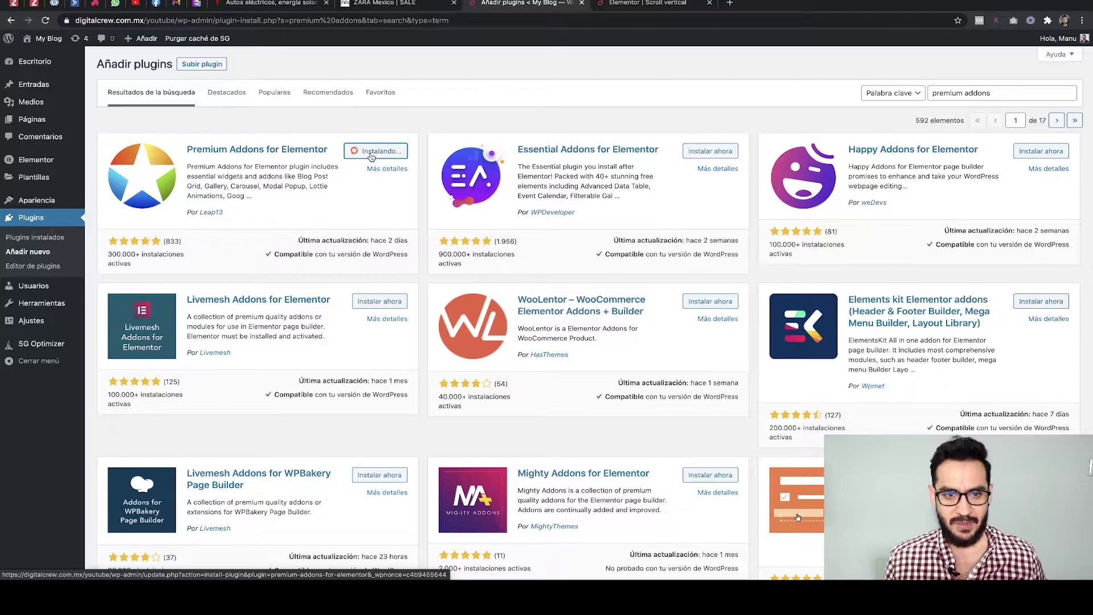
pyautogui.click(391, 153)
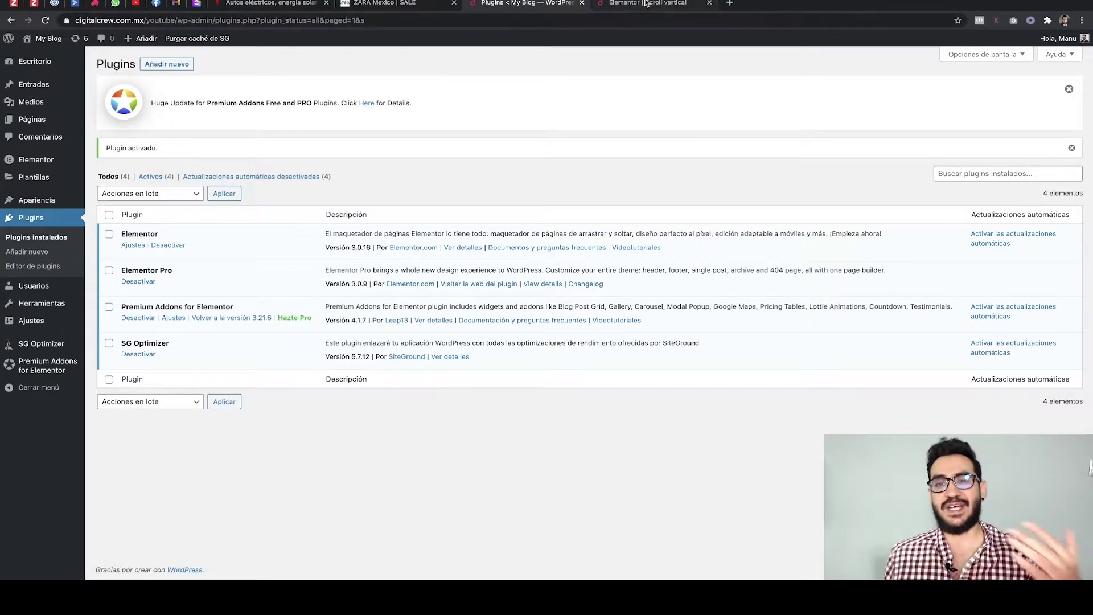
# Return to the Scroll vertical page in Elementor, publish it and reload the editor
pyautogui.click(647, 4)
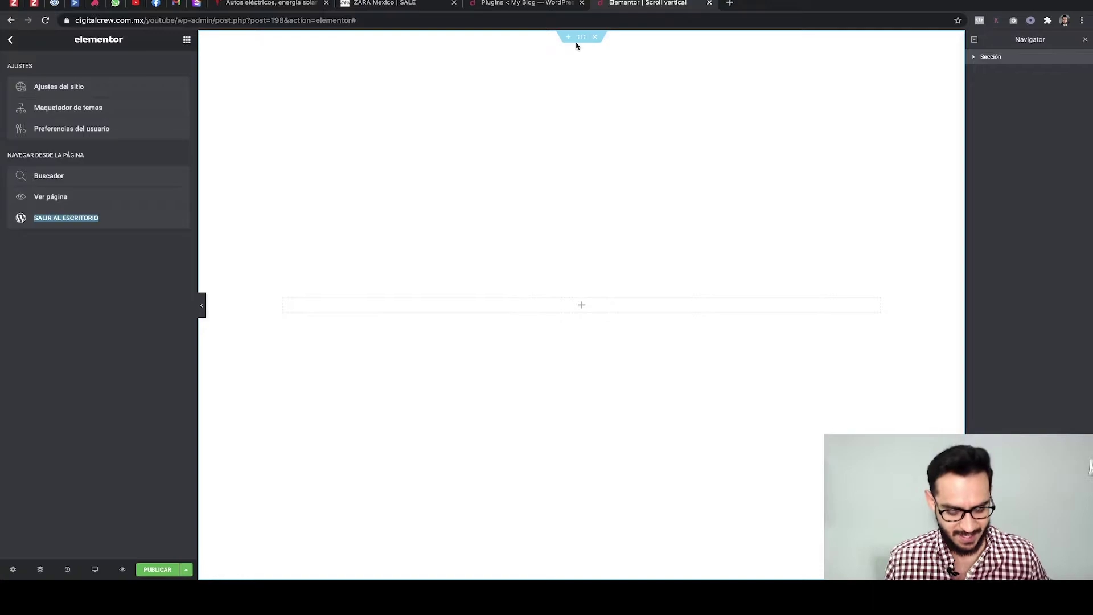
pyautogui.click(157, 570)
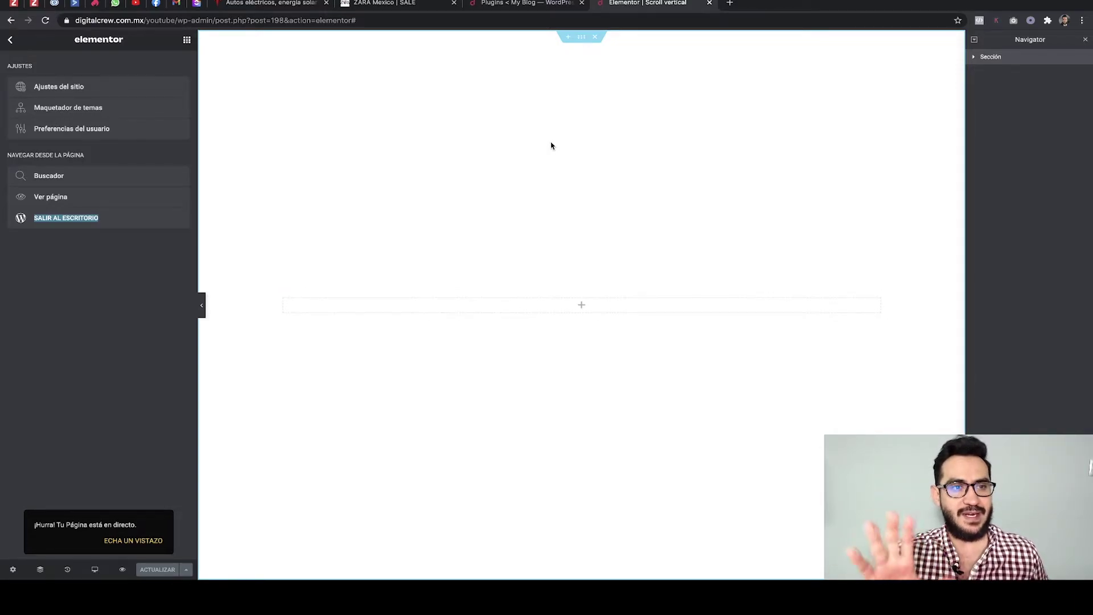
pyautogui.press('super+r')
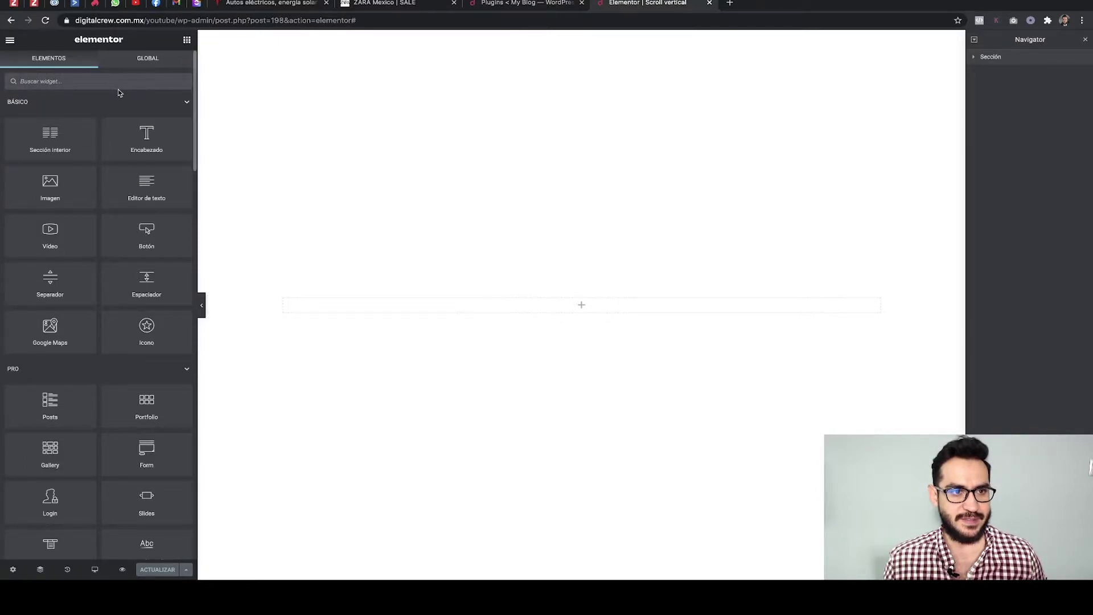
# Search the widgets for "verti" and place the Premium Scroll vertical widget in the section's empty column
pyautogui.click(138, 67)
pyautogui.click(187, 39)
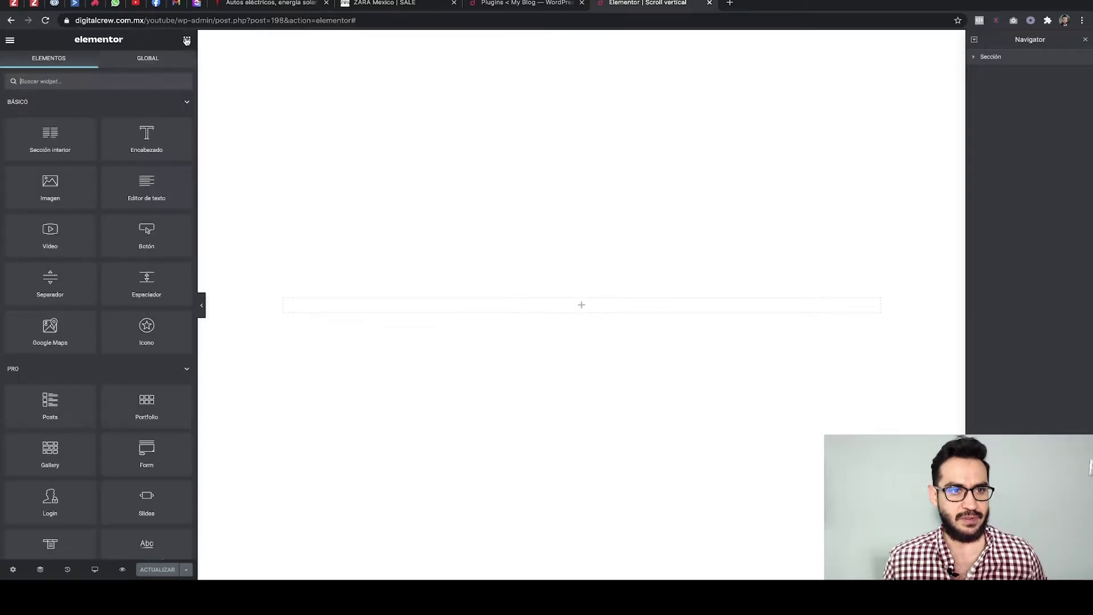
pyautogui.write('premi')
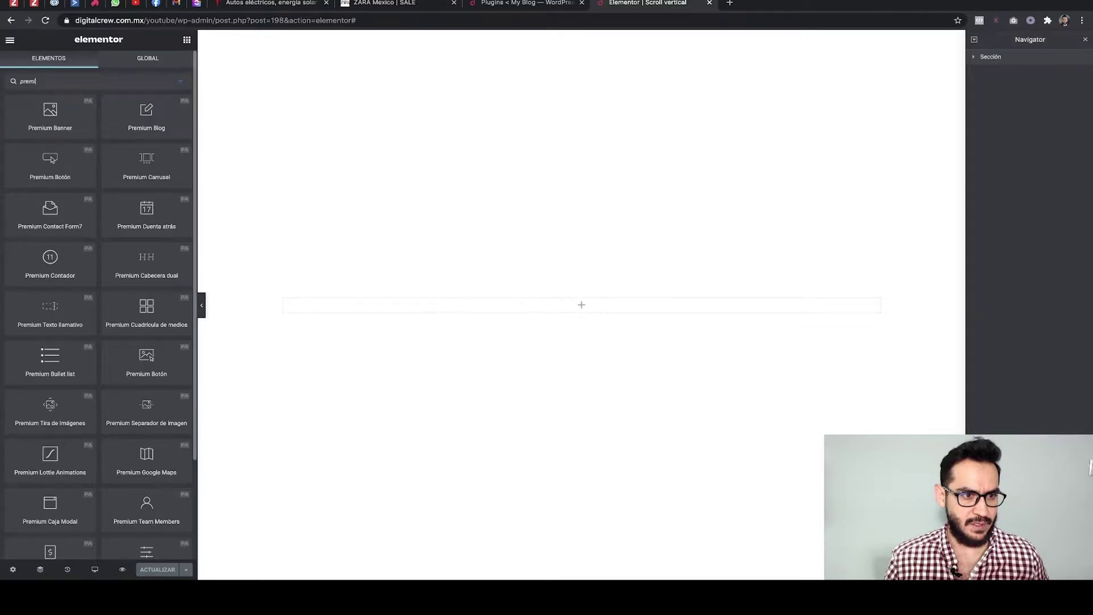
pyautogui.press('BackSpace')
pyautogui.press('BackSpace')
pyautogui.press('BackSpace')
pyautogui.press('BackSpace')
pyautogui.press('BackSpace')
pyautogui.write('verti')
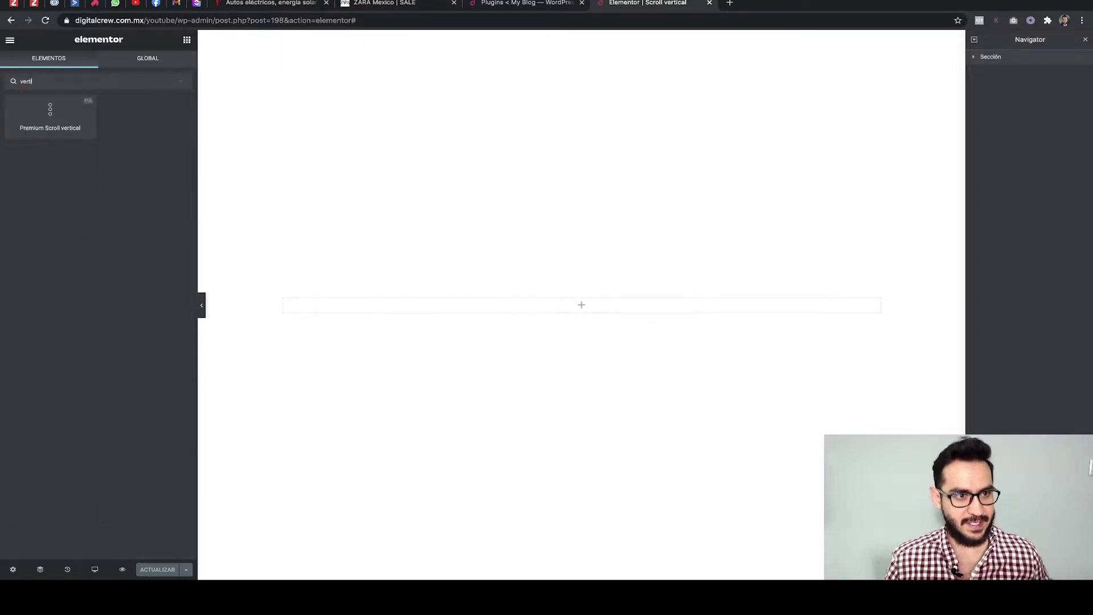
pyautogui.moveTo(50, 110); pyautogui.dragTo(477, 302)
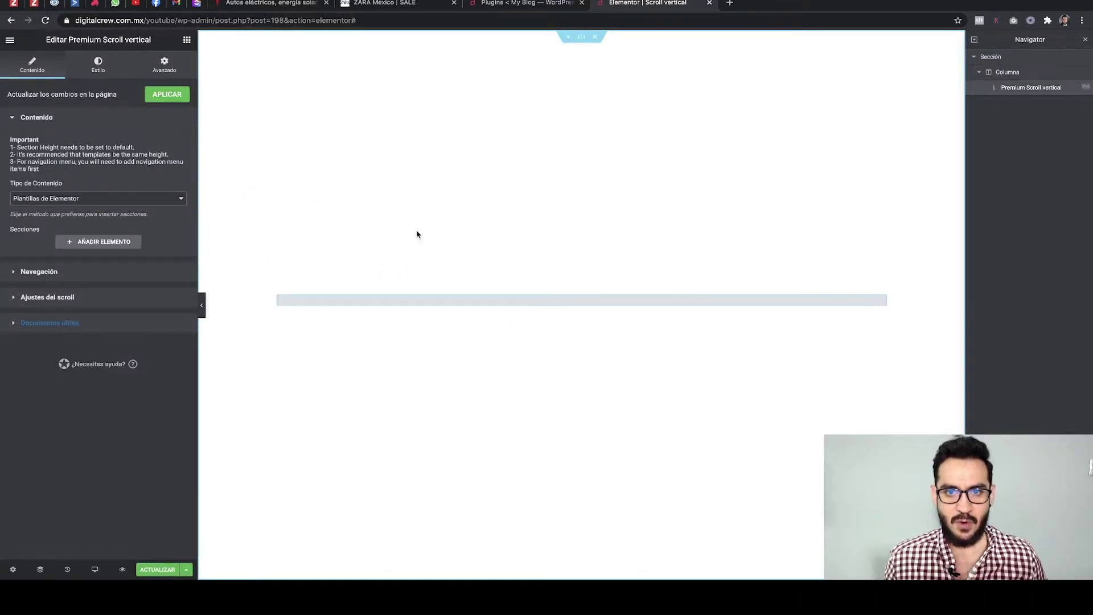
# Set the section's column position to Estirar and its content width to Ancho completo
pyautogui.click(580, 40)
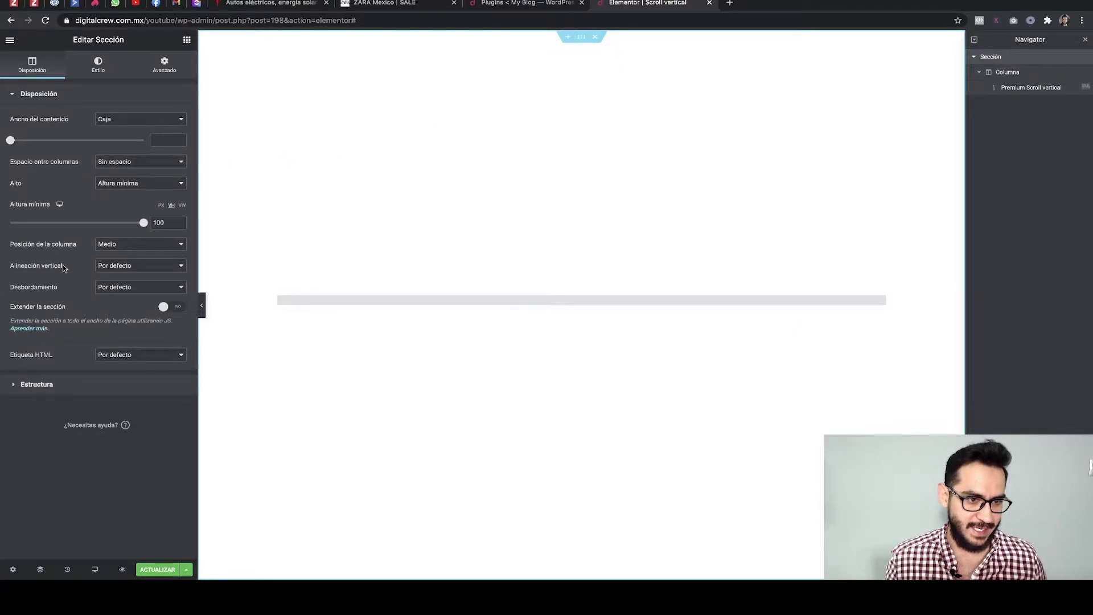
pyautogui.click(126, 267)
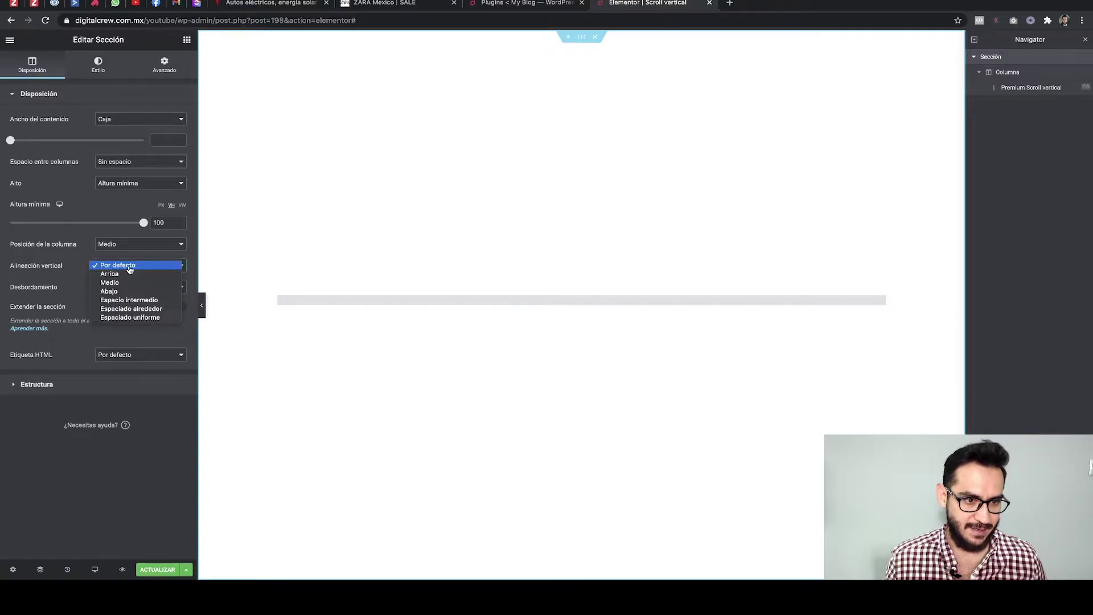
pyautogui.click(43, 276)
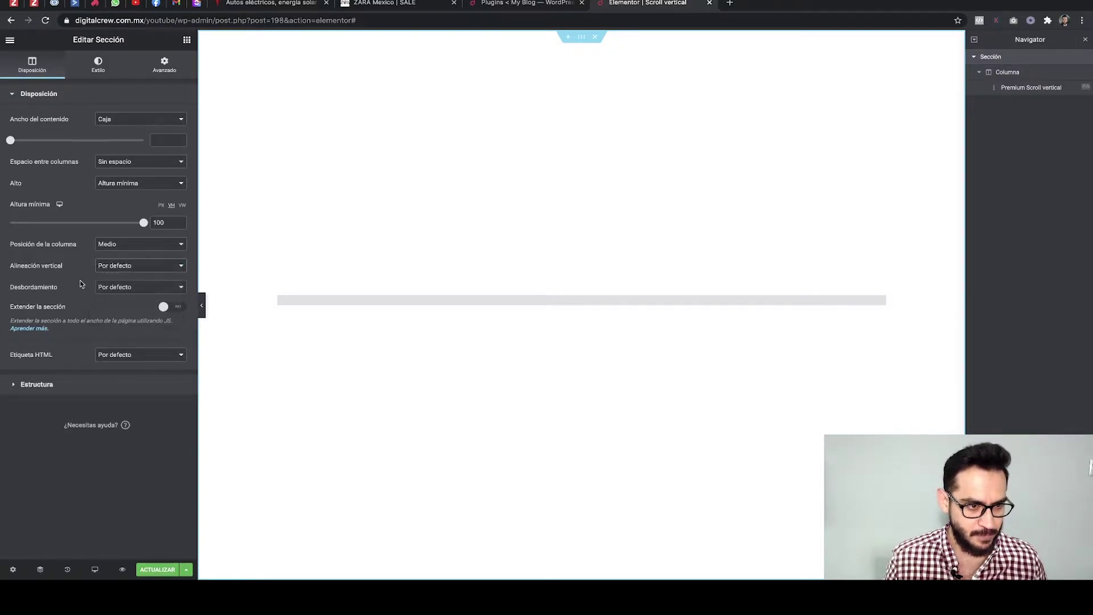
pyautogui.click(122, 287)
pyautogui.click(122, 244)
pyautogui.click(122, 244)
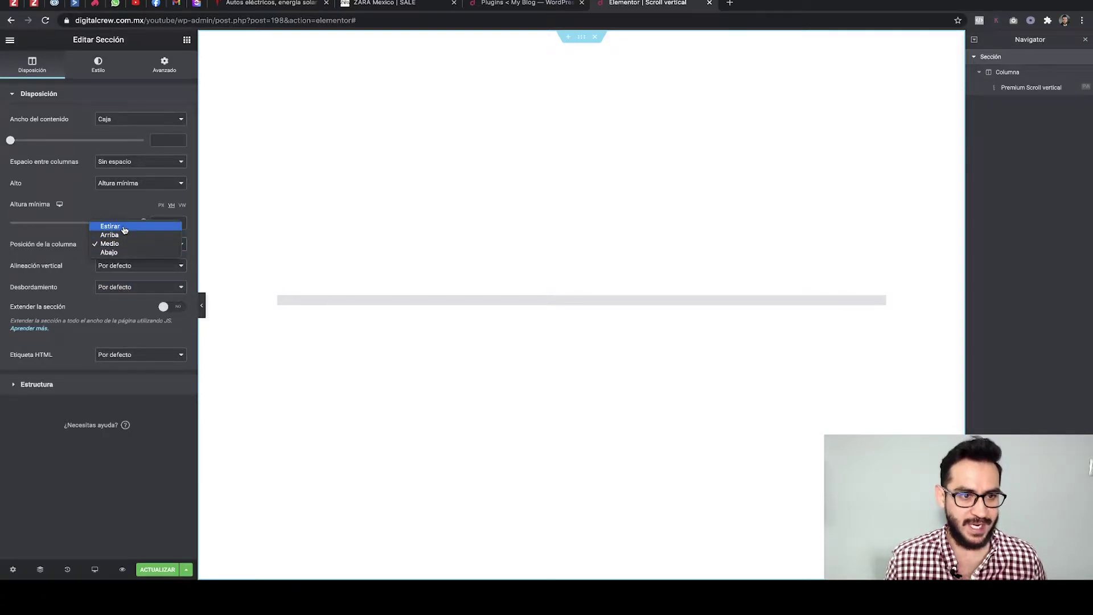
pyautogui.click(125, 230)
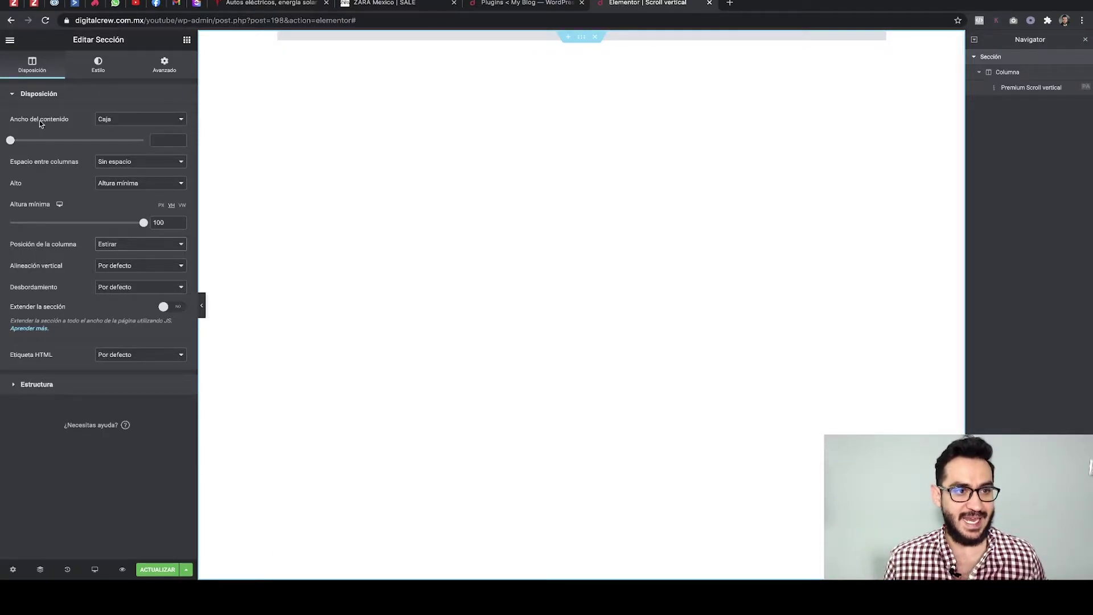
pyautogui.click(139, 119)
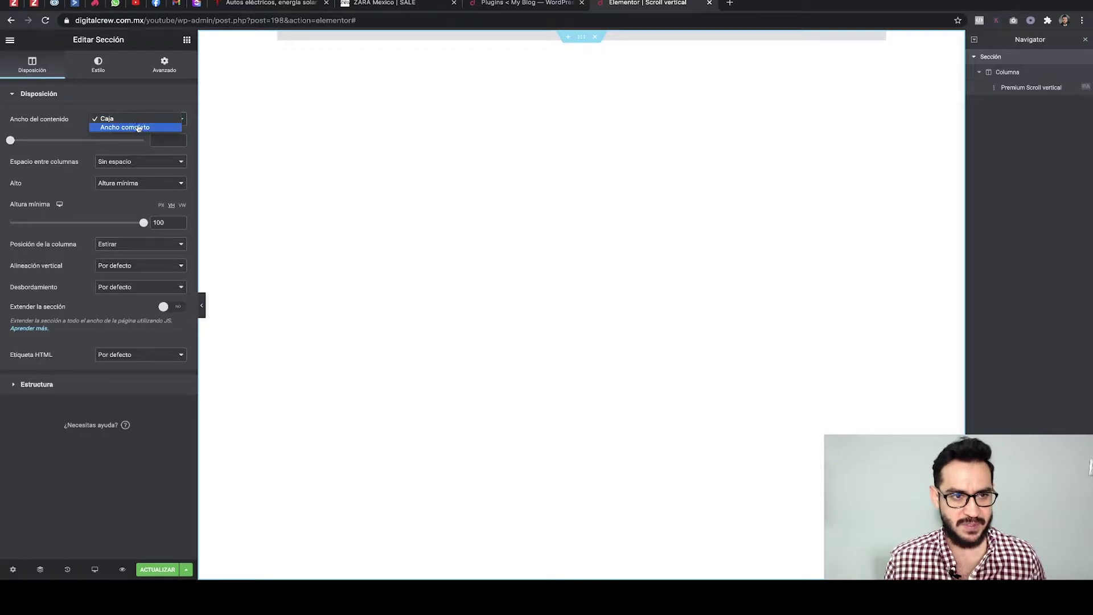
pyautogui.click(135, 129)
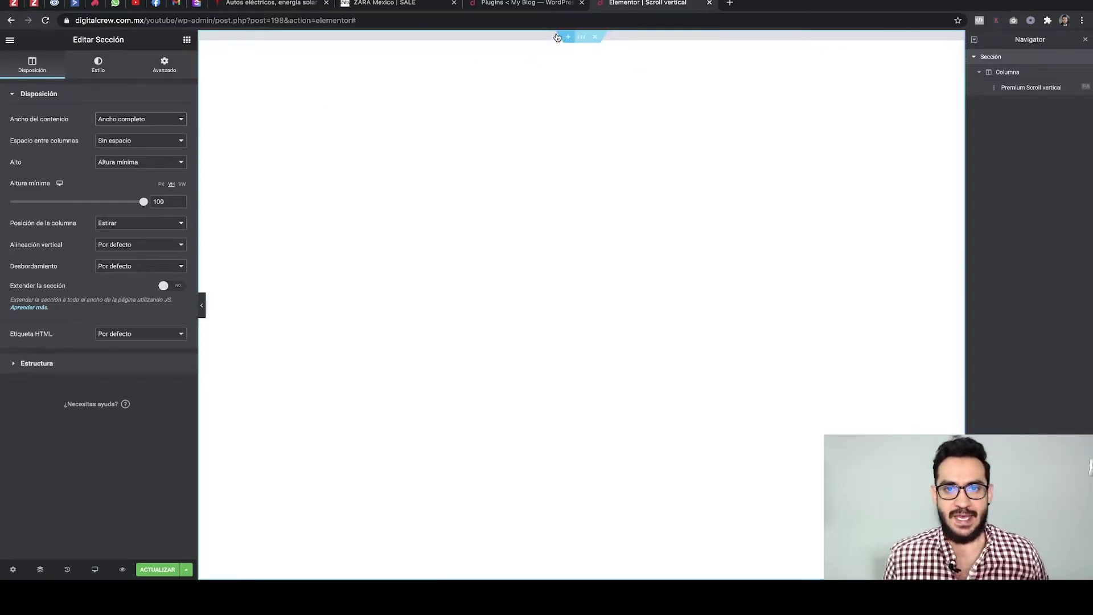
# Switch to the WordPress dashboard tab and open the saved templates (Plantillas guardadas)
pyautogui.click(538, 7)
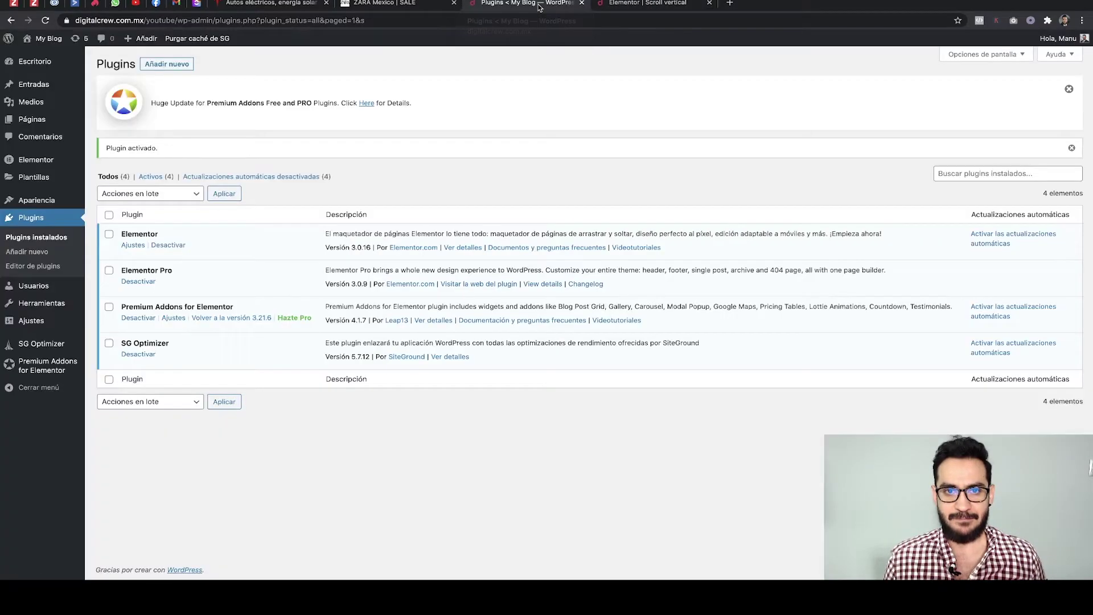
pyautogui.moveTo(34, 180)
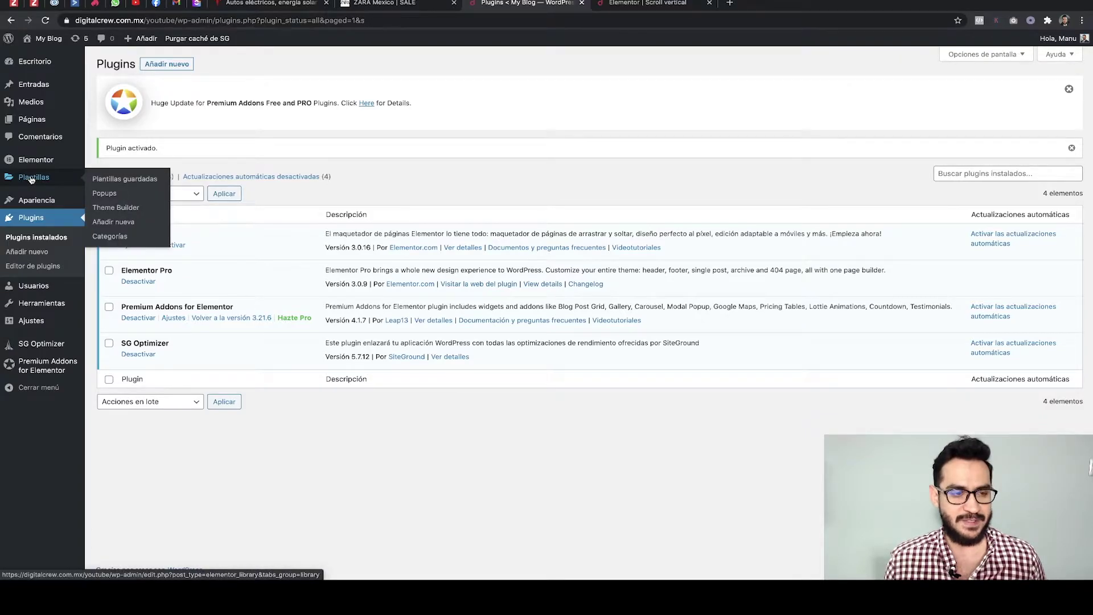
pyautogui.click(31, 179)
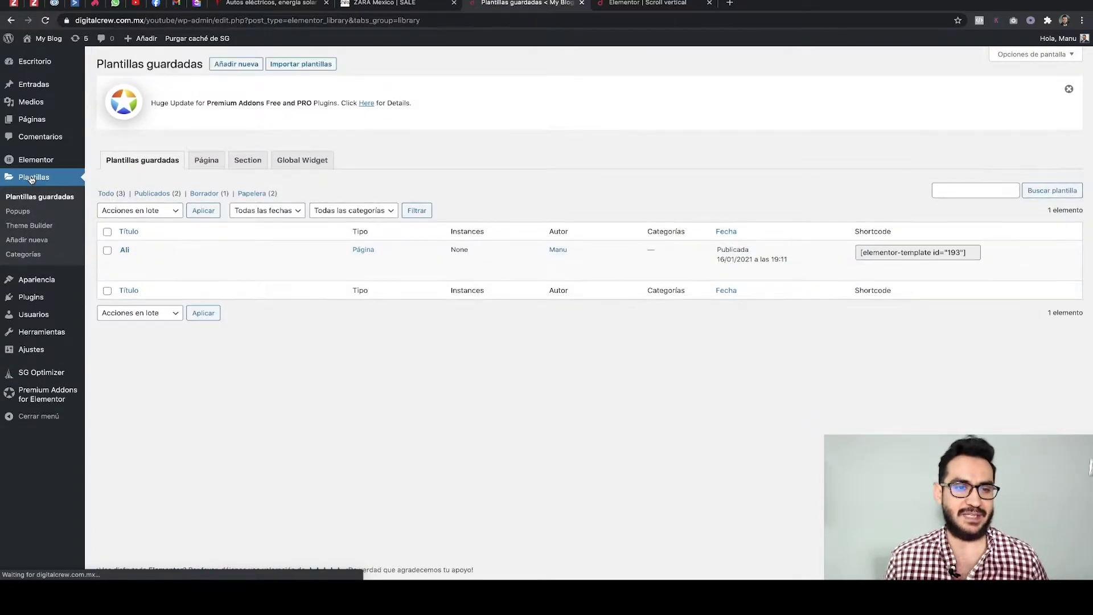
# Create a new Elementor template of type Página named slide1
pyautogui.click(238, 66)
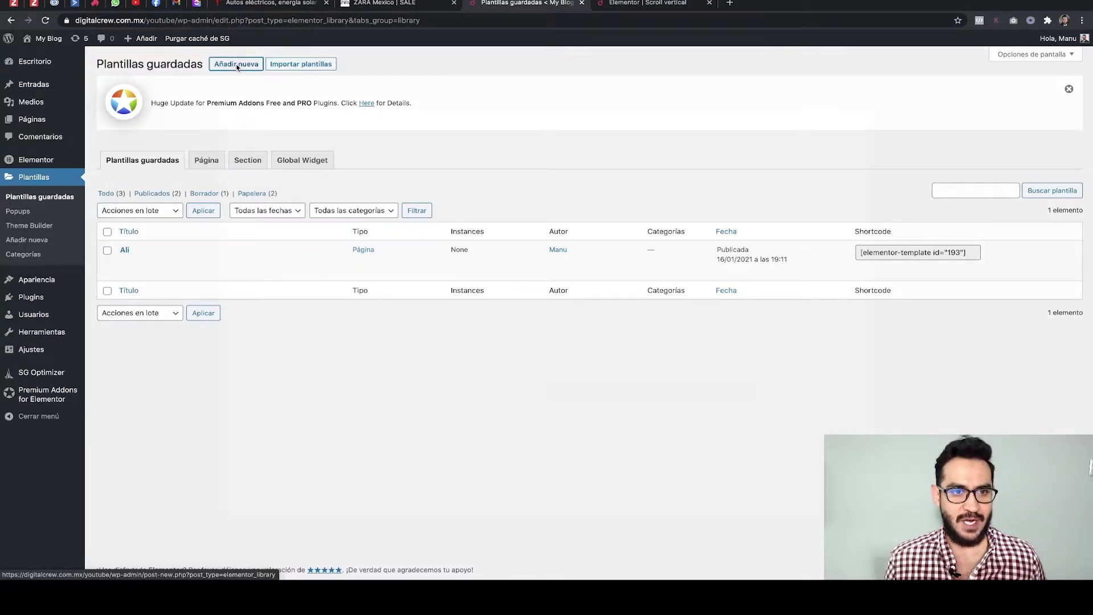
pyautogui.click(595, 304)
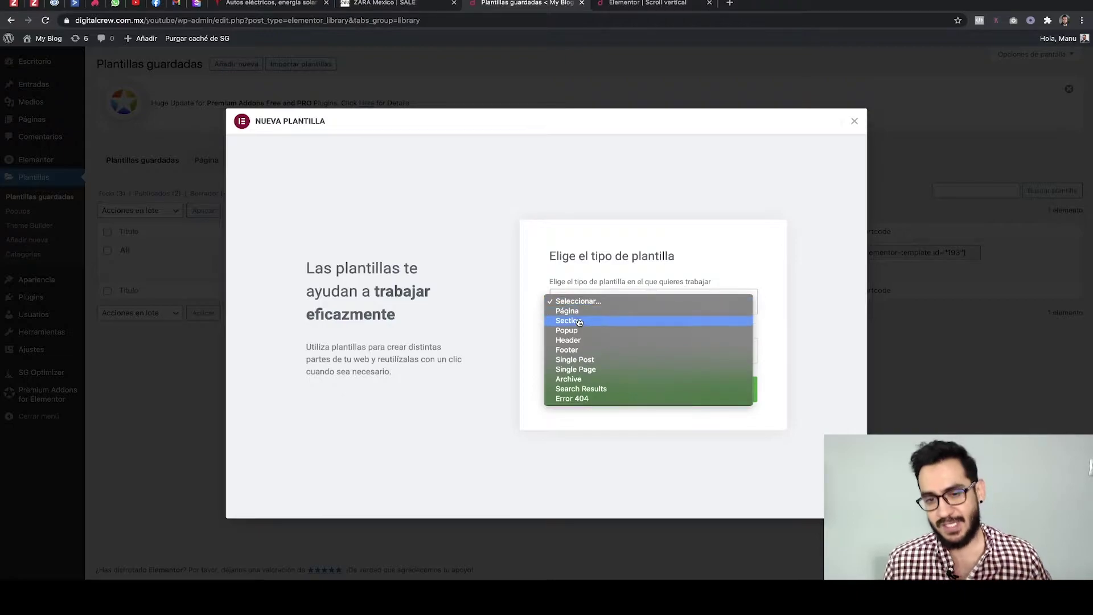
pyautogui.click(578, 312)
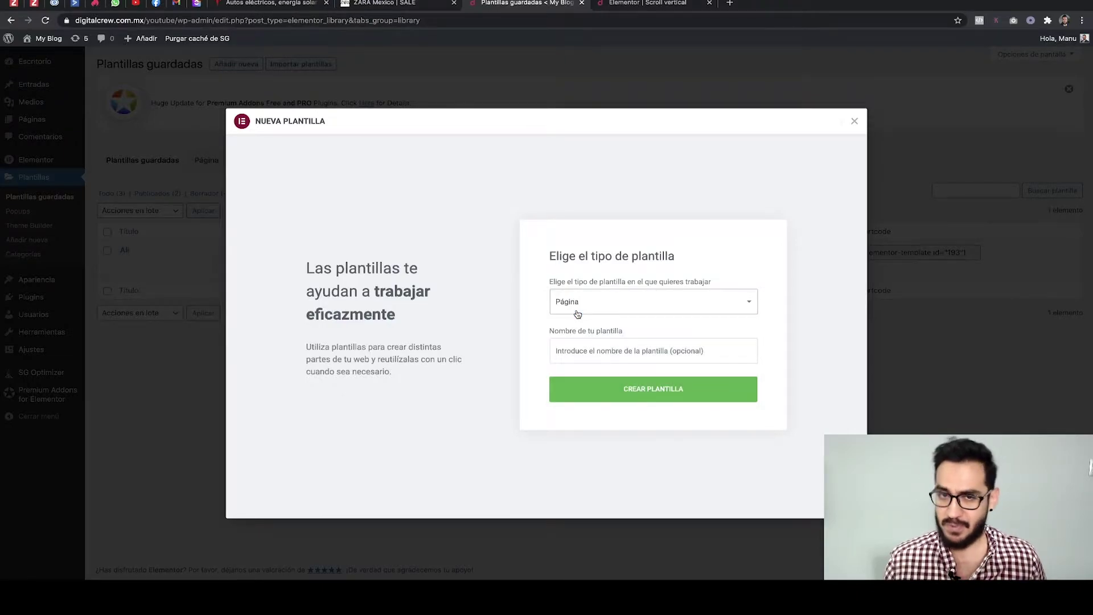
pyautogui.click(577, 312)
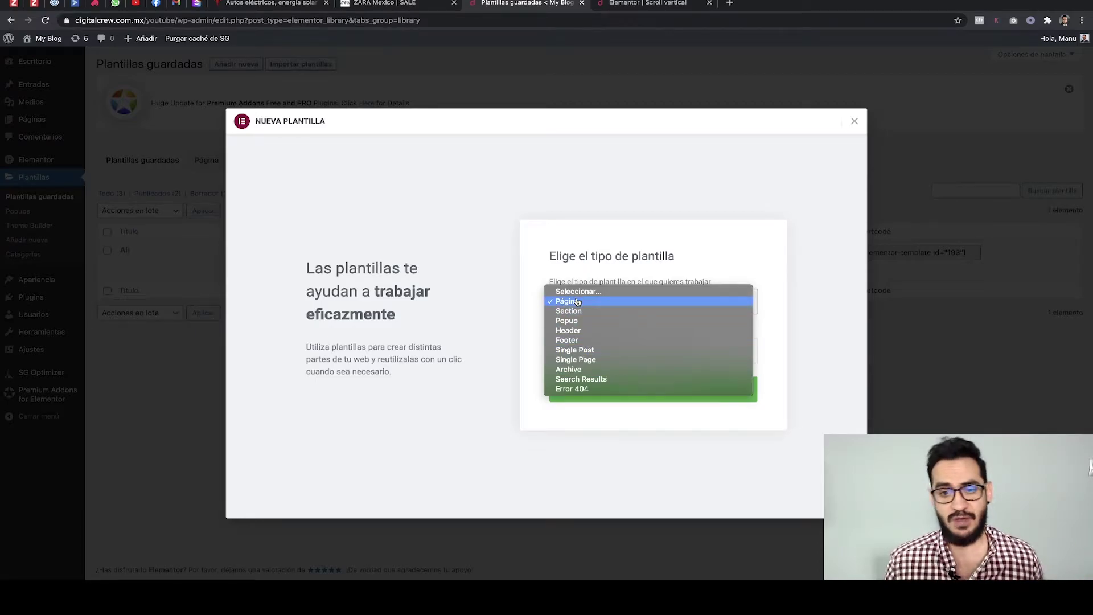
pyautogui.click(577, 302)
pyautogui.click(580, 347)
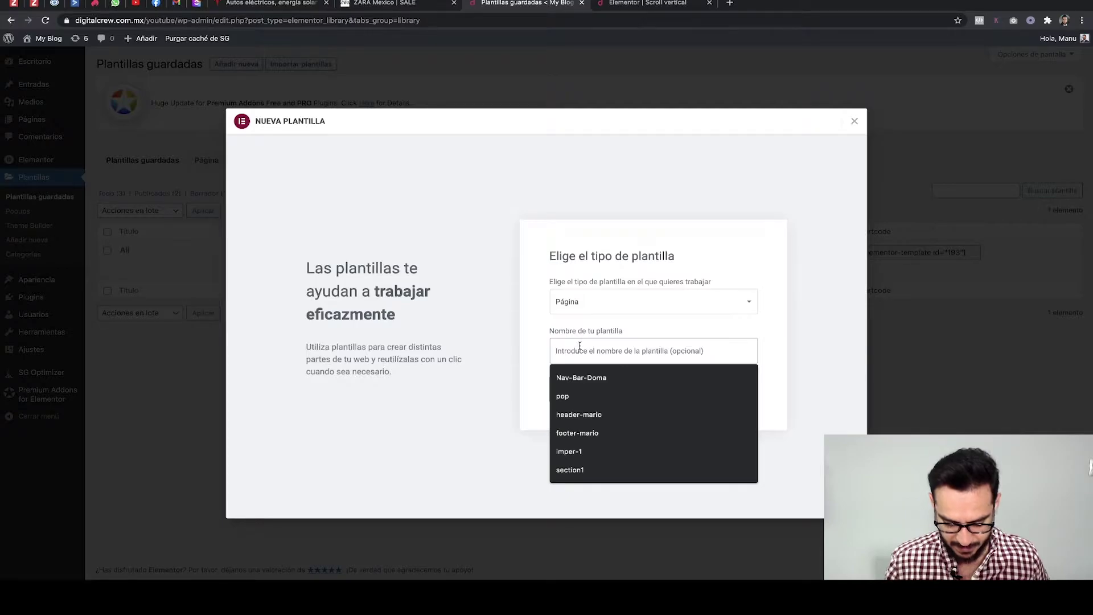
pyautogui.write('slide1')
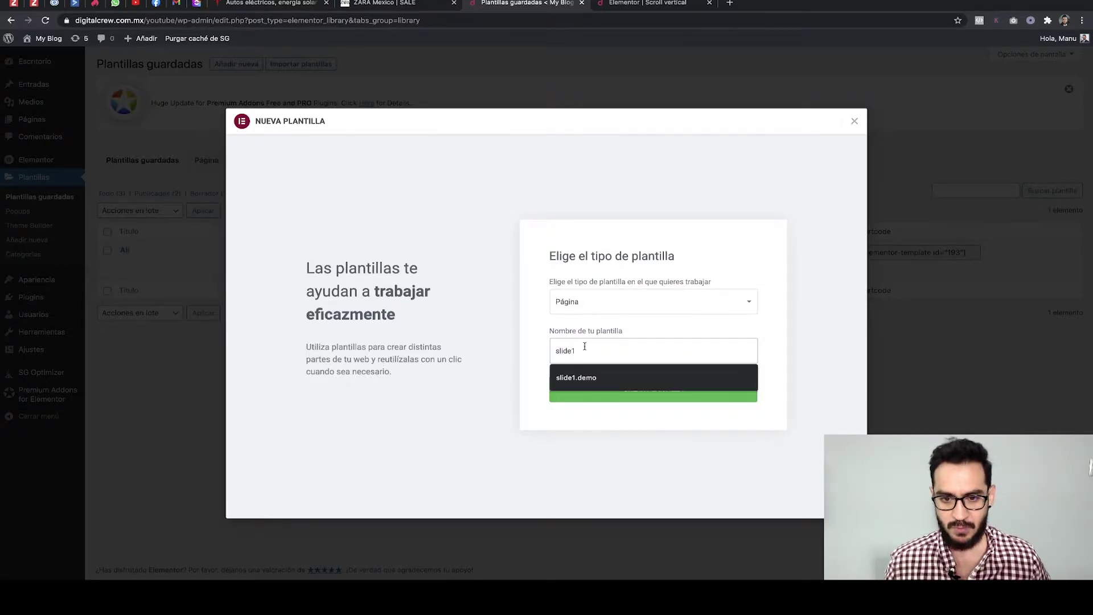
pyautogui.press('Return')
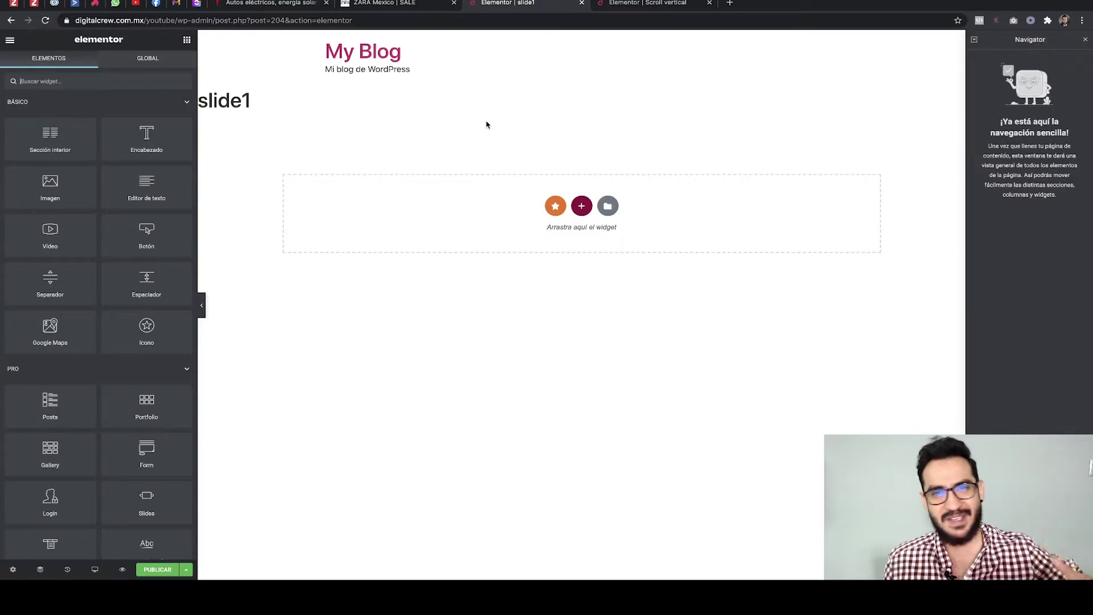
# Add a new section with a single-column structure to the slide1 template
pyautogui.click(582, 207)
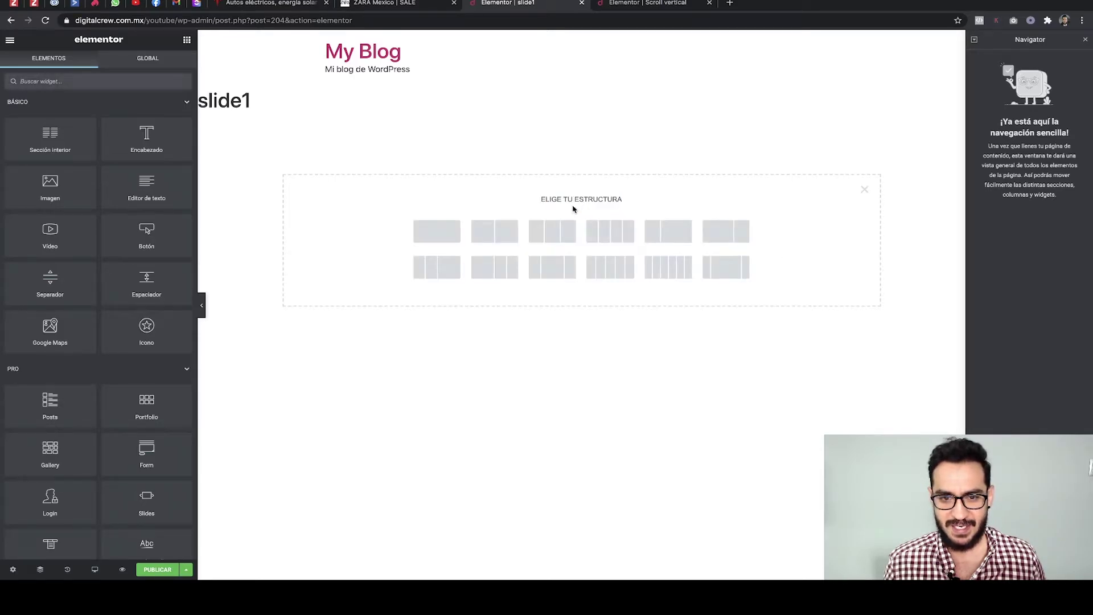
pyautogui.click(436, 231)
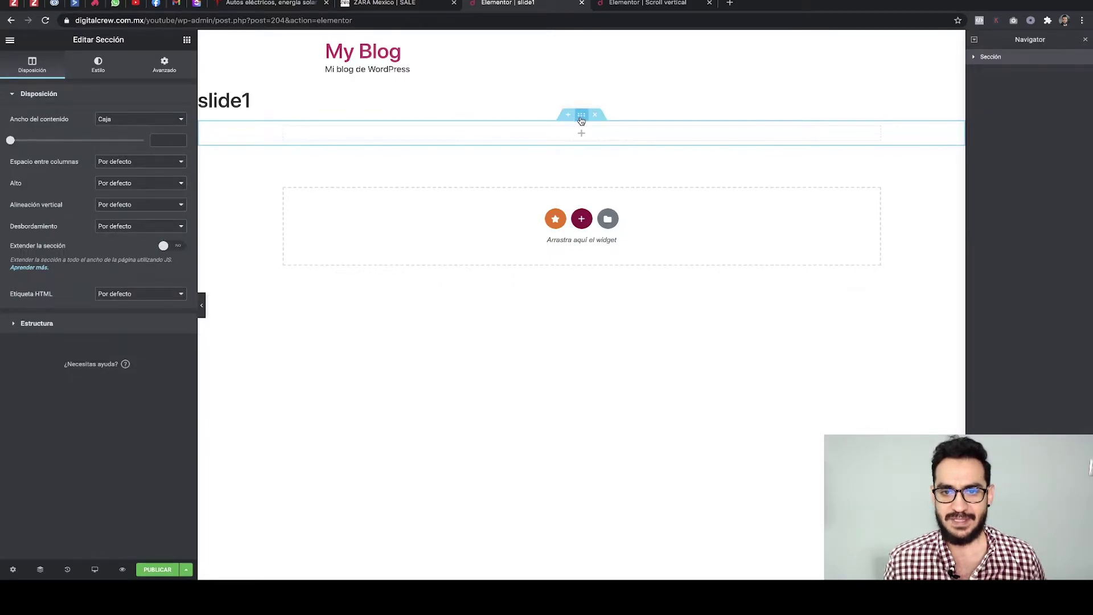
# Set the slide1 section's content width to Ancho completo and its height to Altura mínima of 100 VH
pyautogui.click(152, 121)
pyautogui.click(145, 127)
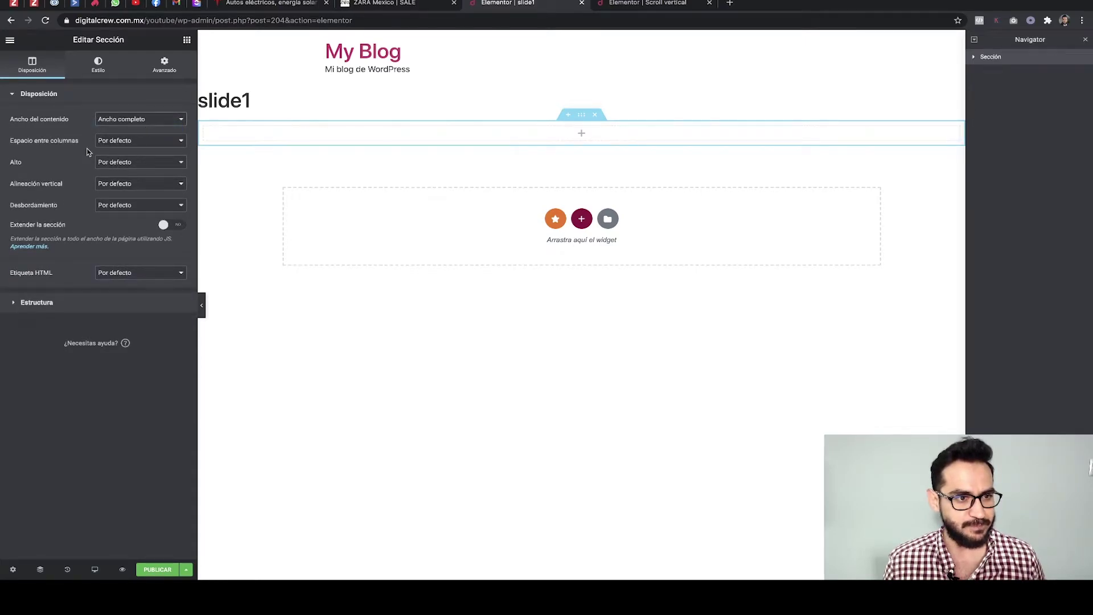
pyautogui.click(126, 163)
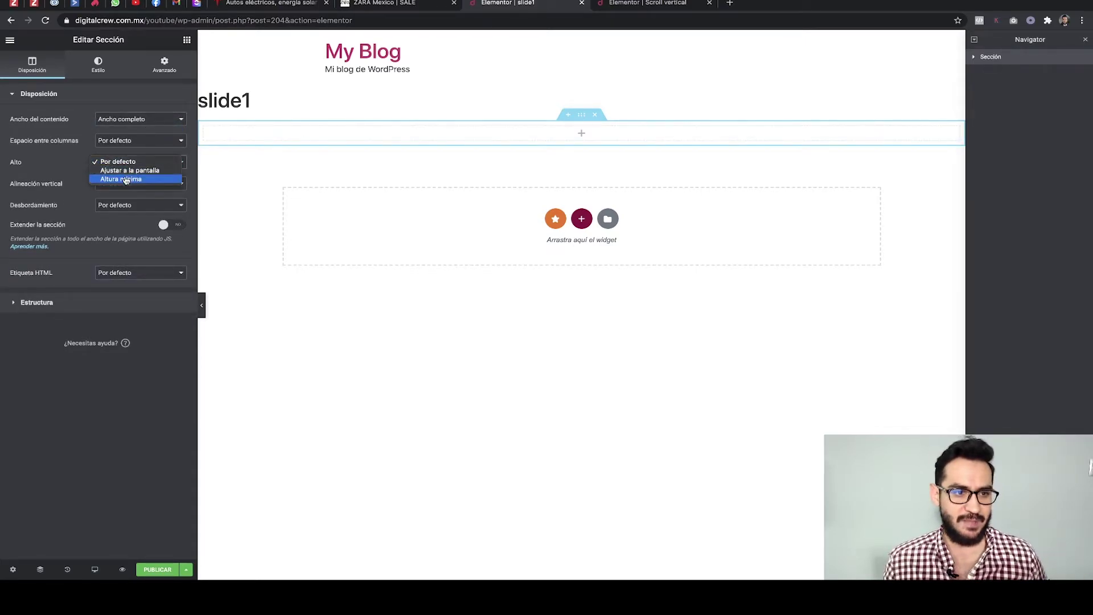
pyautogui.click(129, 181)
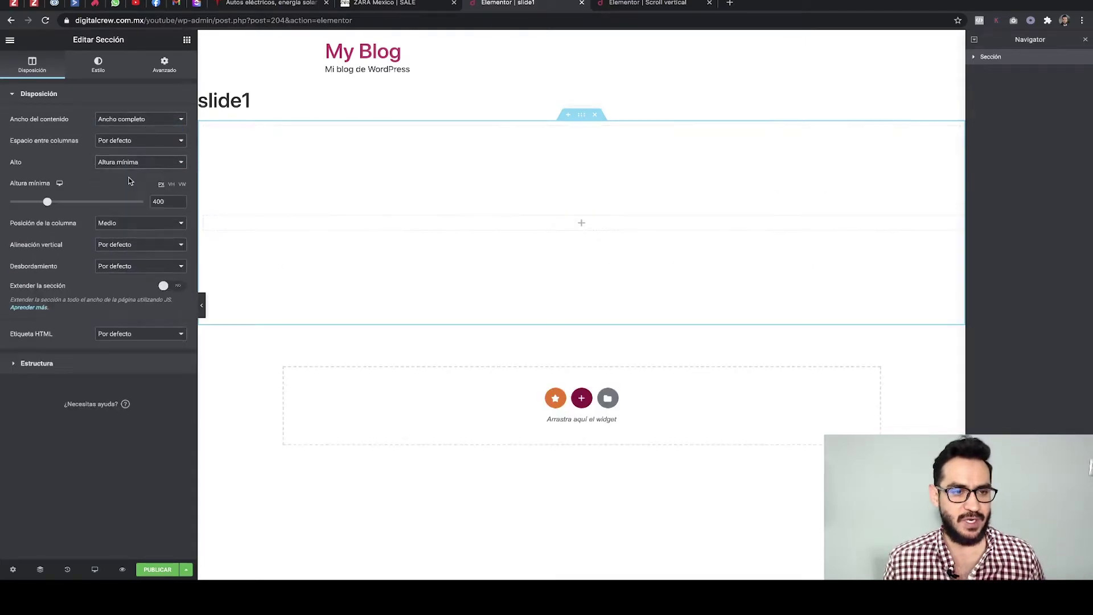
pyautogui.click(171, 185)
pyautogui.click(162, 202)
pyautogui.write('100')
pyautogui.scroll(-3, 493, 246)
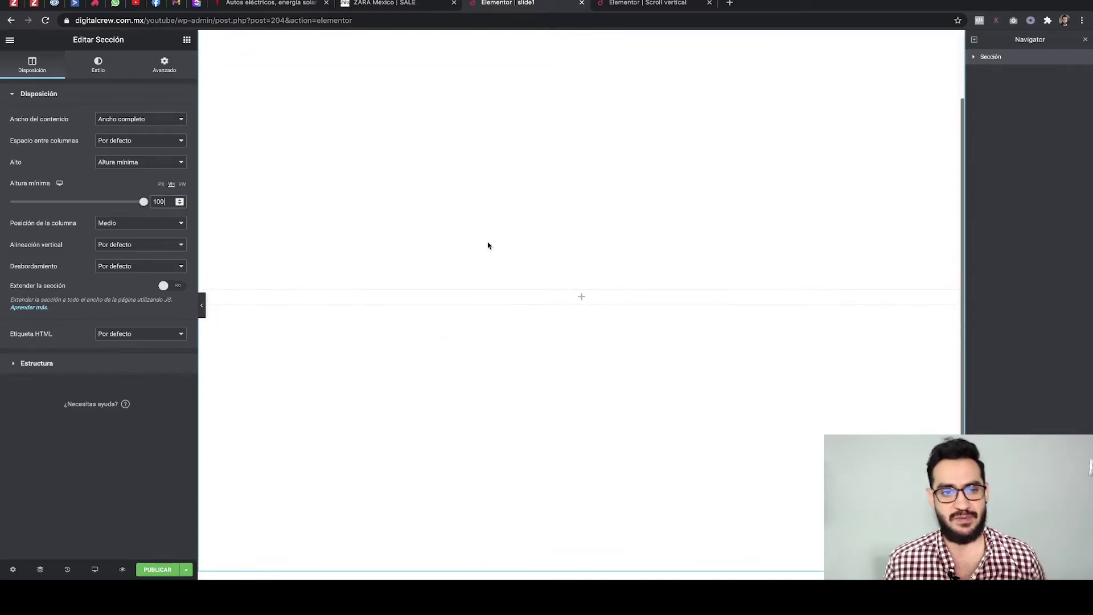
pyautogui.scroll(3, 488, 244)
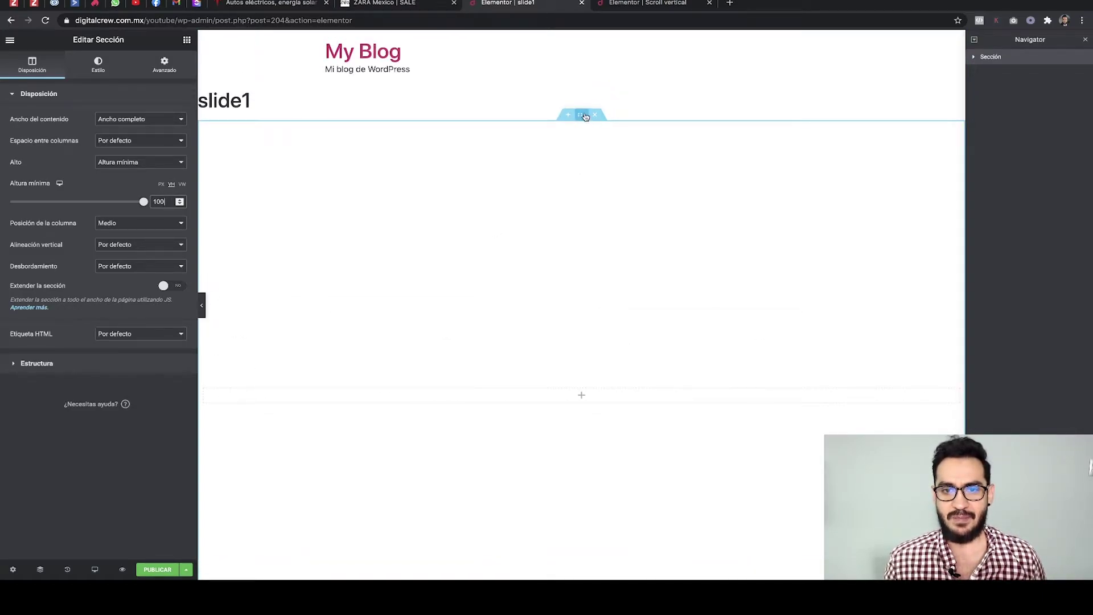
# Give the section a Clásico background using the image tutoscroll.jpg from the media library
pyautogui.click(96, 66)
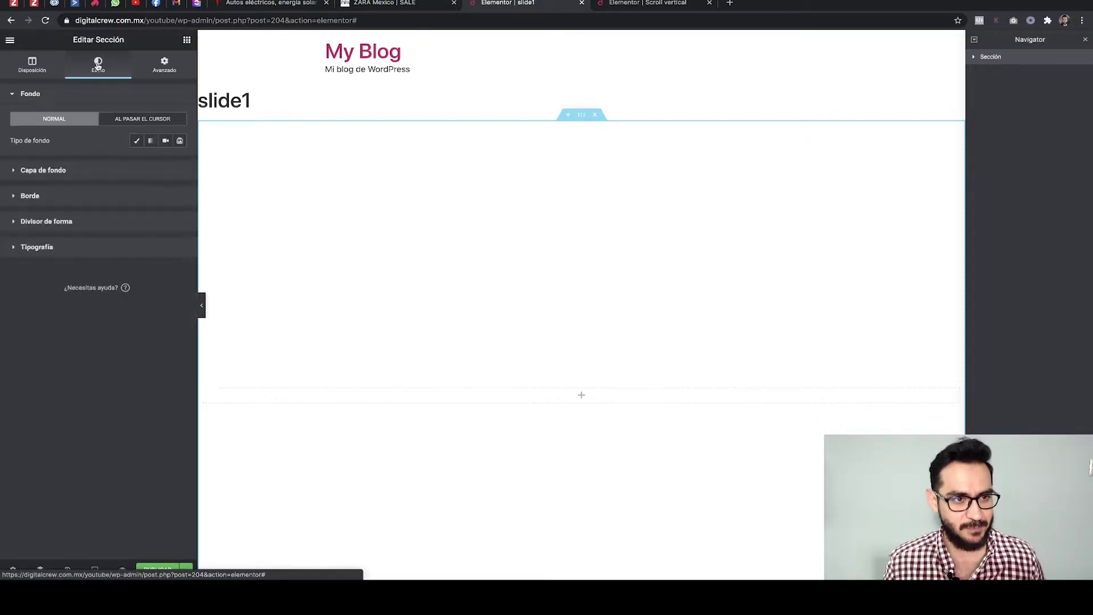
pyautogui.click(137, 142)
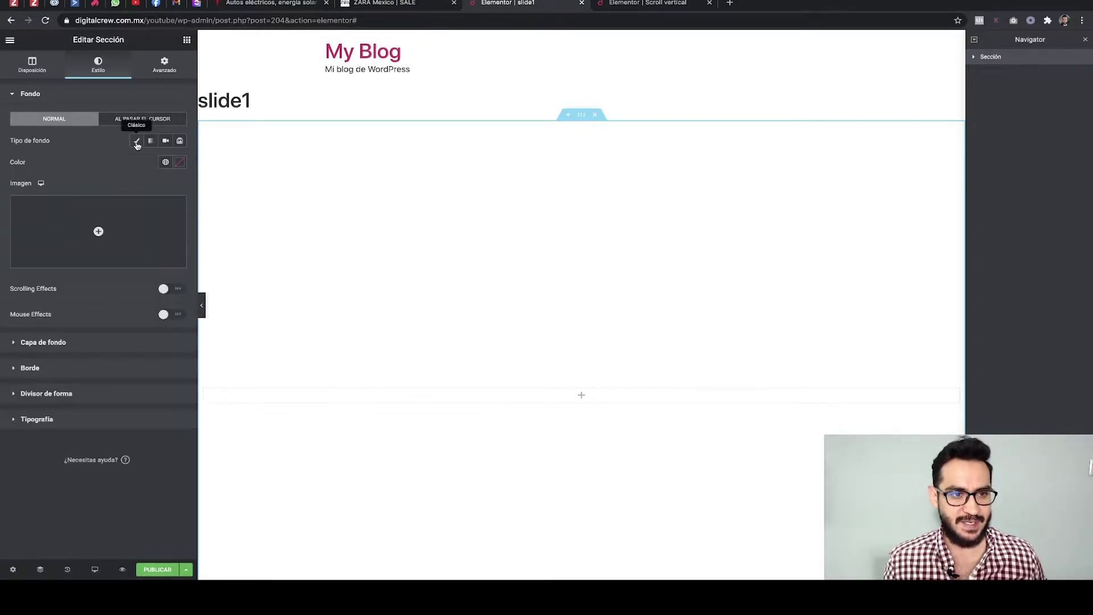
pyautogui.click(98, 227)
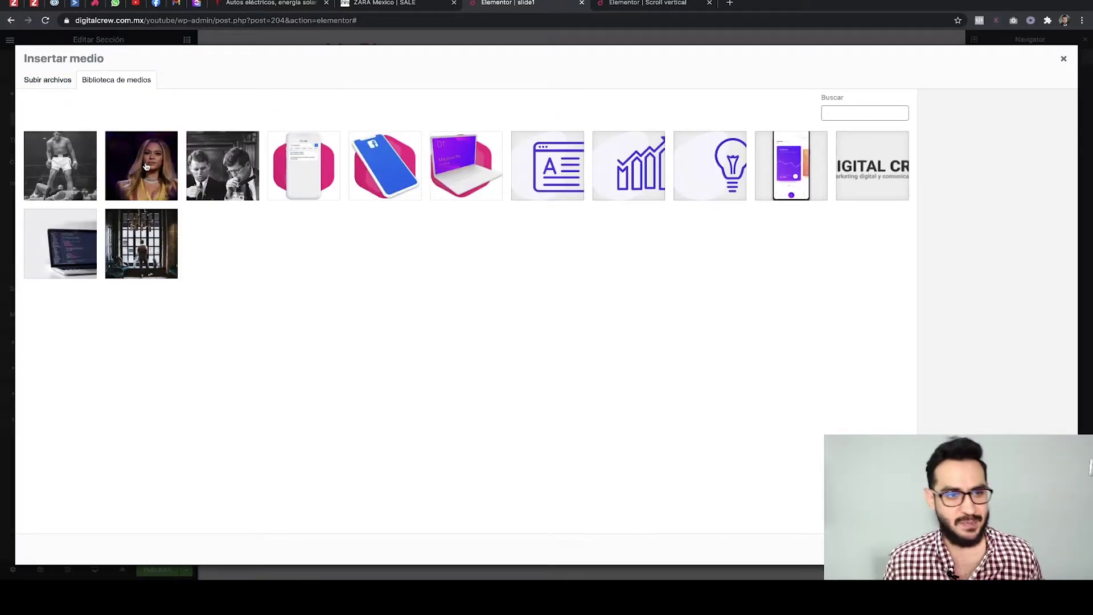
pyautogui.click(146, 167)
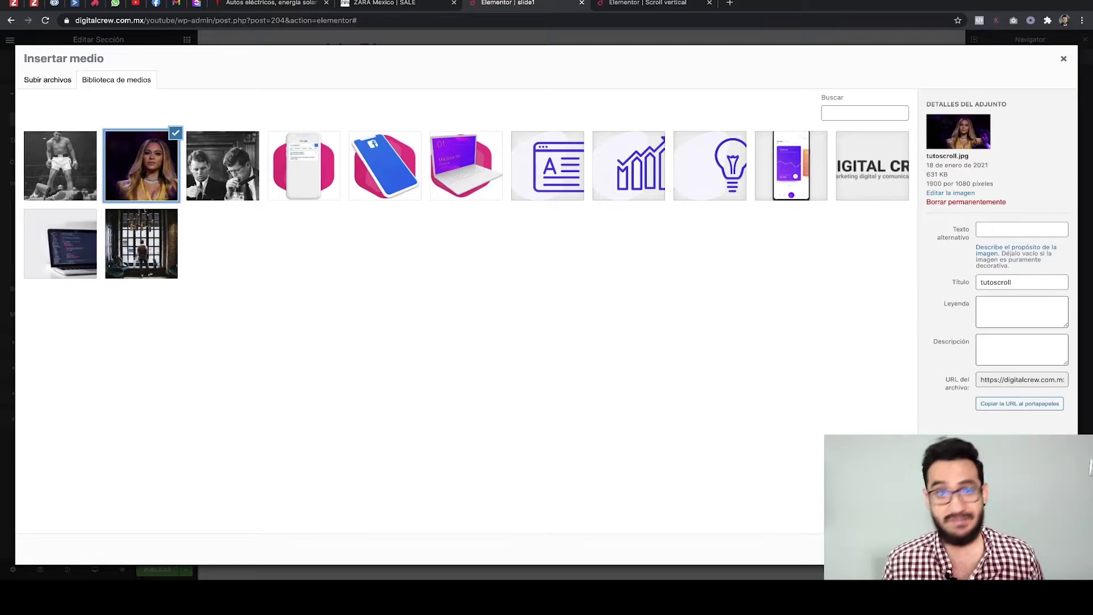
pyautogui.click(1025, 549)
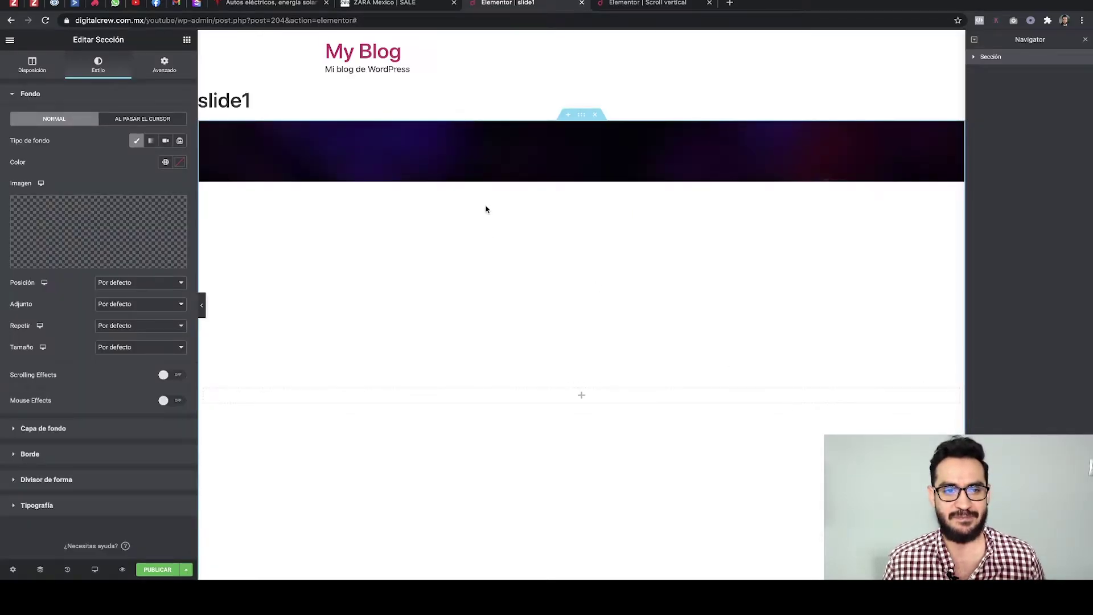
pyautogui.scroll(-3, 549, 157)
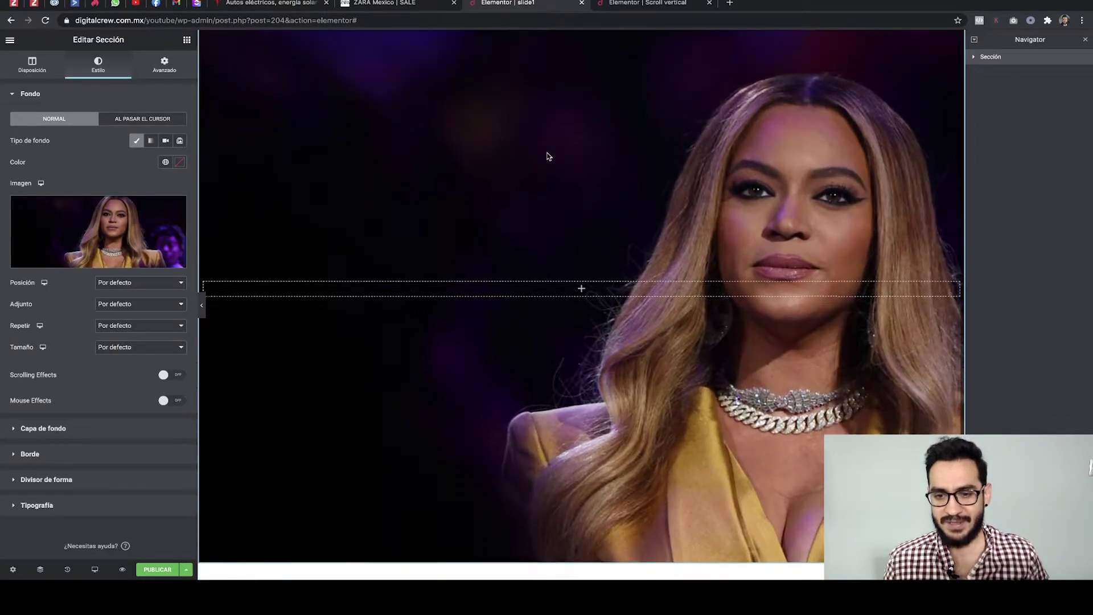
pyautogui.scroll(-1, 548, 157)
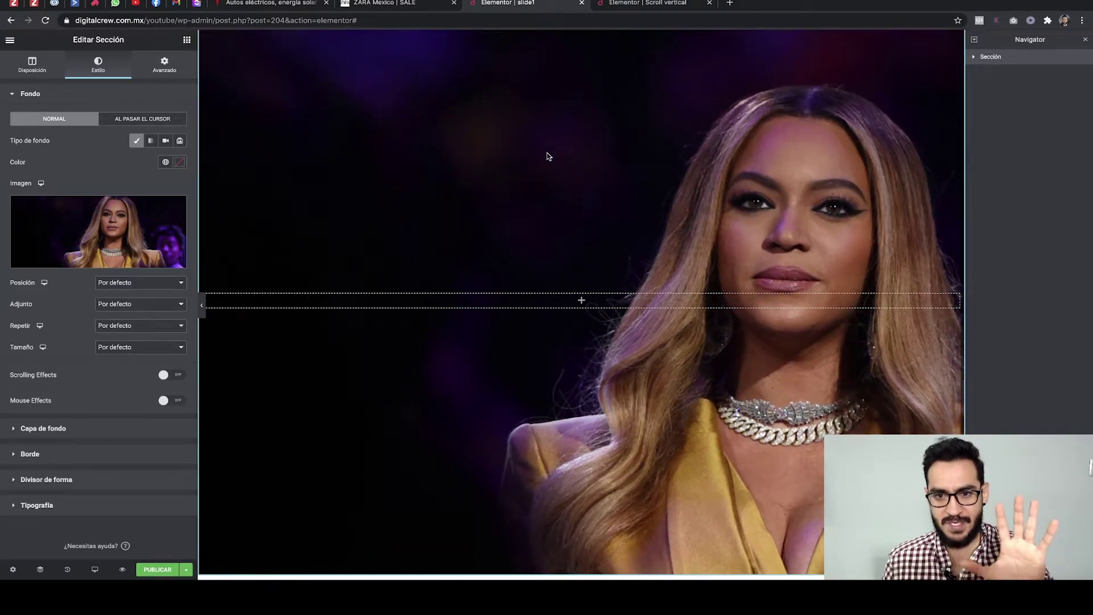
pyautogui.scroll(1, 548, 156)
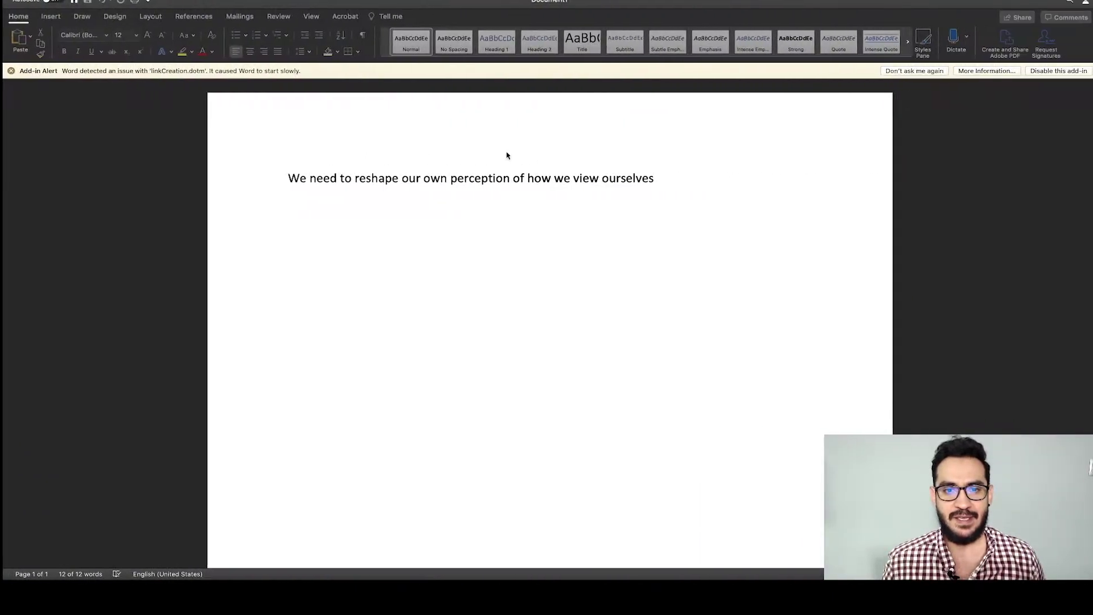
# Copy the sentence from the Word document, then return to the slide1 template and add an Encabezado widget to the section's column
pyautogui.tripleClick(478, 179)
pyautogui.hotkey('ctrl', 'c')
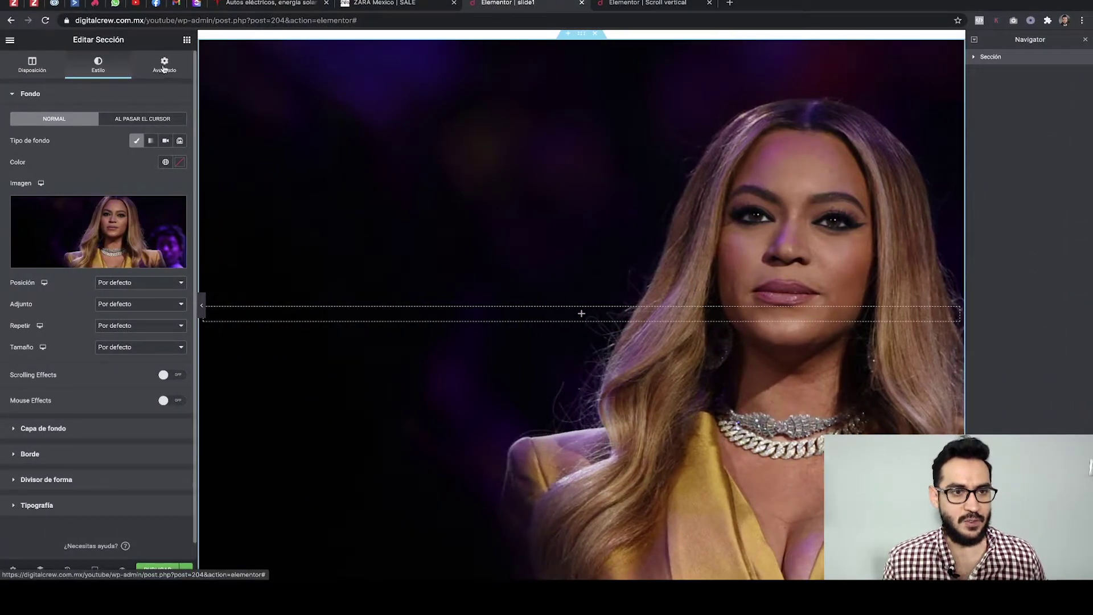
pyautogui.click(186, 40)
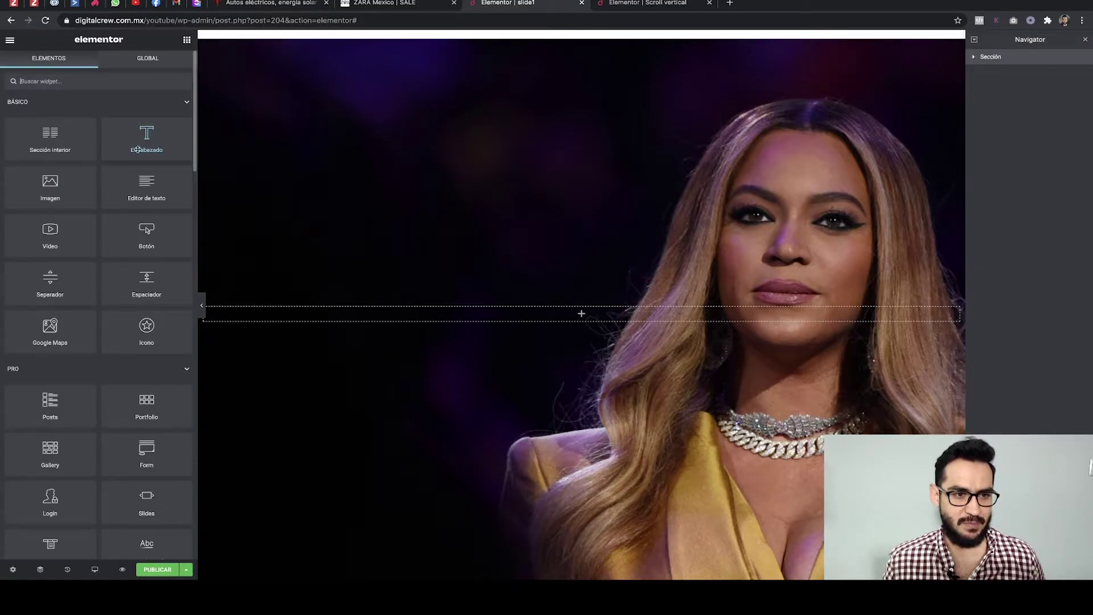
pyautogui.moveTo(137, 138); pyautogui.dragTo(572, 307)
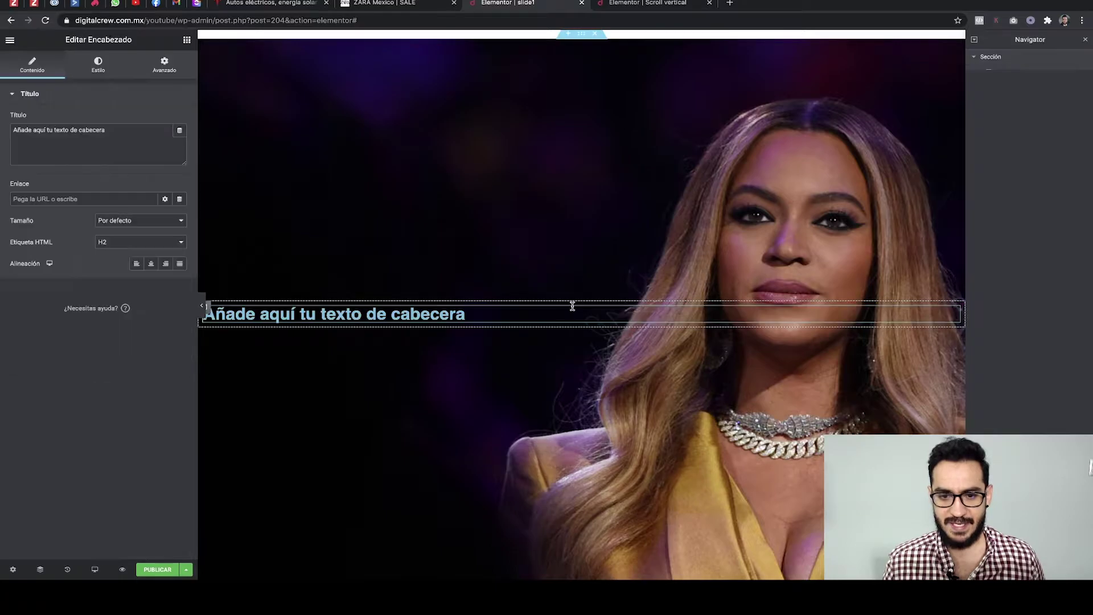
# Replace the heading's title with the copied text "We need to reshape our own perception of how we view ourselves" and center it
pyautogui.tripleClick(421, 315)
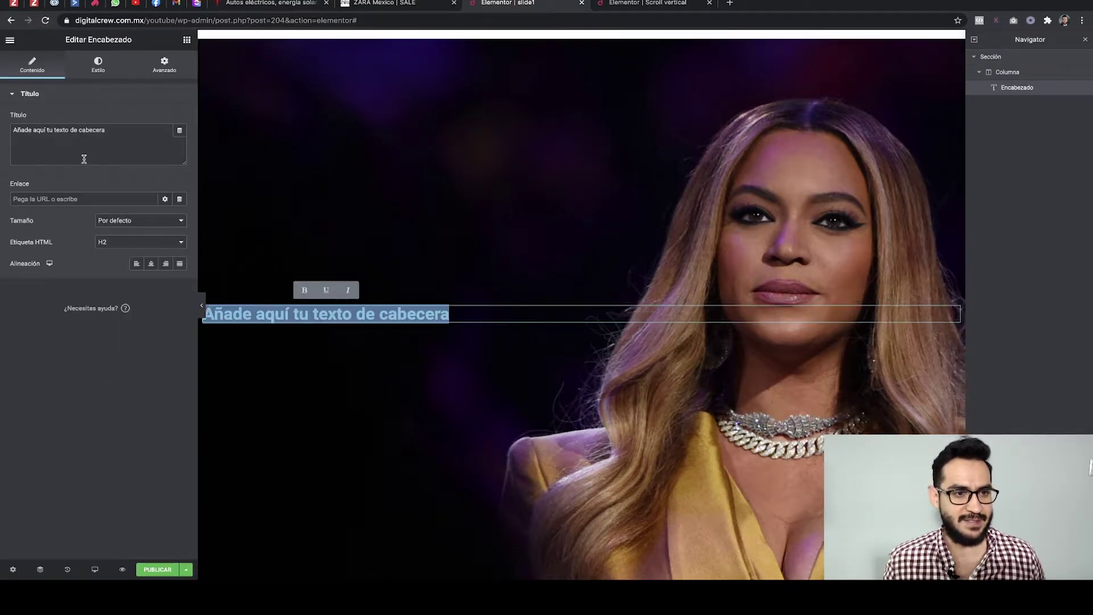
pyautogui.click(75, 131)
pyautogui.tripleClick(76, 133)
pyautogui.hotkey('ctrl', 'v')
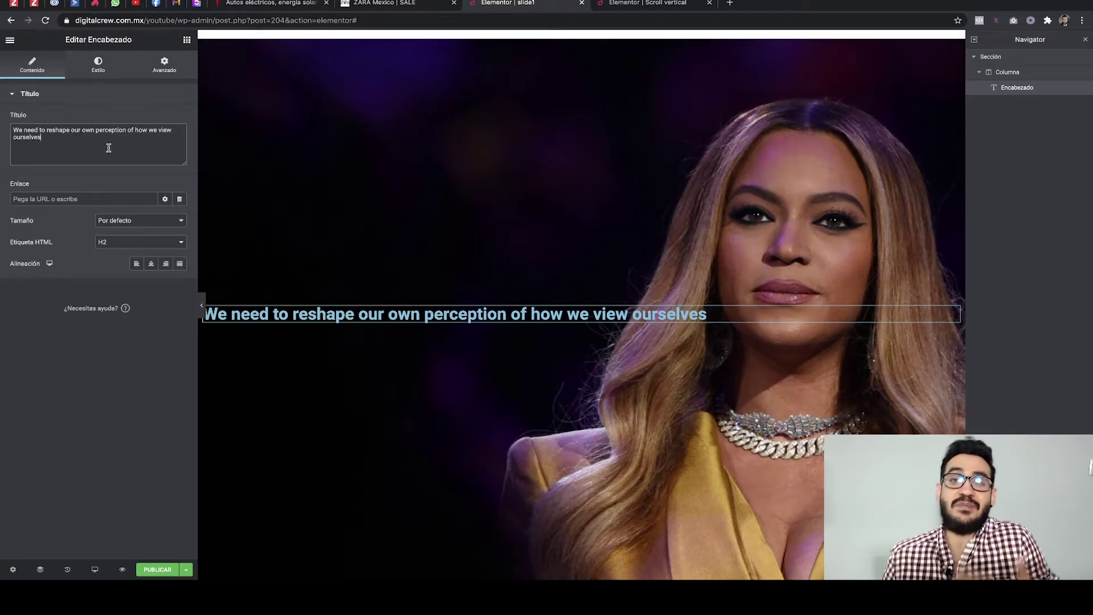
pyautogui.click(151, 264)
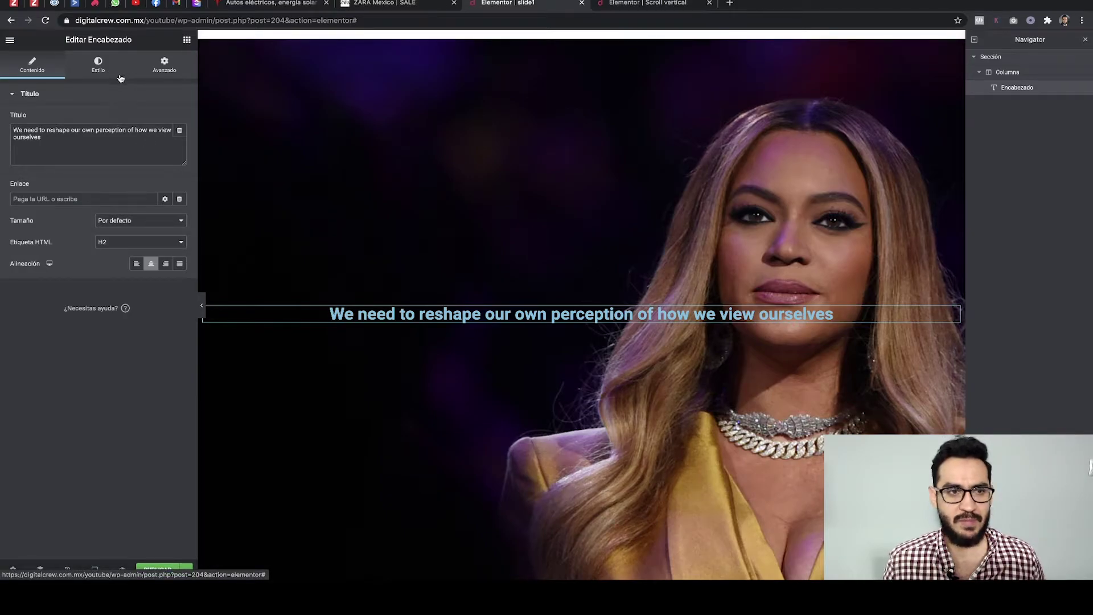
# Open the WordPress dashboard for slide1 in a new browser tab and place that tab before the slide1 editor tab
pyautogui.click(10, 39)
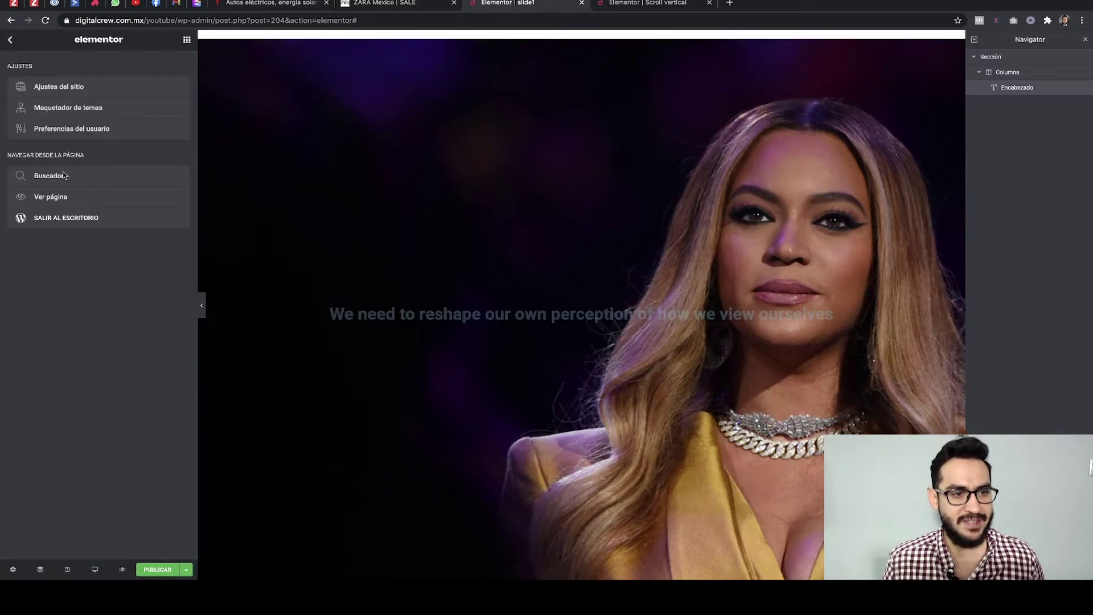
pyautogui.rightClick(62, 216)
pyautogui.click(90, 223)
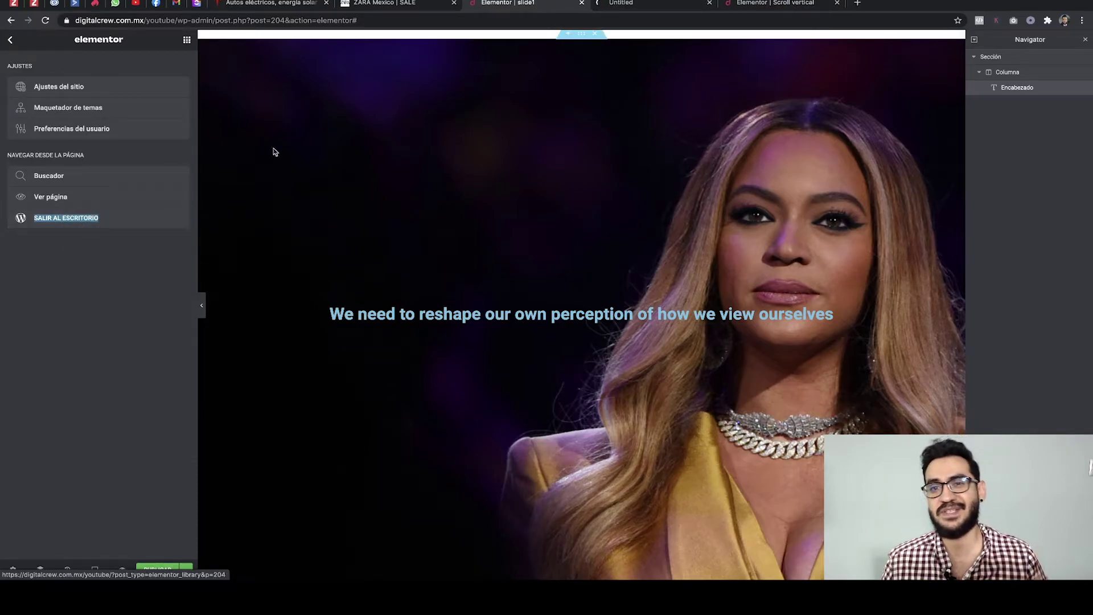
pyautogui.moveTo(638, 4); pyautogui.dragTo(519, 4)
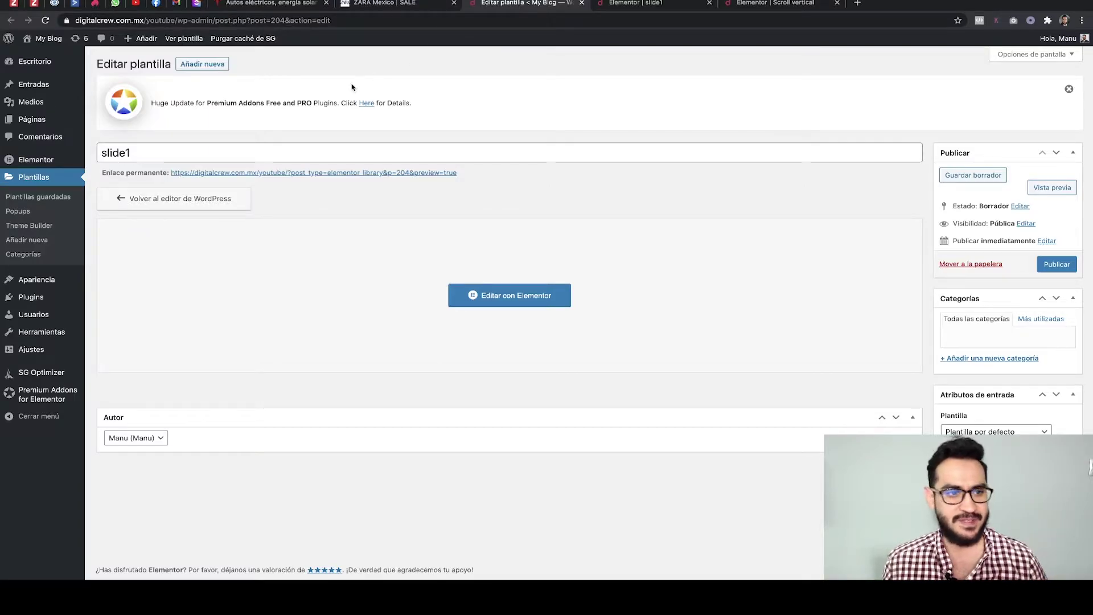
# Show the published saved templates and open the Ali template in Elementor in a new tab
pyautogui.click(37, 198)
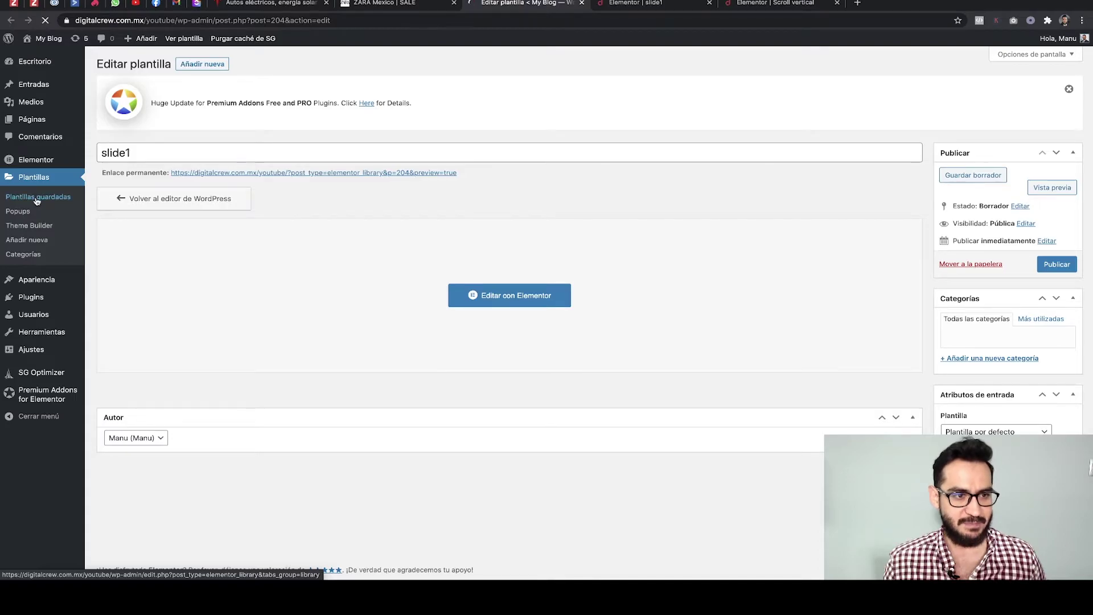
pyautogui.click(155, 194)
pyautogui.moveTo(135, 256)
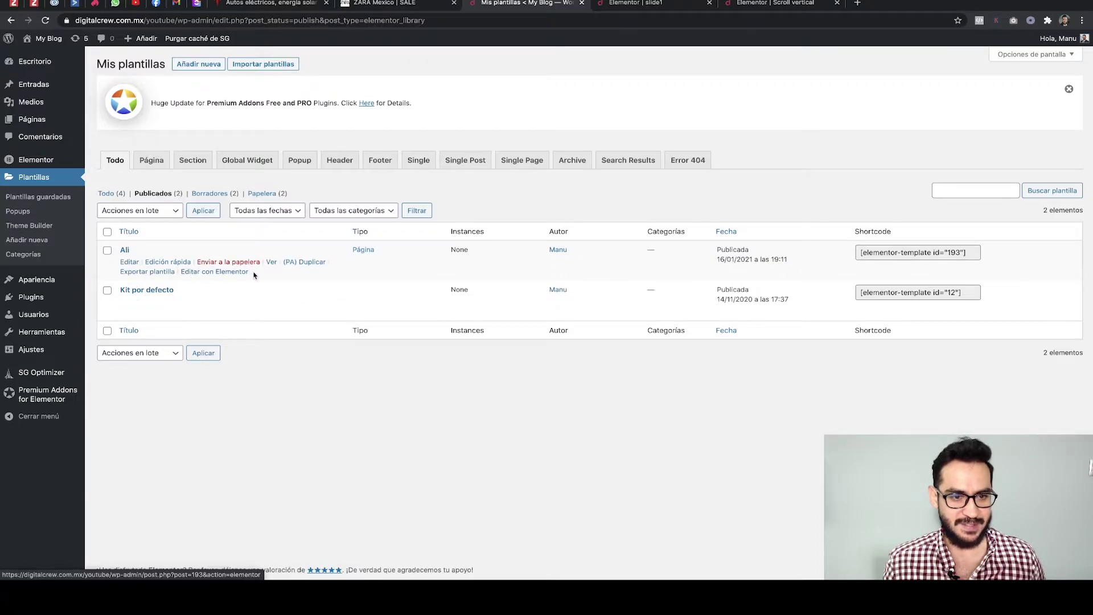
pyautogui.rightClick(216, 275)
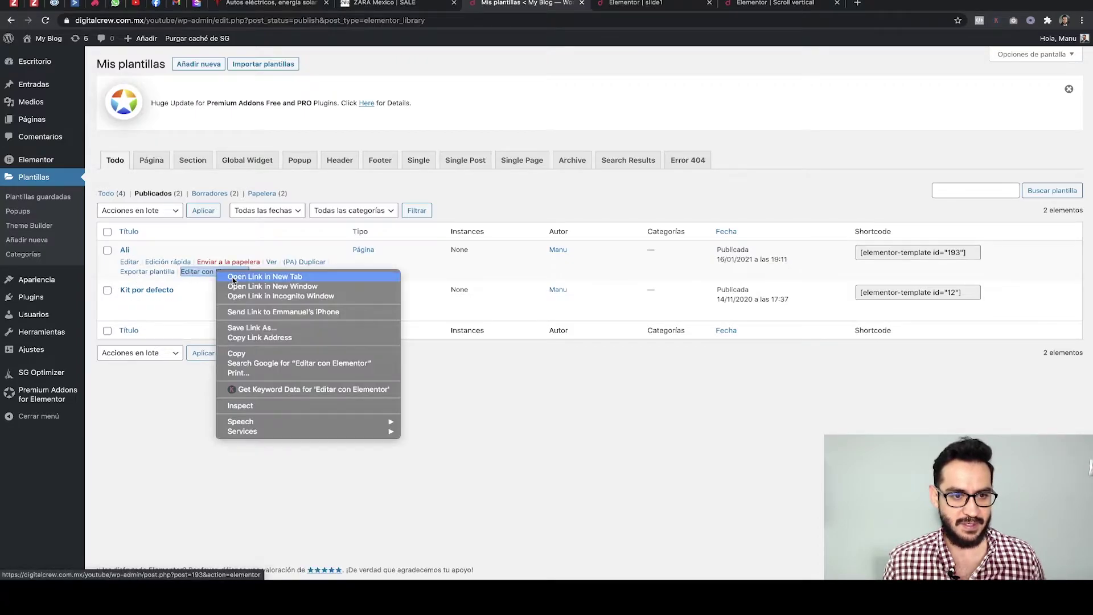
pyautogui.click(245, 281)
pyautogui.click(652, 4)
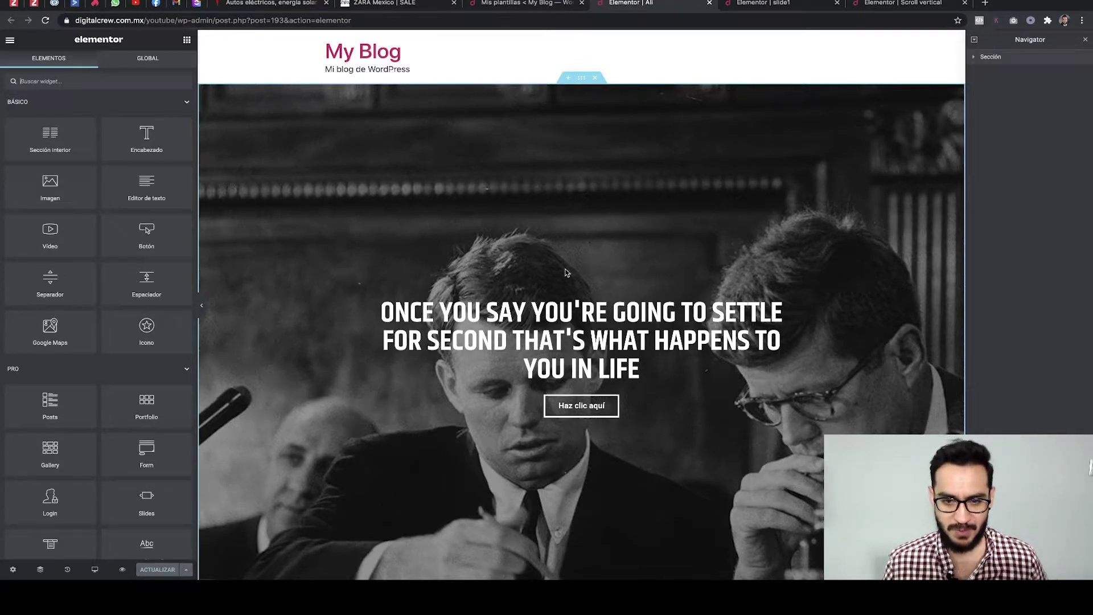
# Open the typography settings of the Ali template's heading and copy the heading element
pyautogui.click(579, 323)
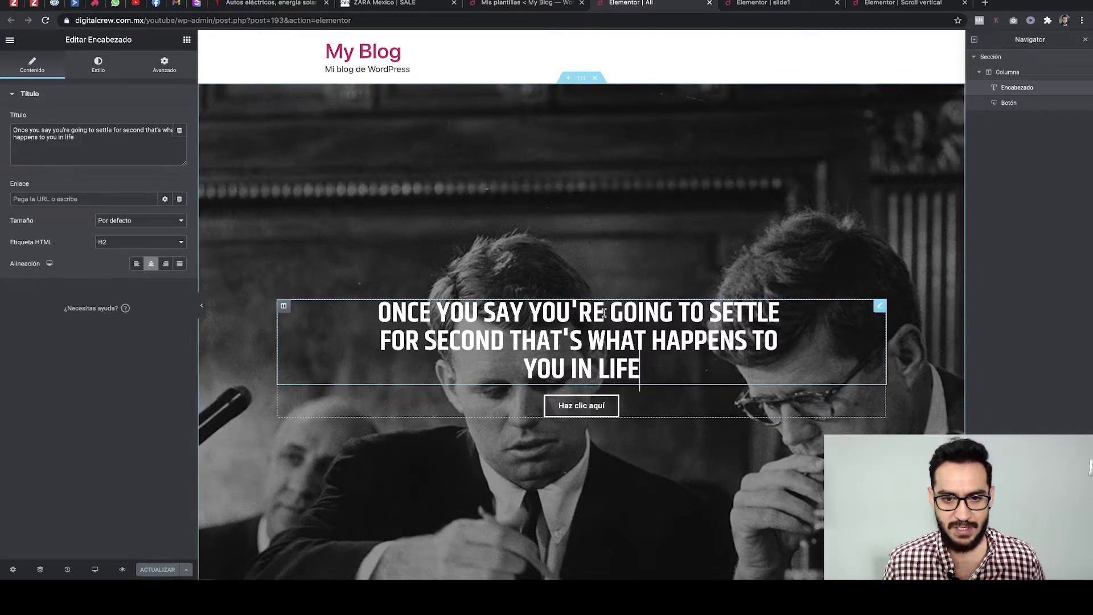
pyautogui.click(91, 63)
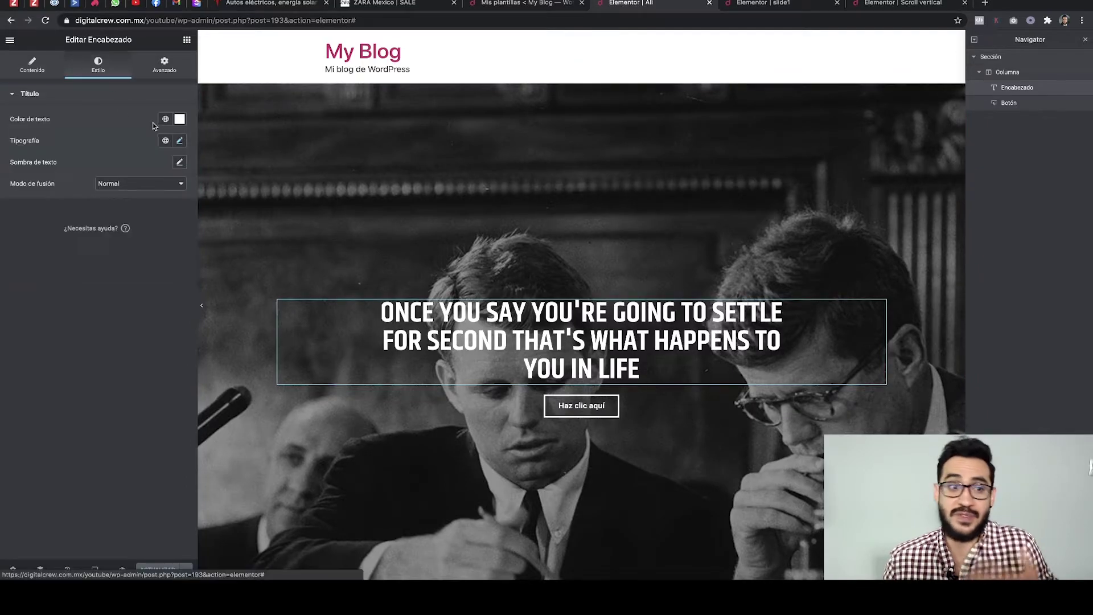
pyautogui.click(178, 142)
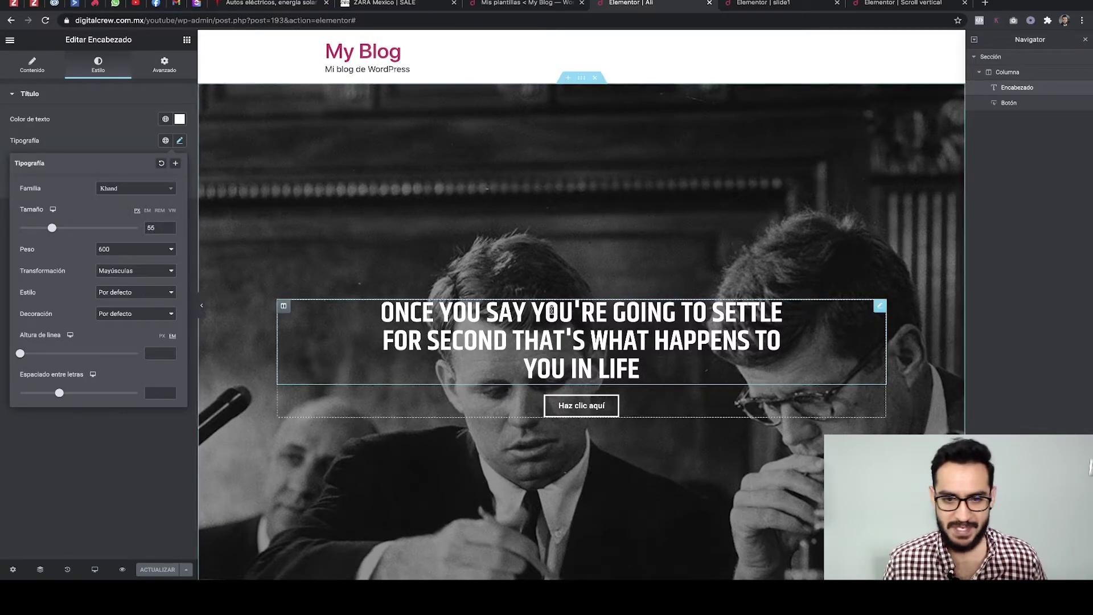
pyautogui.scroll(-1, 565, 315)
pyautogui.rightClick(565, 315)
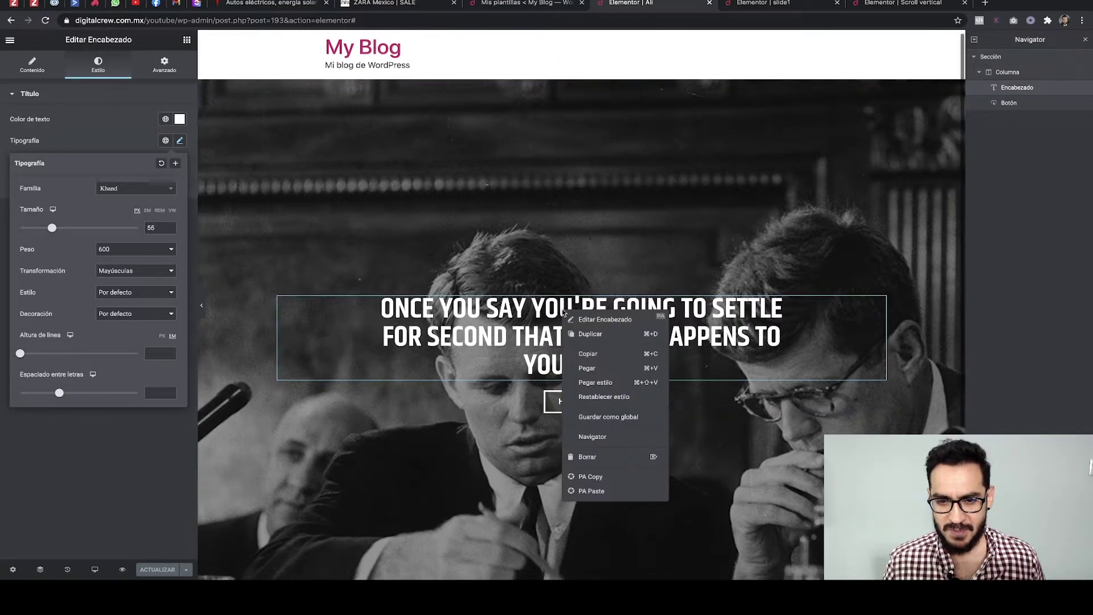
pyautogui.click(599, 357)
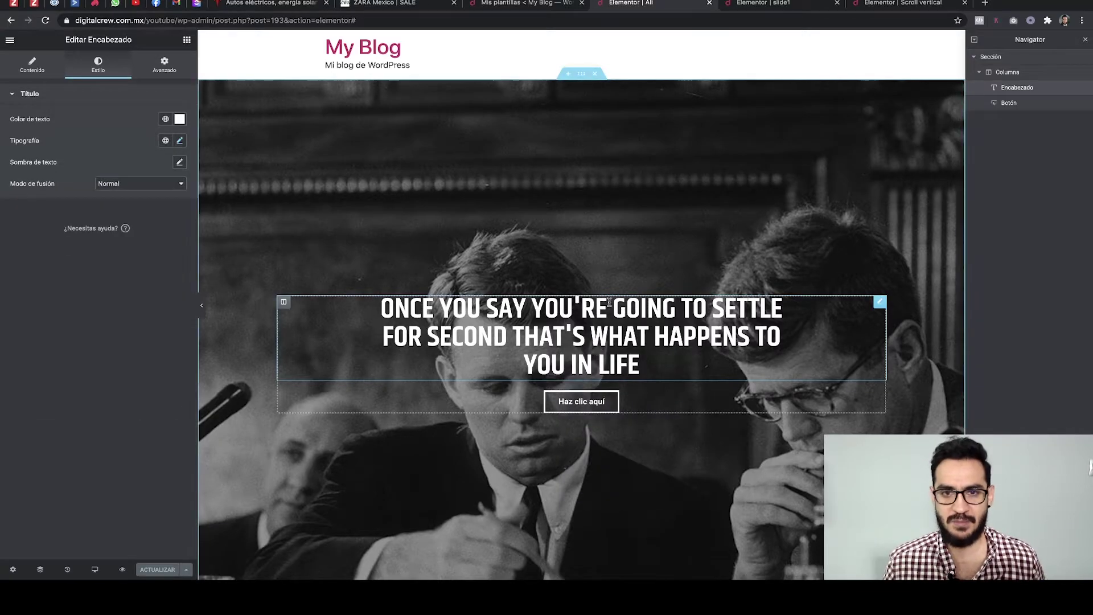
# Switch to the slide1 template and apply the copied heading's style to its heading
pyautogui.click(771, 4)
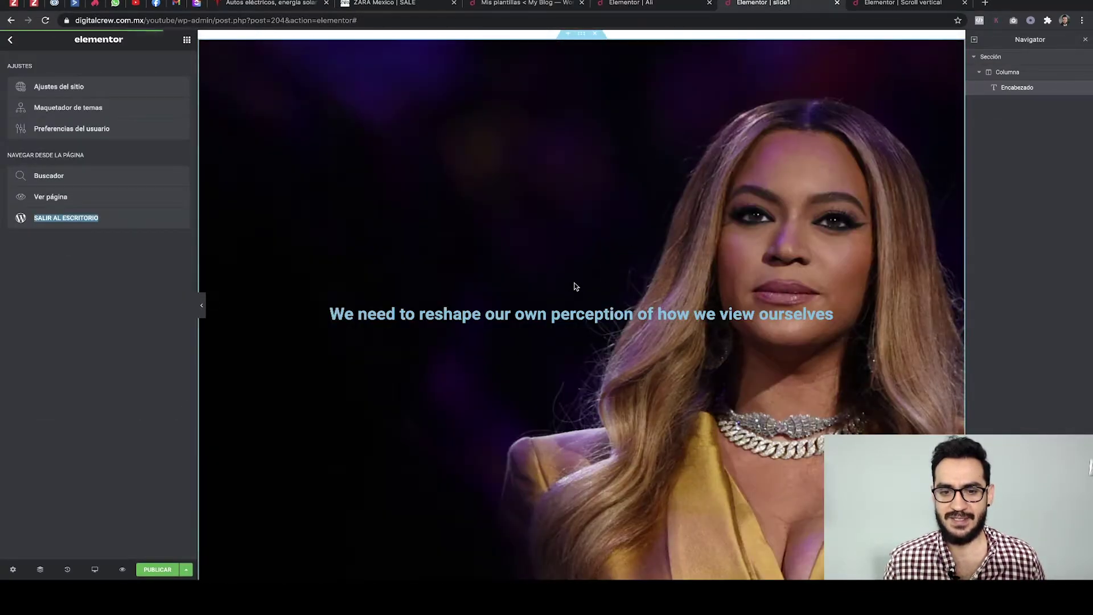
pyautogui.rightClick(566, 320)
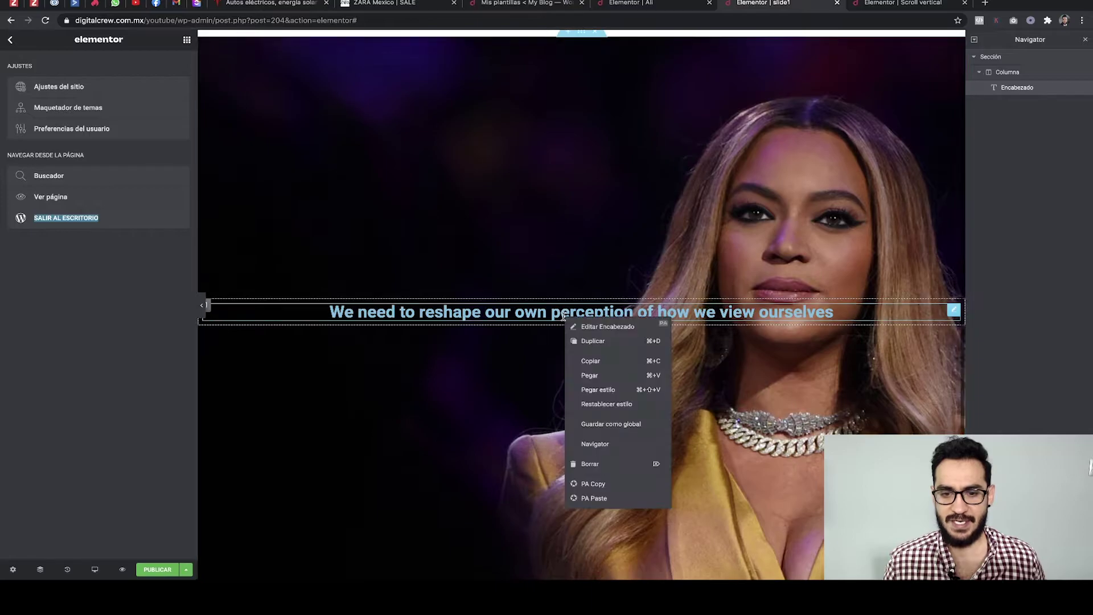
pyautogui.click(602, 390)
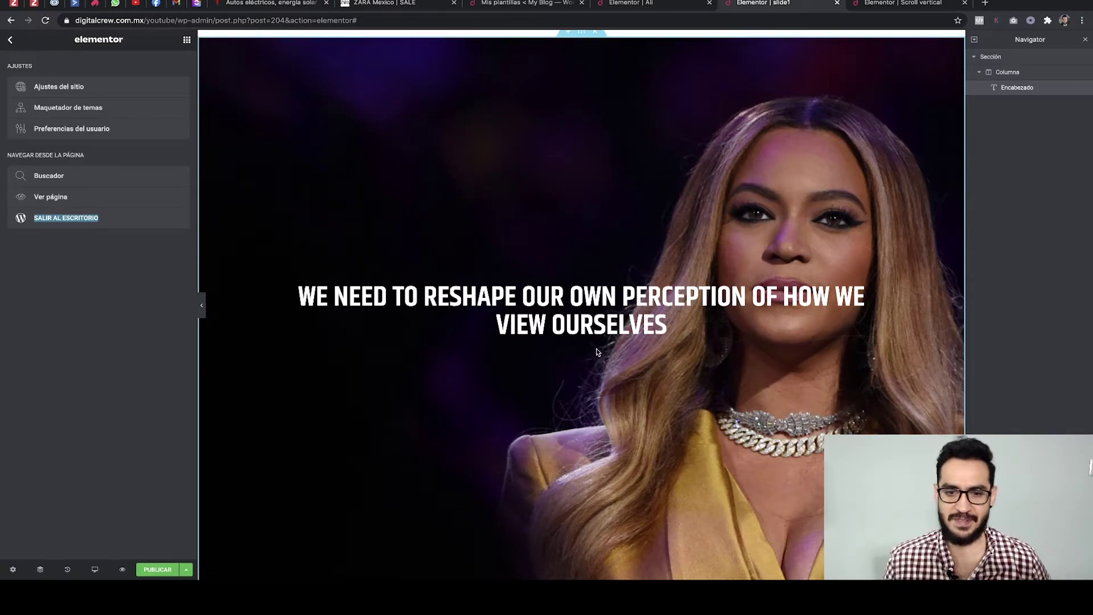
# Add a button widget directly below the heading in the slide1 template and select it for editing
pyautogui.click(187, 39)
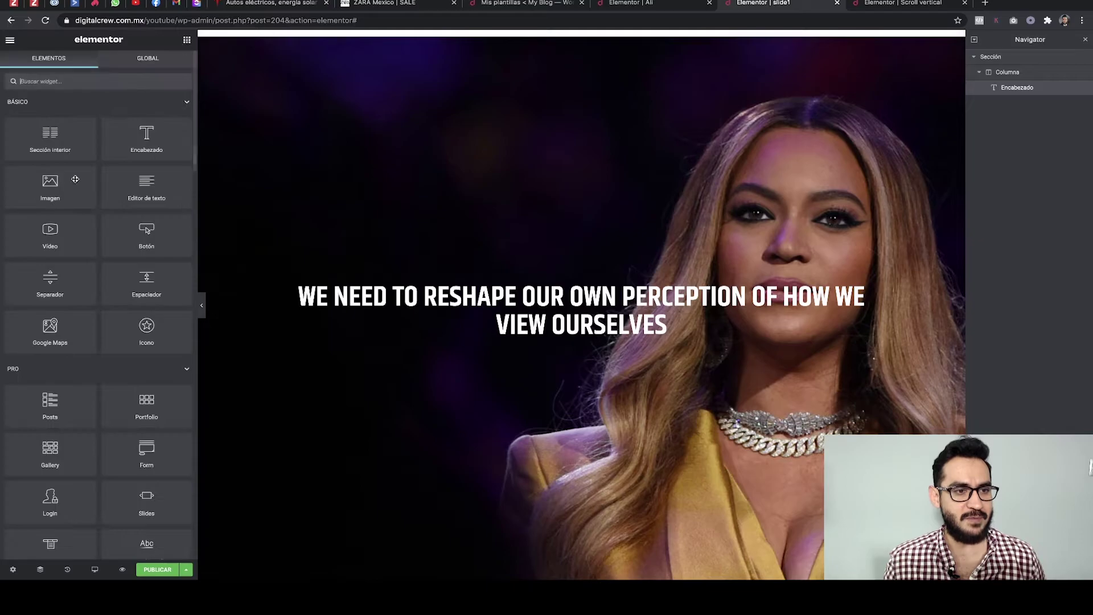
pyautogui.moveTo(146, 232); pyautogui.dragTo(570, 345)
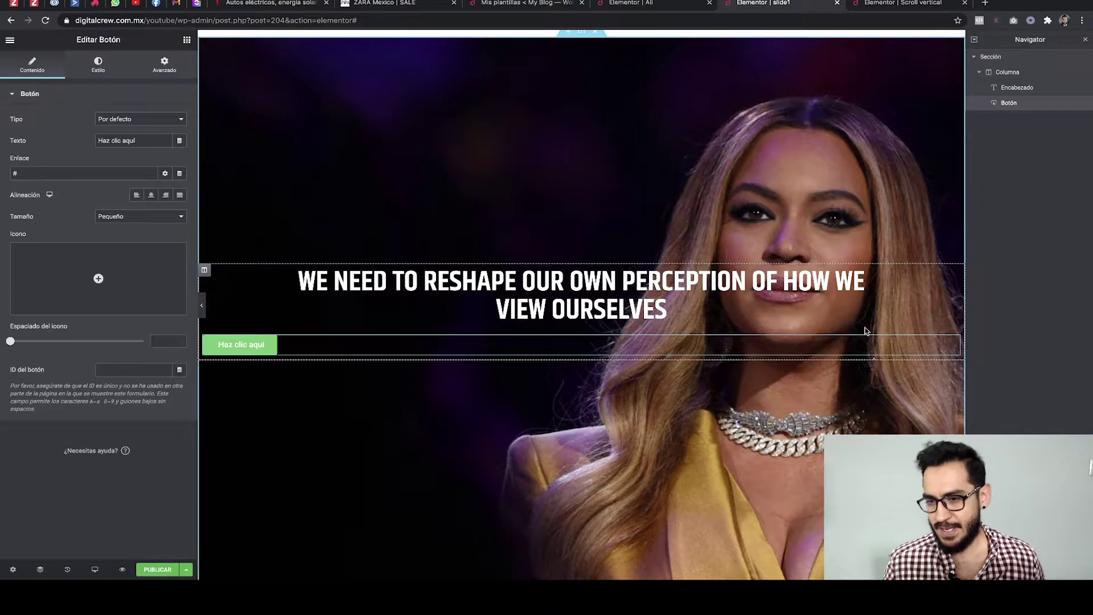
pyautogui.click(669, 278)
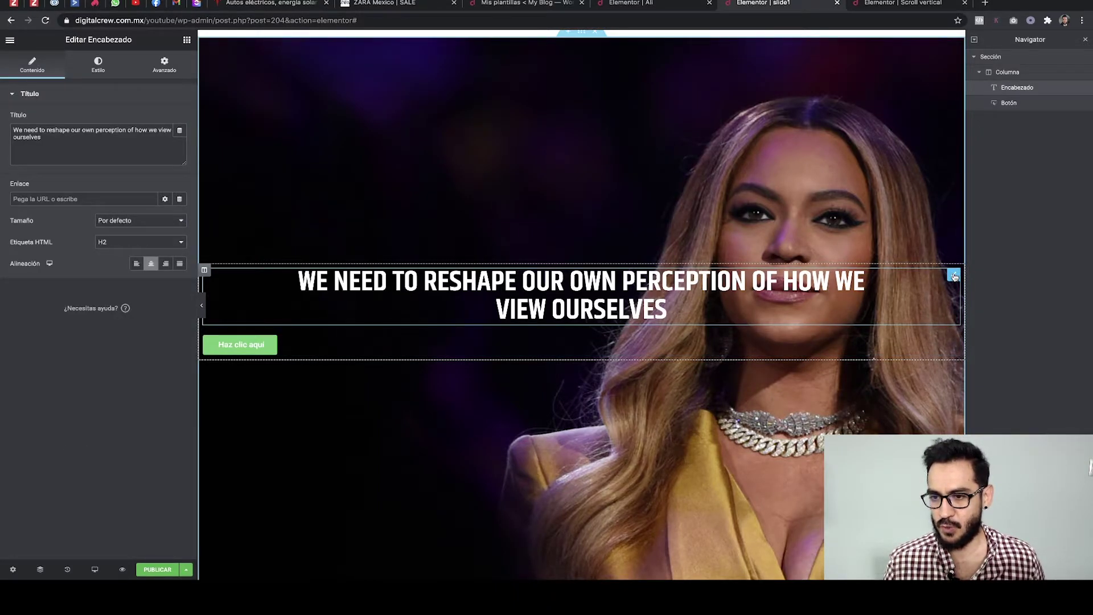
pyautogui.click(953, 342)
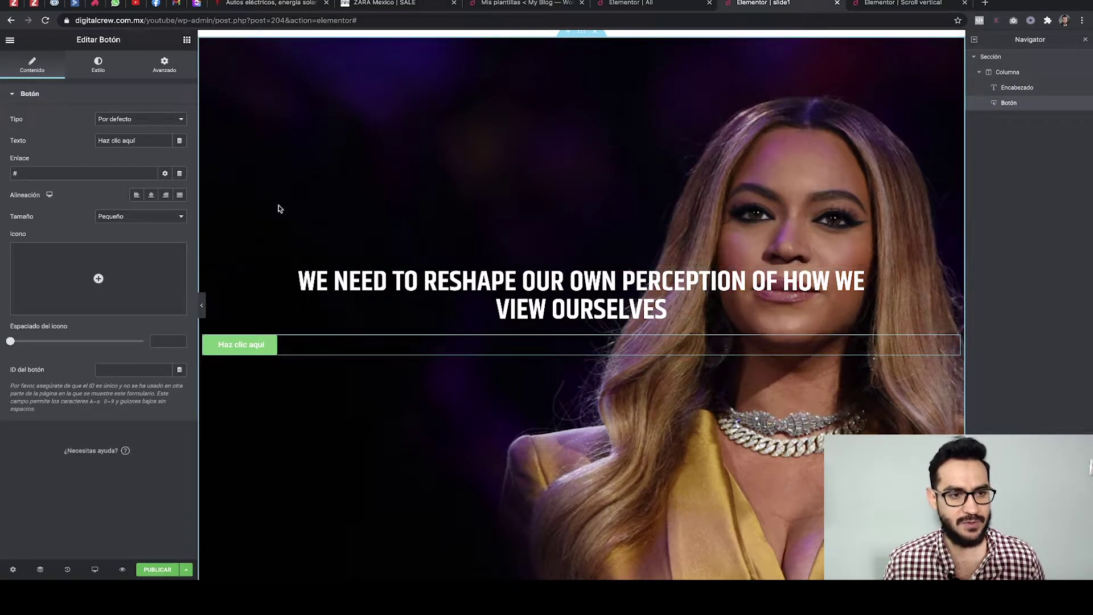
# Centre the button and set its text to "Conoce más"
pyautogui.click(151, 196)
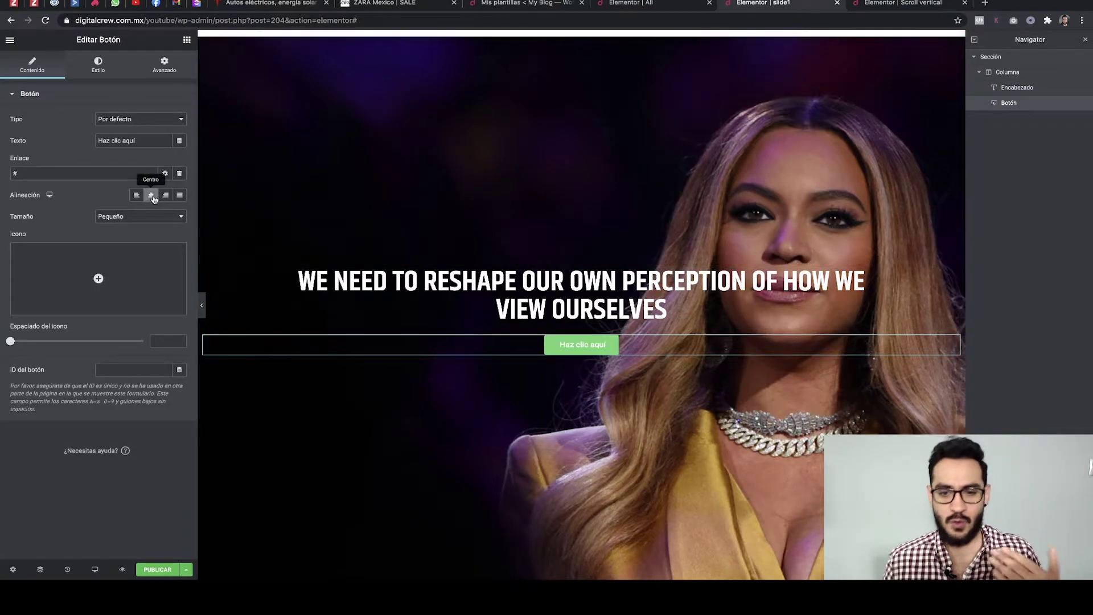
pyautogui.tripleClick(140, 141)
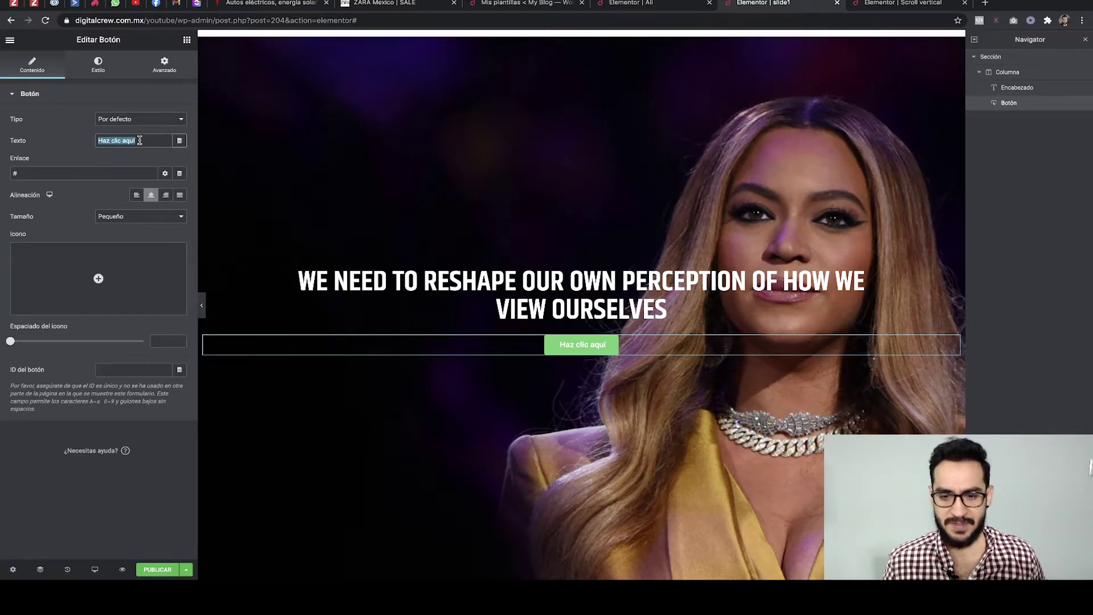
pyautogui.write('Conoce más')
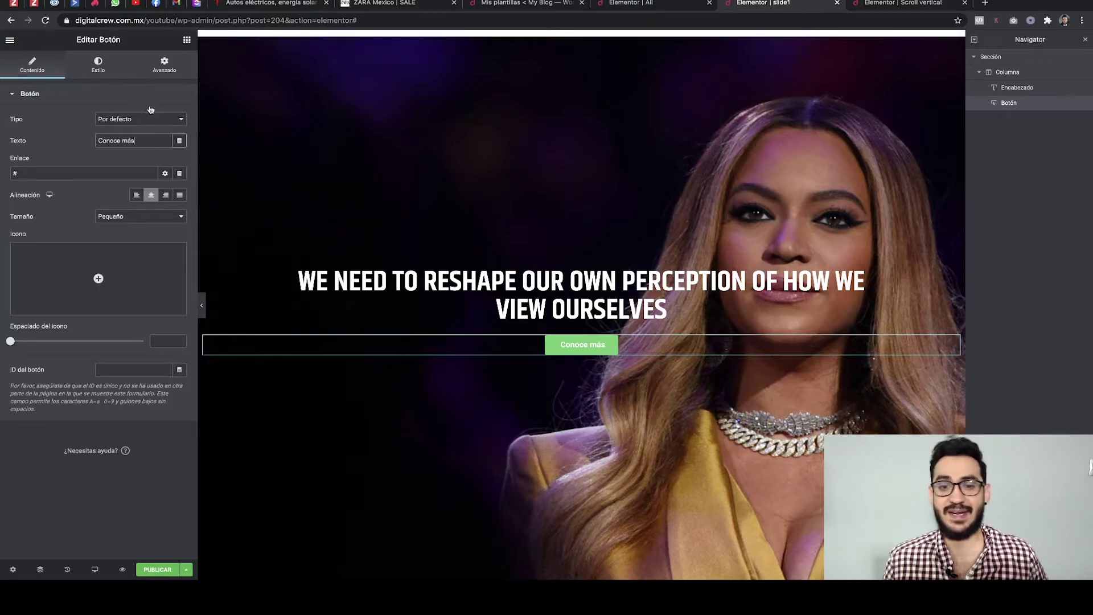
# Make the "Conoce más" button's background colour fully transparent
pyautogui.click(99, 66)
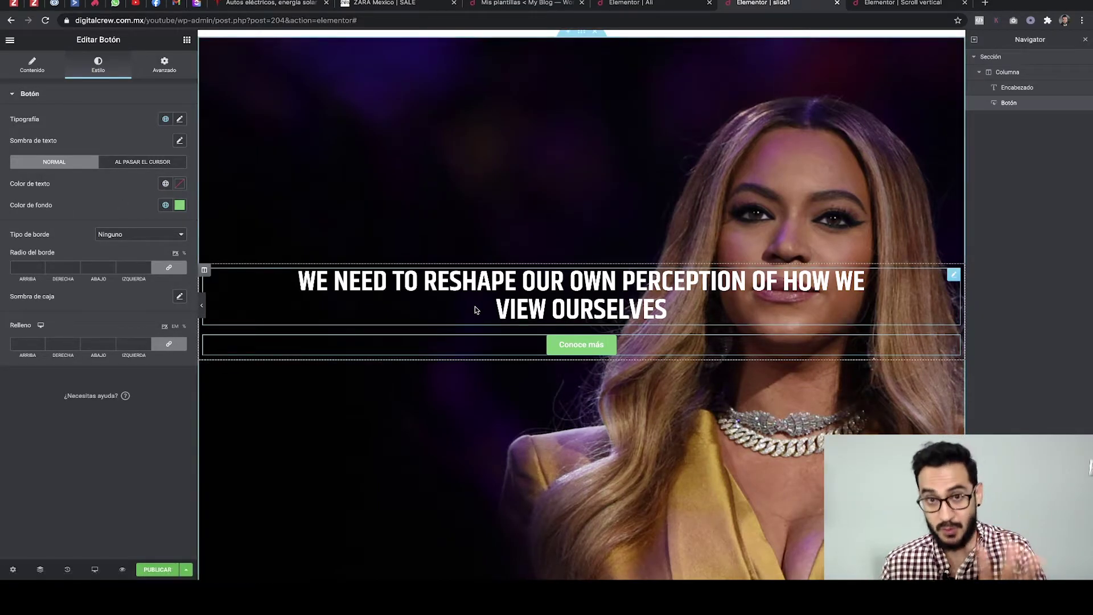
pyautogui.click(180, 205)
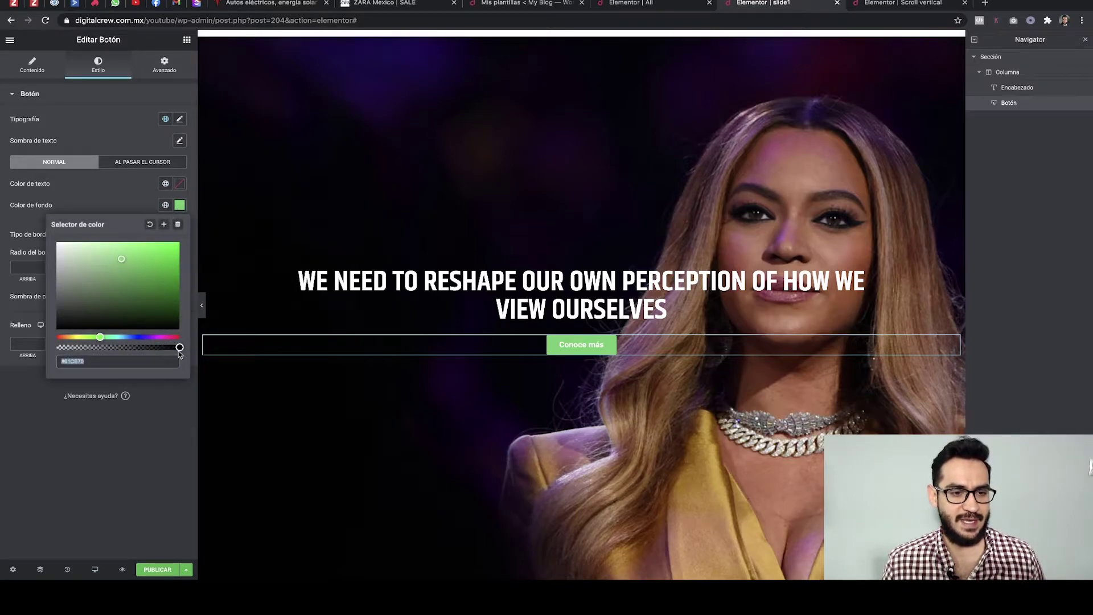
pyautogui.moveTo(179, 348); pyautogui.dragTo(43, 346)
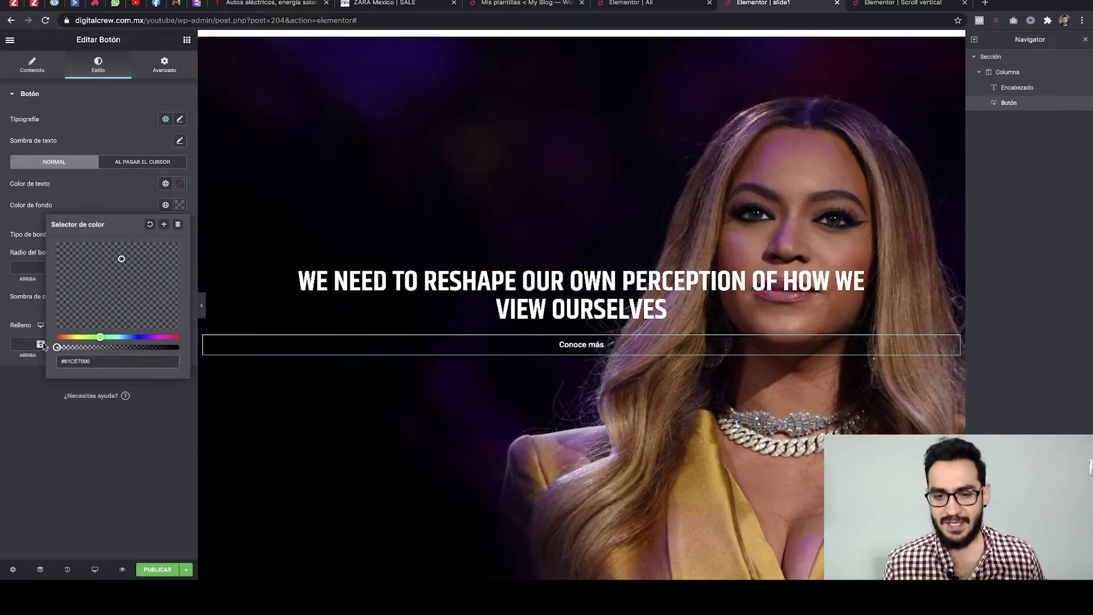
pyautogui.click(127, 188)
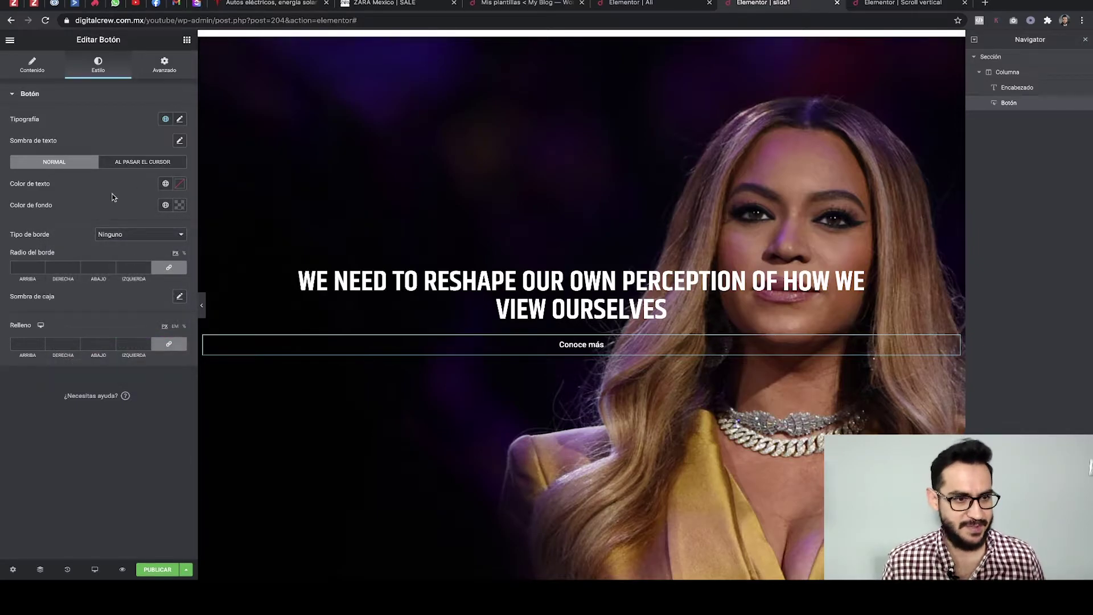
# Give the button a solid (Sólido) border with a width of 1 and a border radius of 0 on all sides
pyautogui.click(120, 236)
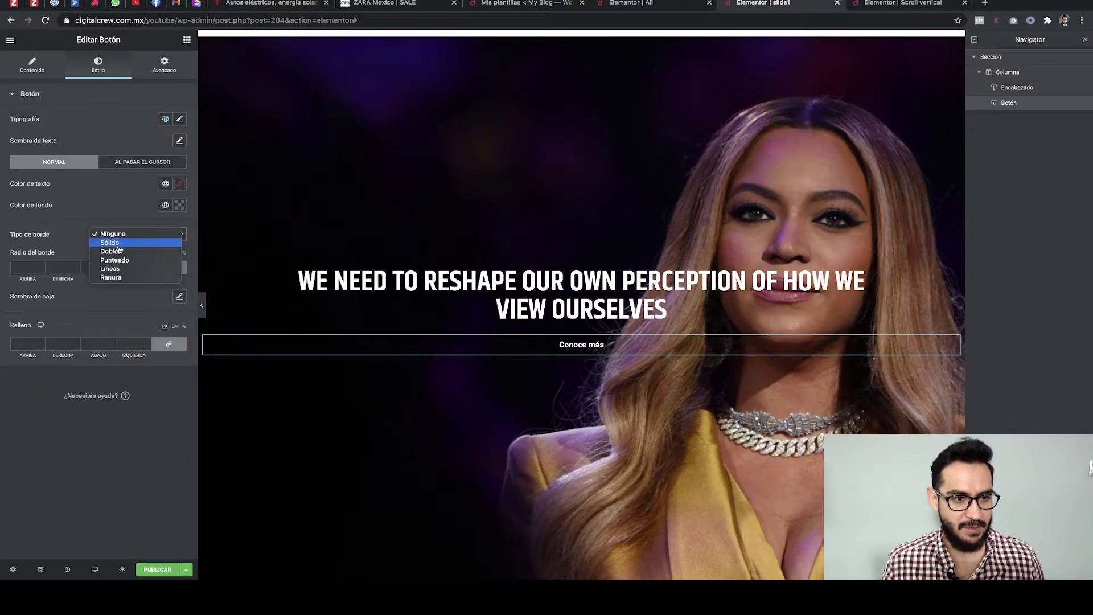
pyautogui.click(114, 243)
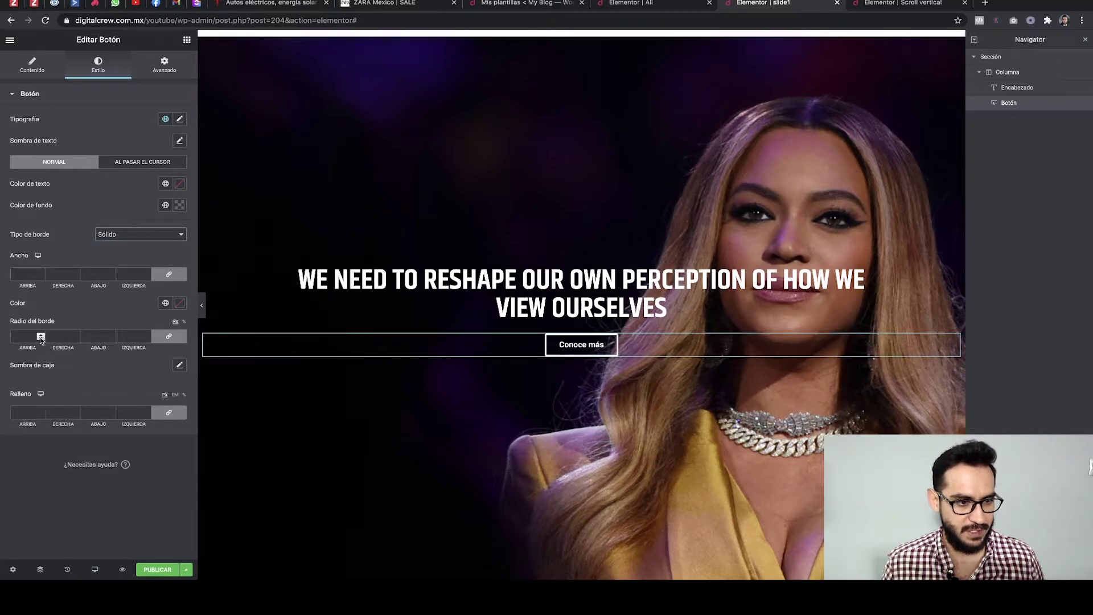
pyautogui.click(41, 272)
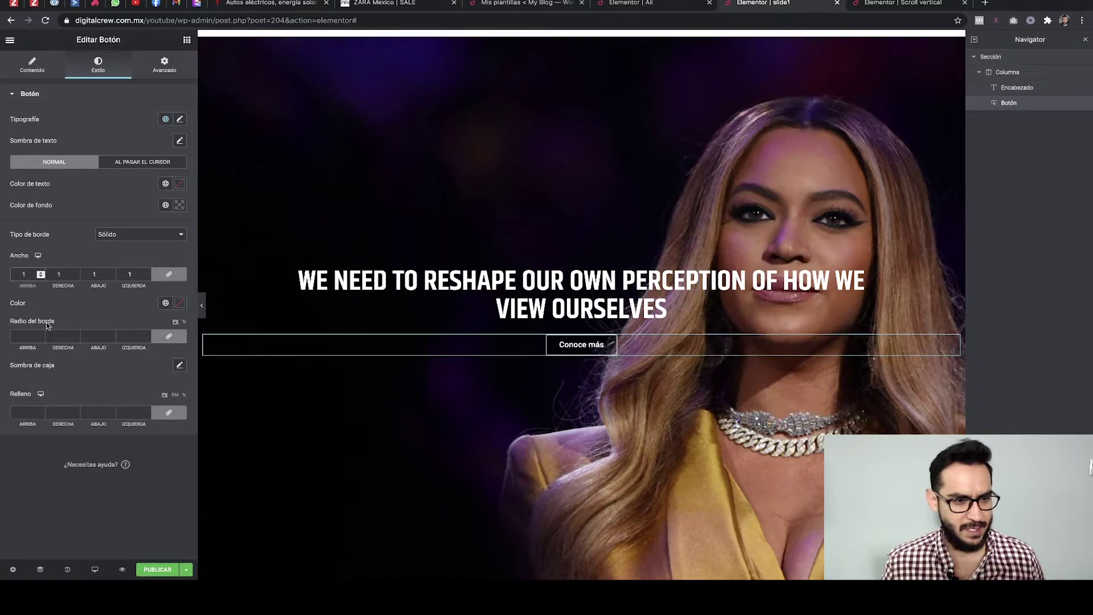
pyautogui.click(40, 335)
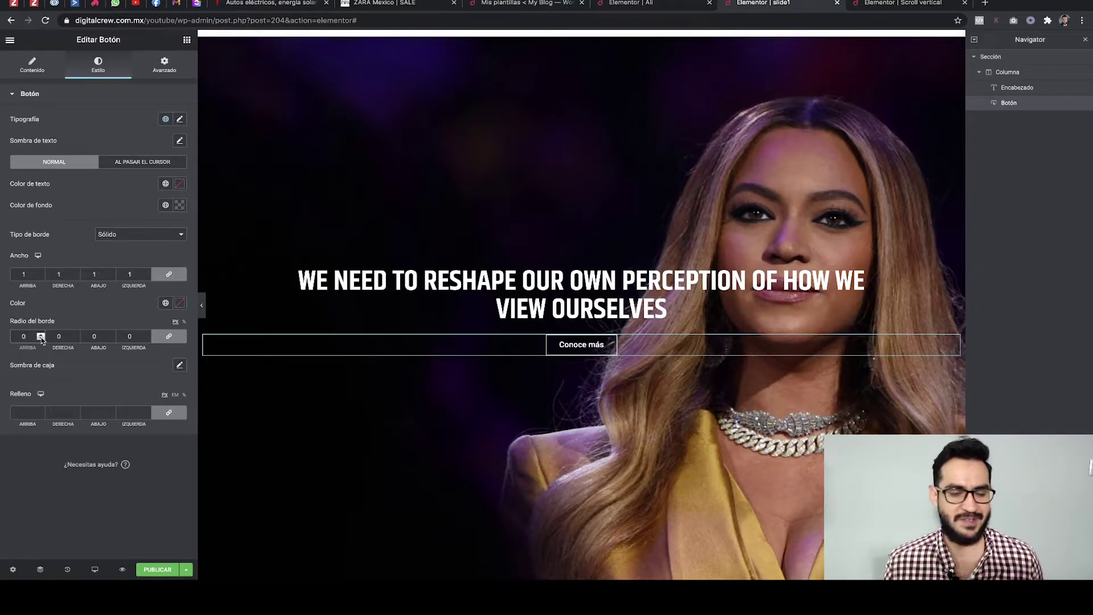
# Set the button size to Medio and publish the slide1 template
pyautogui.click(35, 70)
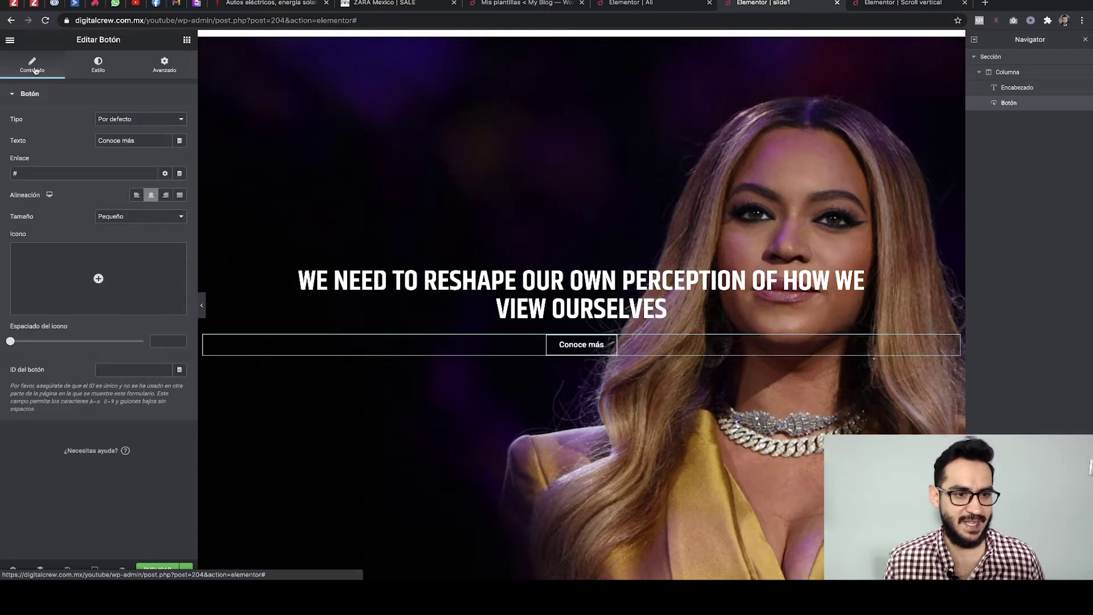
pyautogui.click(126, 220)
pyautogui.click(126, 225)
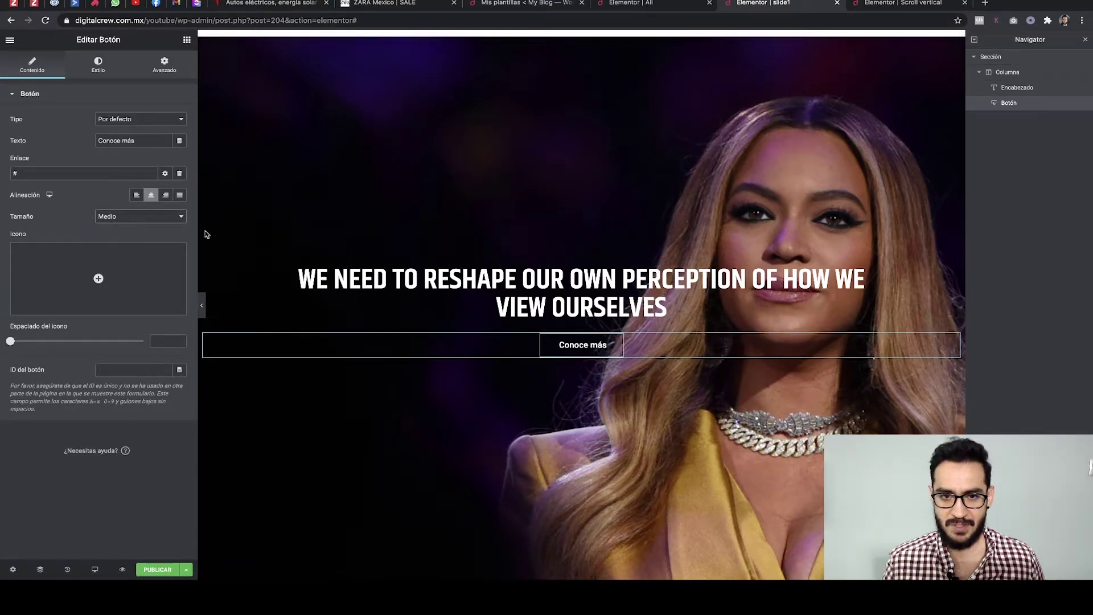
pyautogui.click(157, 569)
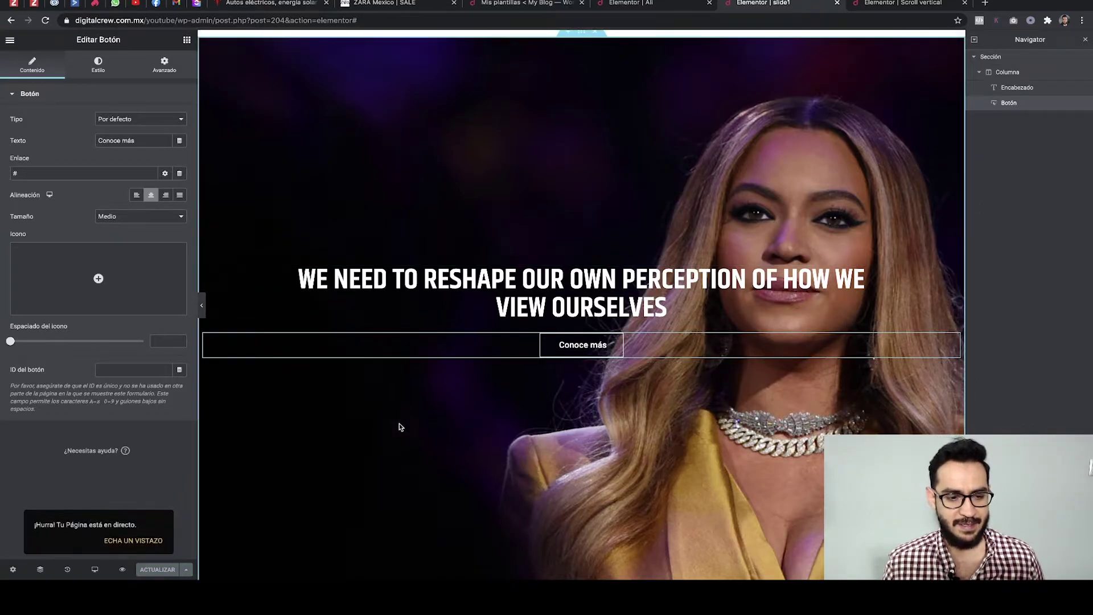
# Create a new template of type Página named "M.Ali2" from the saved templates list
pyautogui.click(521, 3)
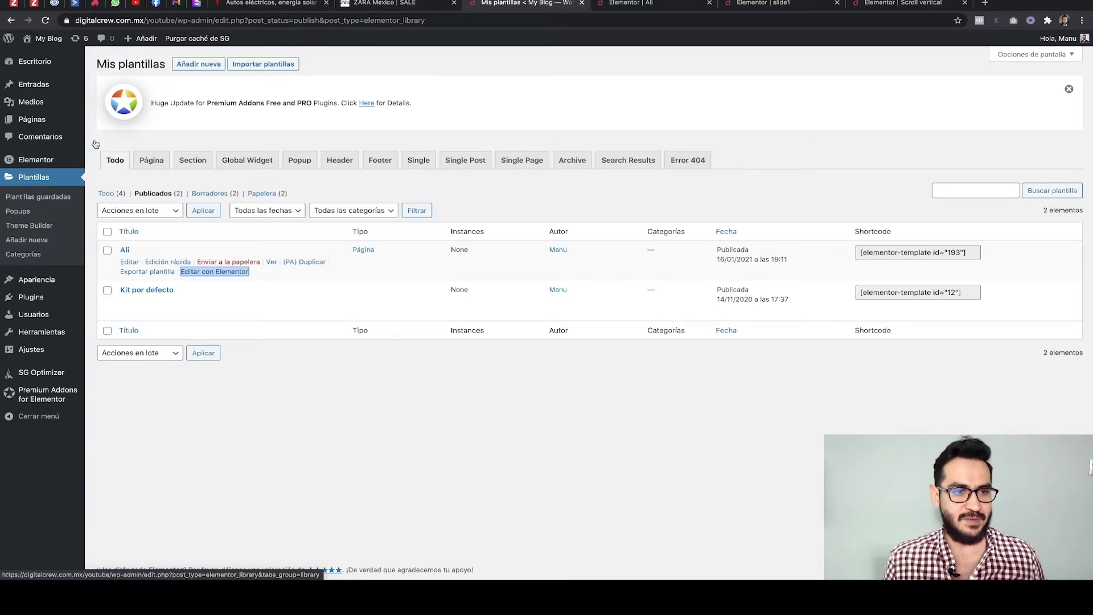
pyautogui.click(198, 66)
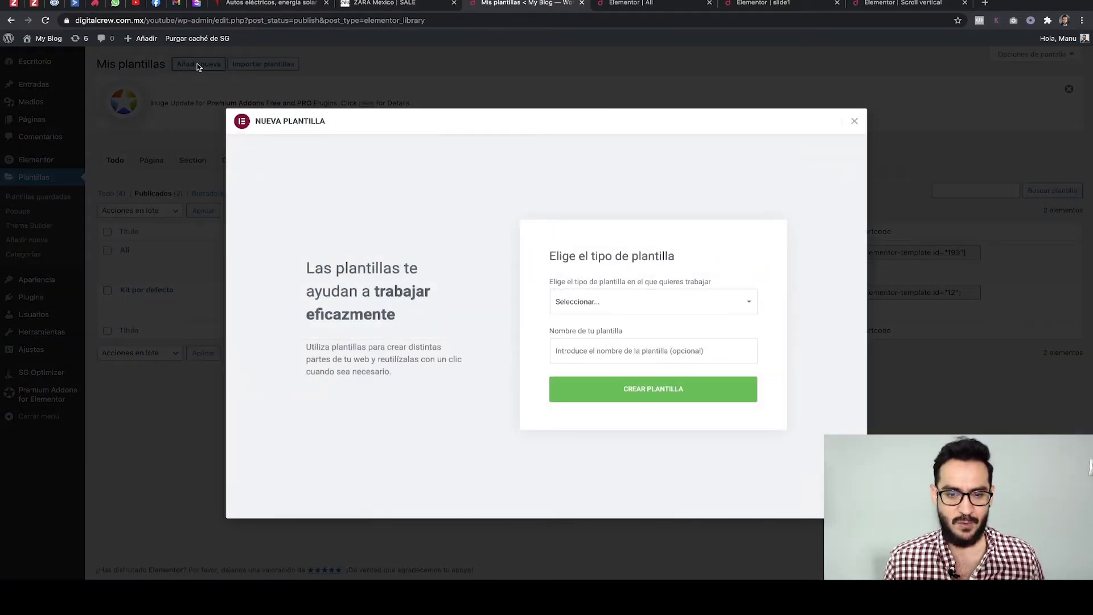
pyautogui.click(592, 303)
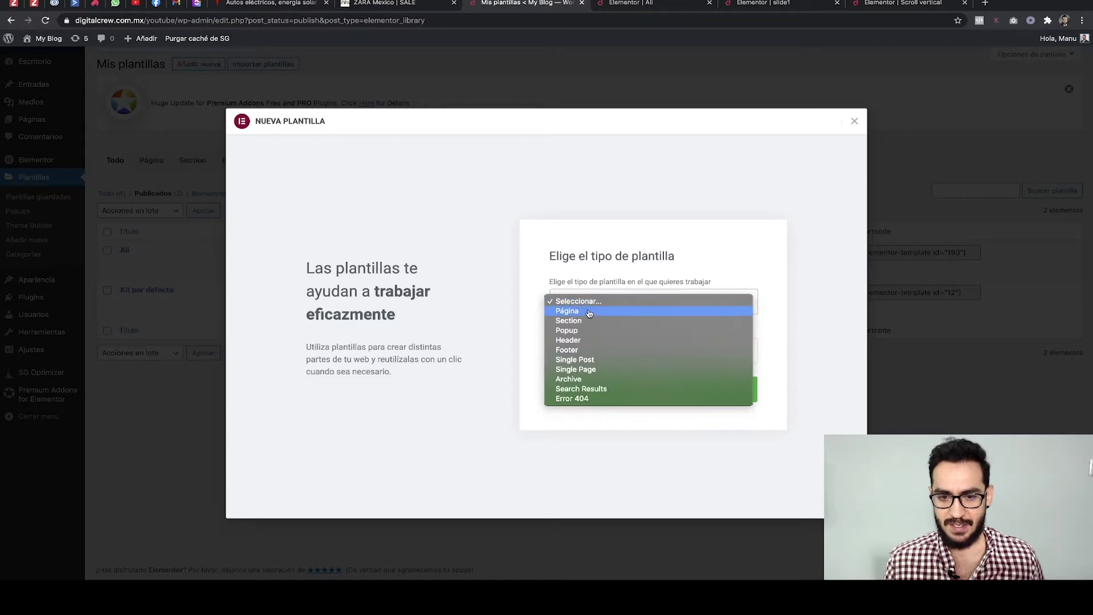
pyautogui.click(583, 313)
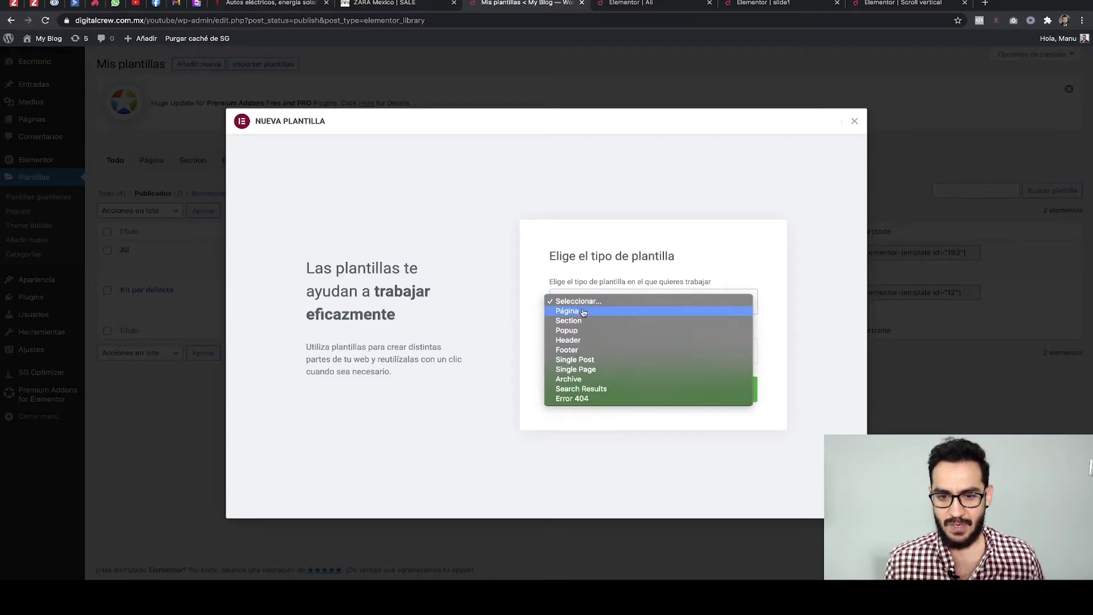
pyautogui.click(603, 351)
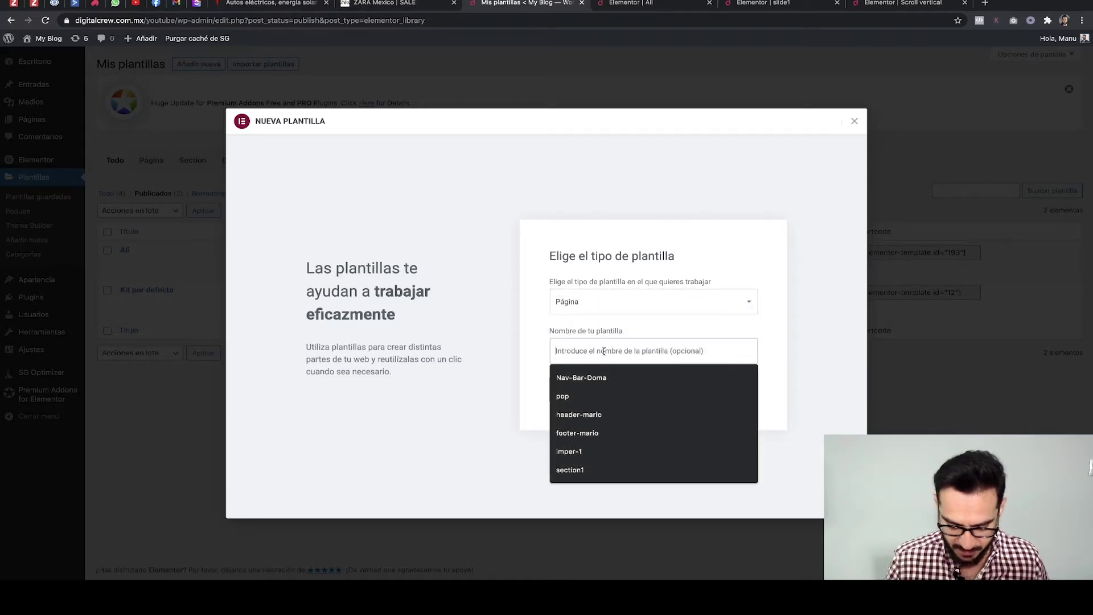
pyautogui.write('M.')
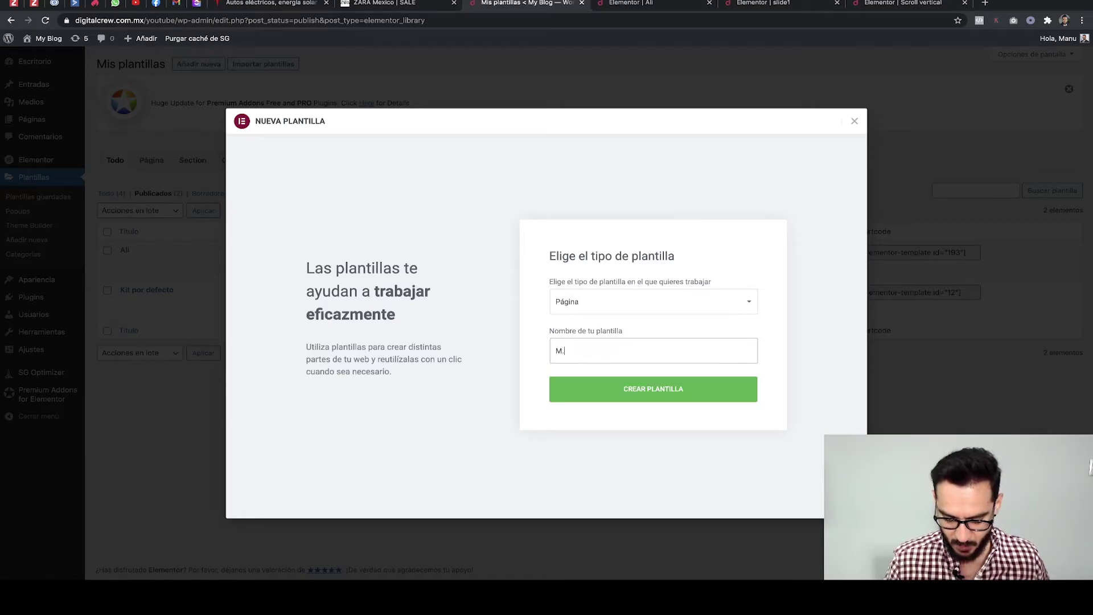
pyautogui.write('Ali2')
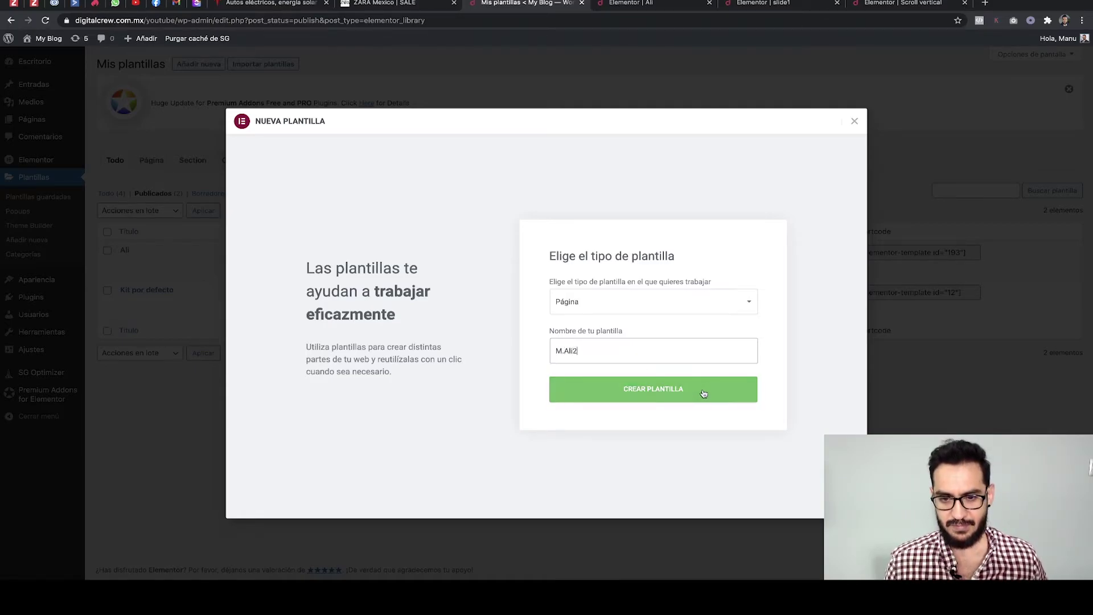
pyautogui.click(704, 392)
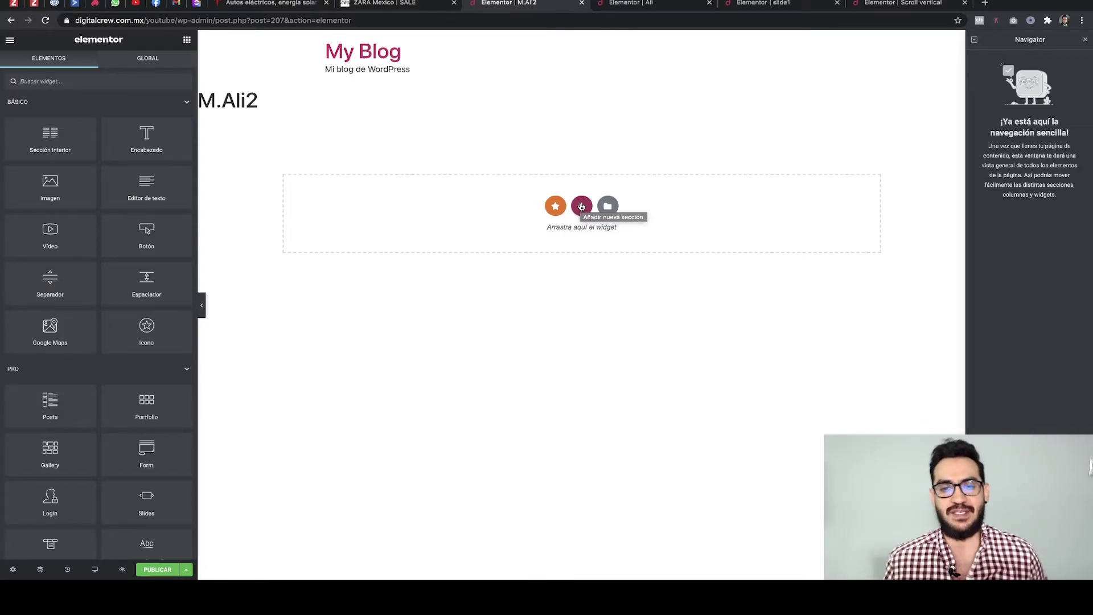
# Add a single-column section with content width Ancho completo and column gap Sin espacio
pyautogui.click(582, 206)
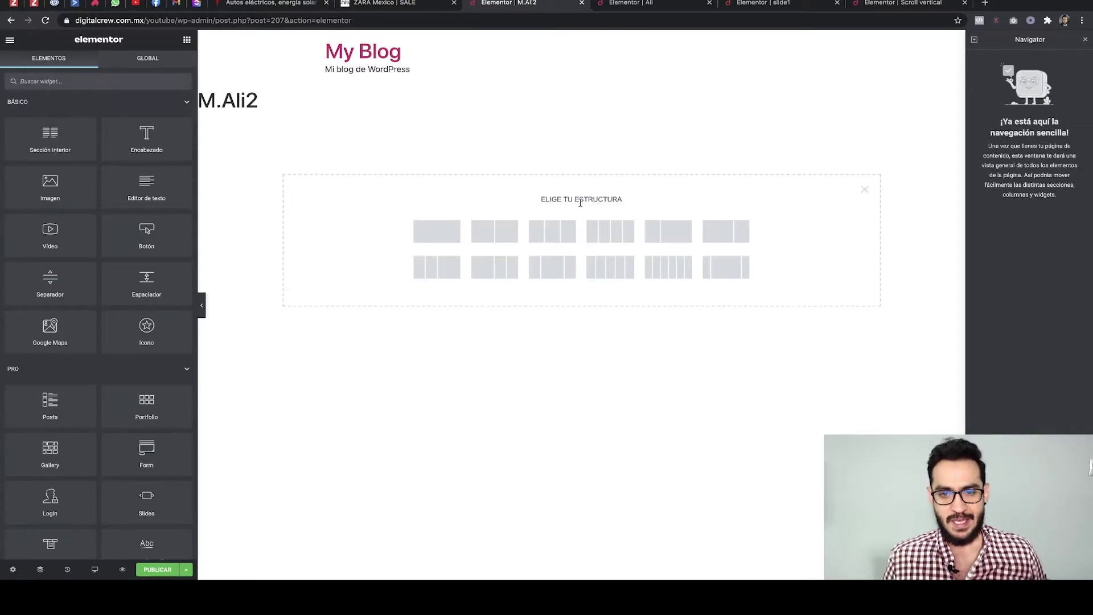
pyautogui.click(430, 230)
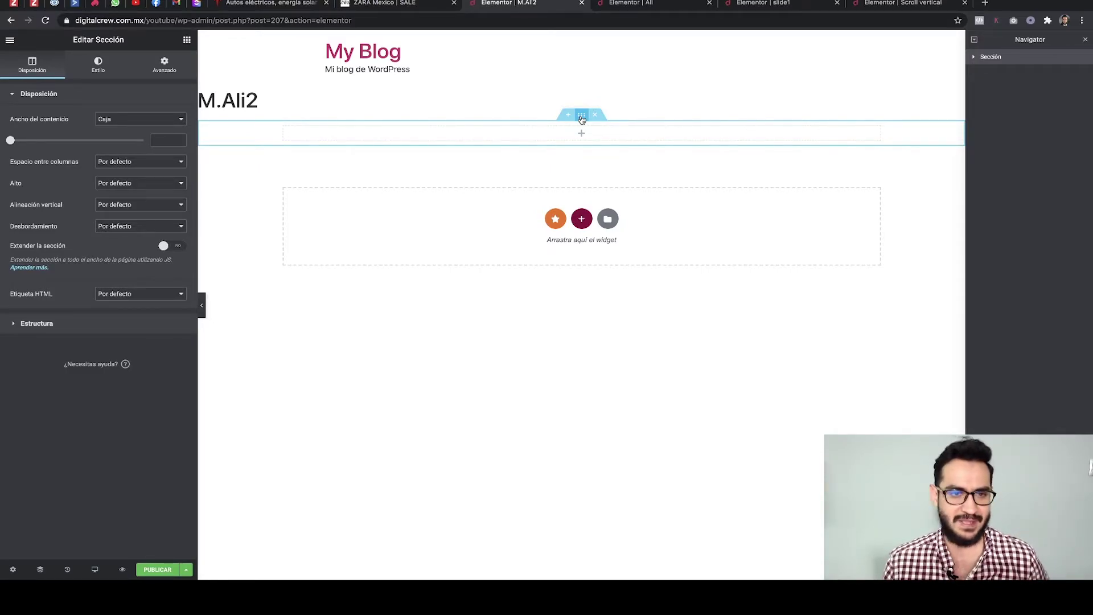
pyautogui.click(111, 119)
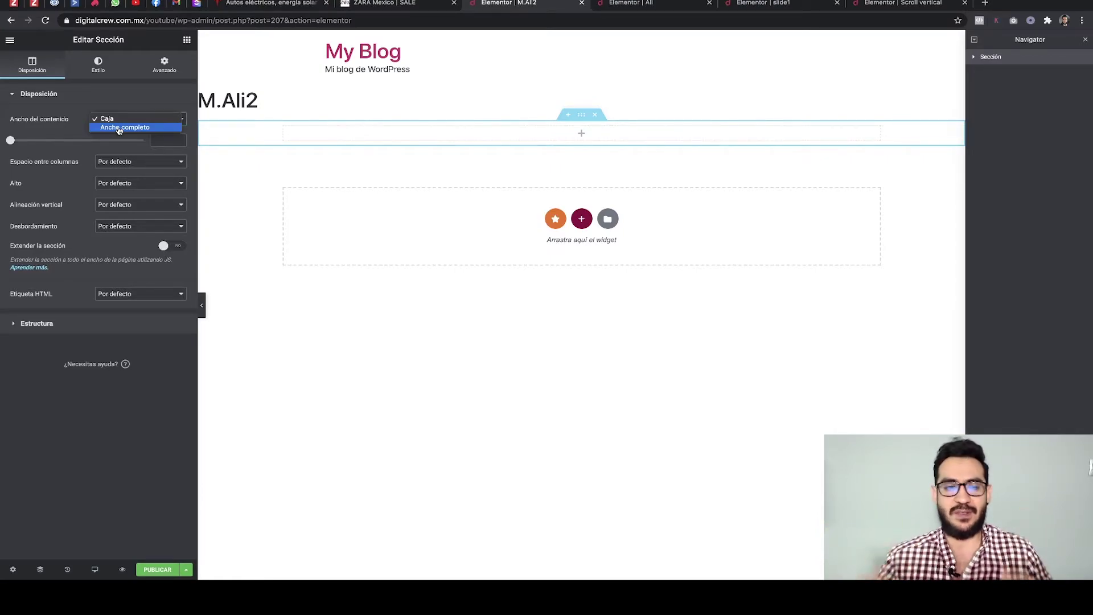
pyautogui.click(119, 128)
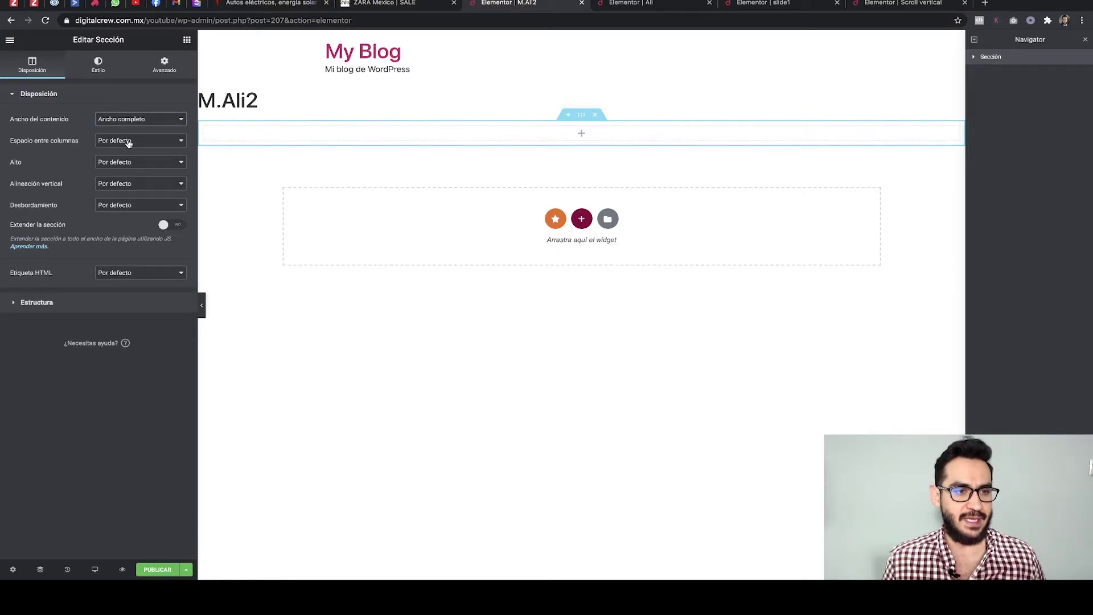
pyautogui.click(128, 143)
pyautogui.click(123, 150)
# Set the section's height to Altura mínima with a value of 100 VH
pyautogui.click(130, 164)
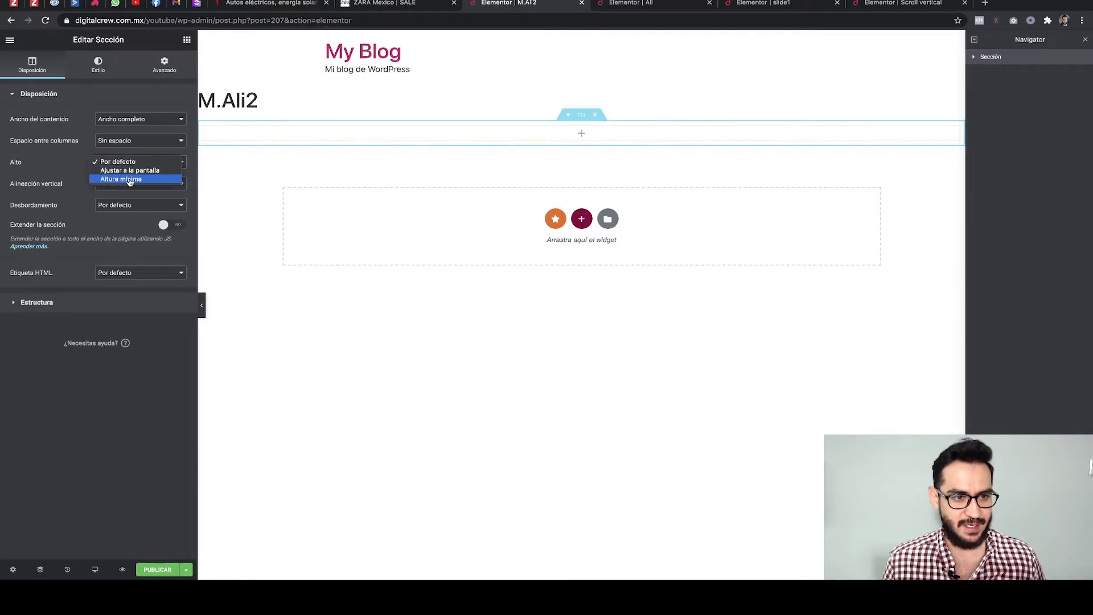
pyautogui.click(129, 180)
pyautogui.click(171, 184)
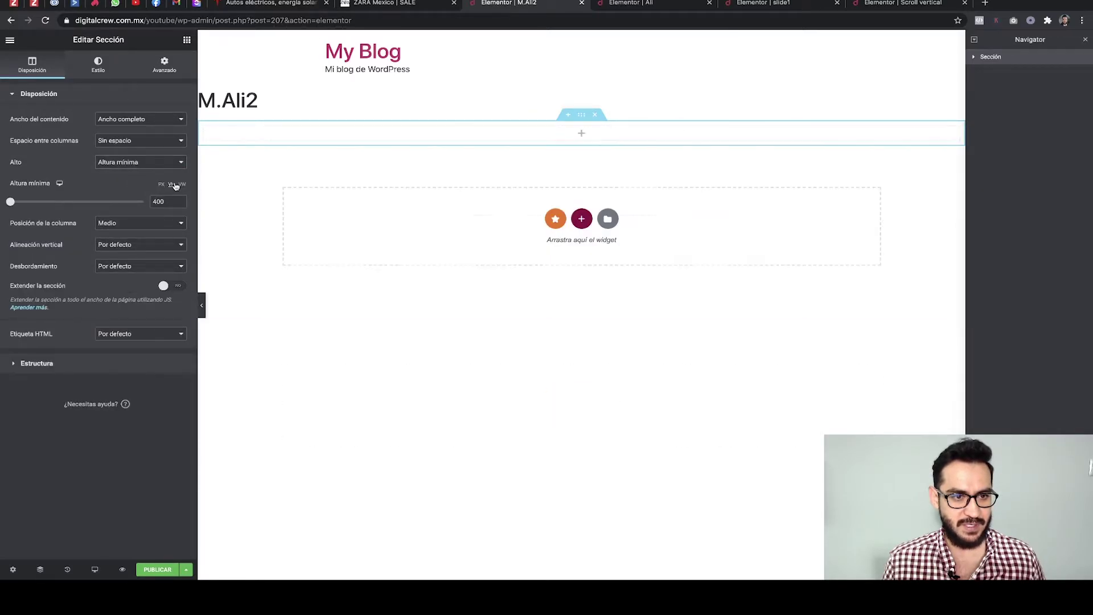
pyautogui.doubleClick(160, 201)
pyautogui.write('100')
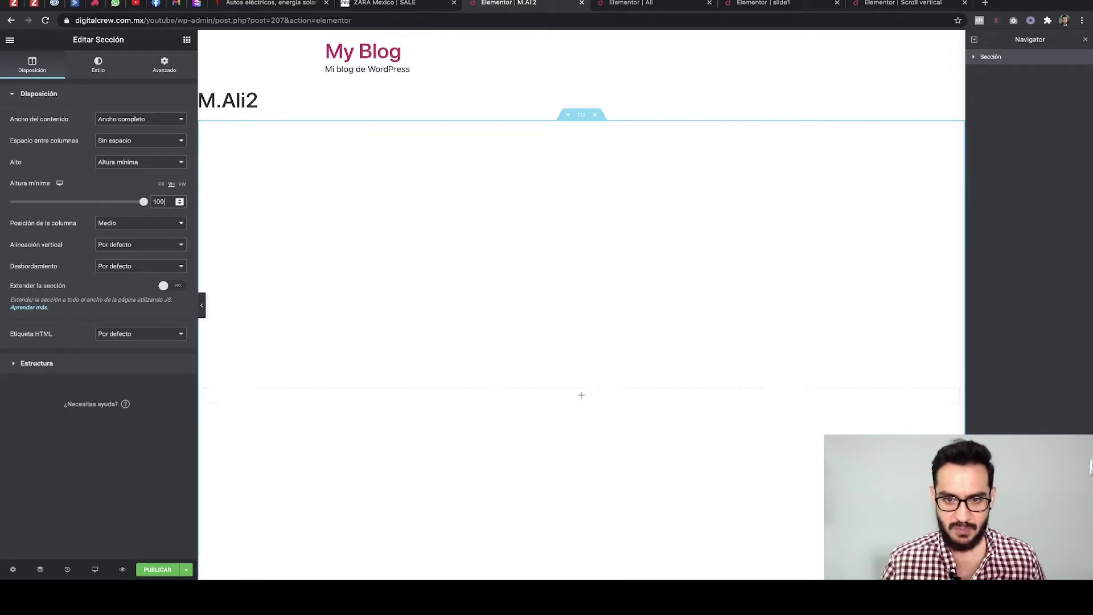
# Give the M.Ali2 section a classic background using the tutoscroll3.jpg image from the media library
pyautogui.click(99, 65)
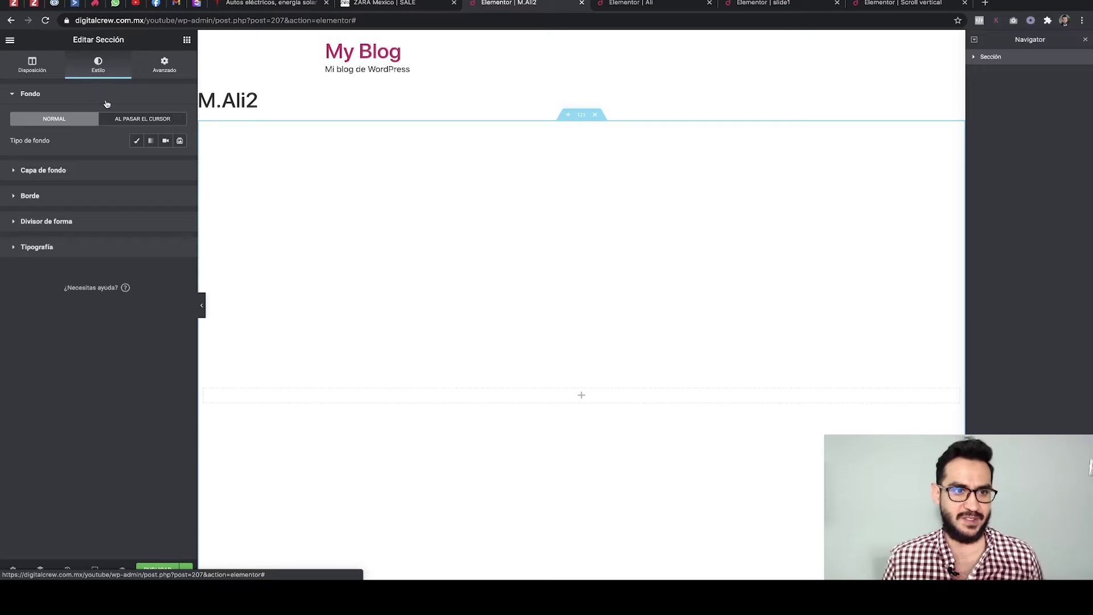
pyautogui.click(137, 141)
pyautogui.click(137, 216)
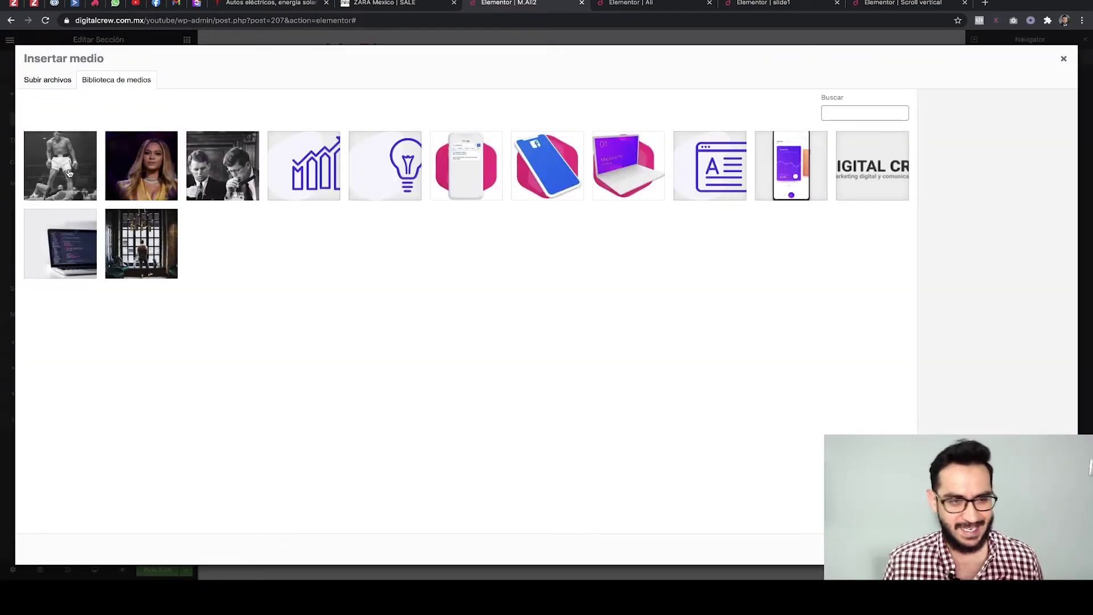
pyautogui.click(69, 173)
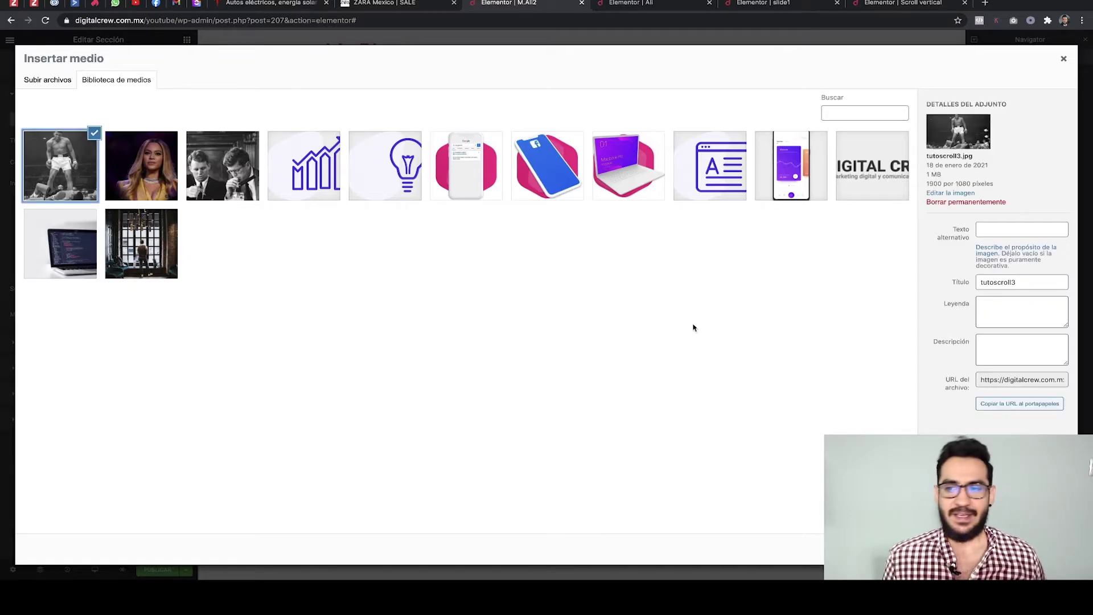
pyautogui.click(1033, 549)
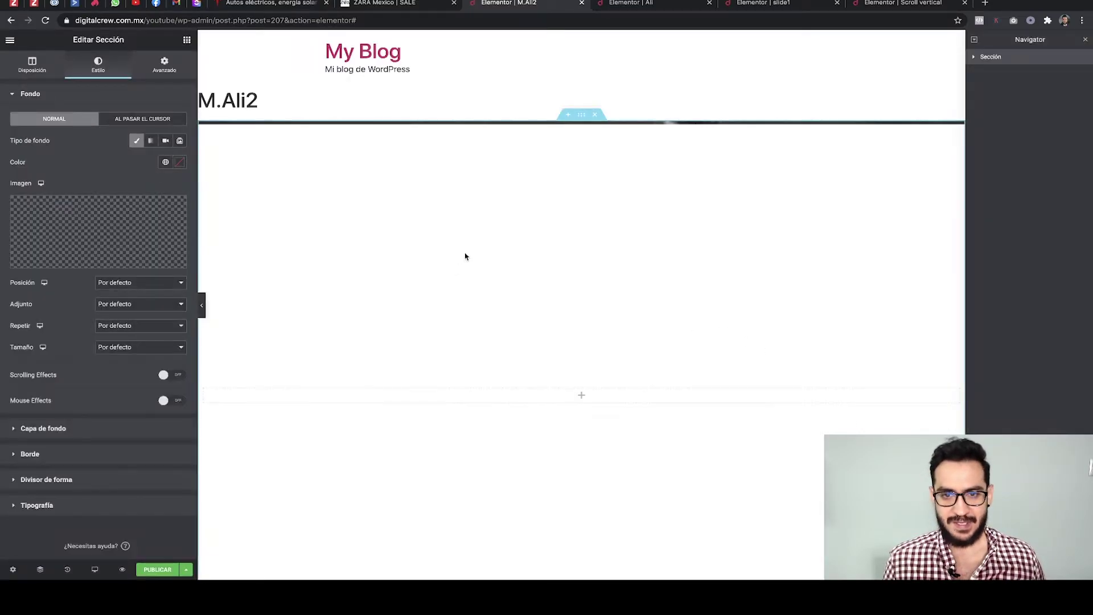
pyautogui.scroll(-2, 467, 226)
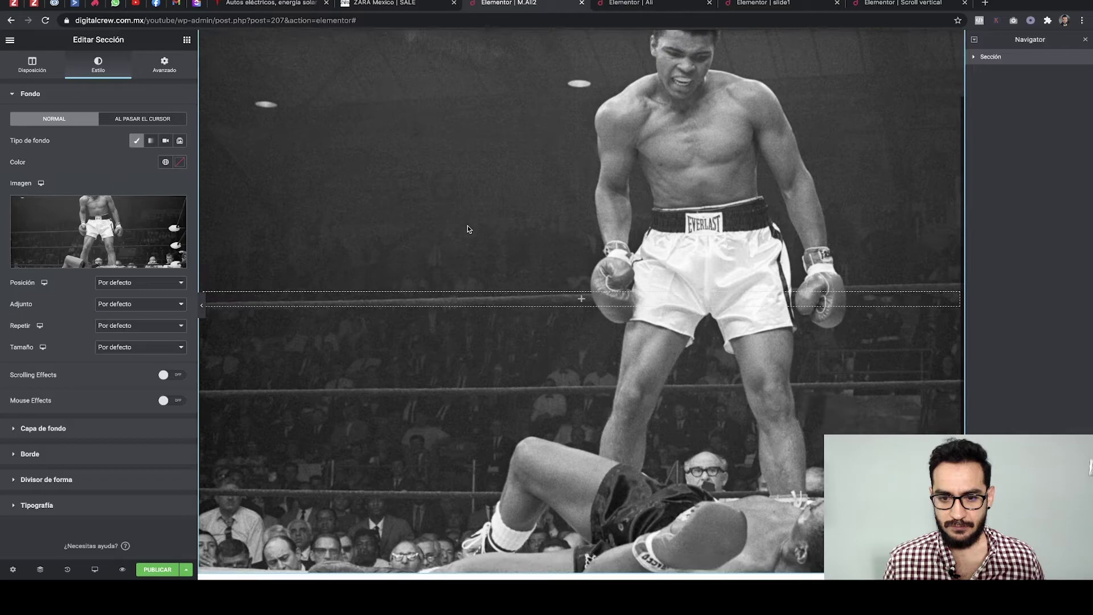
# Copy the heading from the slide1 template and paste it into the M.Ali2 section's empty column
pyautogui.click(638, 4)
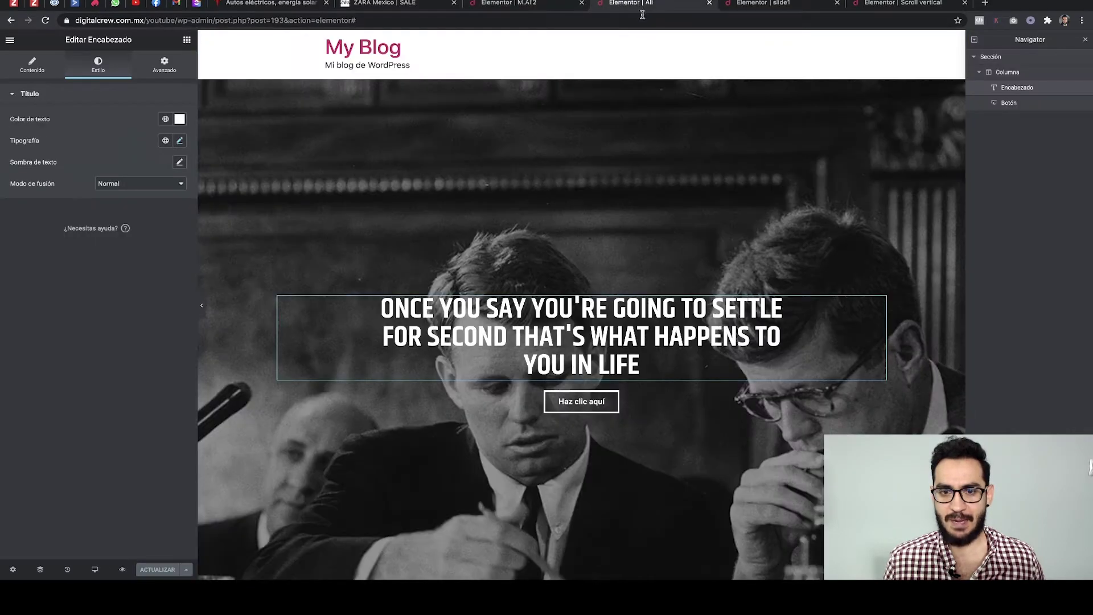
pyautogui.click(794, 4)
pyautogui.moveTo(794, 4); pyautogui.dragTo(669, 3)
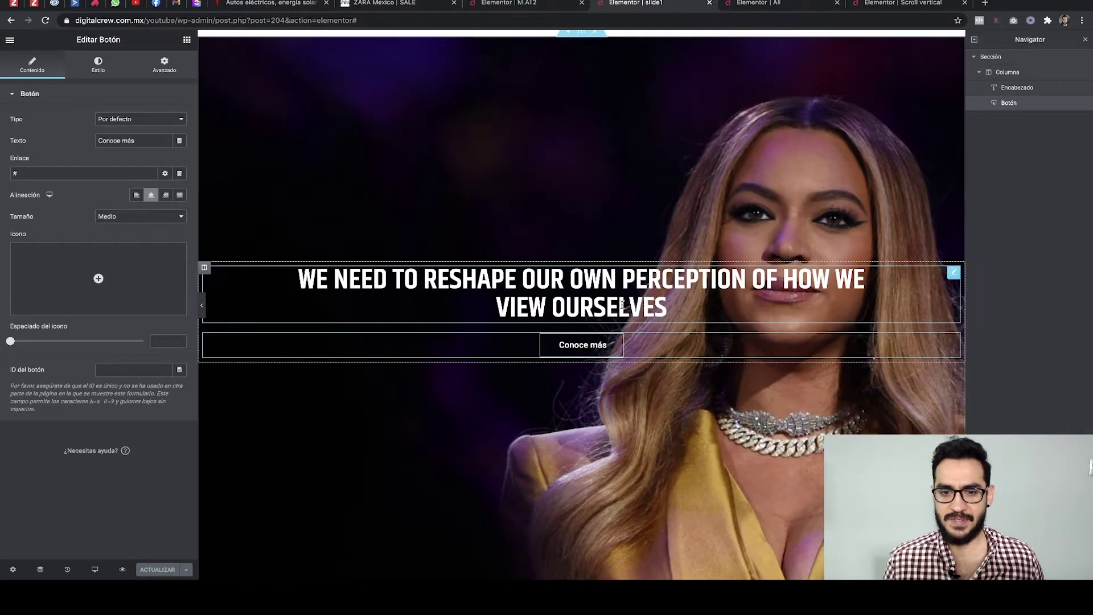
pyautogui.rightClick(603, 283)
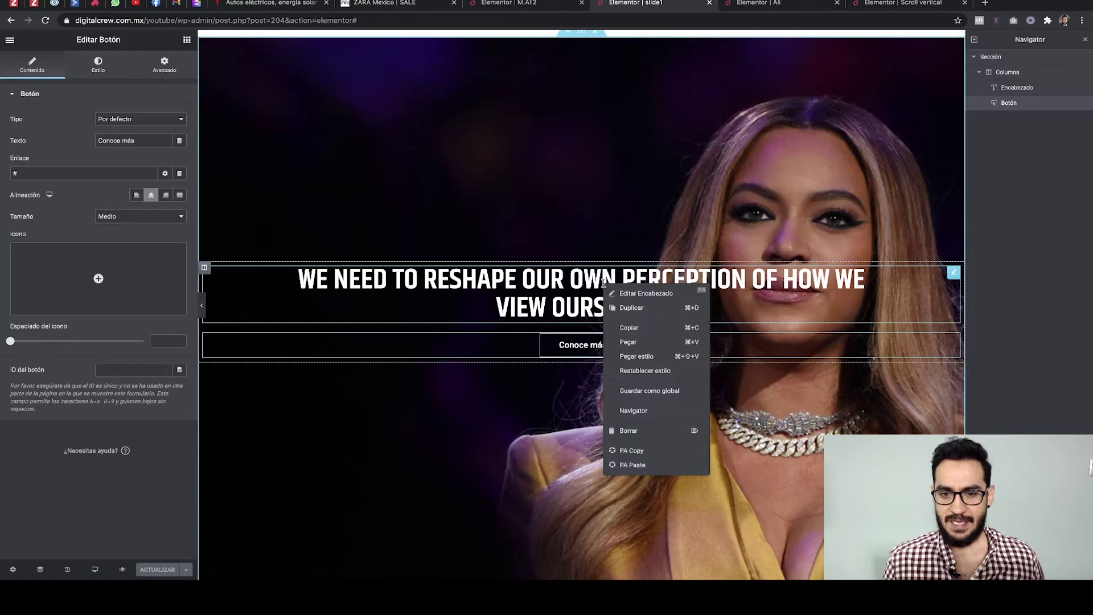
pyautogui.click(629, 327)
pyautogui.click(512, 3)
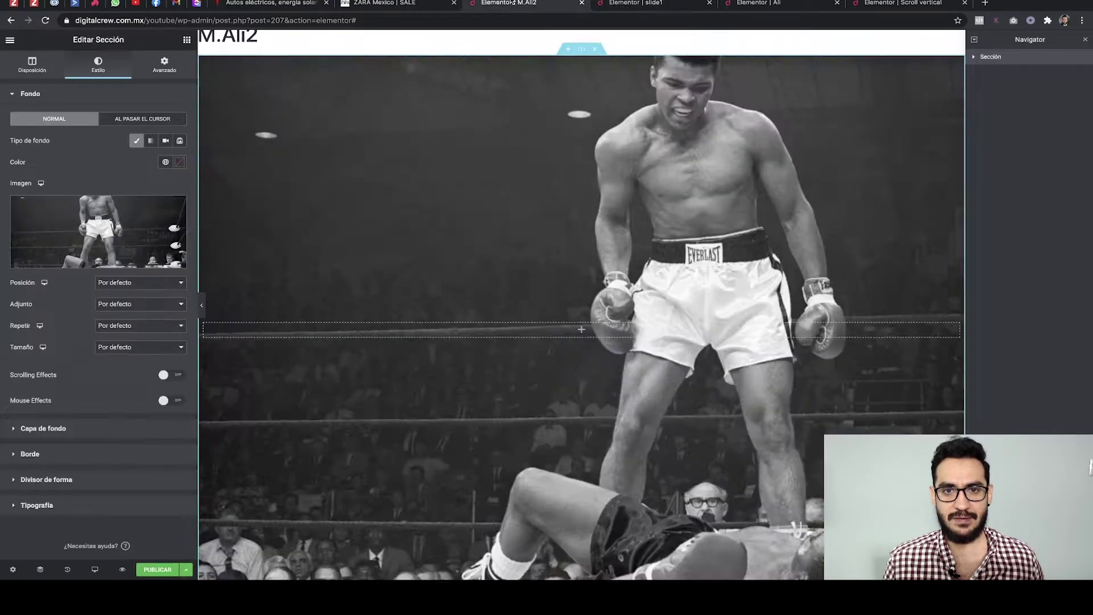
pyautogui.rightClick(579, 331)
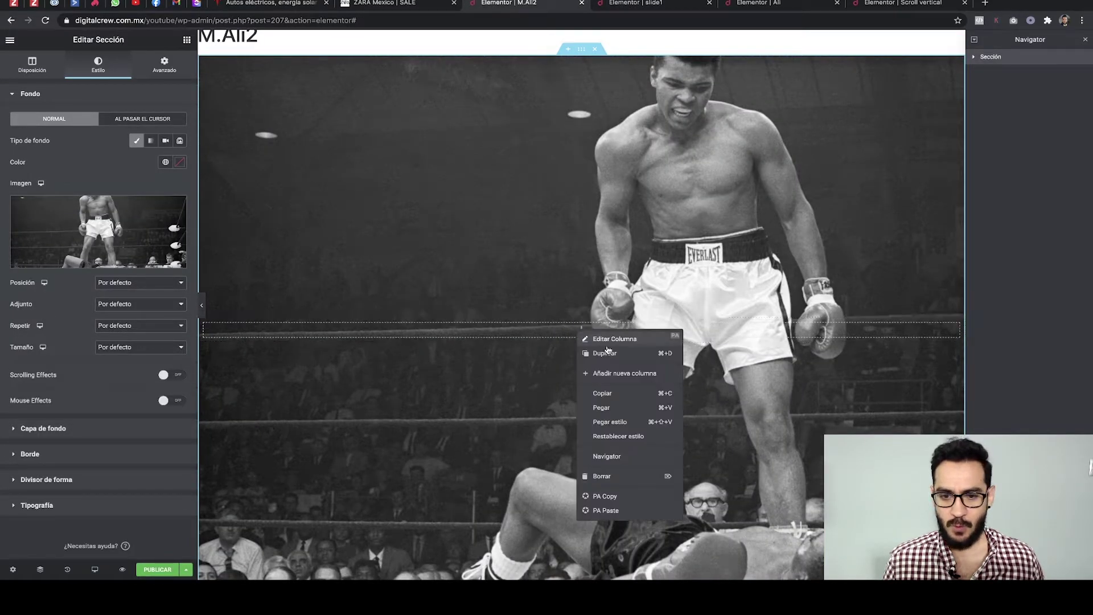
pyautogui.click(601, 407)
# Copy the "Conoce más" button from the slide1 template and paste it below the heading in M.Ali2
pyautogui.click(626, 3)
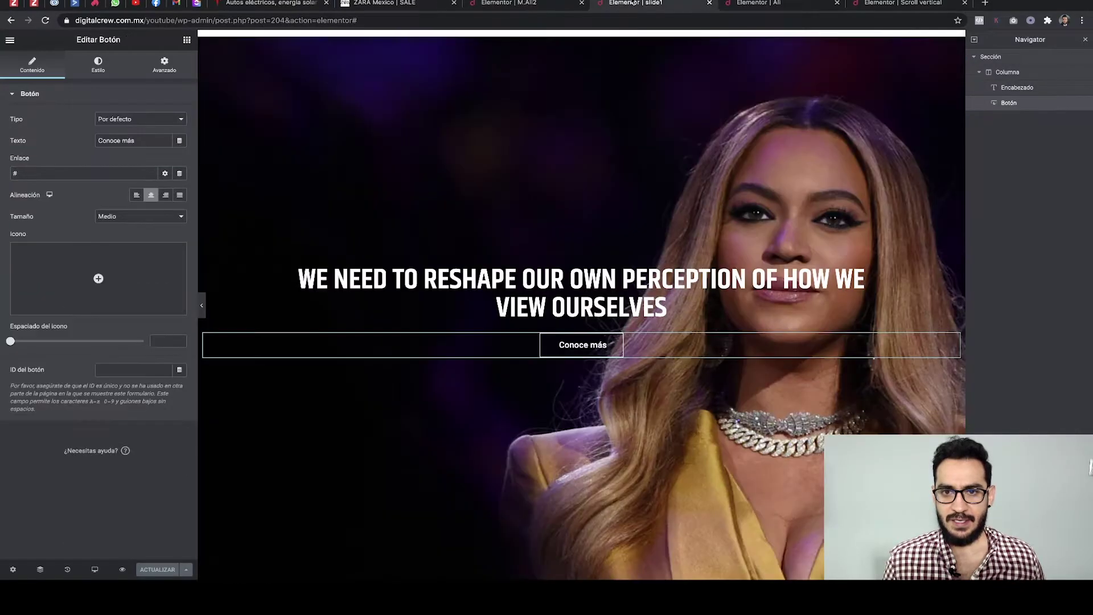
pyautogui.rightClick(620, 349)
pyautogui.click(640, 391)
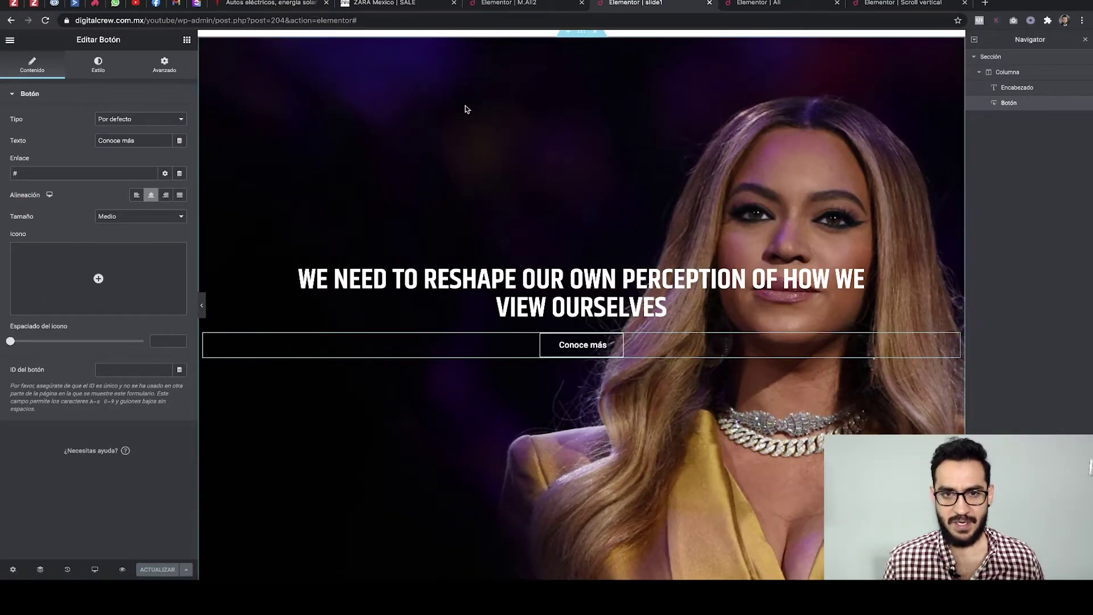
pyautogui.click(508, 3)
pyautogui.rightClick(593, 327)
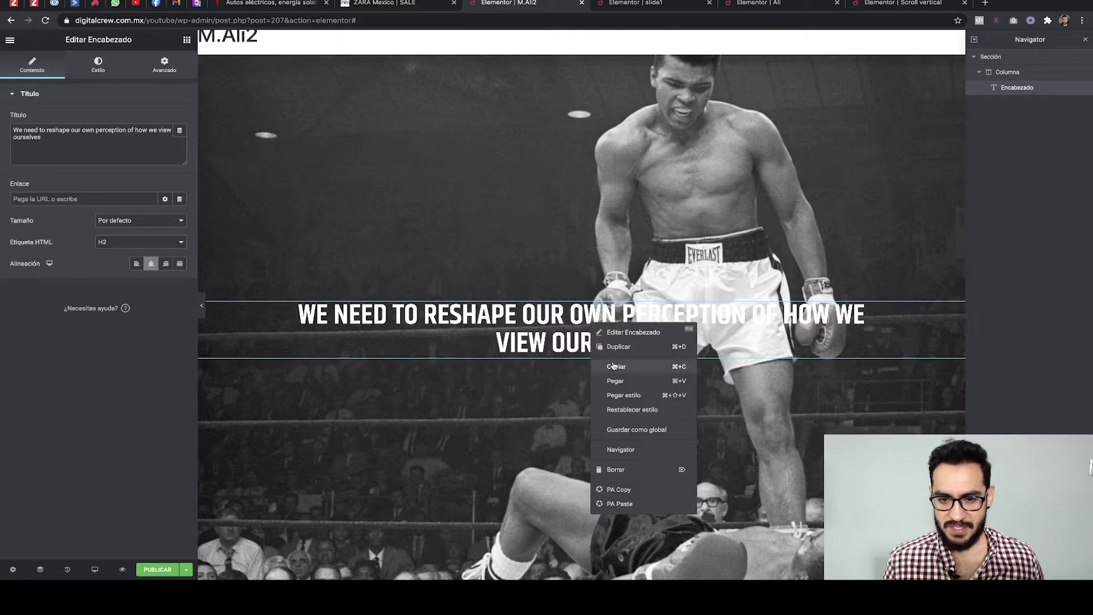
pyautogui.click(618, 386)
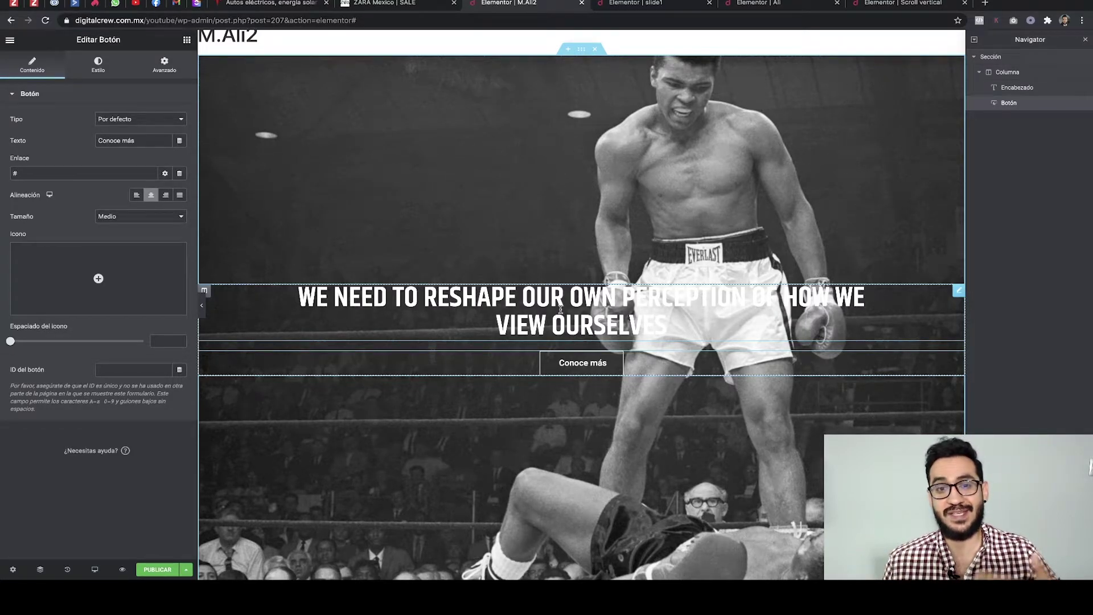
# Add a classic background overlay to the M.Ali2 section in semi-transparent black, #000000CC
pyautogui.click(584, 57)
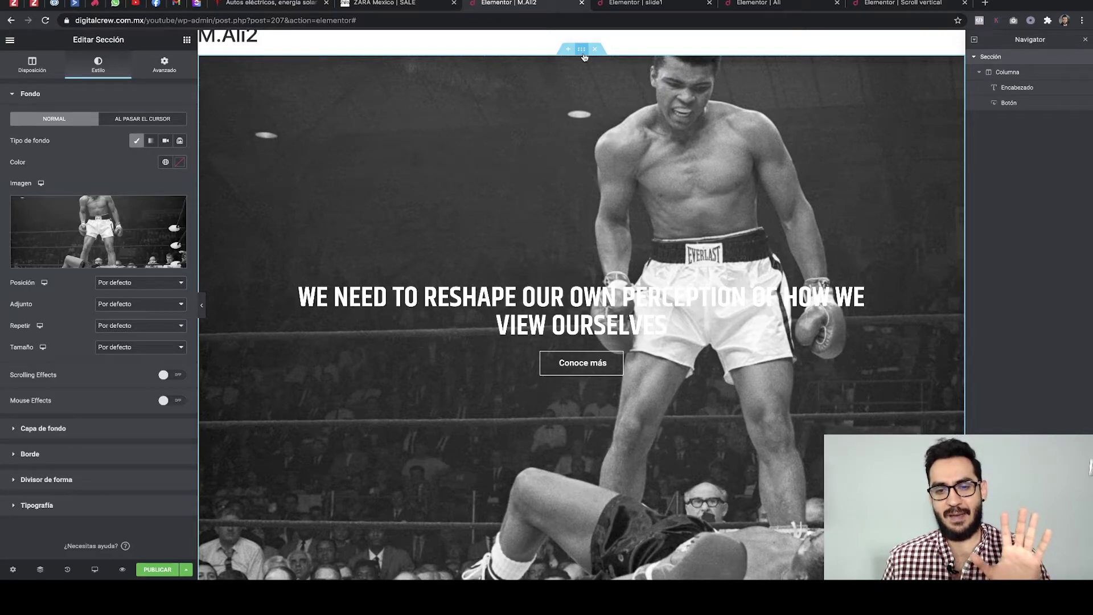
pyautogui.click(26, 96)
pyautogui.click(48, 123)
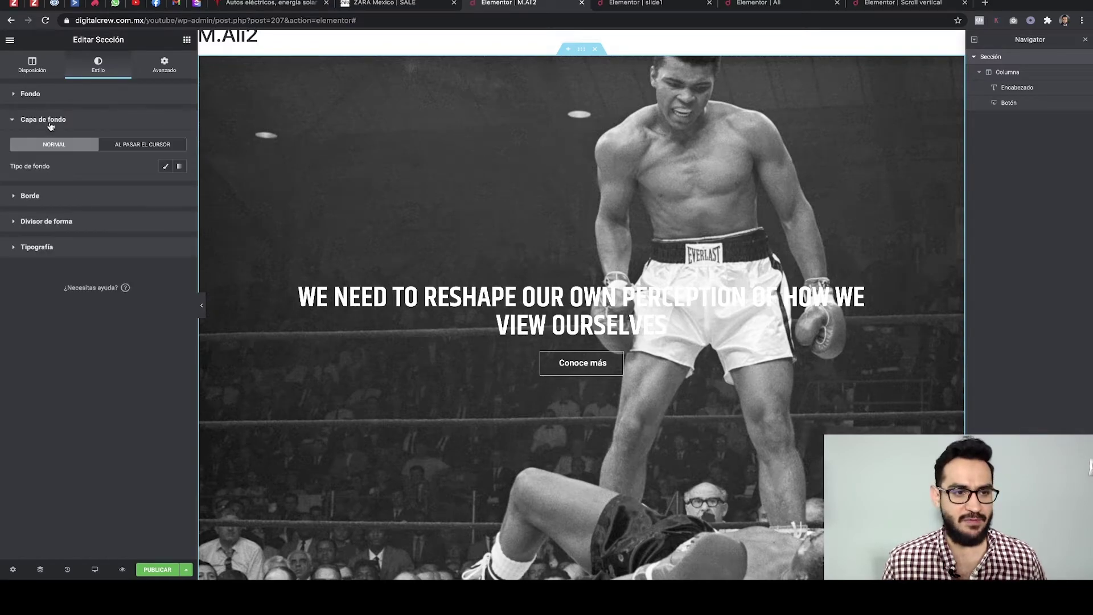
pyautogui.click(166, 168)
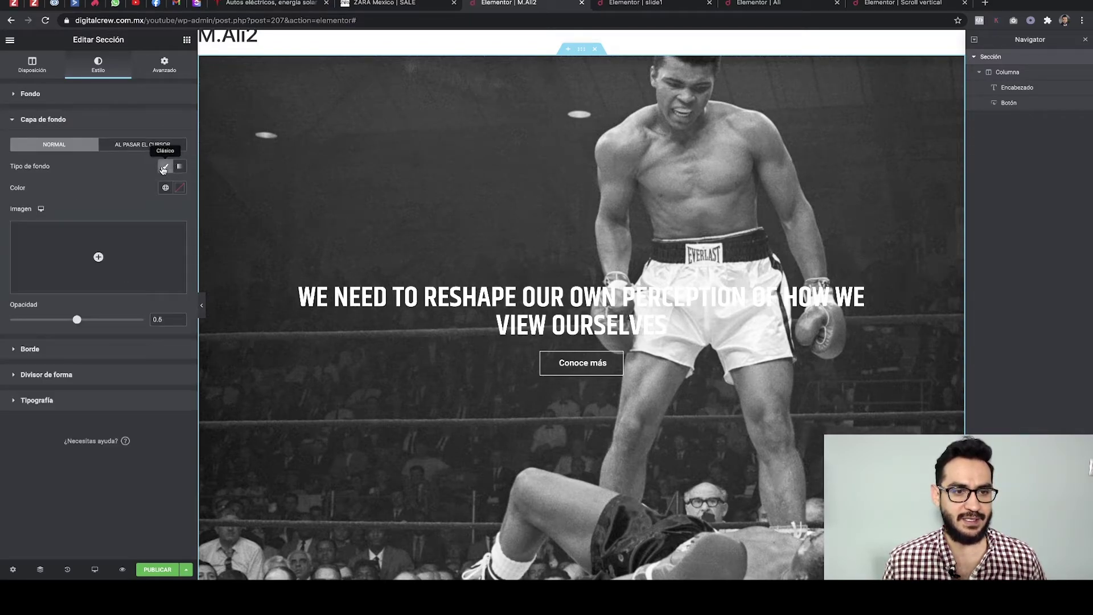
pyautogui.click(179, 189)
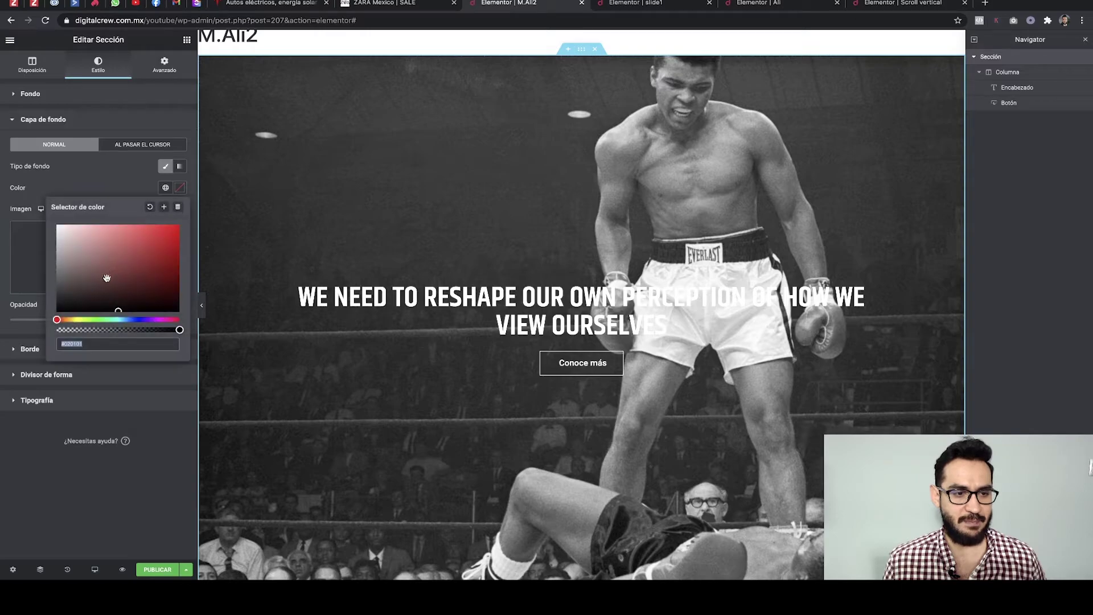
pyautogui.click(58, 309)
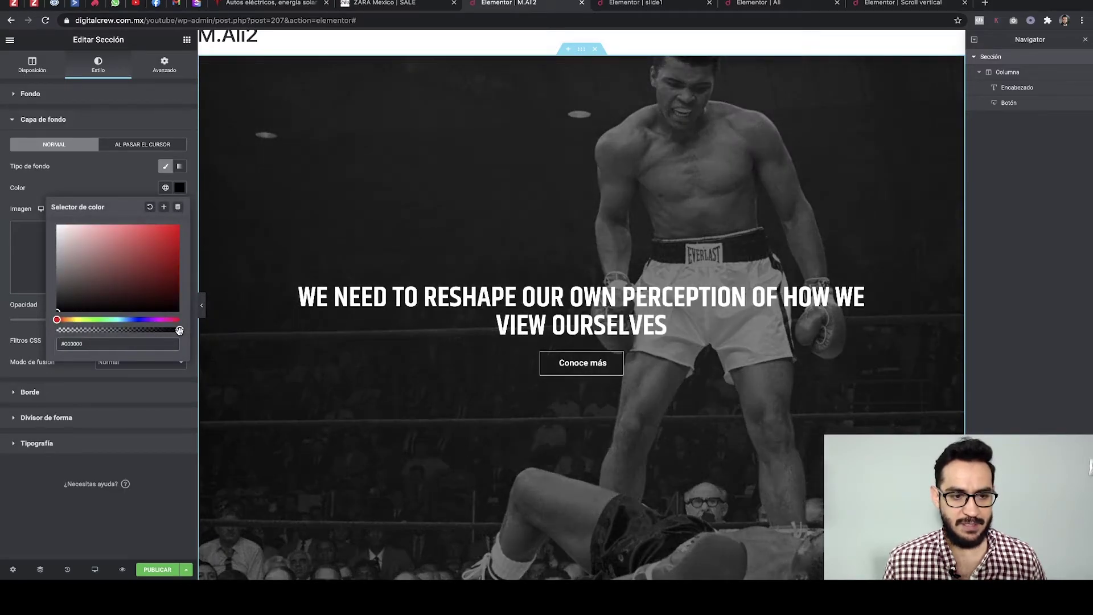
pyautogui.moveTo(179, 330); pyautogui.dragTo(155, 330)
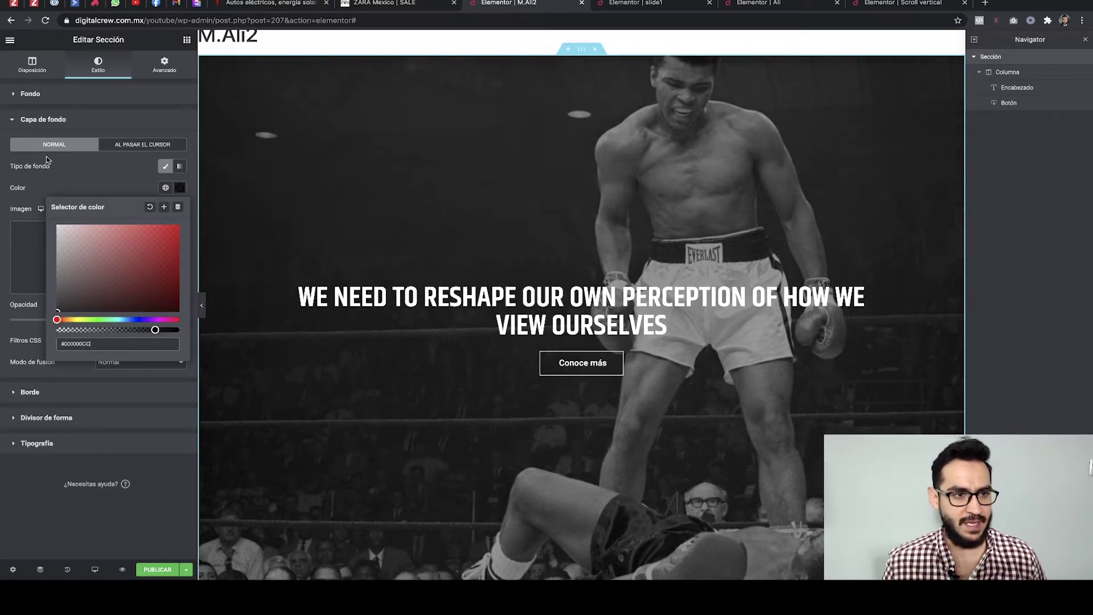
pyautogui.click(9, 119)
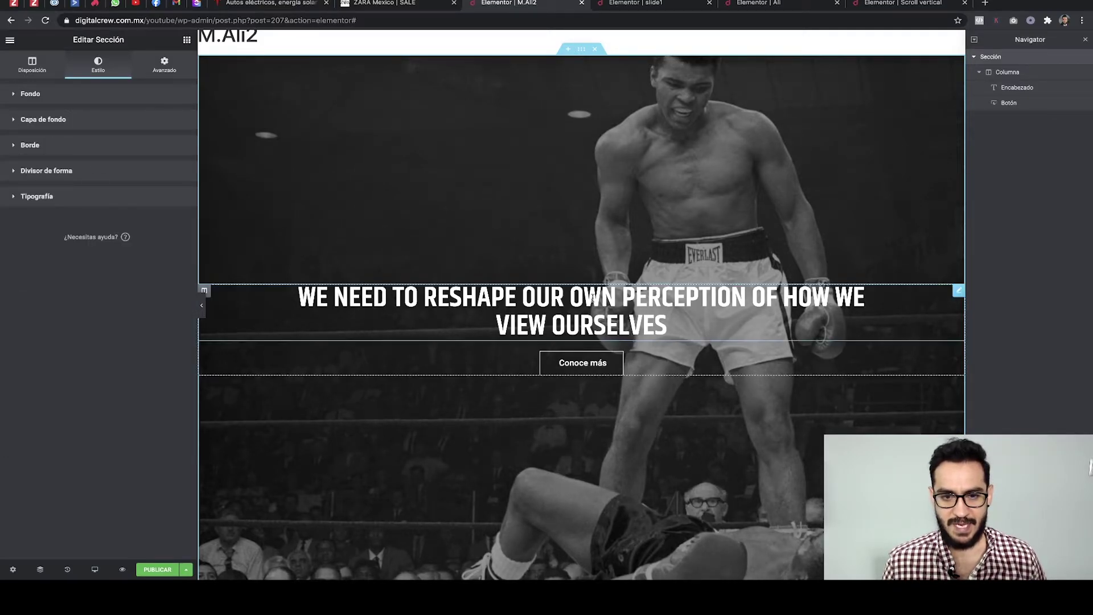
# Change the heading text to "IMPOSSIBLE IS NOTHING" and publish the M.Ali2 template
pyautogui.click(482, 297)
pyautogui.moveTo(63, 137); pyautogui.dragTo(1, 120)
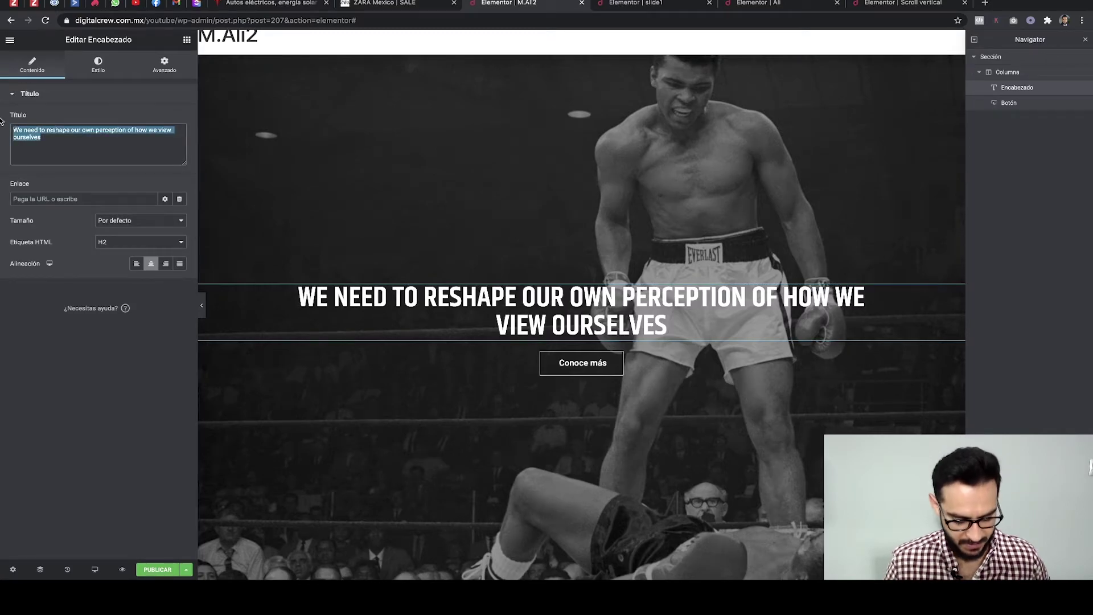
pyautogui.write('IMPOSSIBLE IS')
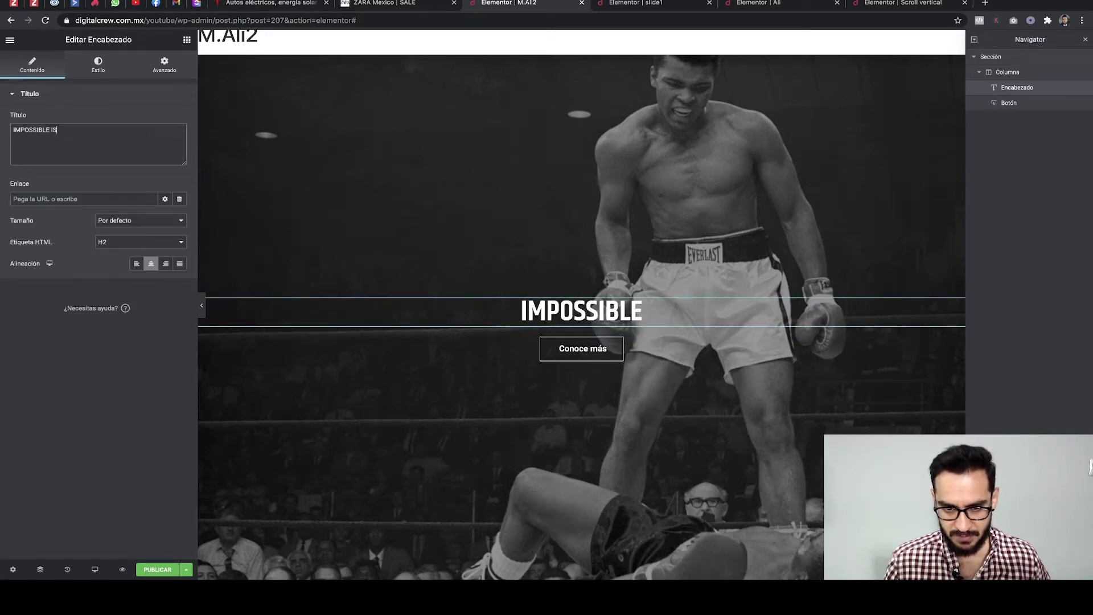
pyautogui.write(' NOTHING')
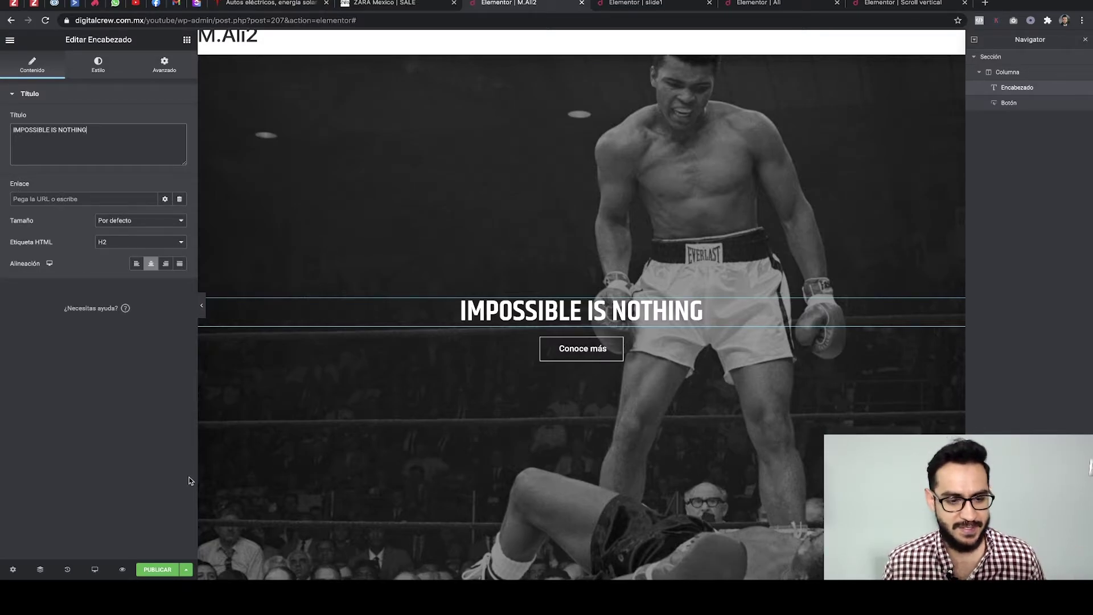
pyautogui.click(158, 570)
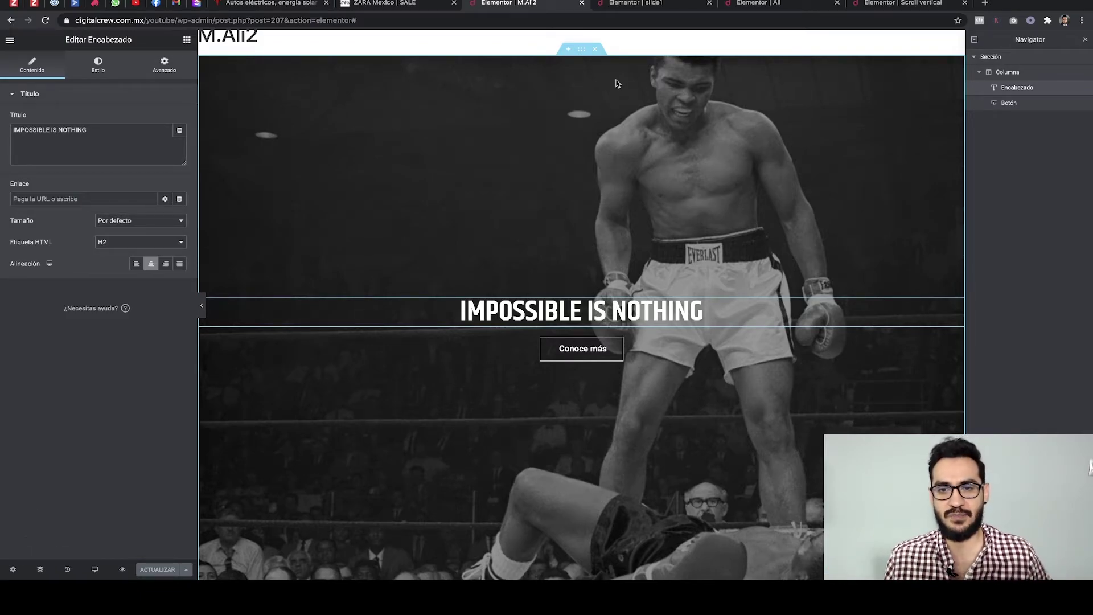
# On the Scroll vertical page, set the Premium Scroll vertical widget's content type to Plantillas de Elementor and add a section item
pyautogui.click(635, 4)
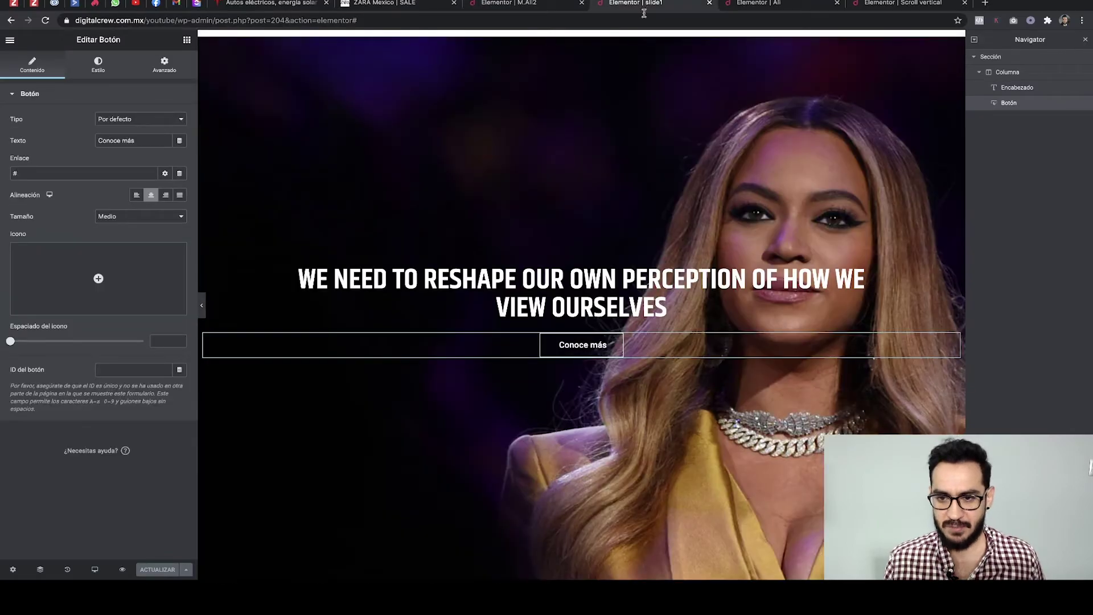
pyautogui.click(762, 5)
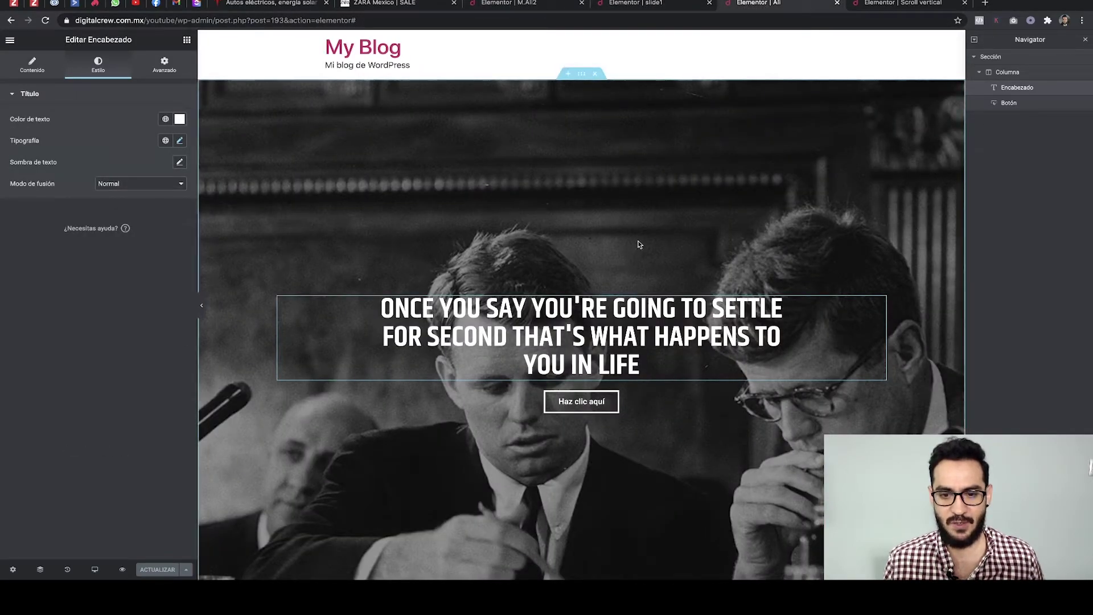
pyautogui.scroll(-3, 637, 239)
pyautogui.scroll(1, 638, 240)
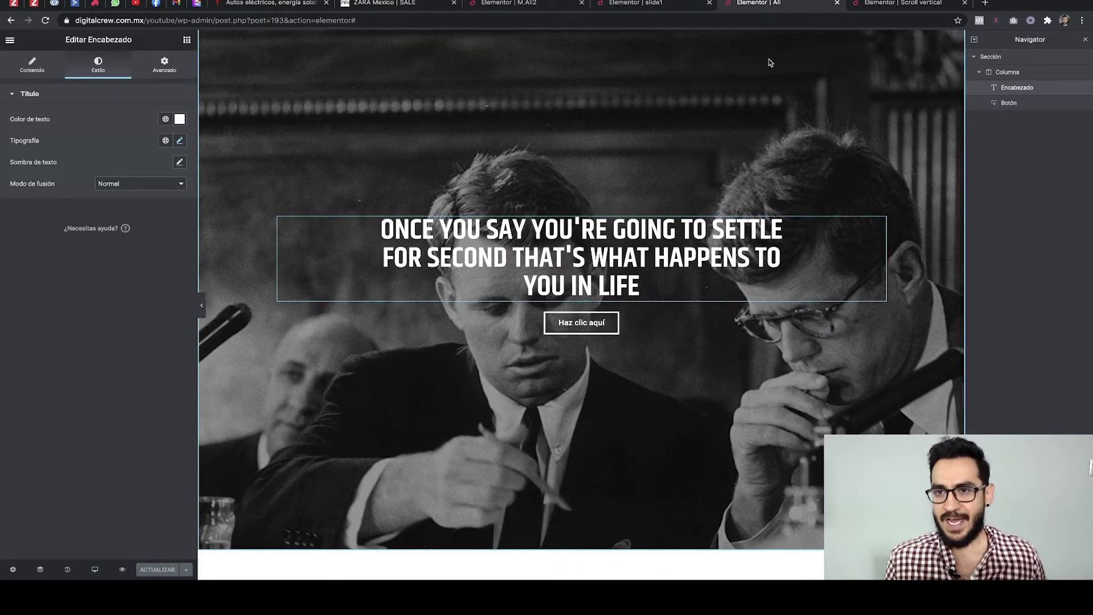
pyautogui.click(877, 6)
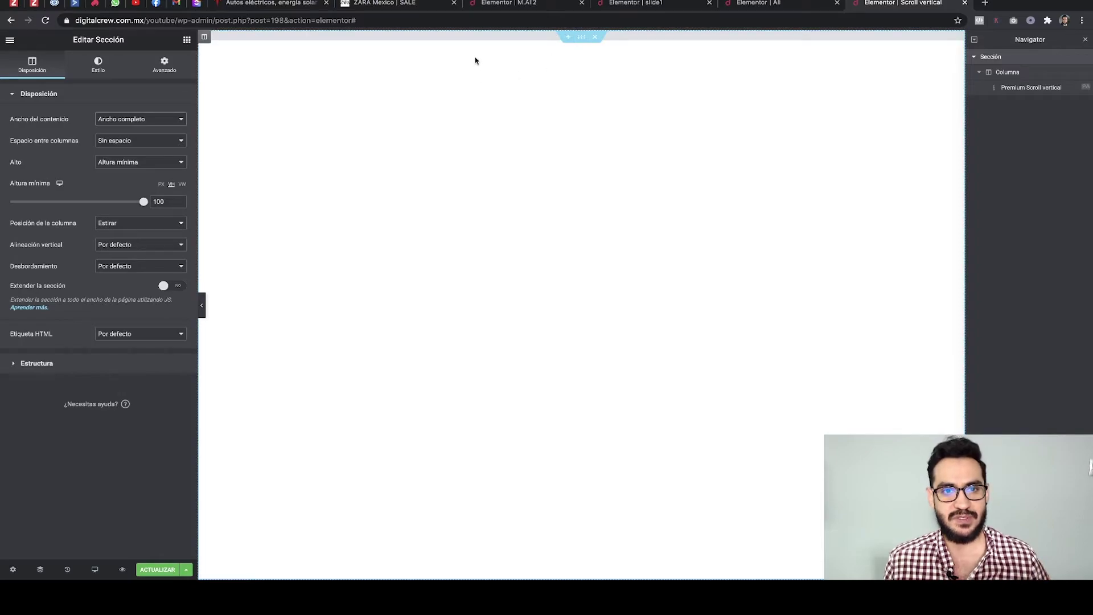
pyautogui.click(1018, 91)
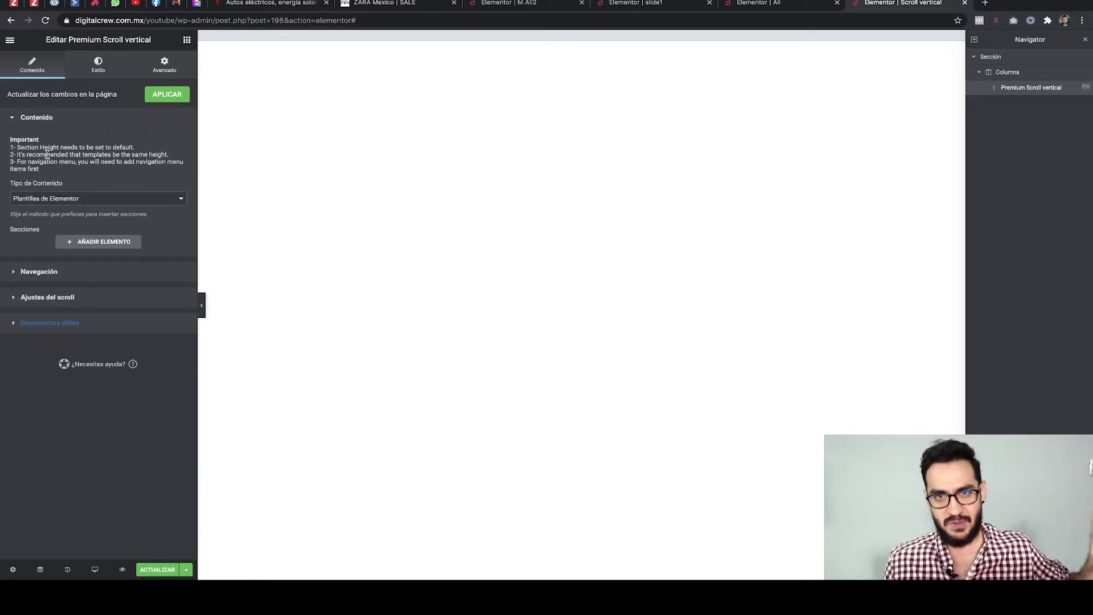
pyautogui.click(48, 202)
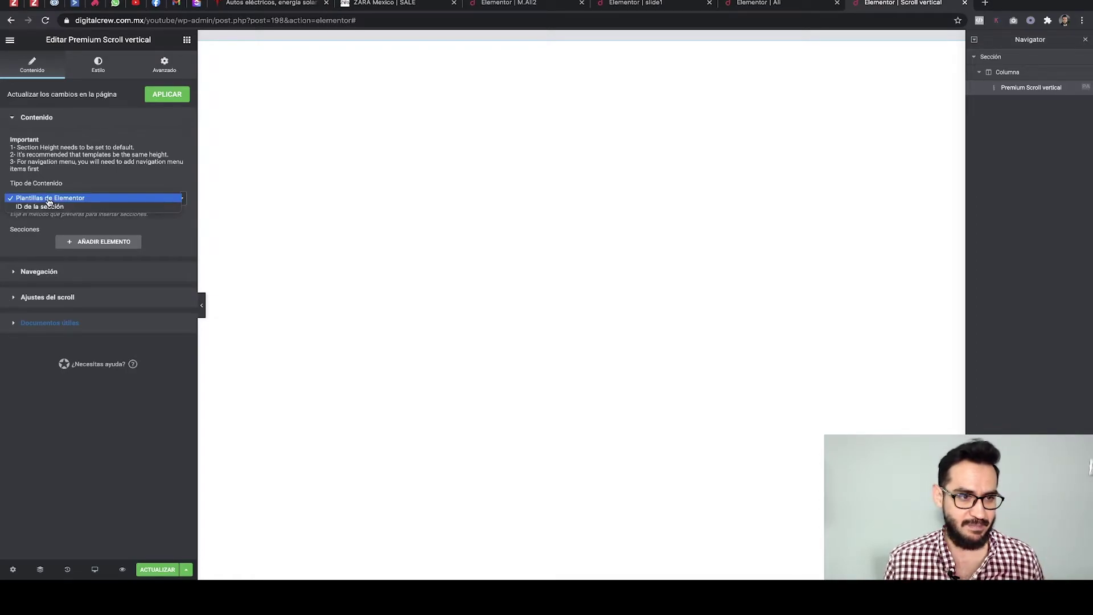
pyautogui.click(85, 198)
pyautogui.click(108, 245)
# Assign the Ali template to the first section item of the Premium Scroll vertical widget
pyautogui.click(54, 285)
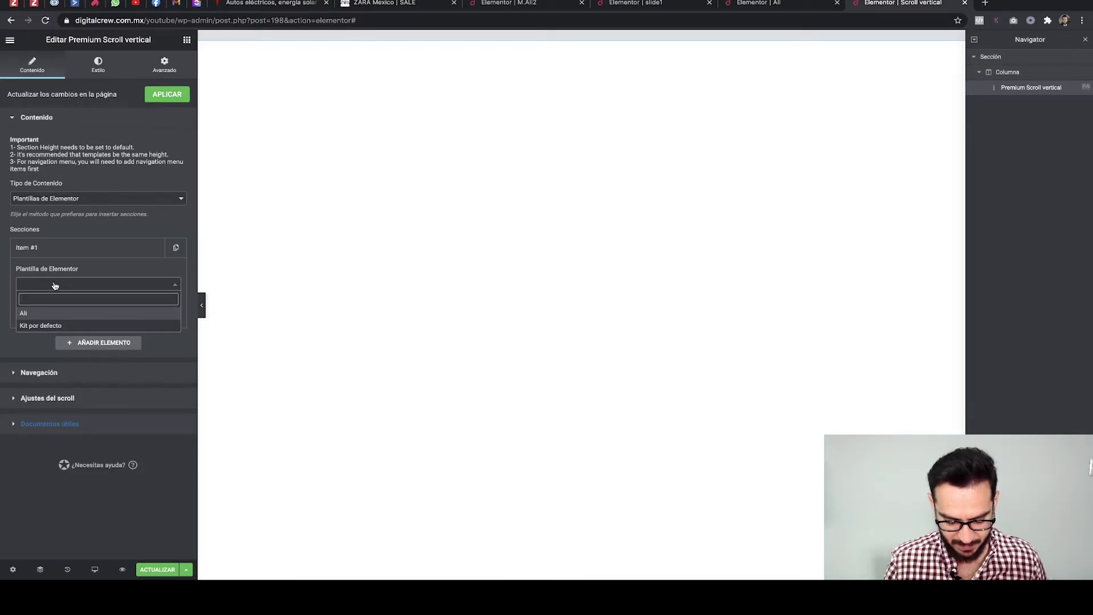
pyautogui.write('SLI')
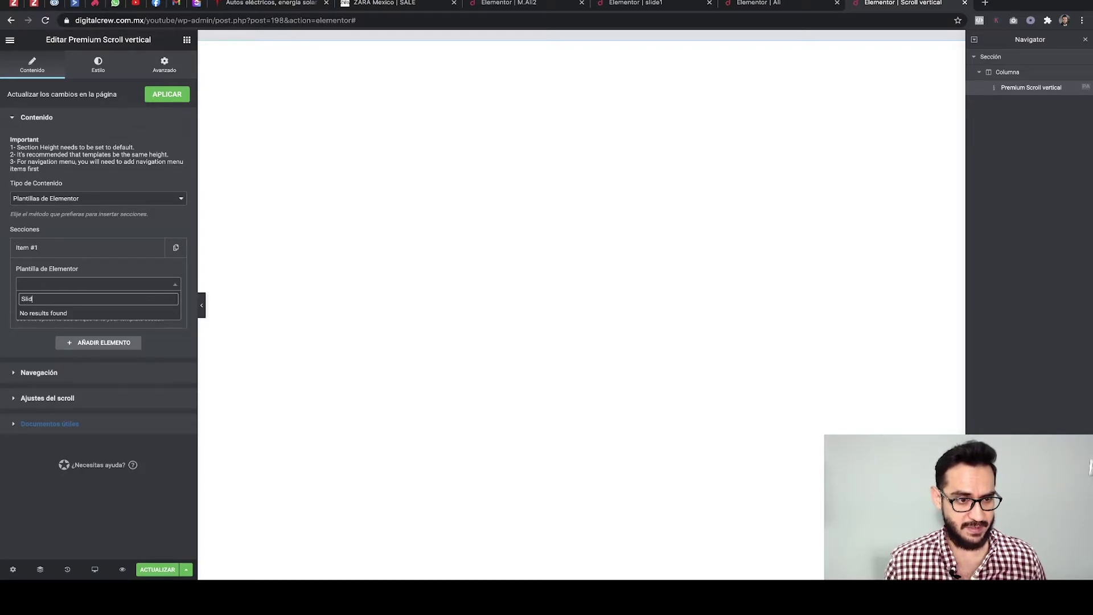
pyautogui.press('BackSpace')
pyautogui.write('m')
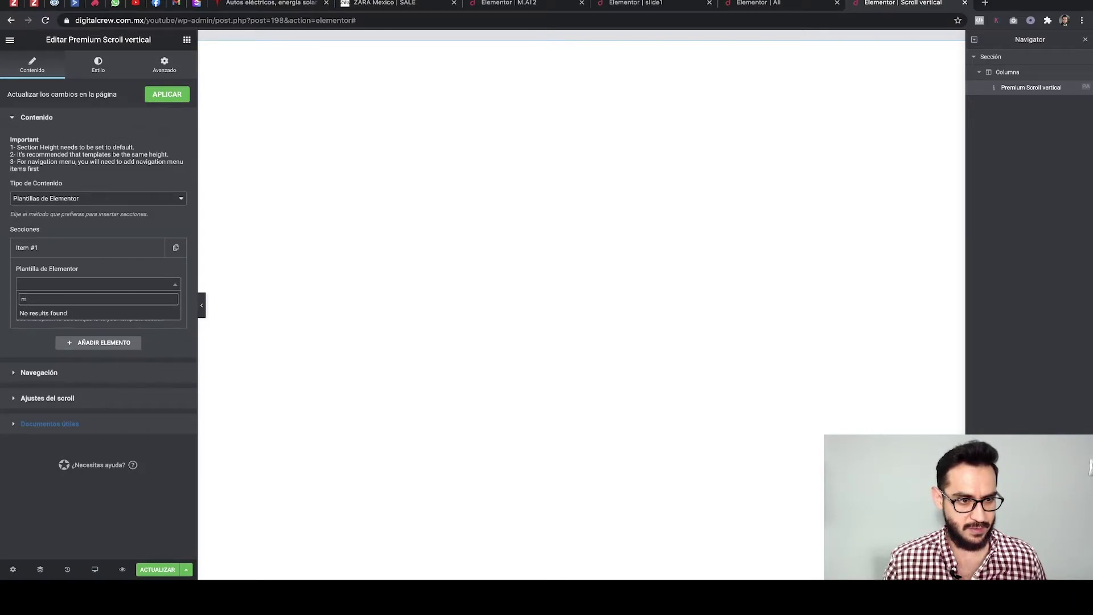
pyautogui.press('BackSpace')
pyautogui.write('all')
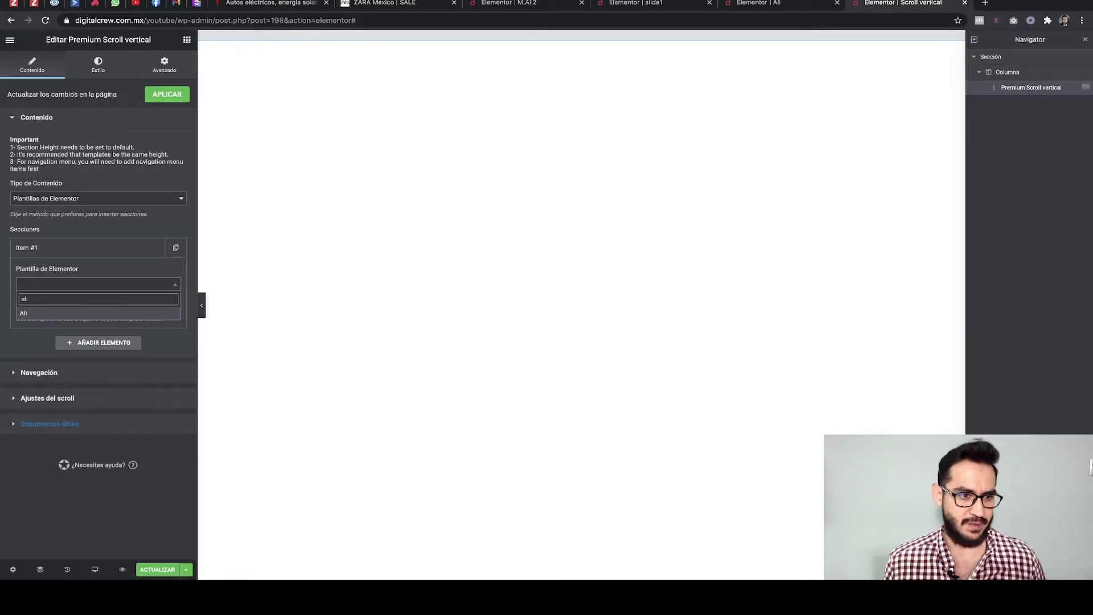
pyautogui.click(36, 313)
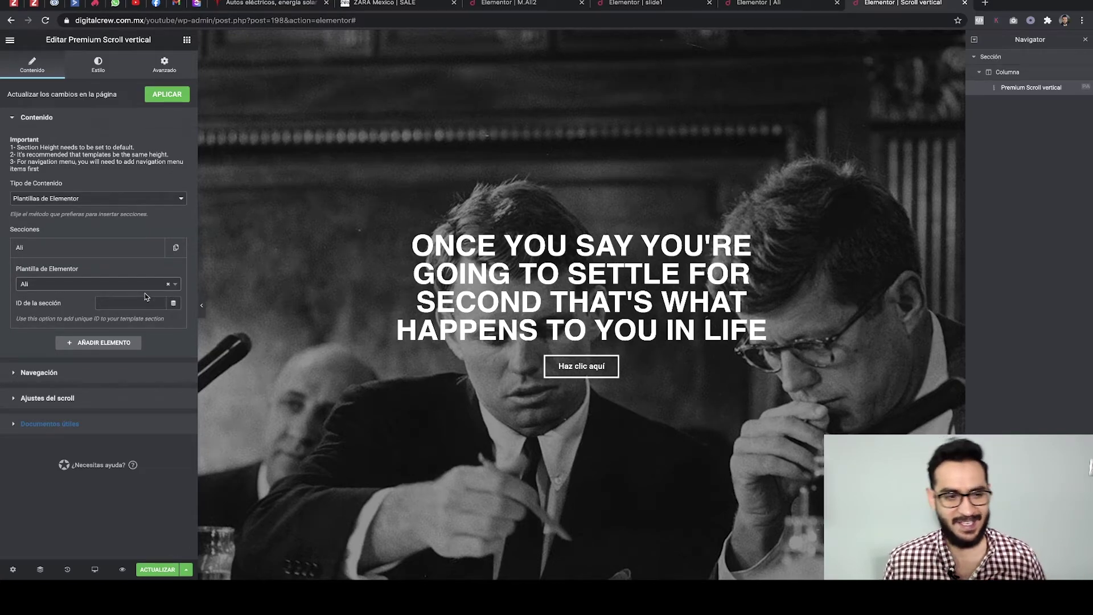
# From the M.Ali2 editor, open the WordPress dashboard separately, list the published templates and copy the name M.Ali2
pyautogui.click(500, 4)
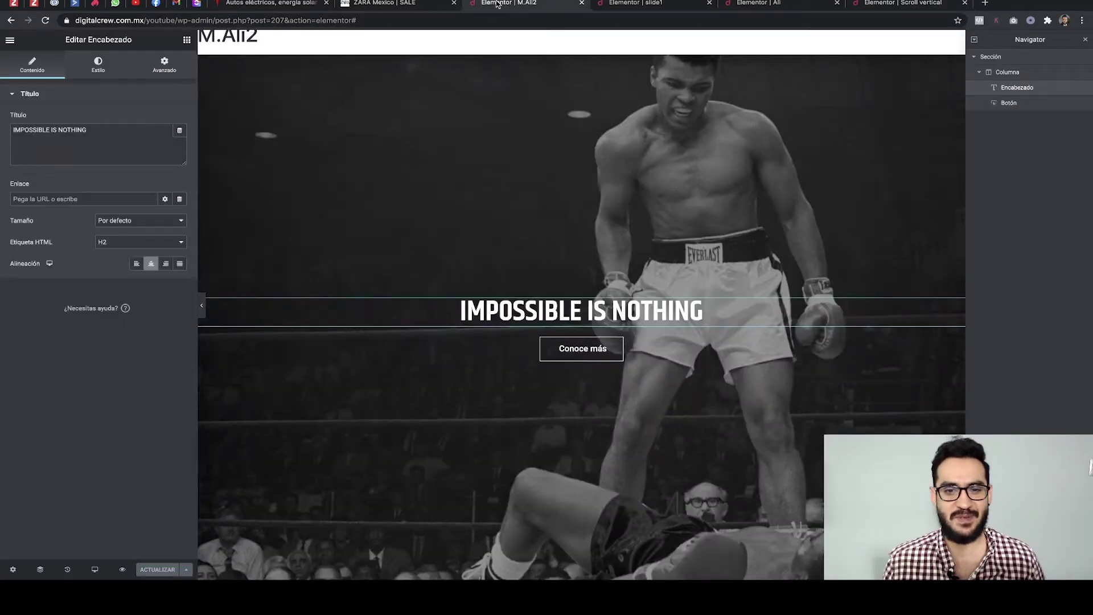
pyautogui.click(10, 40)
pyautogui.rightClick(79, 216)
pyautogui.click(111, 220)
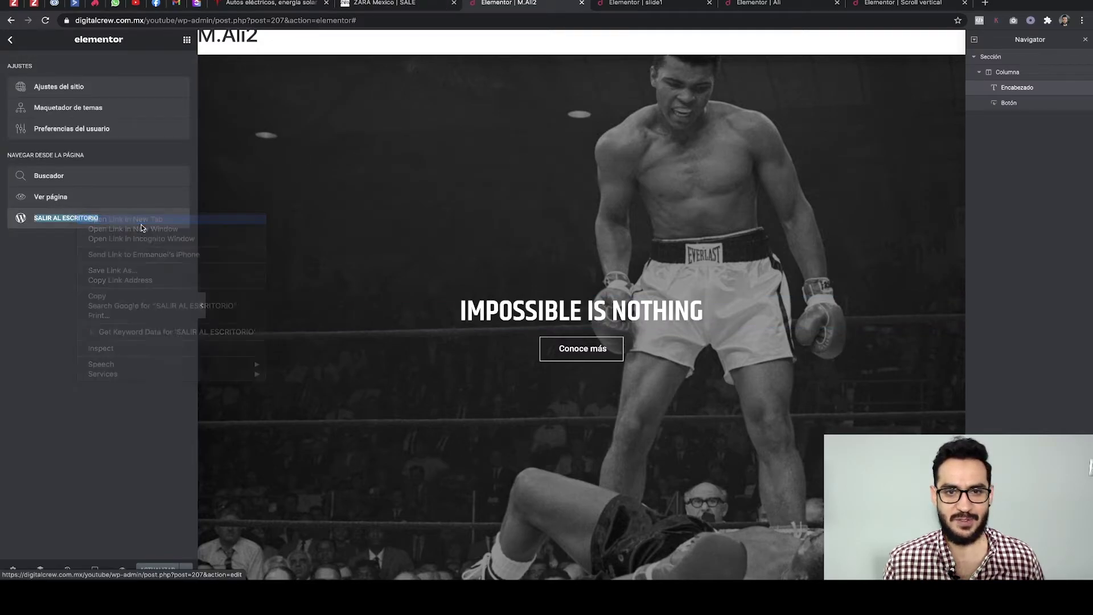
pyautogui.click(504, 5)
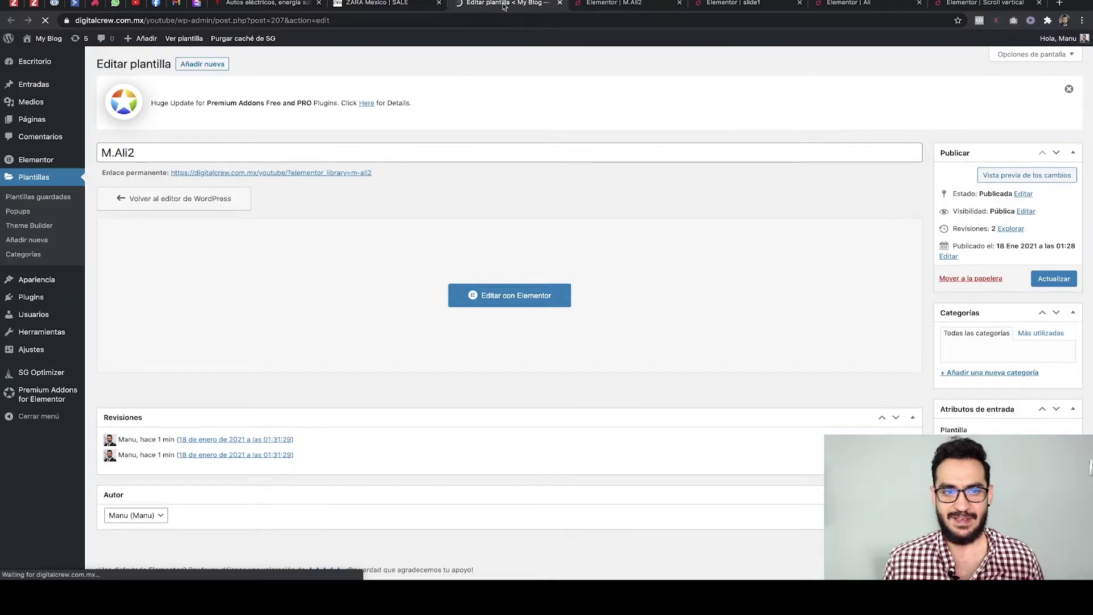
pyautogui.click(52, 179)
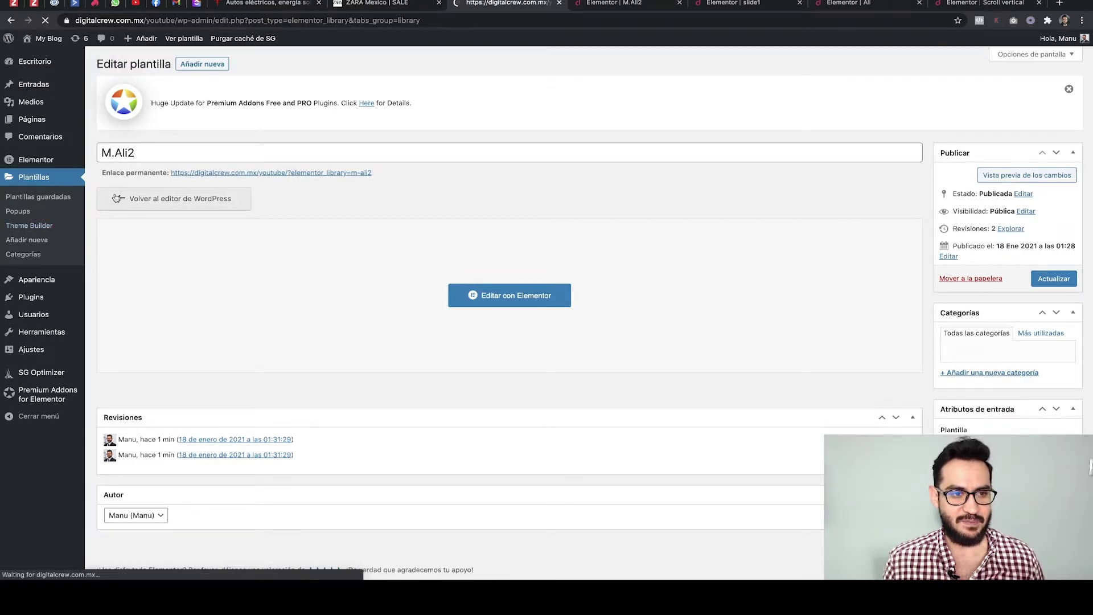
pyautogui.click(158, 194)
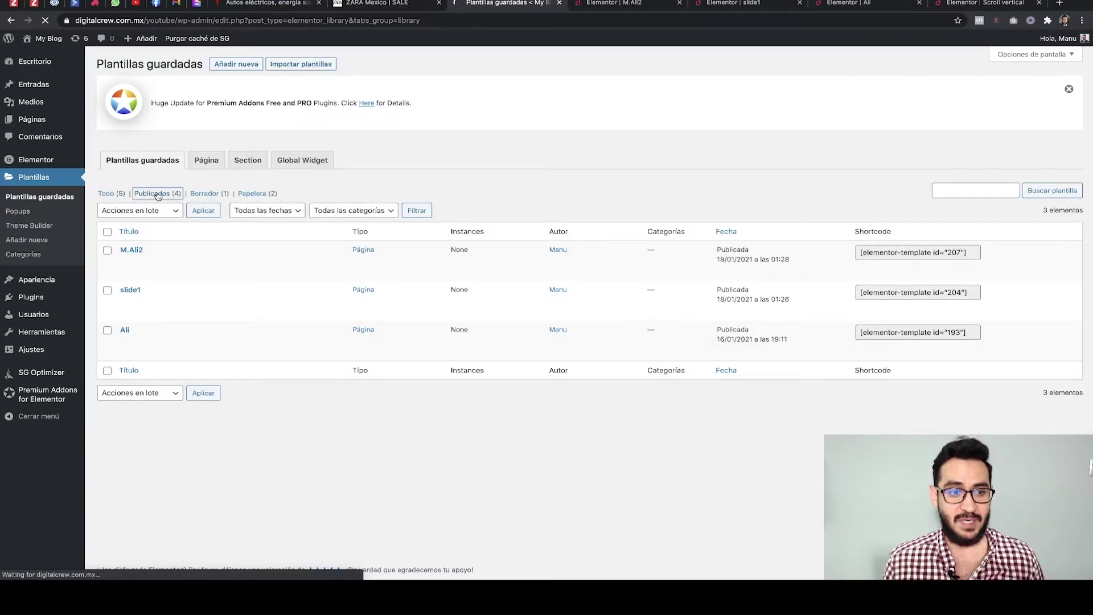
pyautogui.moveTo(147, 251); pyautogui.dragTo(123, 249)
pyautogui.hotkey('ctrl', 'c')
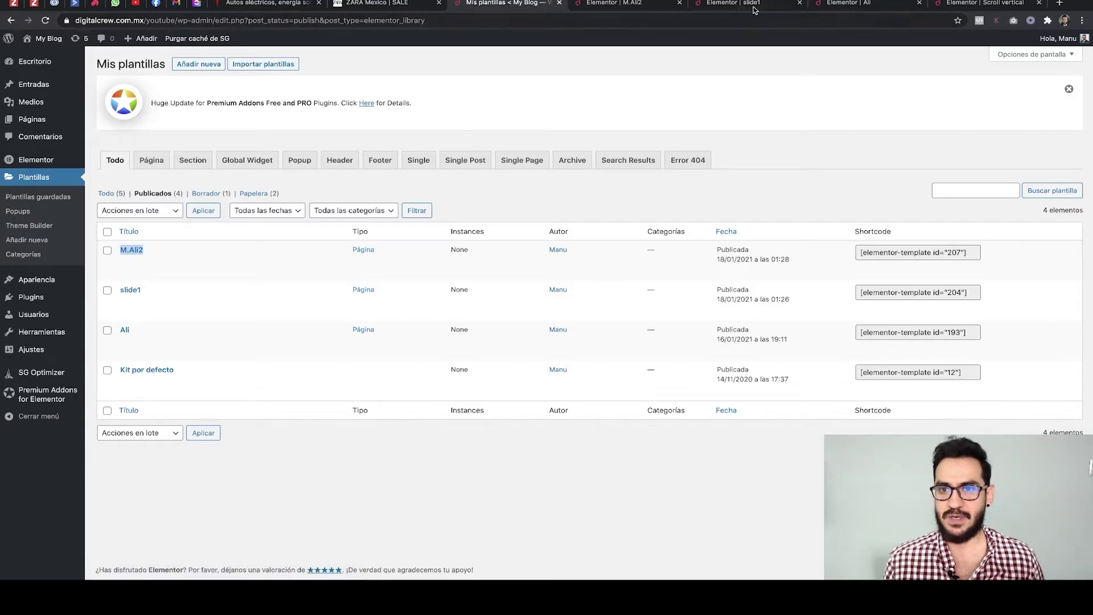
# On the Scroll vertical page, add a second section item and search its template list for the copied name M.Ali2
pyautogui.click(984, 5)
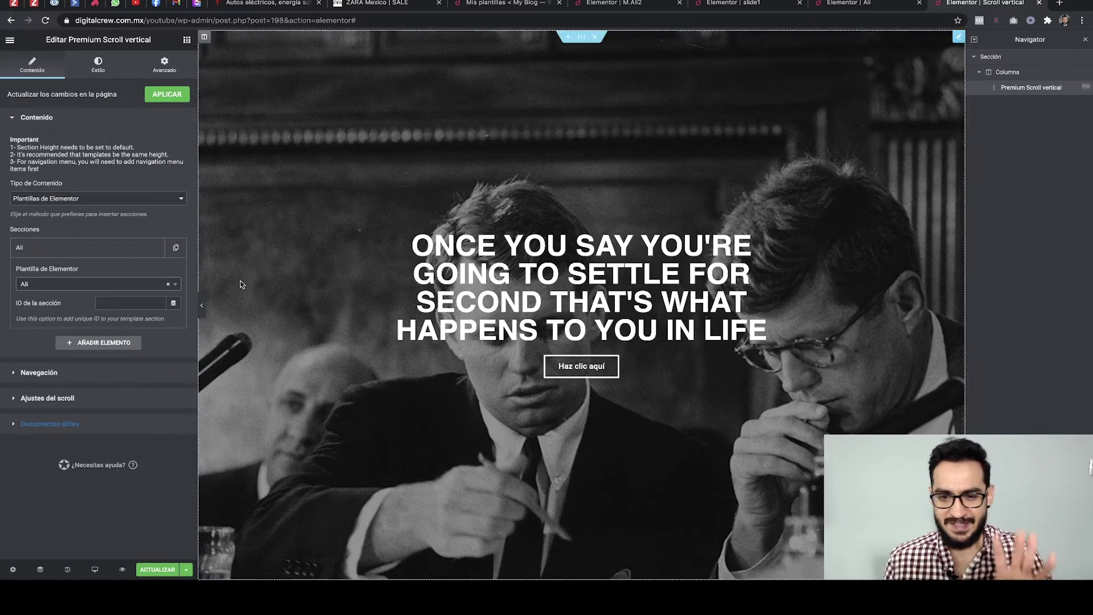
pyautogui.click(92, 244)
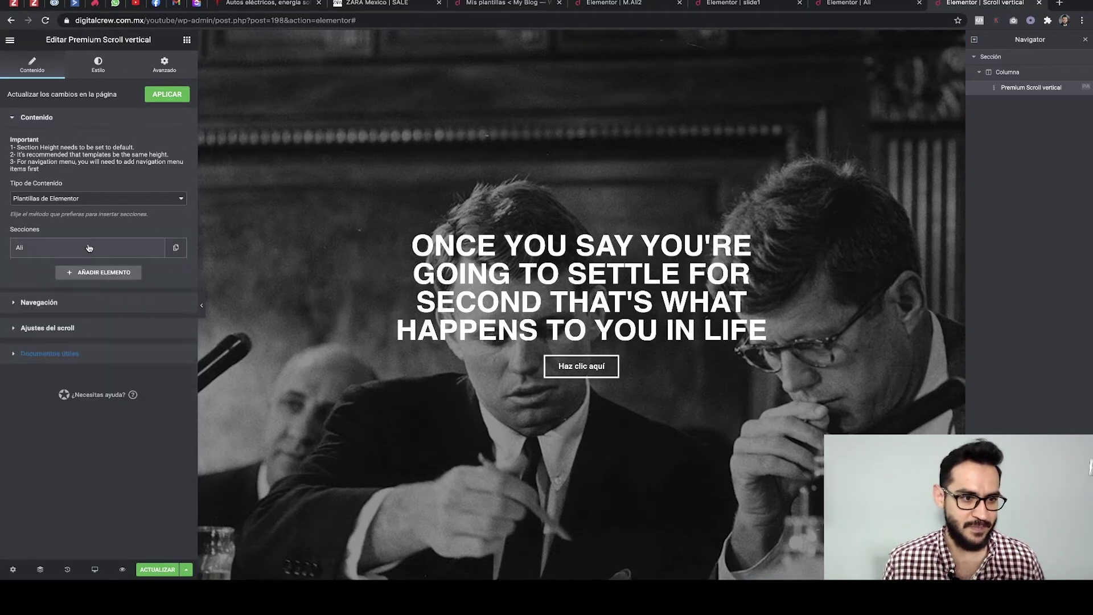
pyautogui.click(98, 274)
pyautogui.click(56, 310)
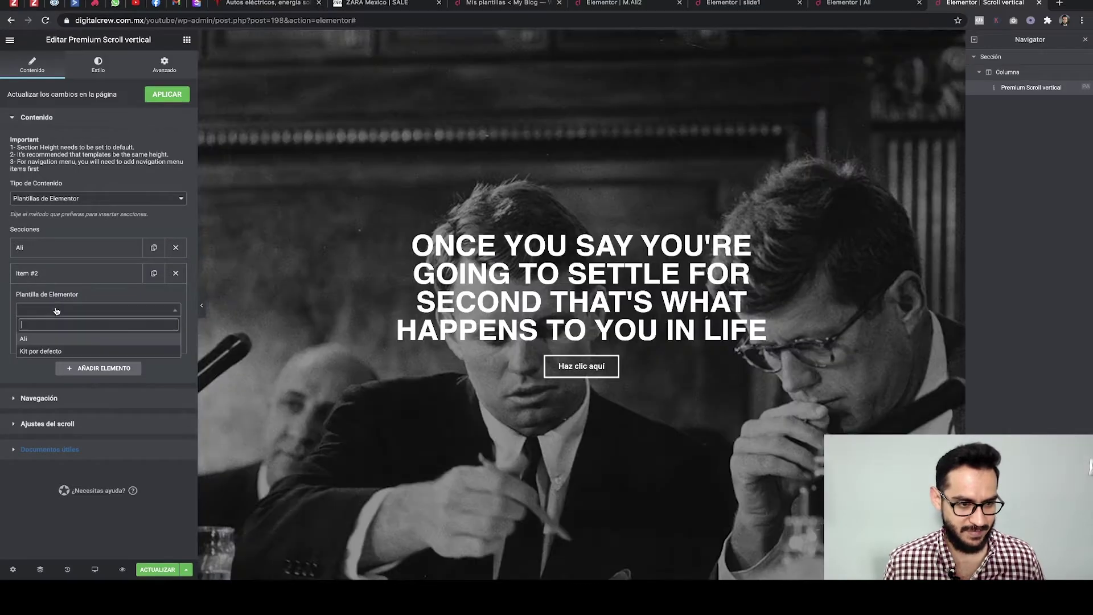
pyautogui.hotkey('ctrl', 'v')
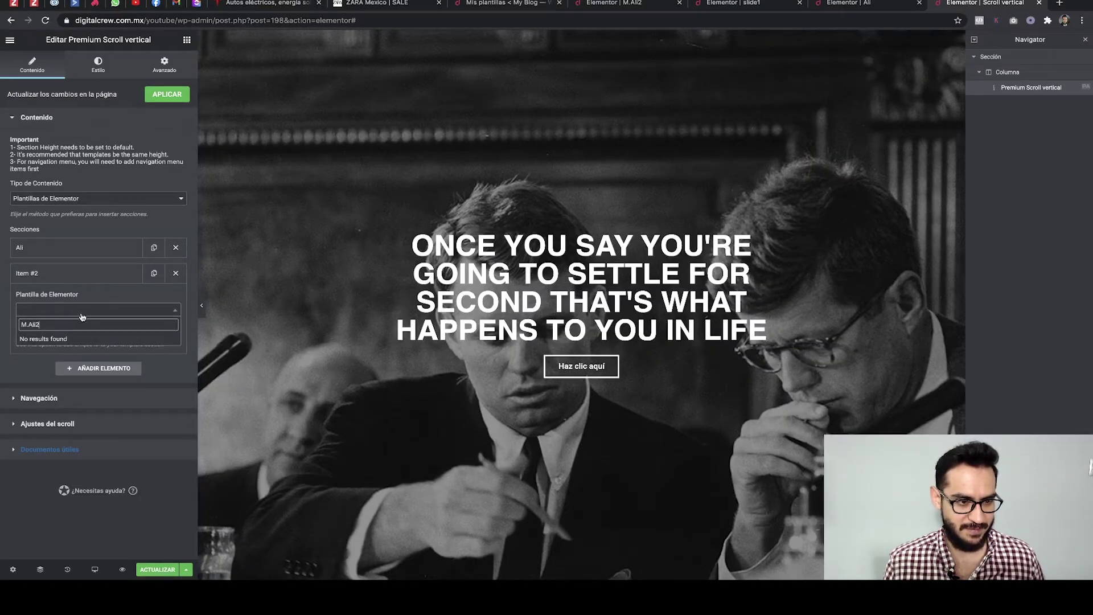
pyautogui.click(67, 279)
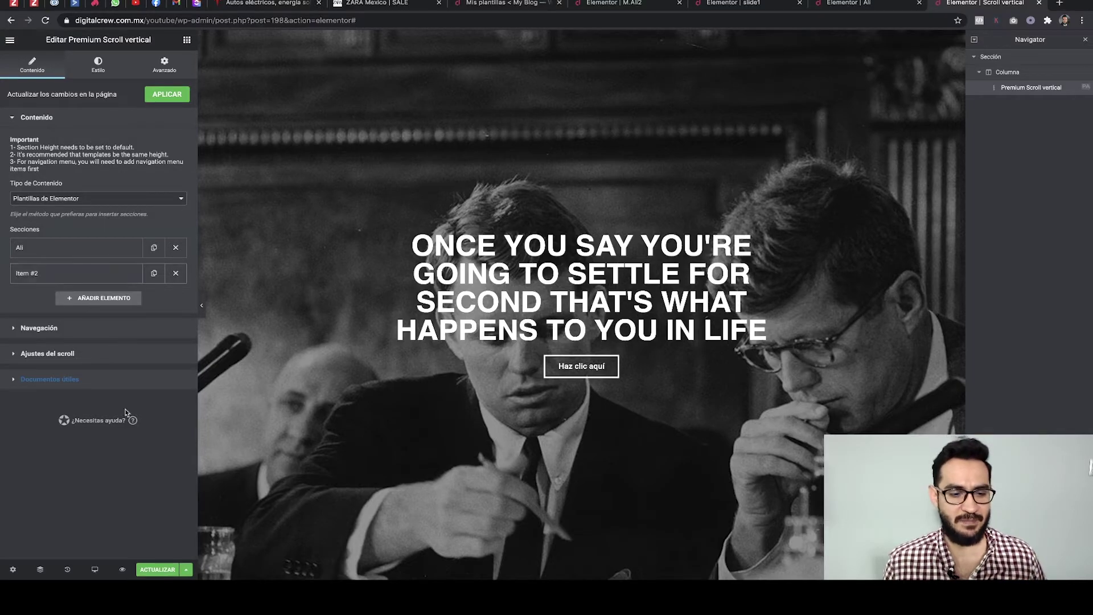
# Update and apply the page changes, and reopen the Premium Scroll vertical widget's settings
pyautogui.click(154, 571)
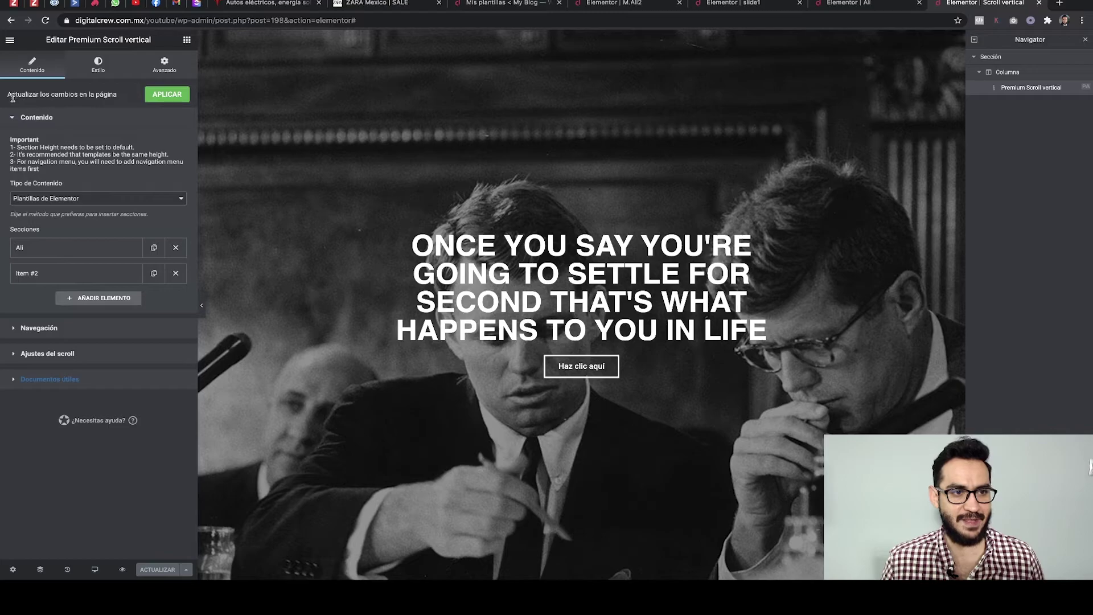
pyautogui.click(170, 97)
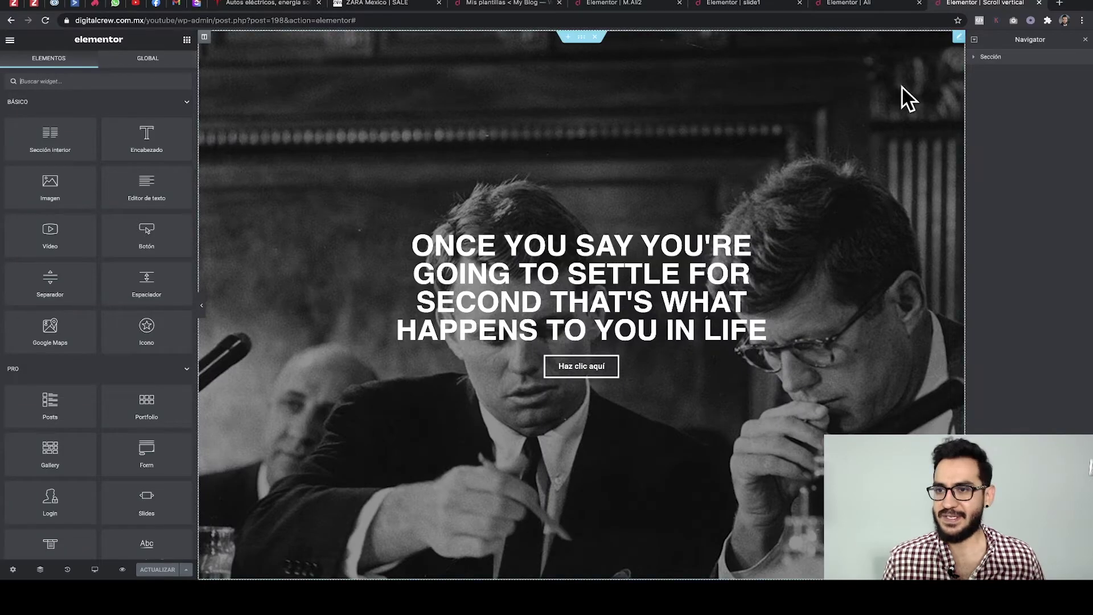
pyautogui.click(973, 57)
pyautogui.click(996, 75)
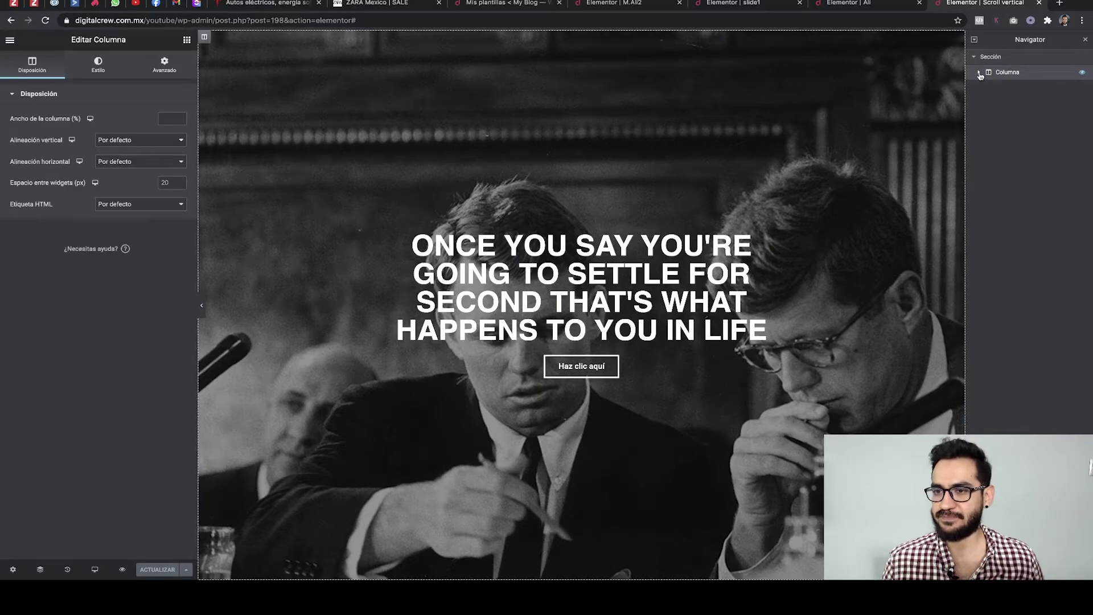
pyautogui.click(979, 72)
pyautogui.click(1025, 88)
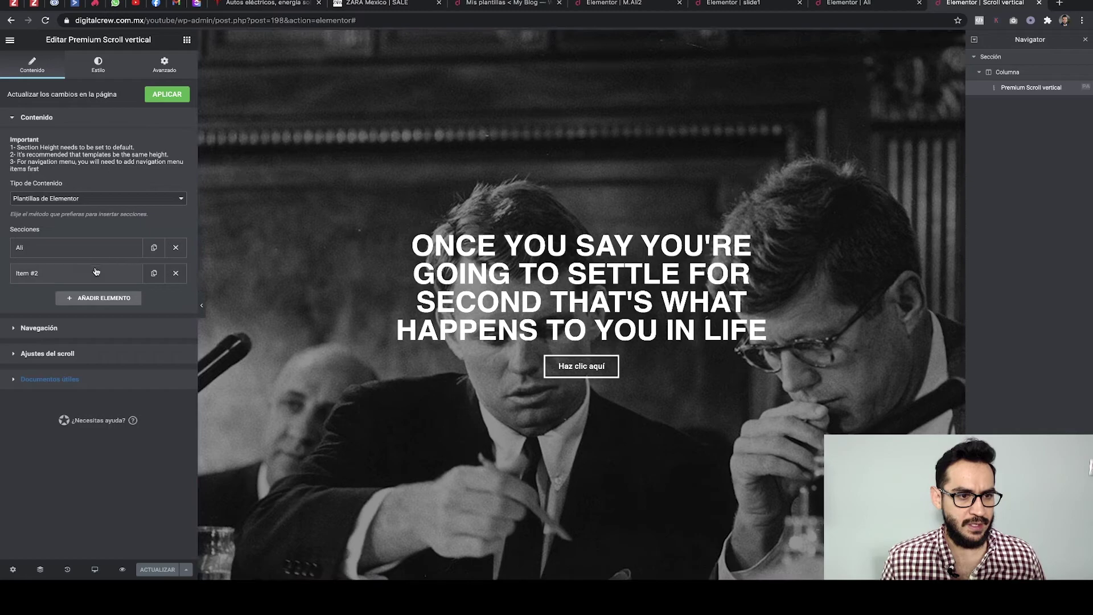
# Try again to find the M.Ali2 template for the second section item
pyautogui.click(80, 281)
pyautogui.click(63, 310)
pyautogui.hotkey('ctrl', 'v')
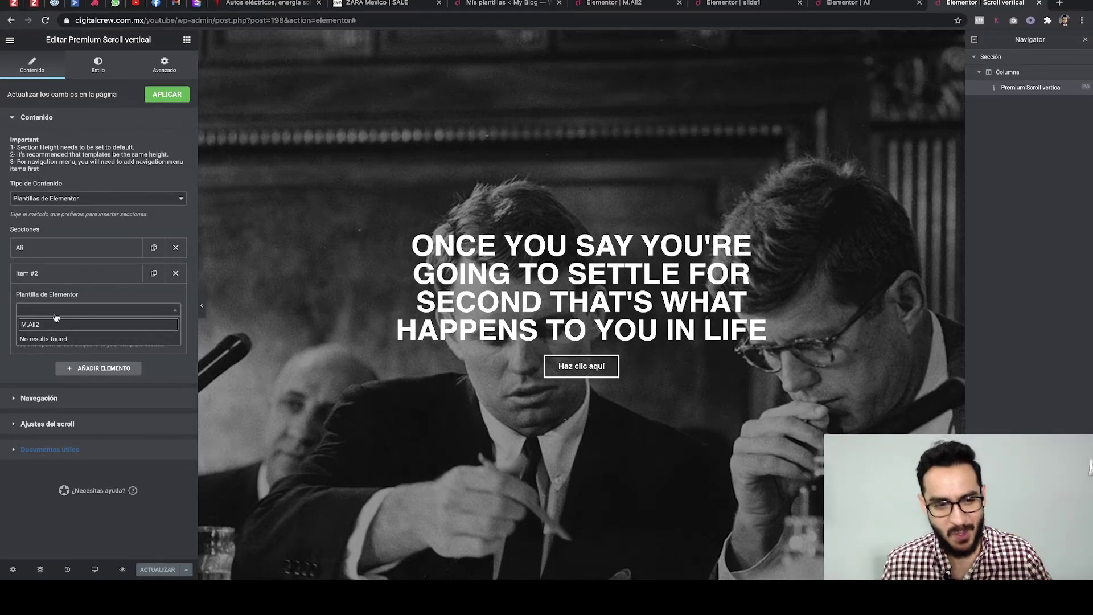
pyautogui.click(66, 297)
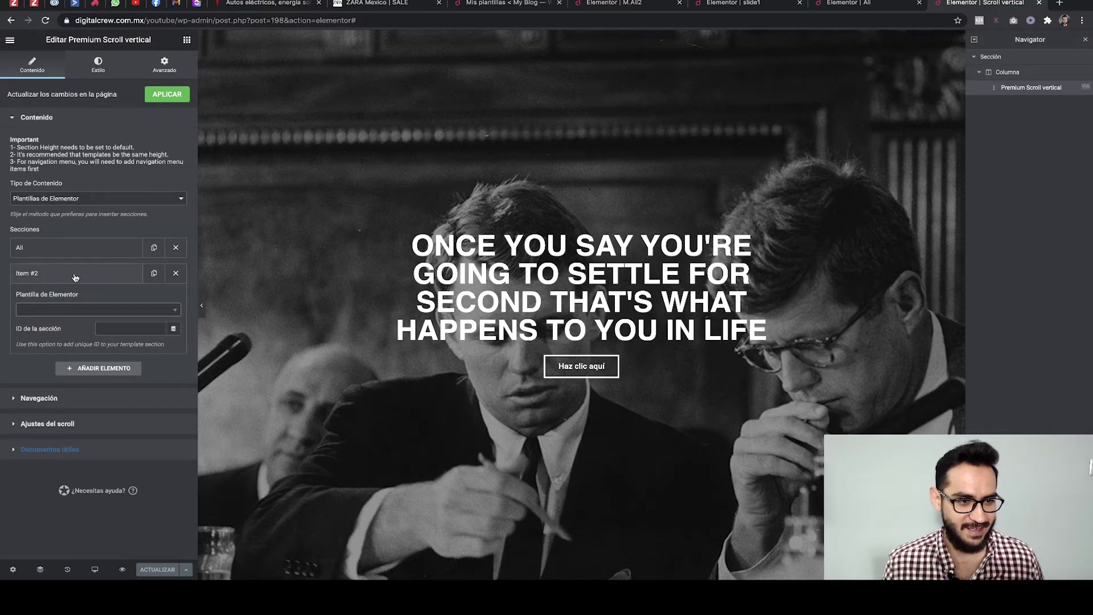
pyautogui.click(74, 276)
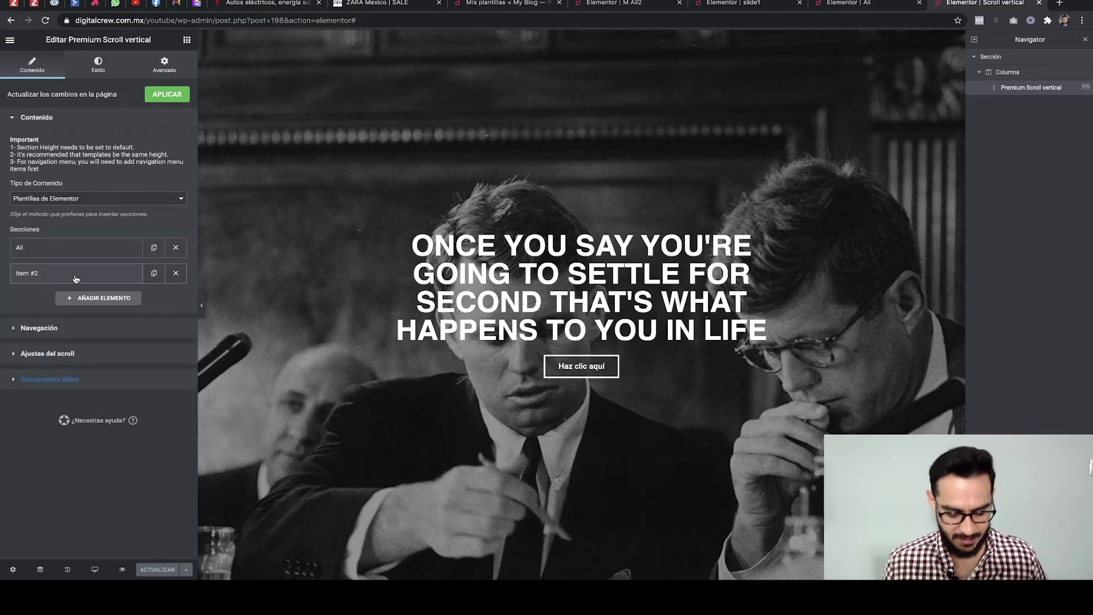
# Reload the Scroll vertical page editor and reopen the settings of the Premium Scroll vertical widget
pyautogui.click(46, 21)
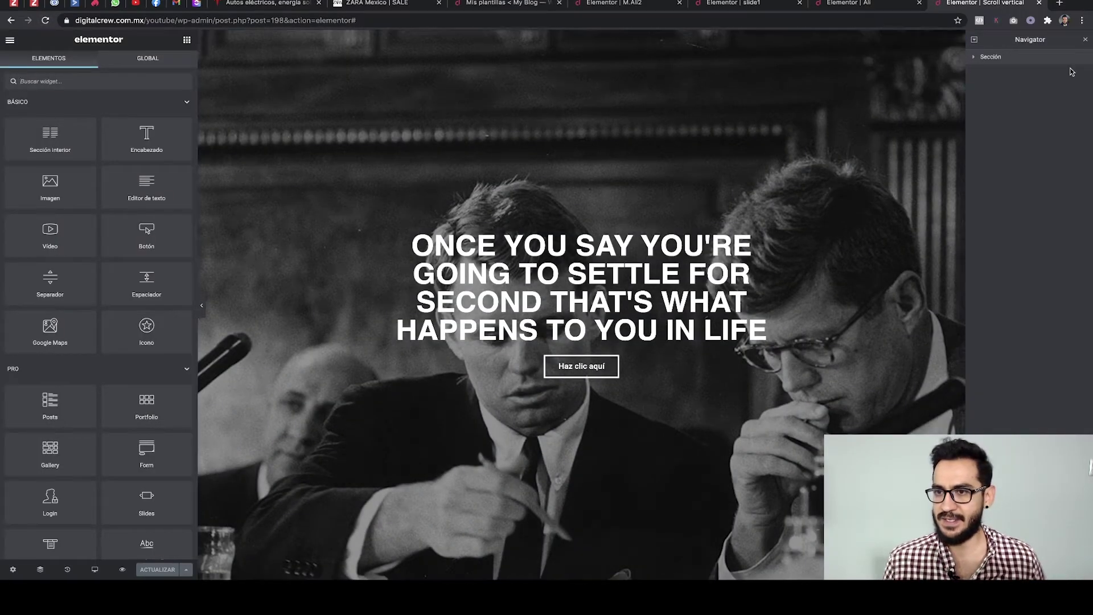
pyautogui.click(977, 60)
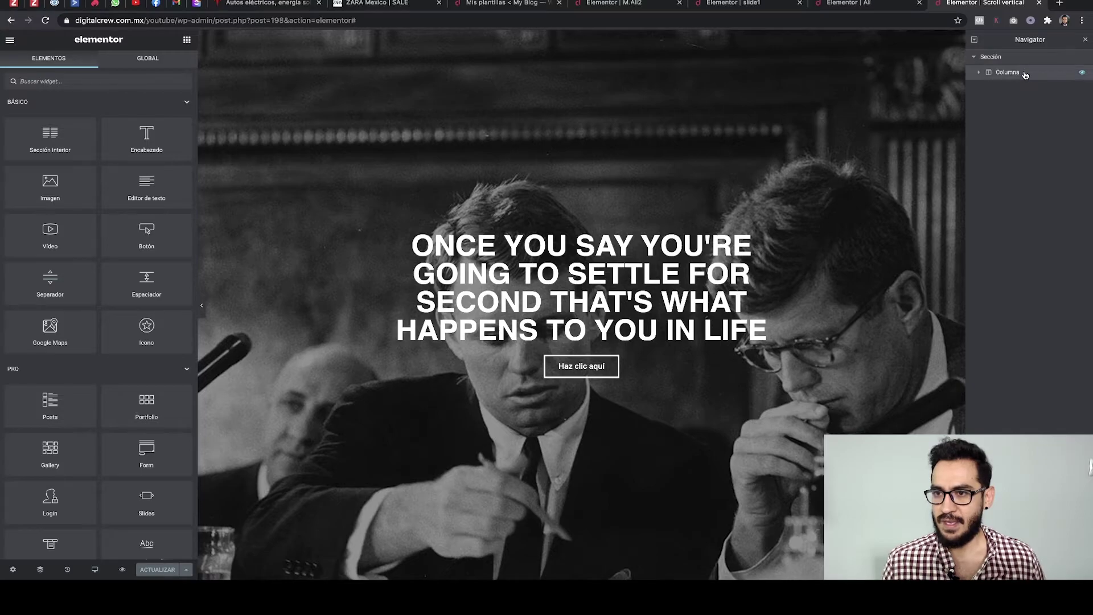
pyautogui.click(1006, 73)
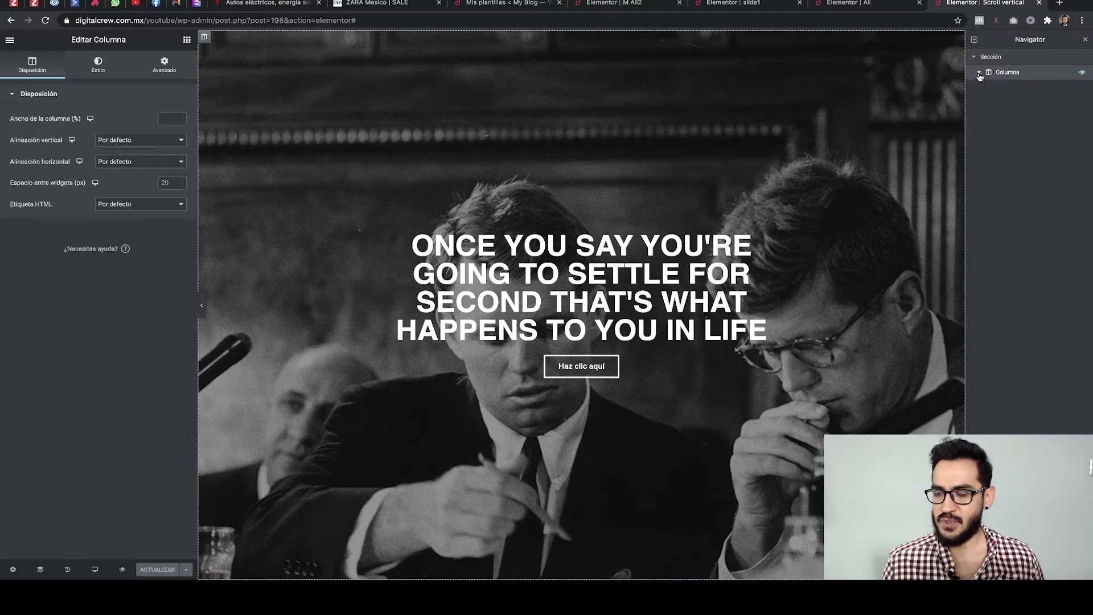
pyautogui.click(978, 73)
pyautogui.click(1008, 87)
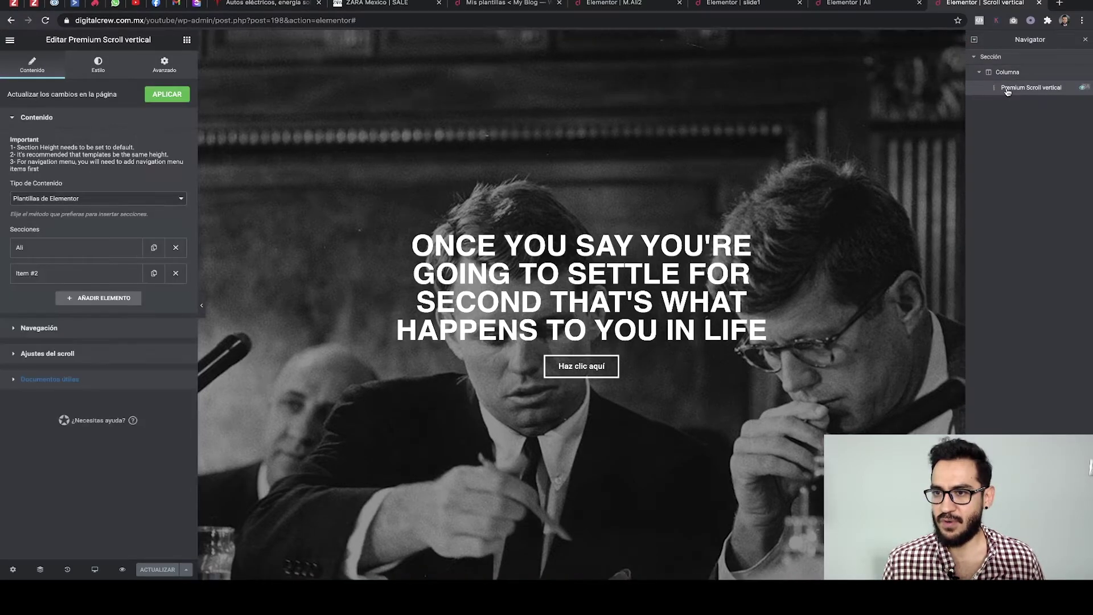
# Assign the M.Ali2 template to the second section item and test the scroll transition between the two slides
pyautogui.click(48, 274)
pyautogui.click(73, 314)
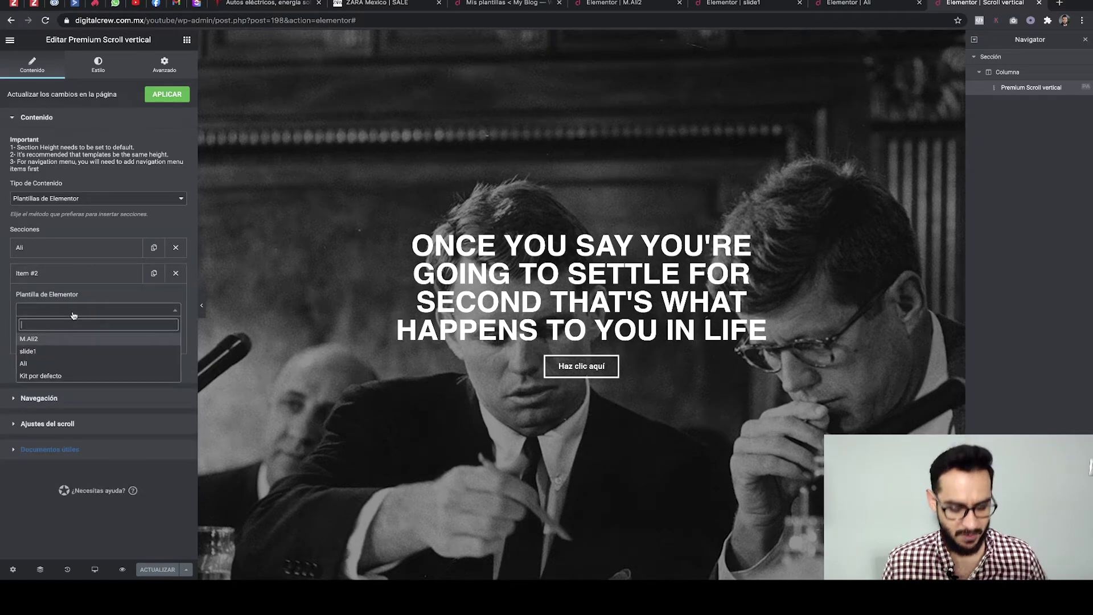
pyautogui.write('M.Ali2')
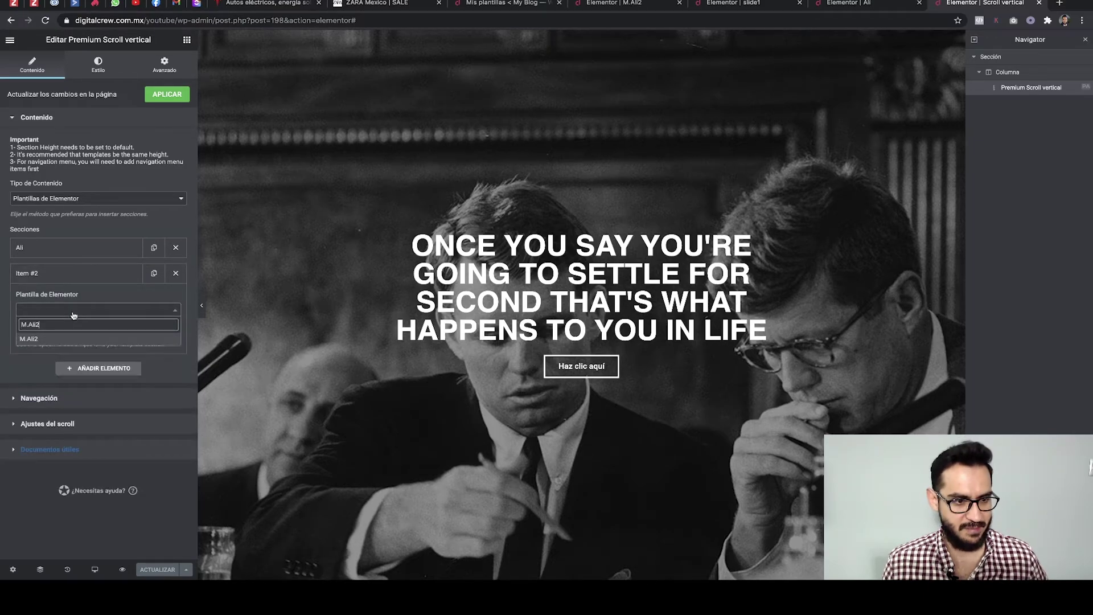
pyautogui.click(35, 339)
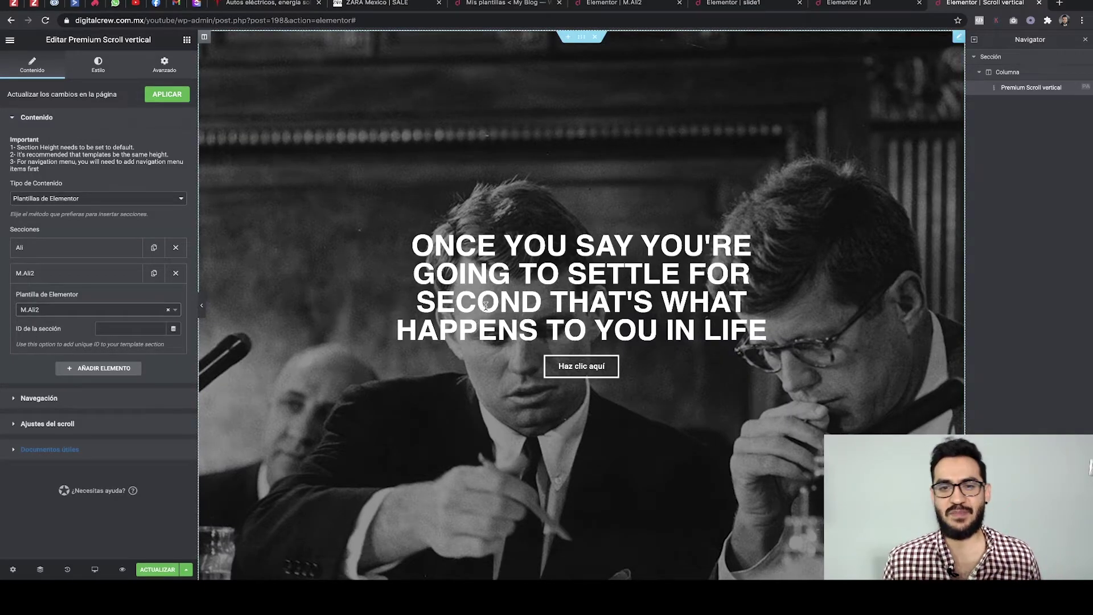
pyautogui.scroll(-3, 473, 302)
pyautogui.scroll(3, 473, 301)
pyautogui.scroll(-2, 473, 301)
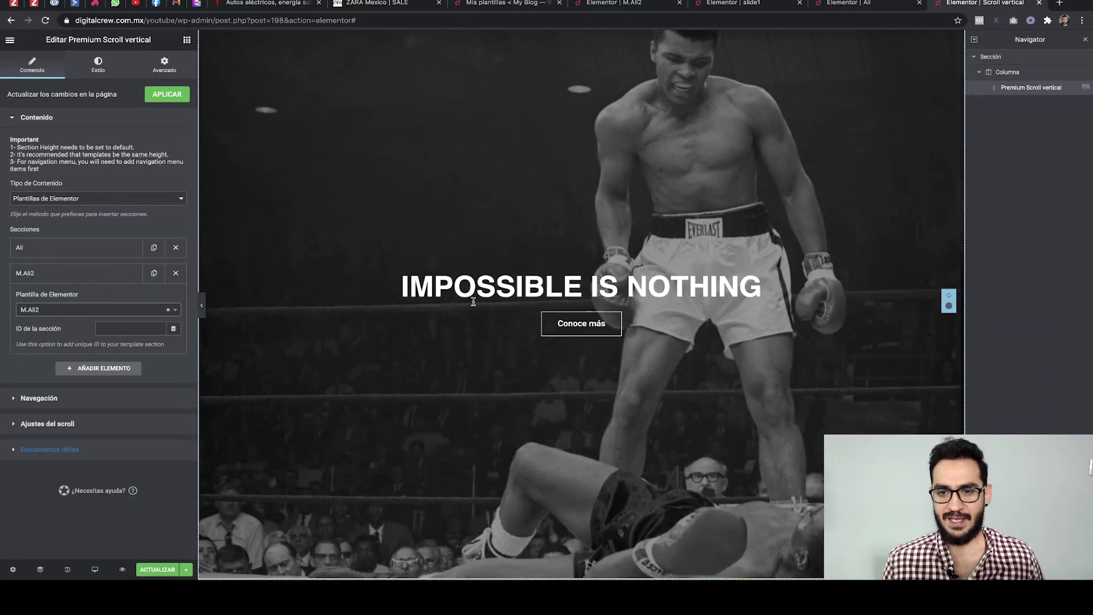
pyautogui.scroll(2, 531, 271)
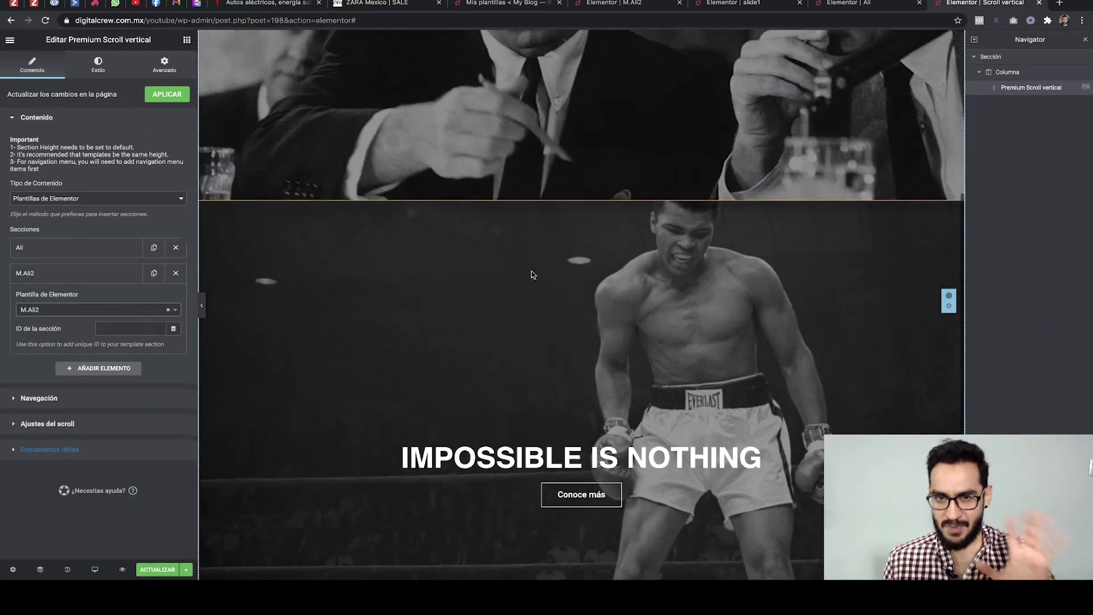
# Add a third section item to the Premium Scroll vertical widget with the slide1 template and update the page
pyautogui.click(58, 277)
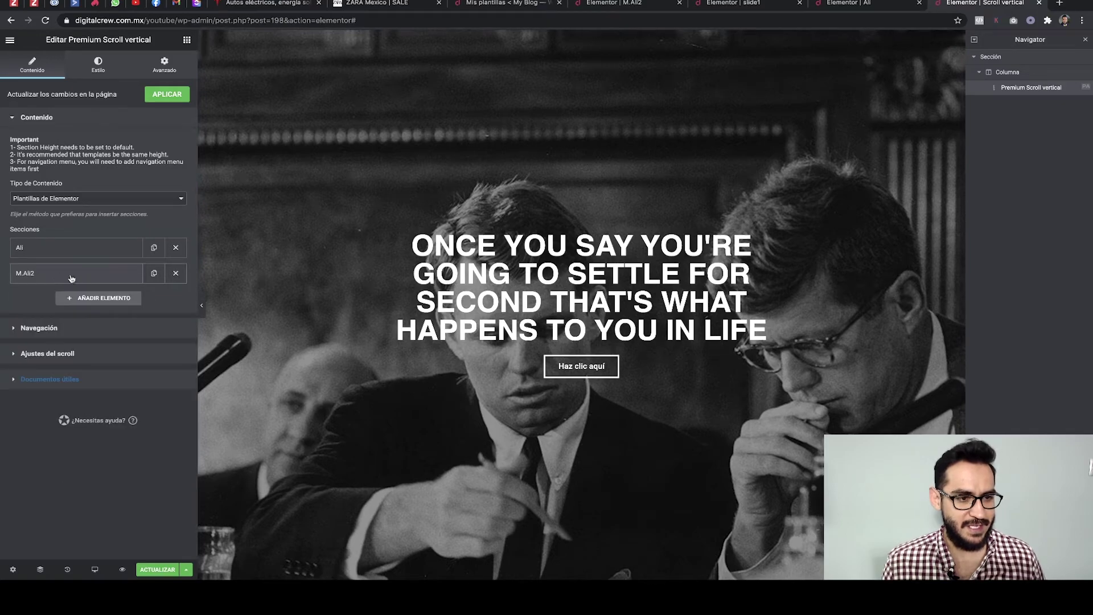
pyautogui.click(93, 296)
pyautogui.click(50, 335)
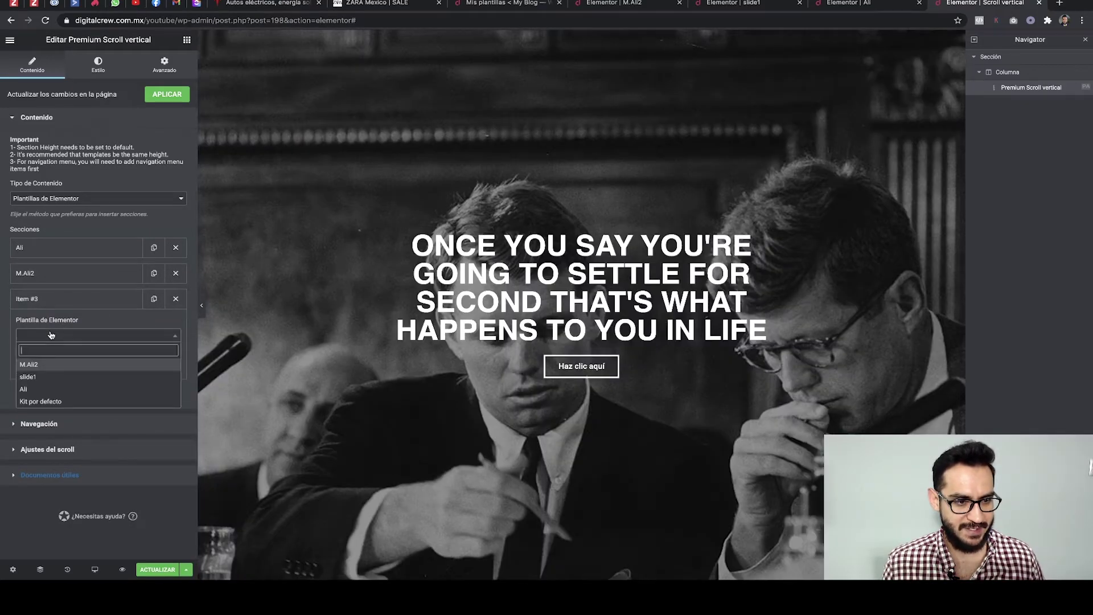
pyautogui.write('sli')
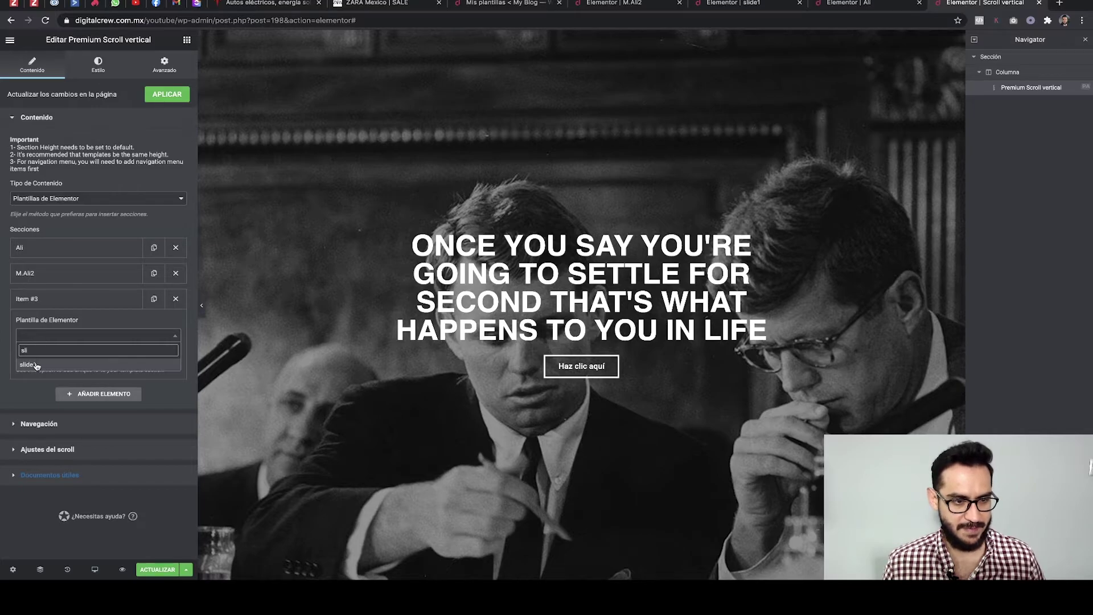
pyautogui.click(28, 364)
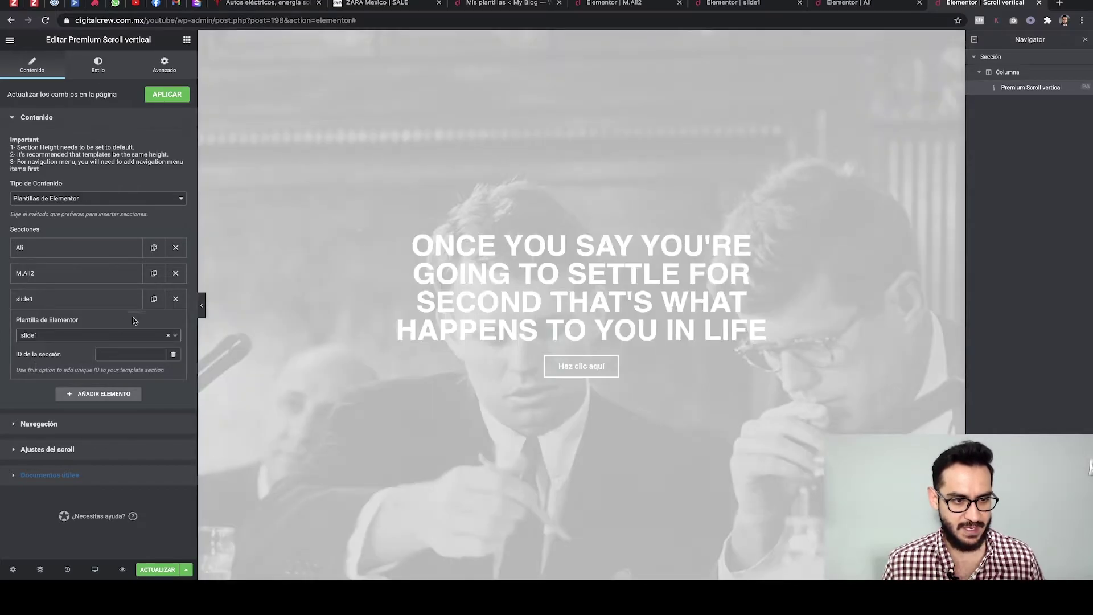
pyautogui.scroll(-3, 500, 353)
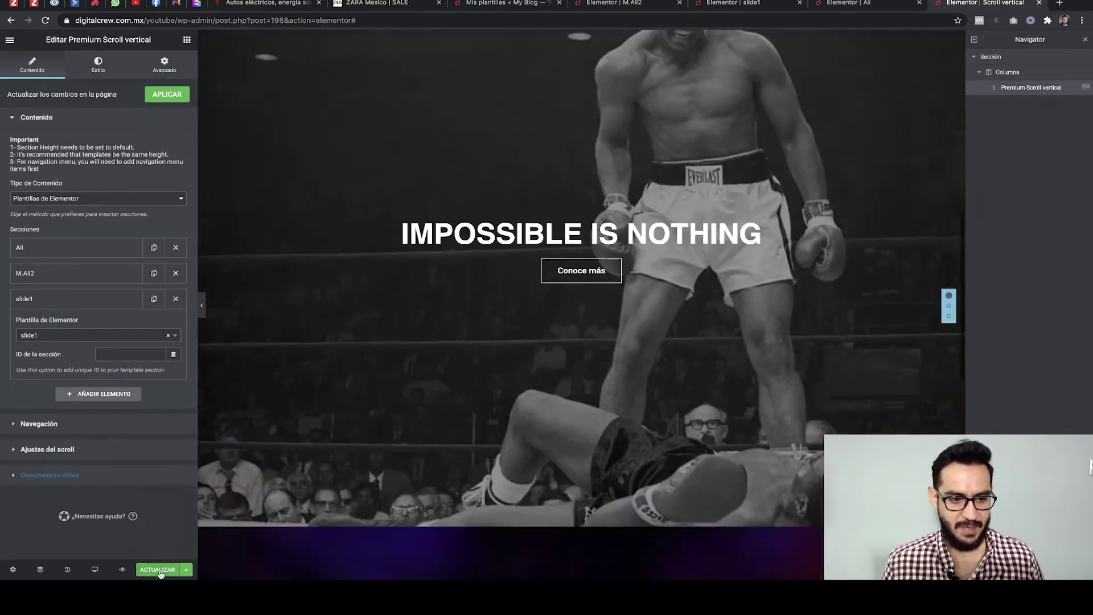
pyautogui.click(151, 569)
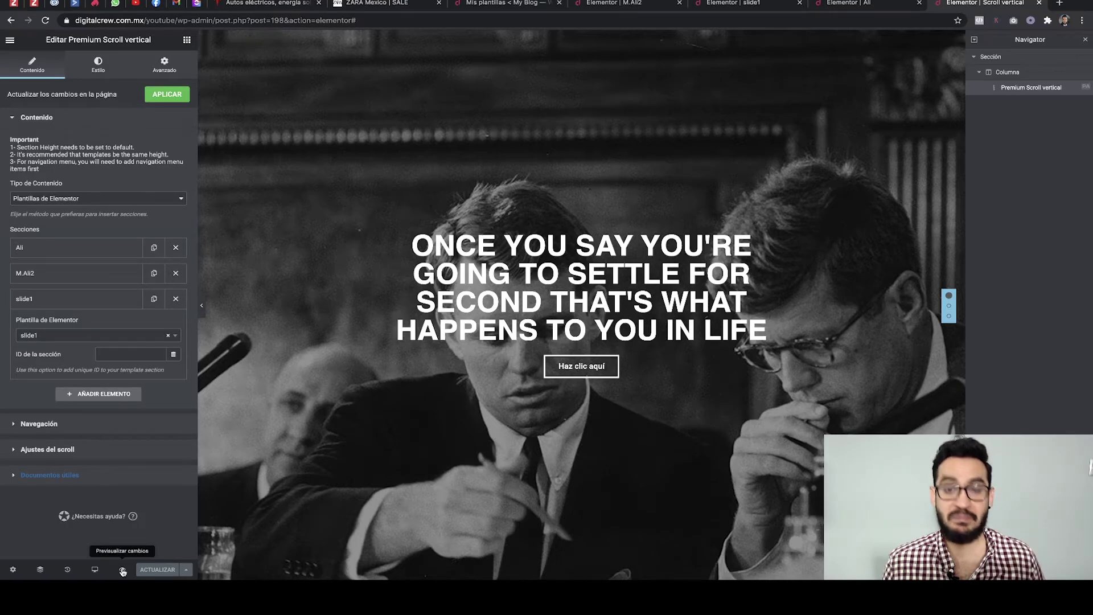
# Preview the Scroll vertical page and scroll back and forth through its three full-screen slides to check the transitions and backgrounds
pyautogui.click(122, 570)
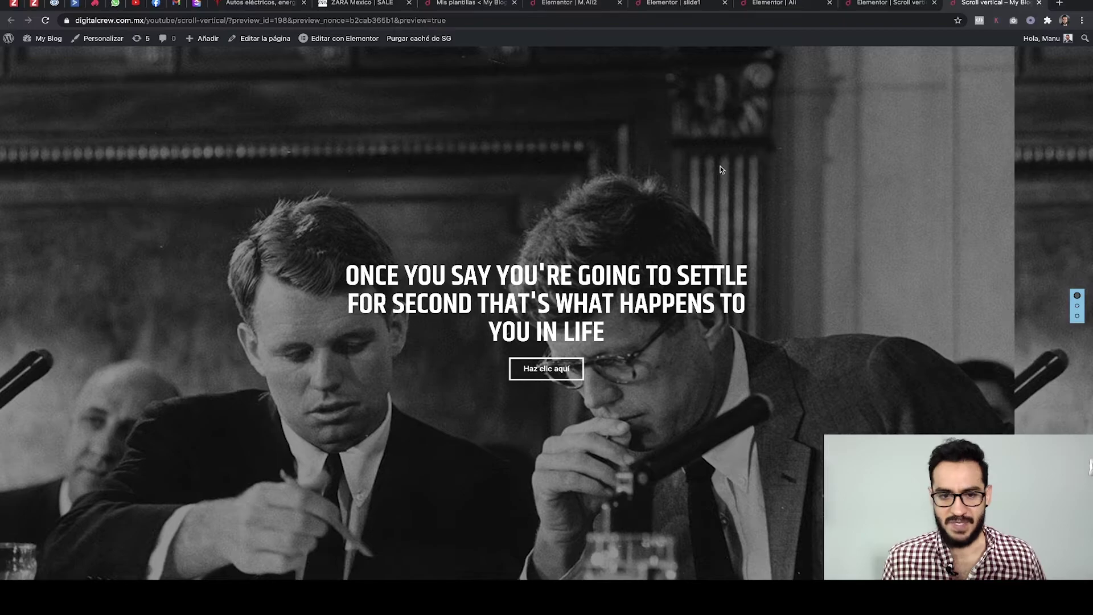
pyautogui.scroll(-2, 721, 170)
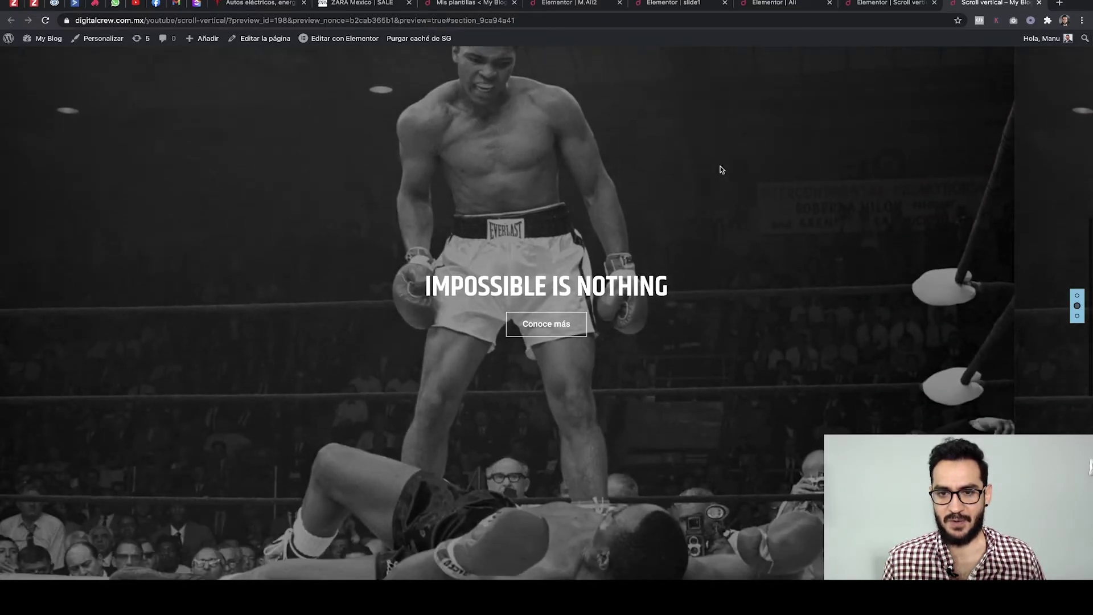
pyautogui.scroll(-2, 721, 169)
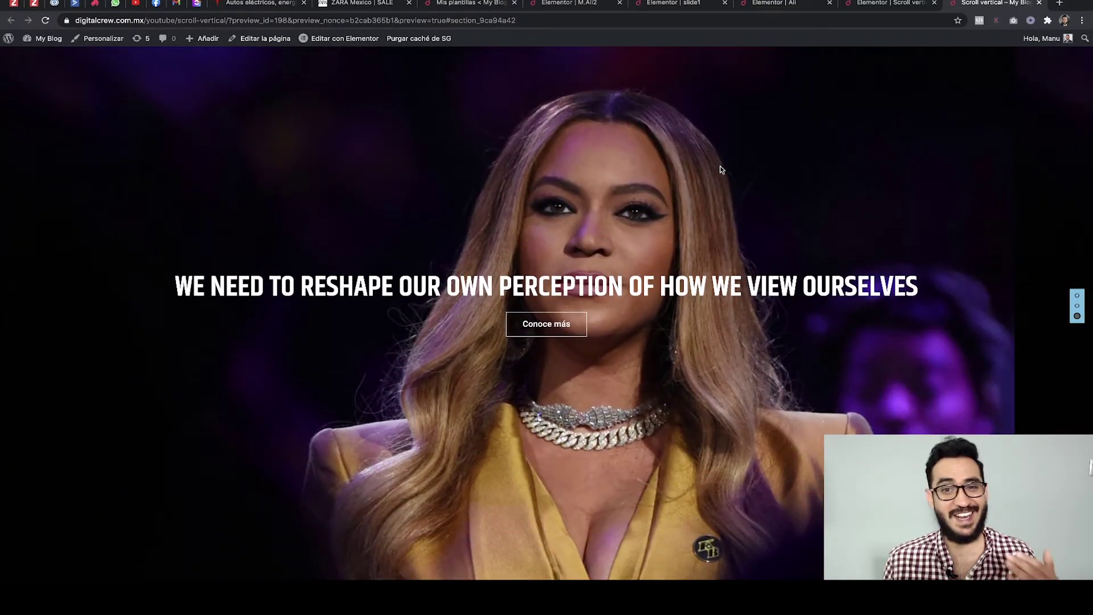
pyautogui.scroll(4, 721, 169)
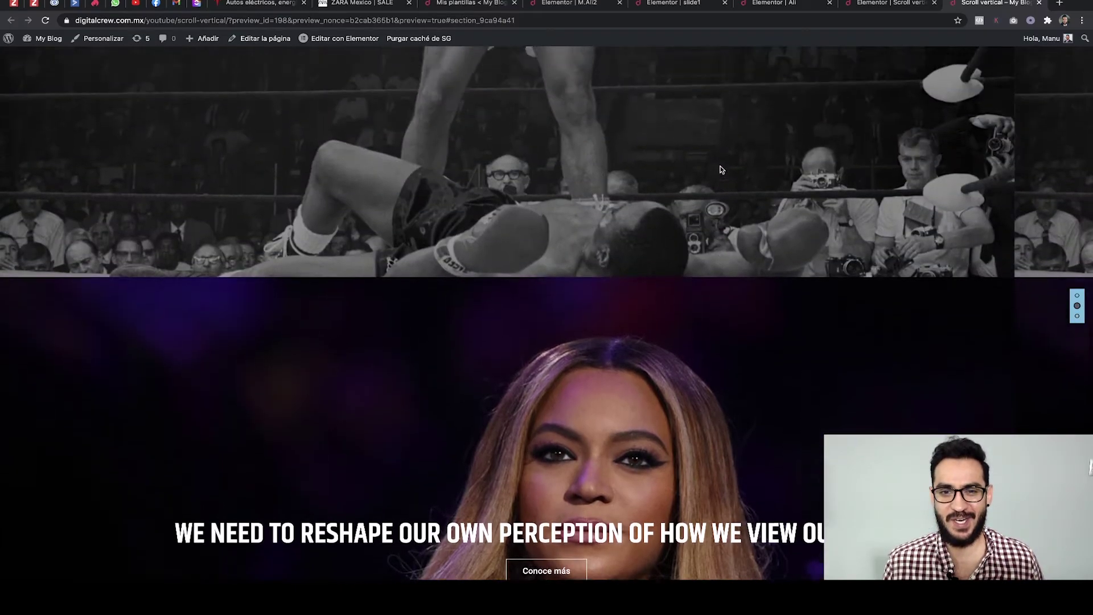
pyautogui.scroll(-2, 721, 169)
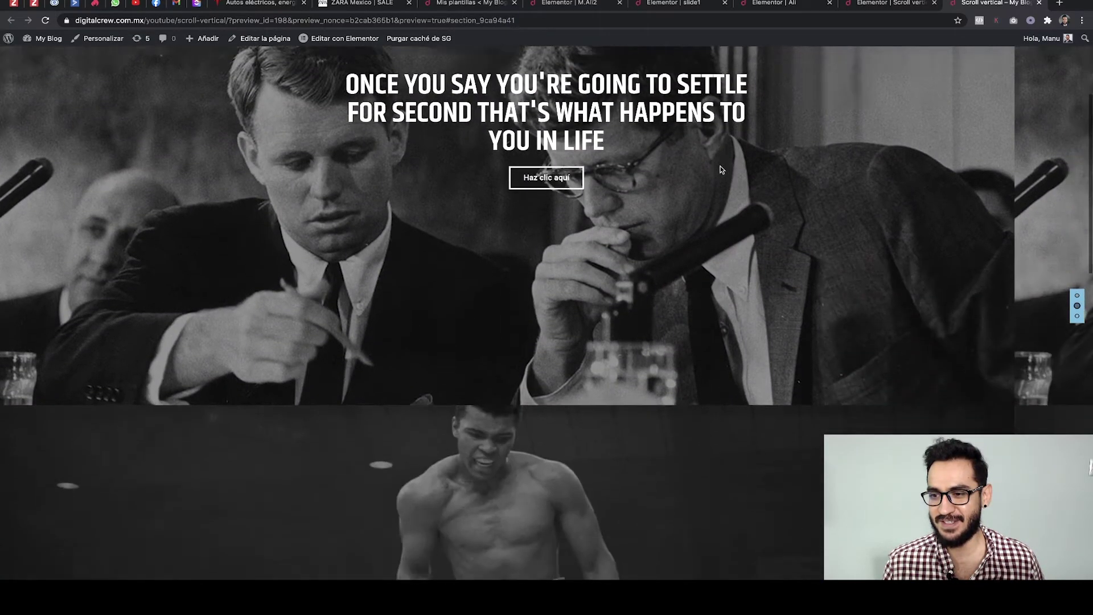
pyautogui.scroll(-2, 721, 169)
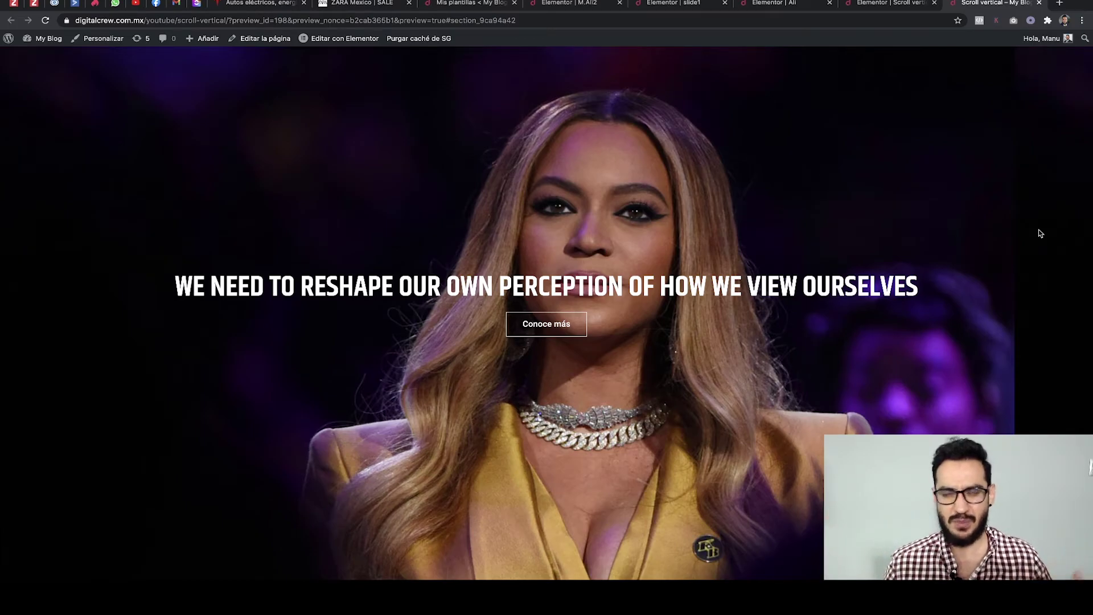
pyautogui.scroll(2, 941, 210)
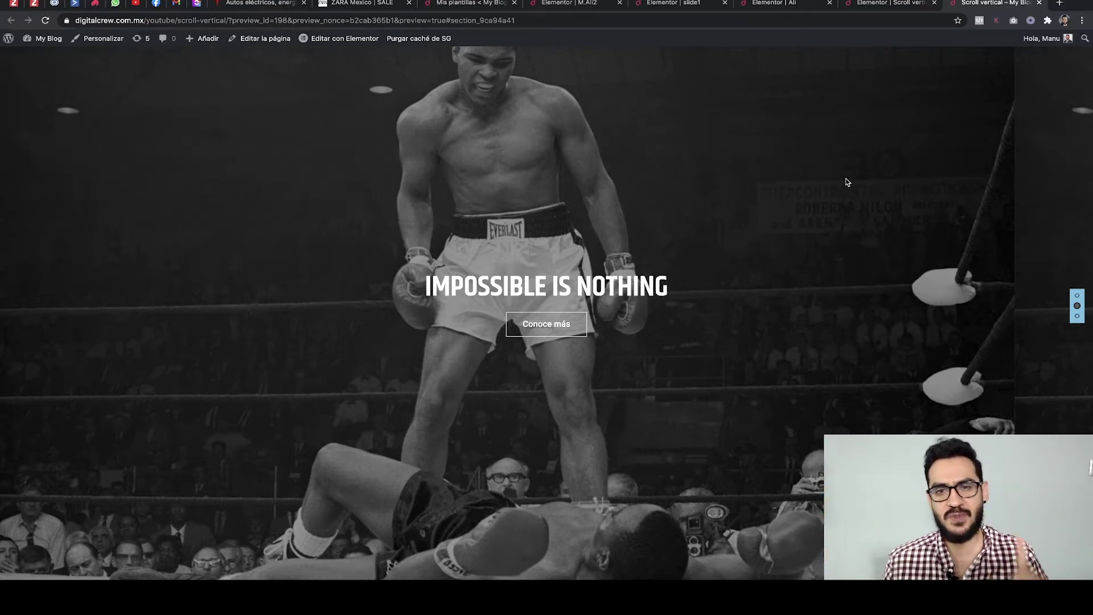
pyautogui.scroll(-1, 667, 89)
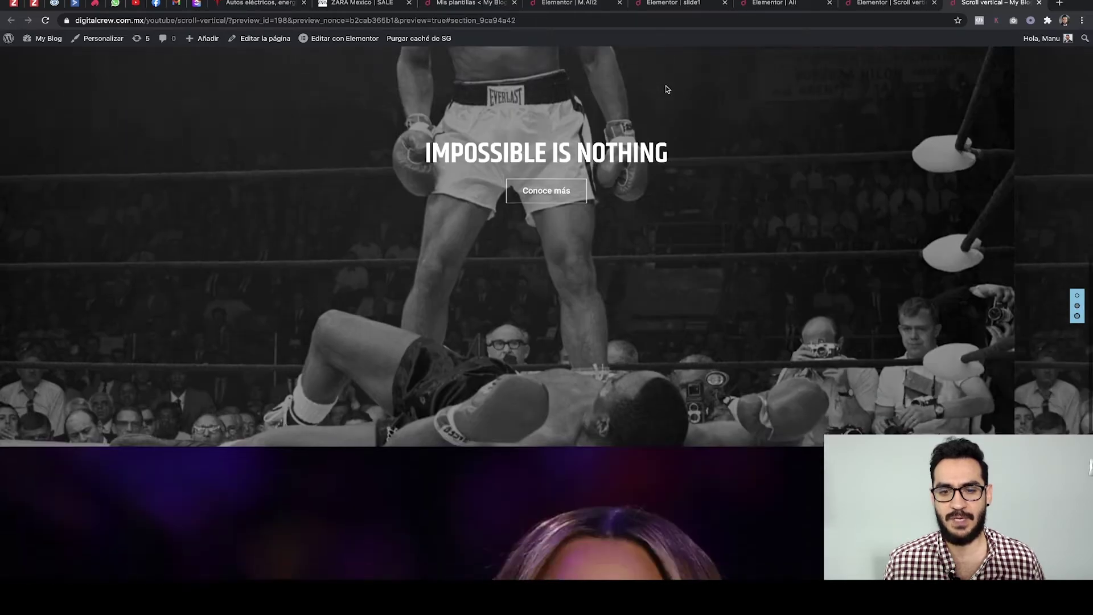
pyautogui.scroll(2, 666, 86)
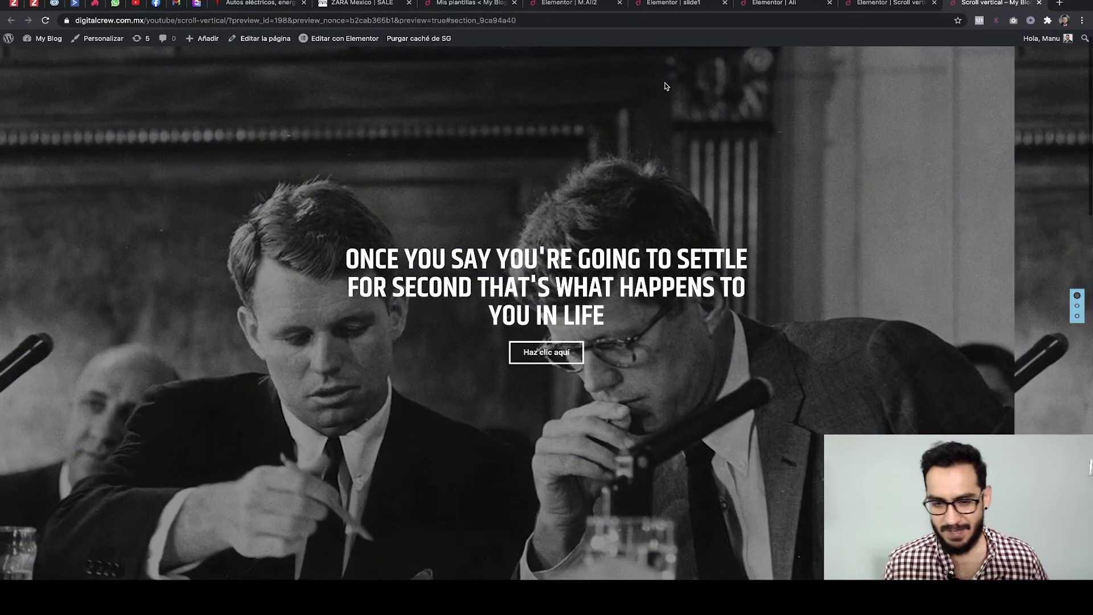
pyautogui.scroll(-1, 666, 87)
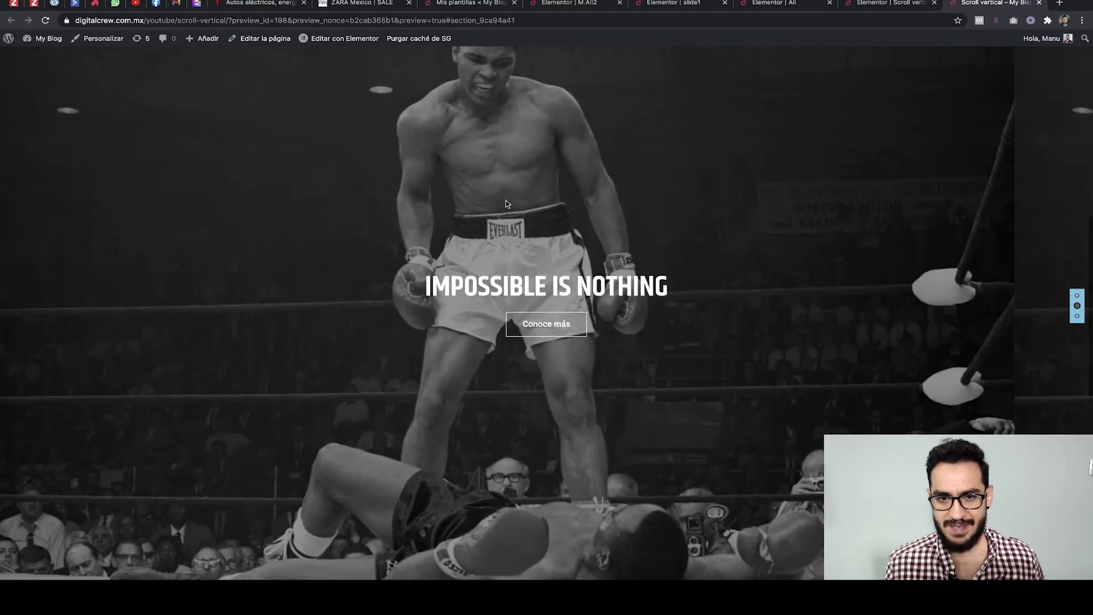
# Switch to the M.Ali2 template editor and set the section's background image position to Centro centro
pyautogui.click(686, 5)
pyautogui.click(772, 7)
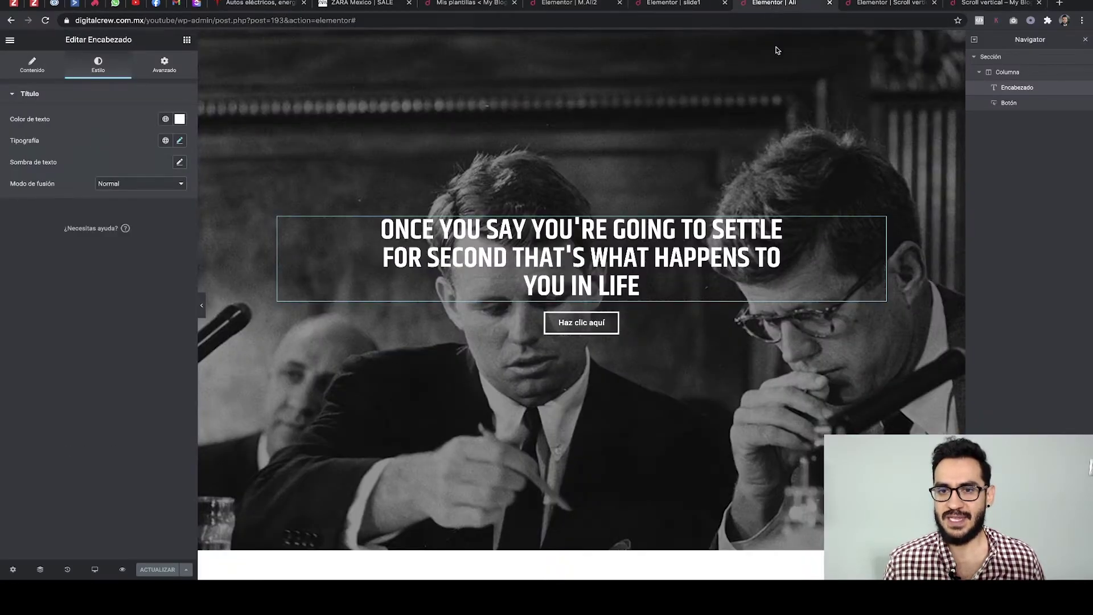
pyautogui.click(867, 7)
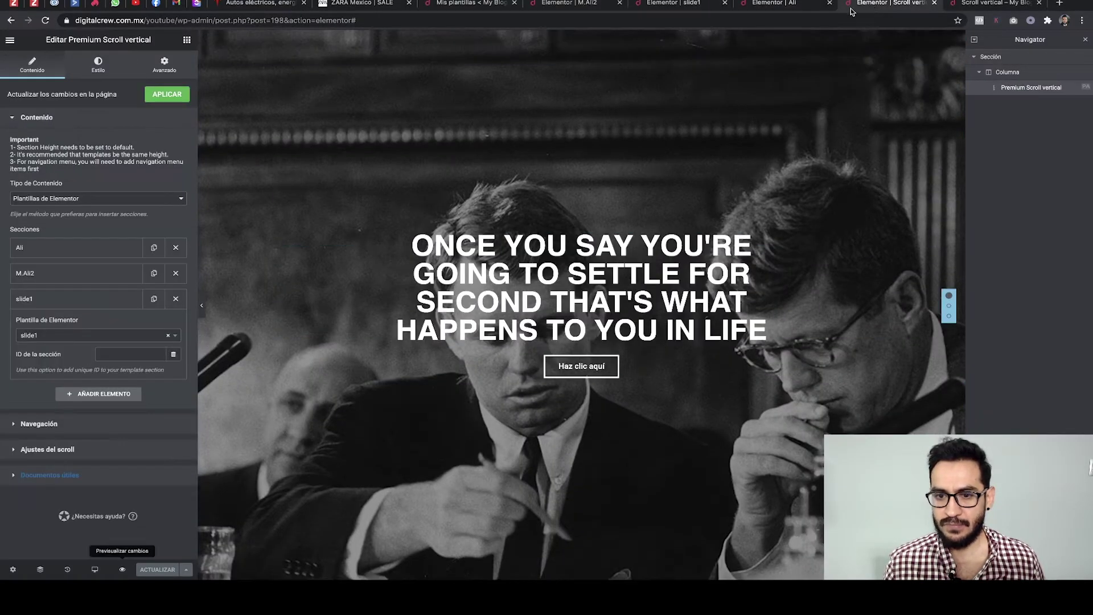
pyautogui.click(573, 9)
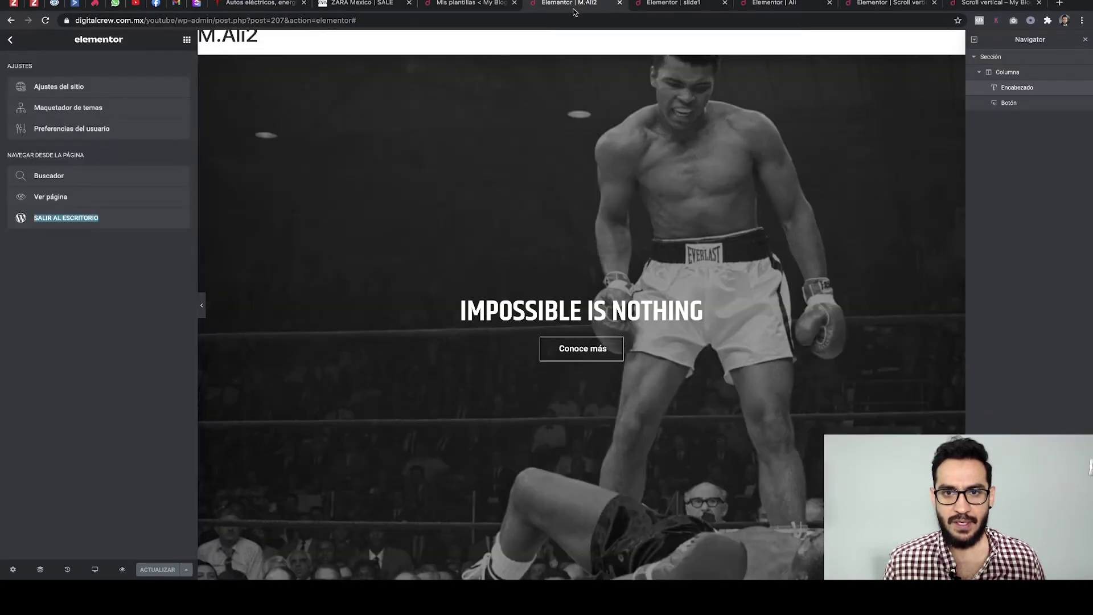
pyautogui.click(991, 57)
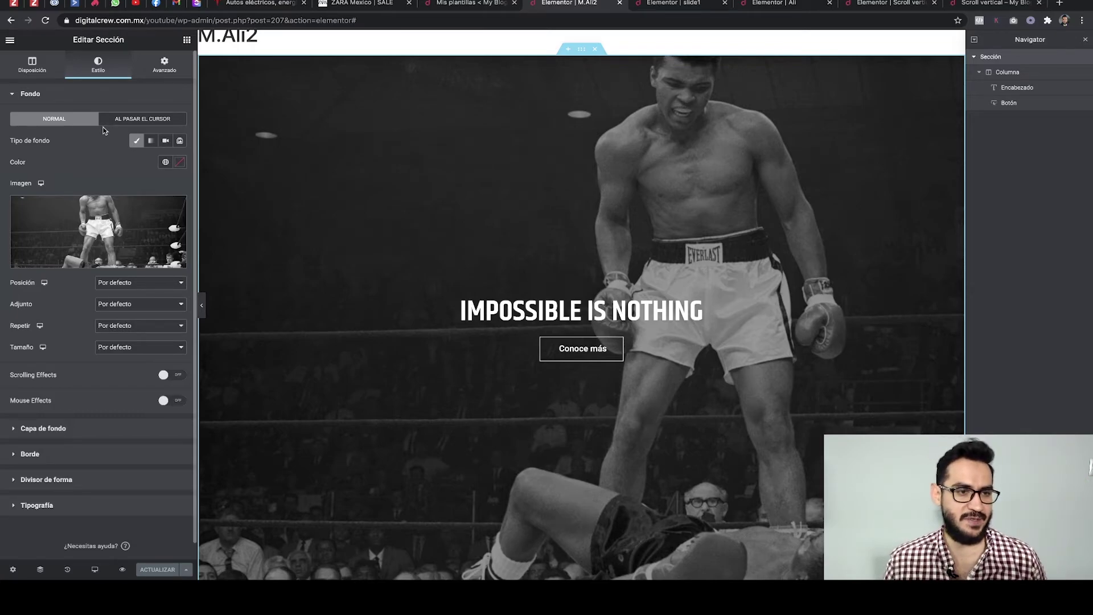
pyautogui.click(126, 283)
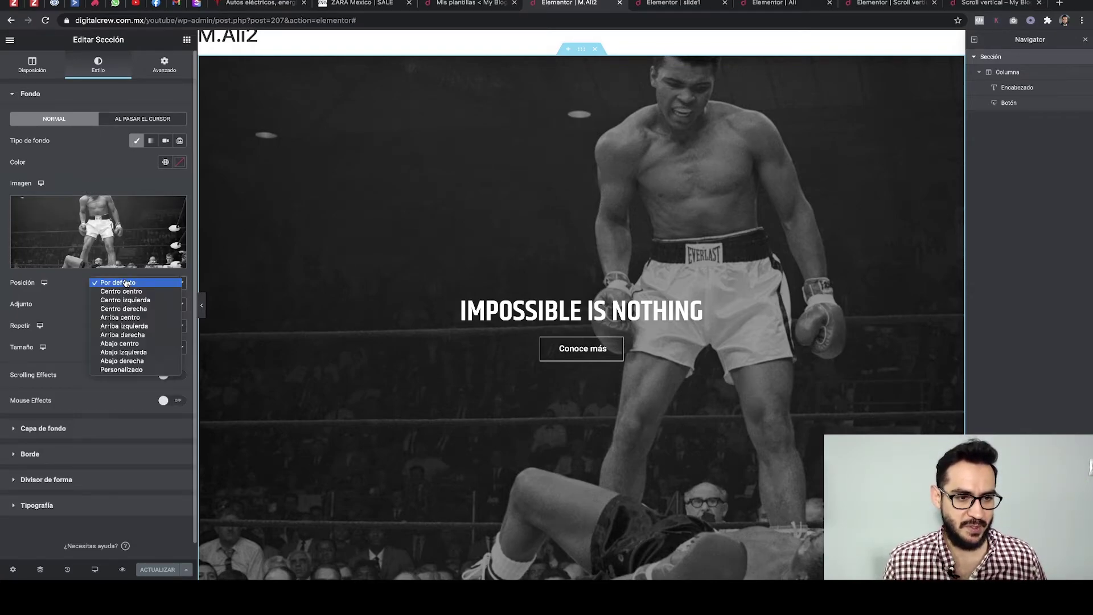
pyautogui.click(137, 292)
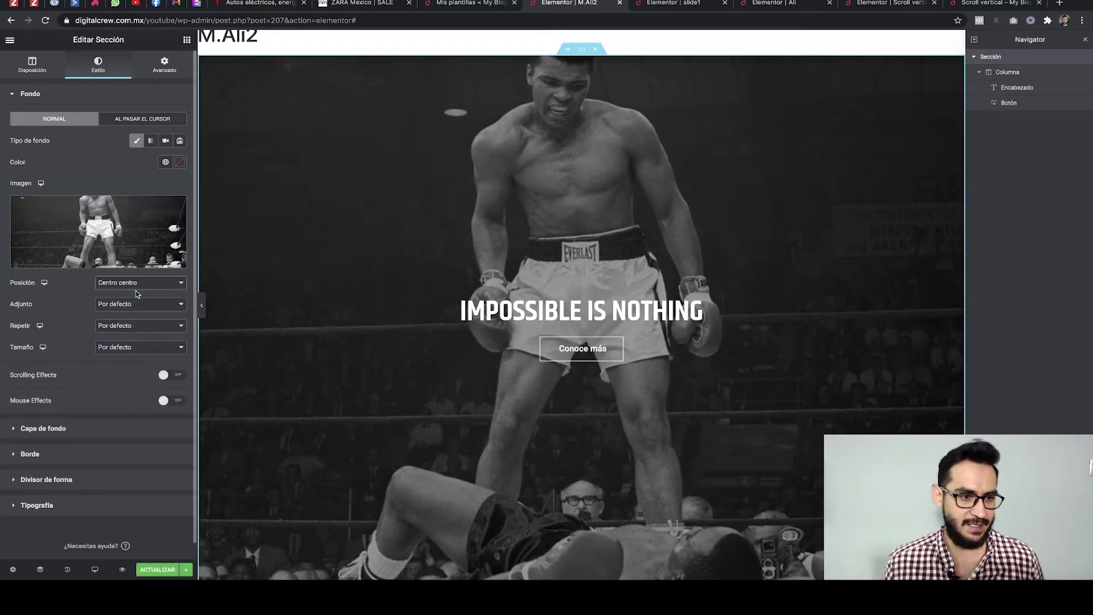
# Try the Contiene size on the section's background image, and set it to Abarcar instead
pyautogui.click(117, 347)
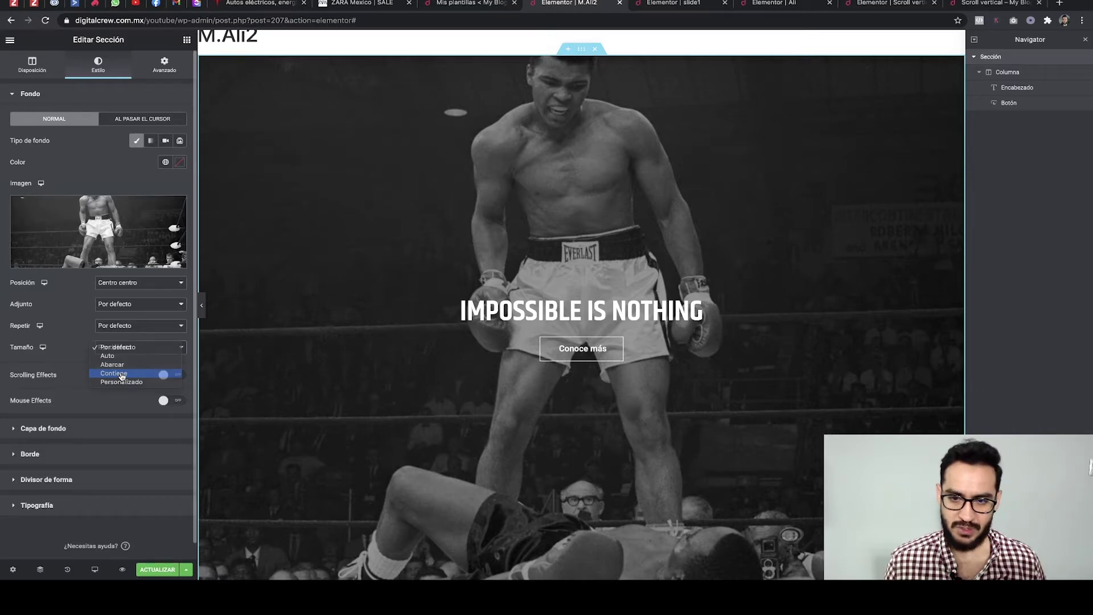
pyautogui.click(121, 374)
pyautogui.click(126, 351)
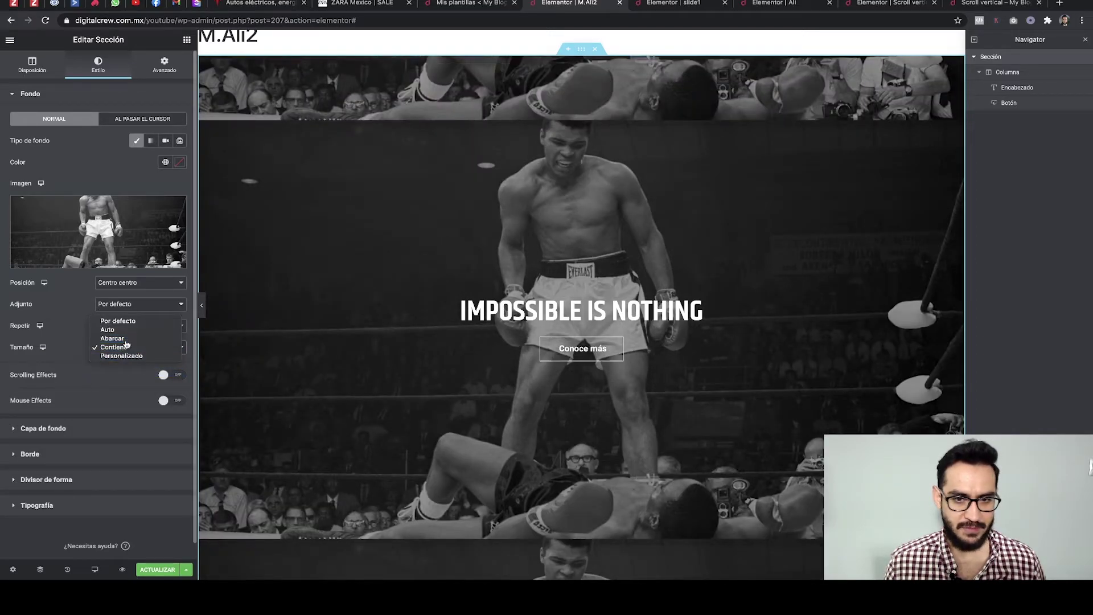
pyautogui.click(126, 341)
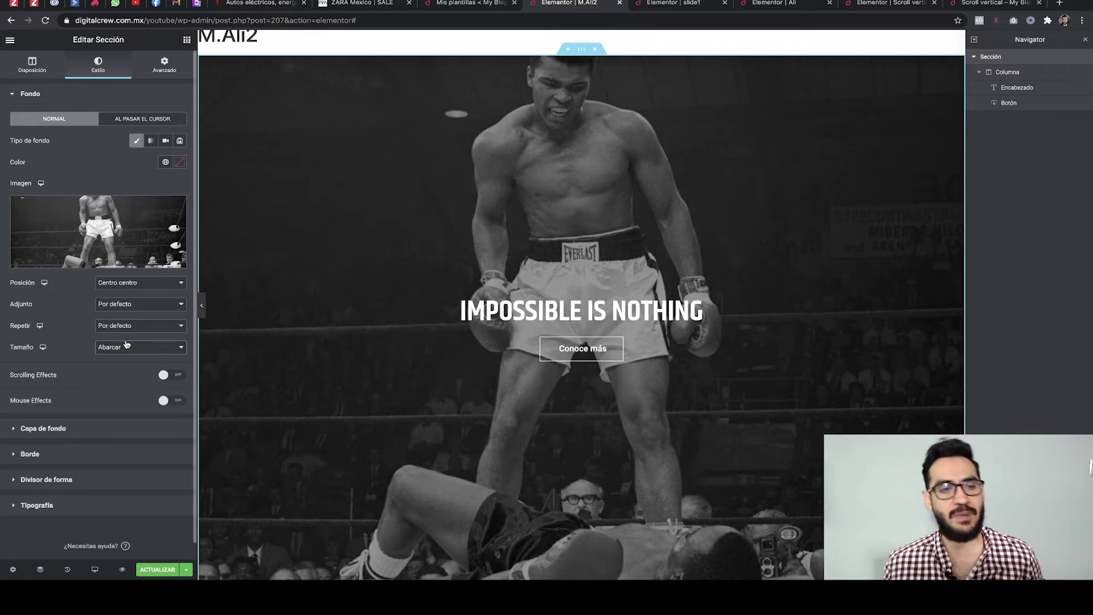
# Check the background image's attachment details in the media library without replacing it, and update the M.Ali2 template
pyautogui.click(110, 219)
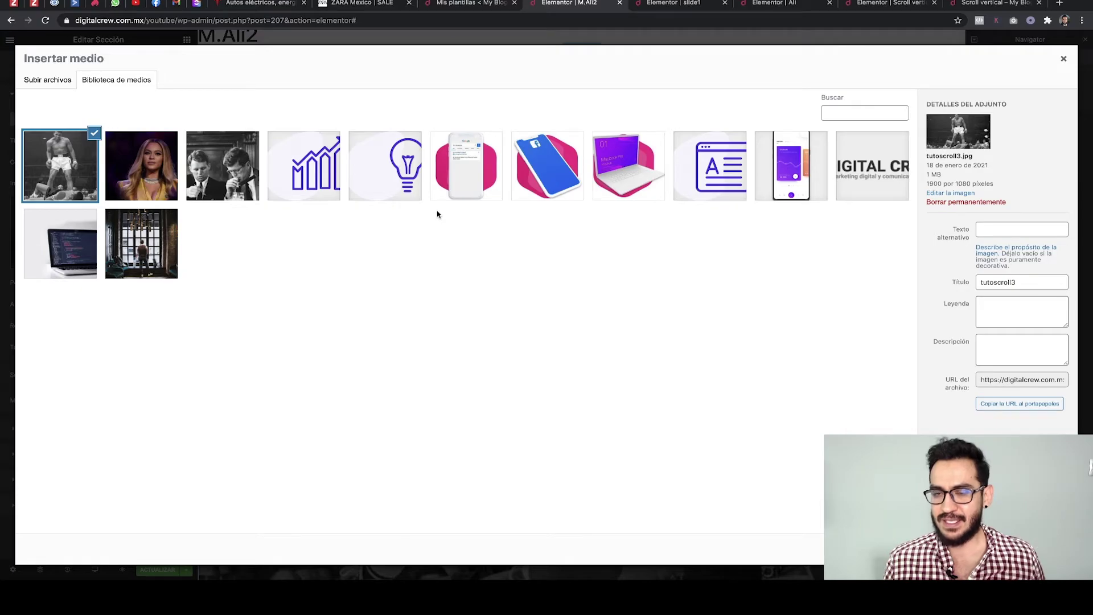
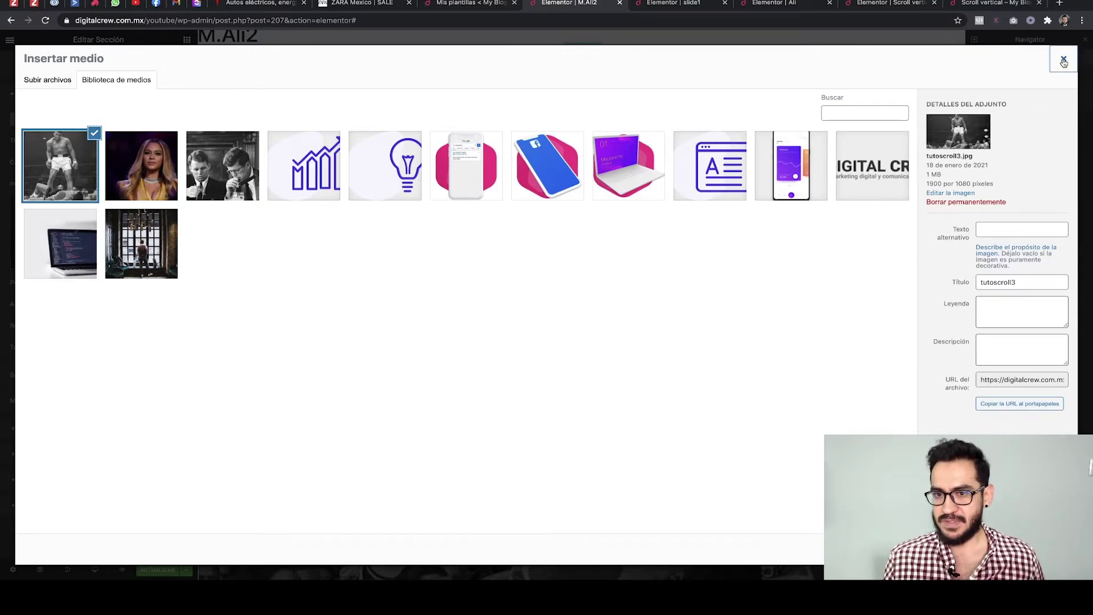
pyautogui.click(1063, 59)
pyautogui.click(154, 571)
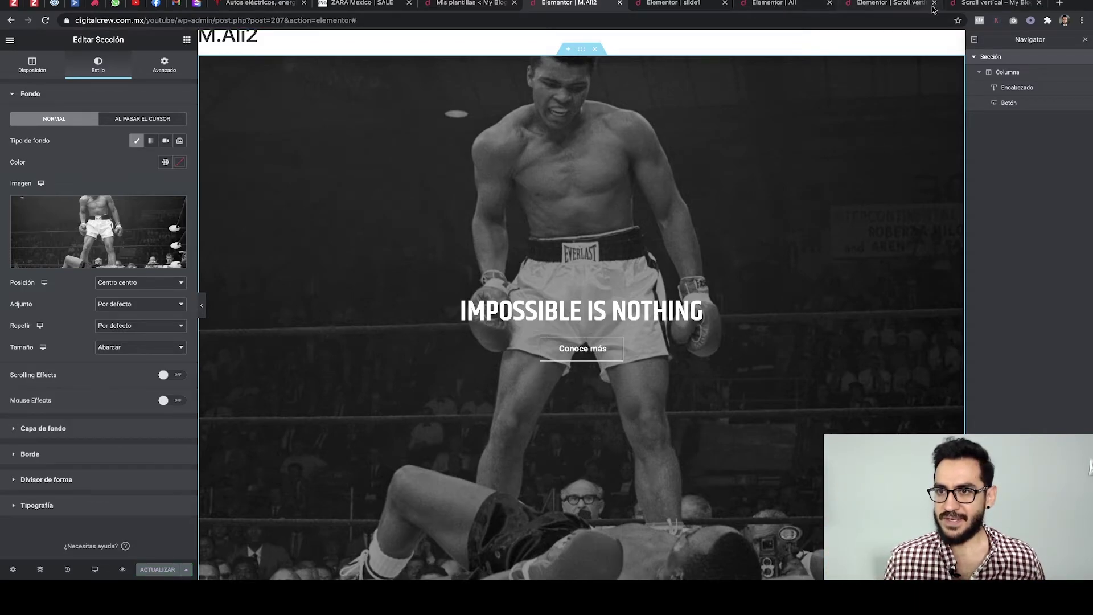
# Return to the Scroll vertical preview and examine the slides by scrolling and by jumping to the second slide with the navigation dots
pyautogui.click(981, 4)
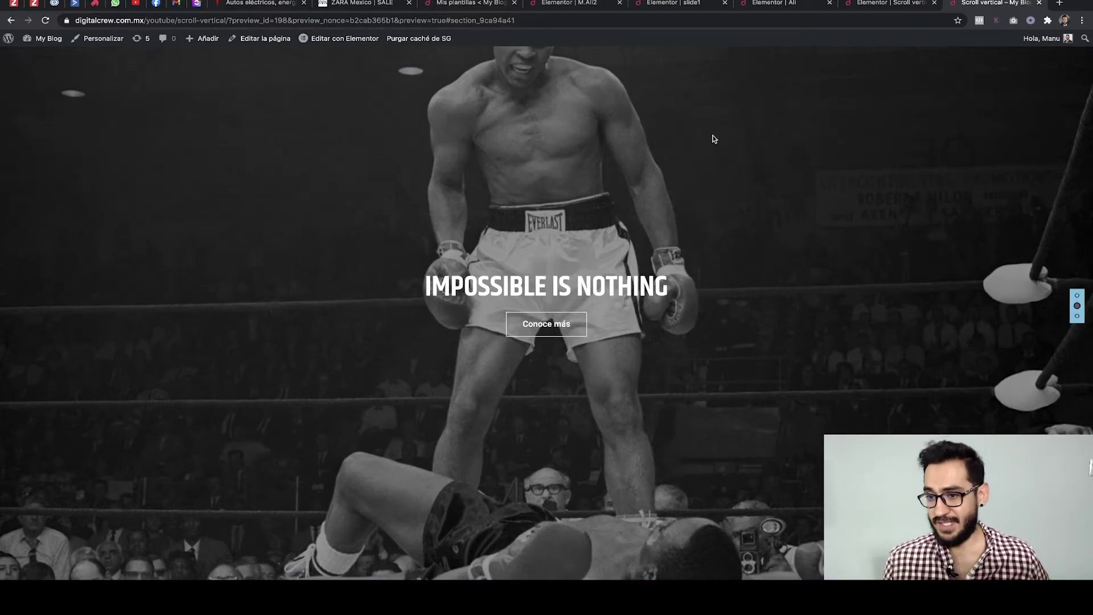
pyautogui.scroll(3, 714, 139)
pyautogui.scroll(-3, 714, 139)
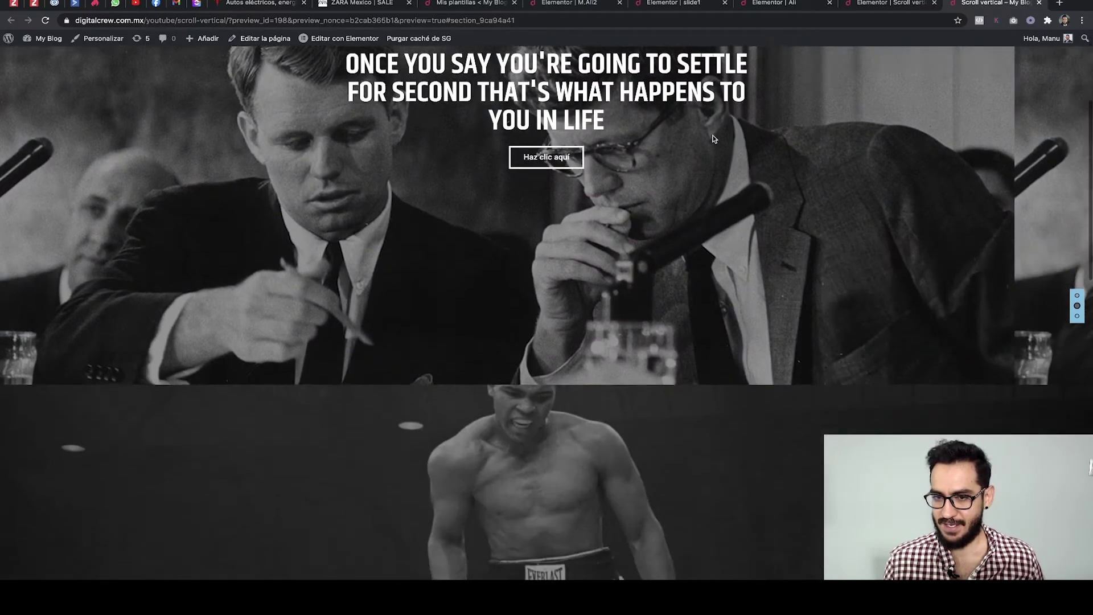
pyautogui.scroll(2, 713, 139)
pyautogui.scroll(-2, 714, 139)
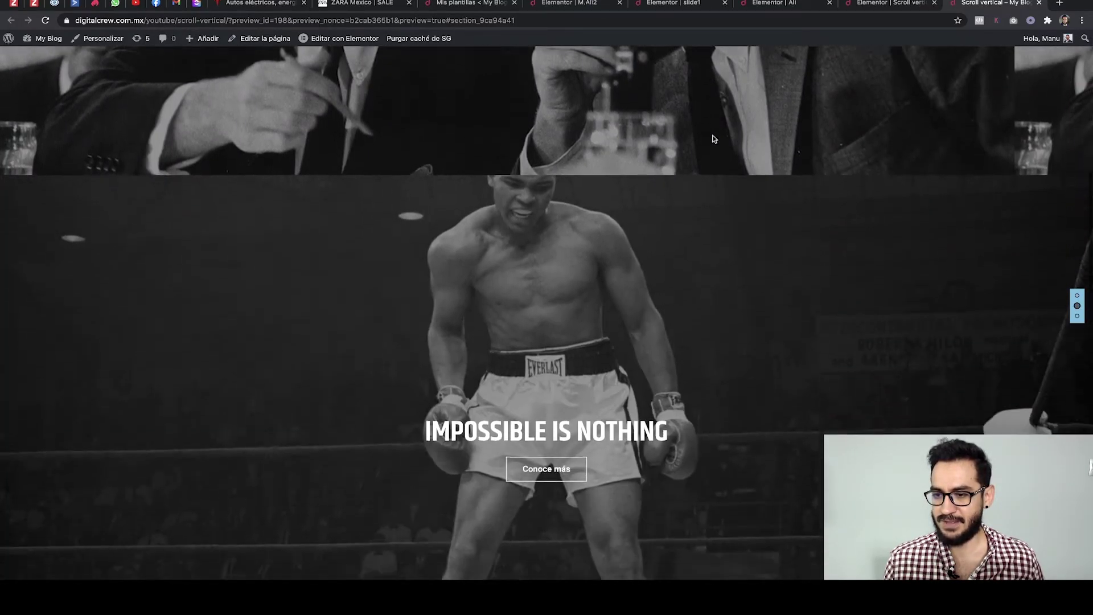
pyautogui.scroll(-2, 714, 139)
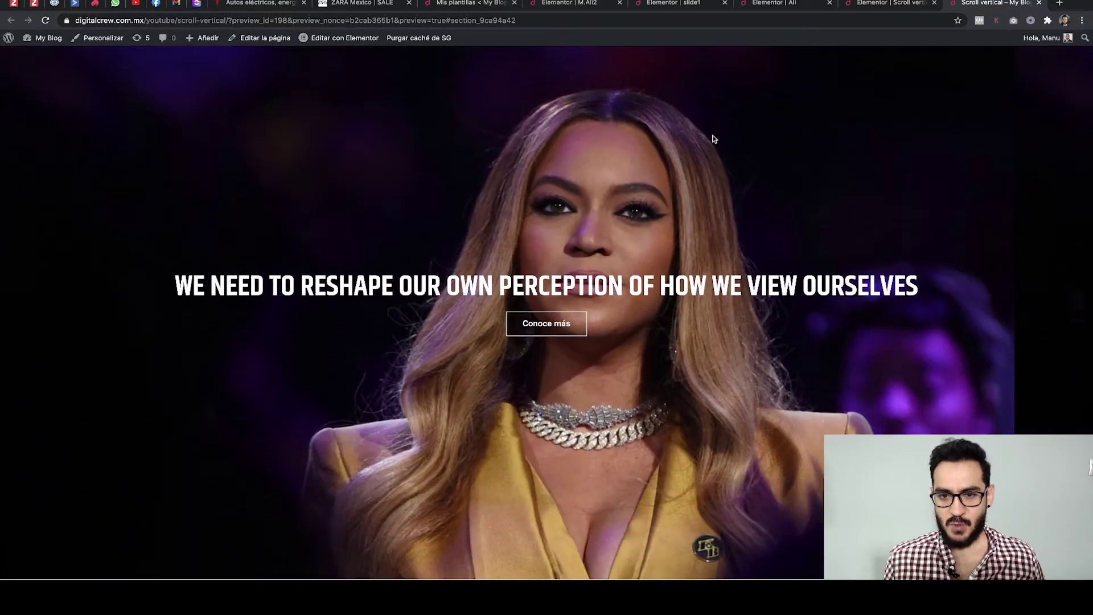
pyautogui.scroll(2, 714, 139)
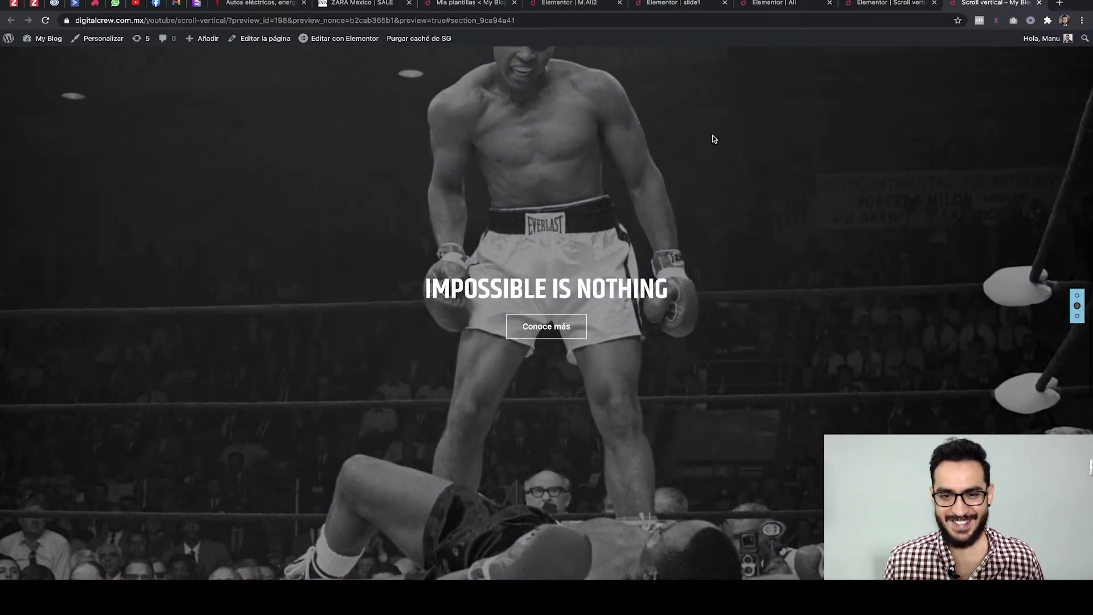
pyautogui.scroll(2, 714, 139)
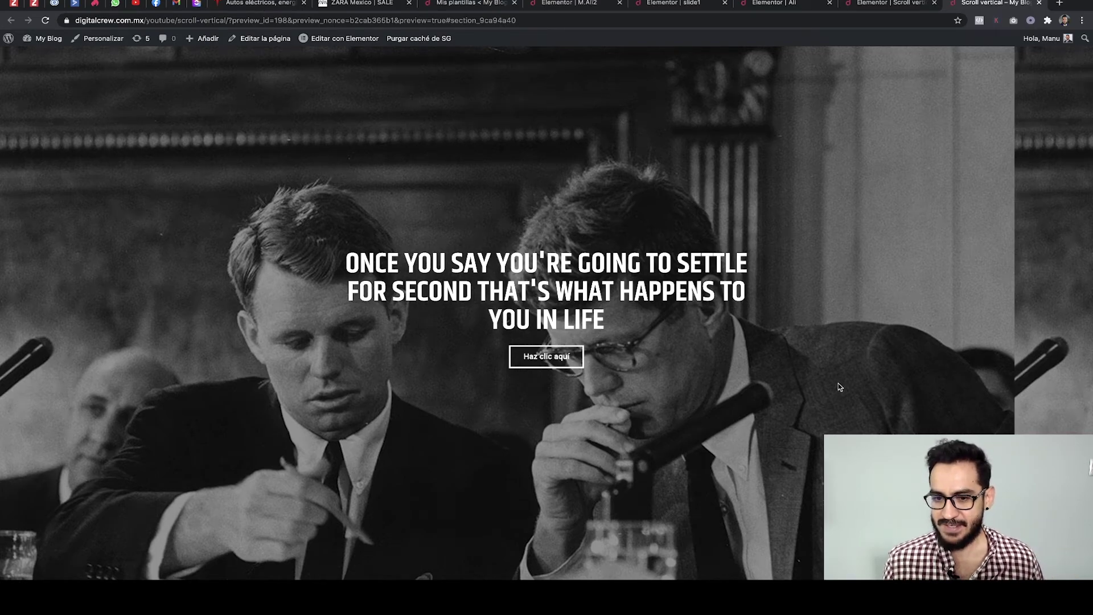
pyautogui.click(1077, 306)
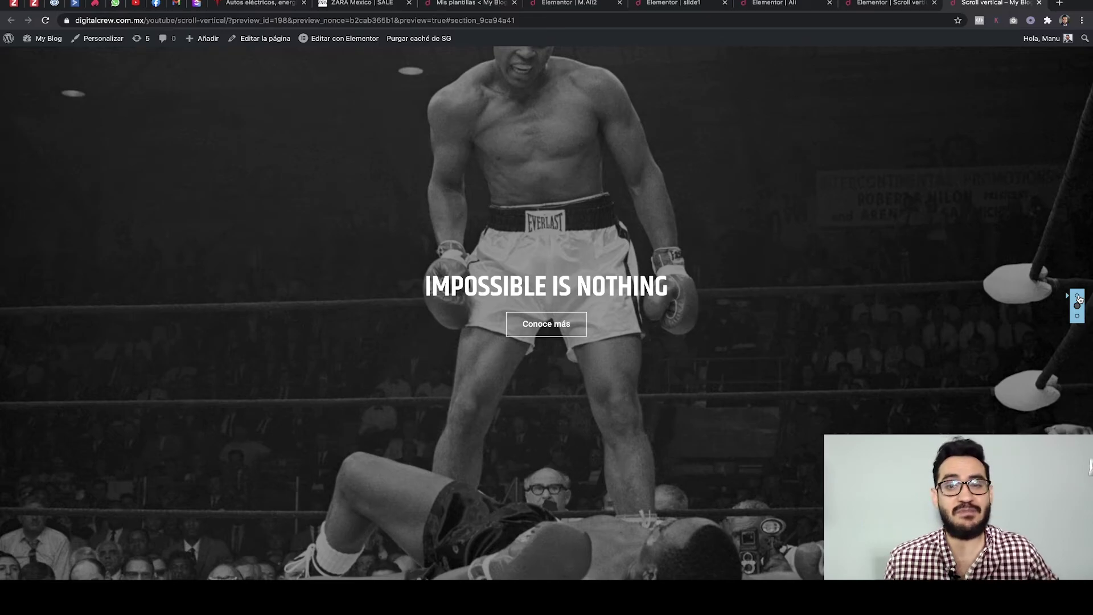
# Test the navigation dots in the Scroll vertical preview by jumping between all three slides, and return to the first slide
pyautogui.click(1077, 296)
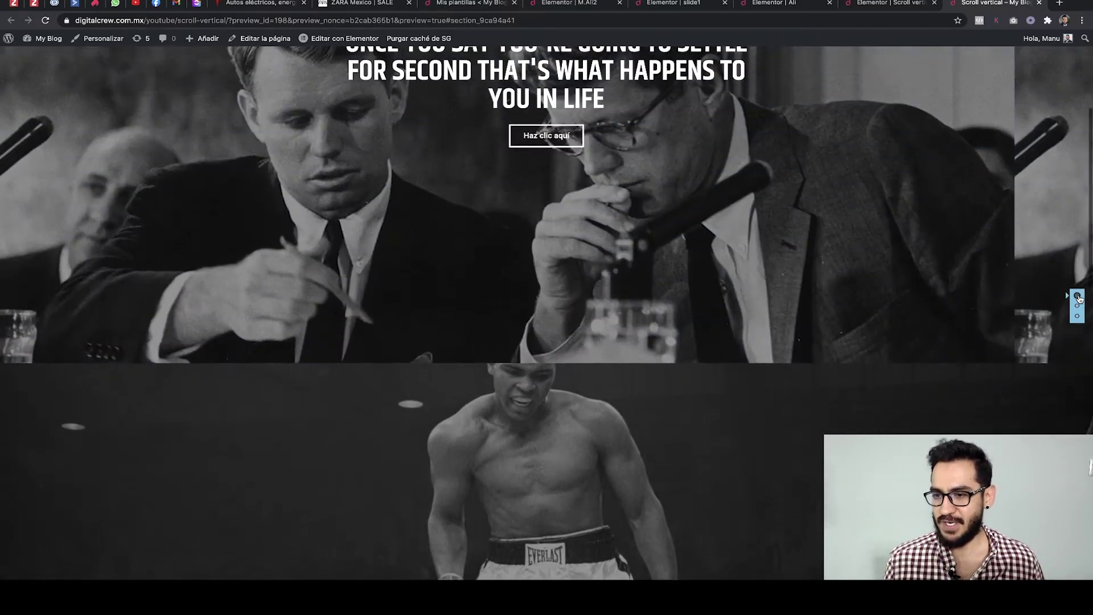
pyautogui.click(1078, 308)
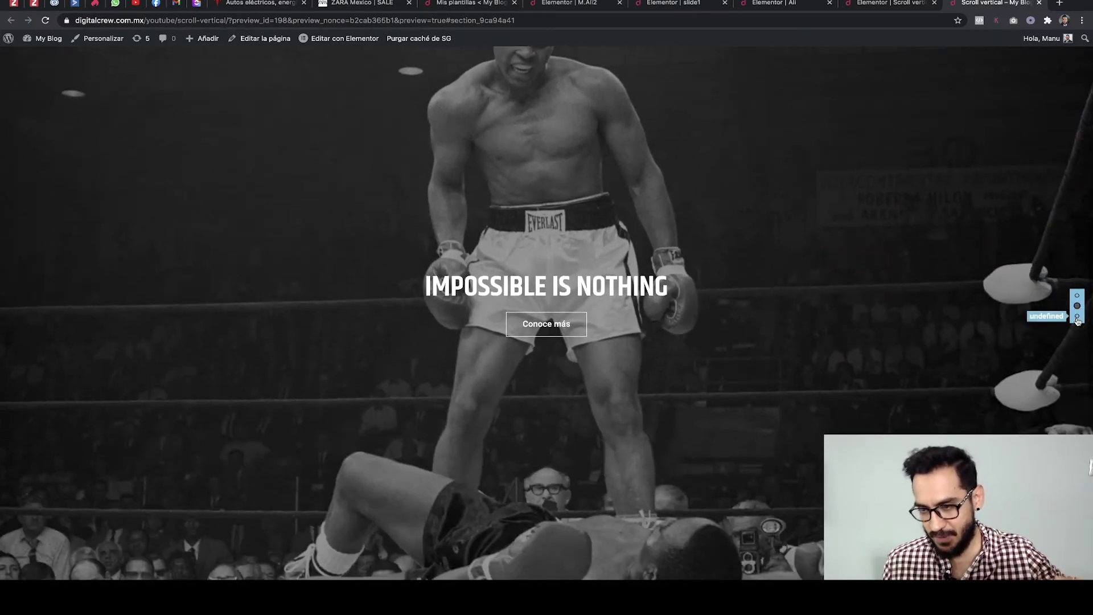
pyautogui.click(1078, 317)
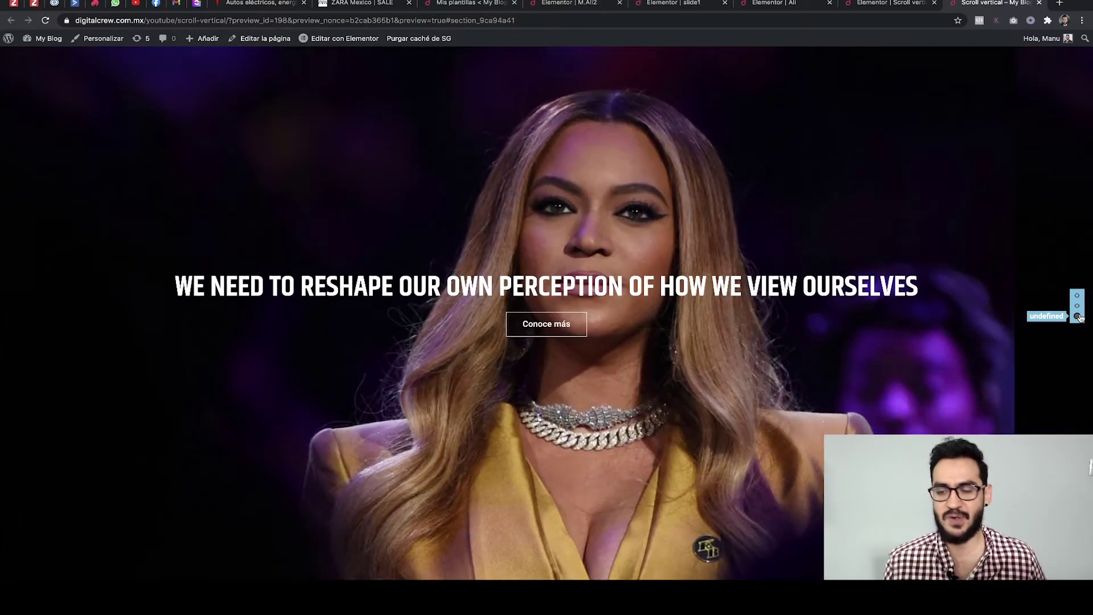
pyautogui.click(1078, 296)
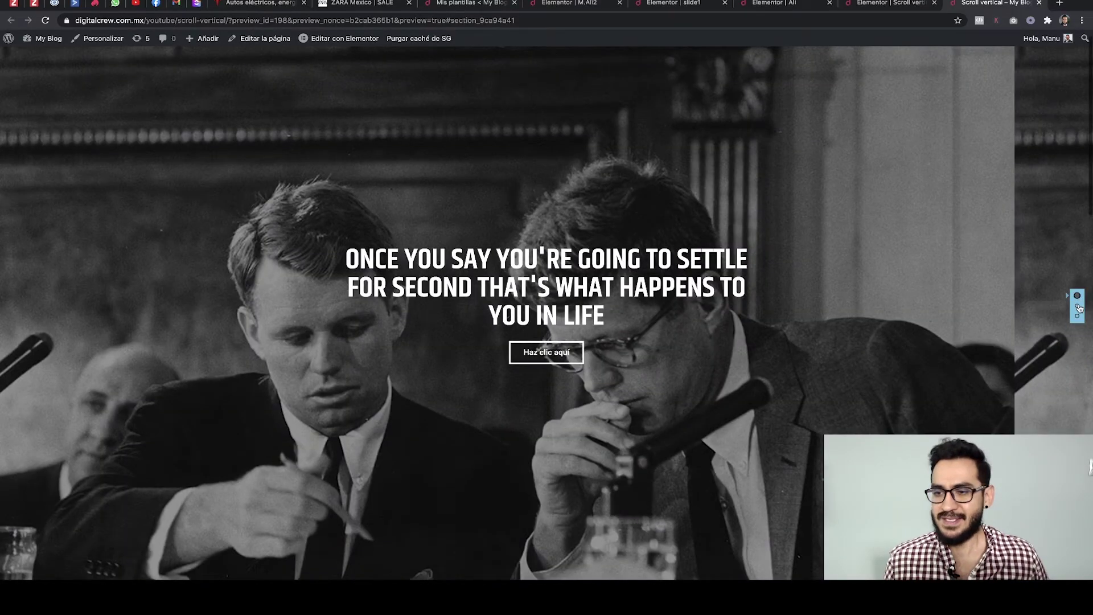
pyautogui.click(1078, 306)
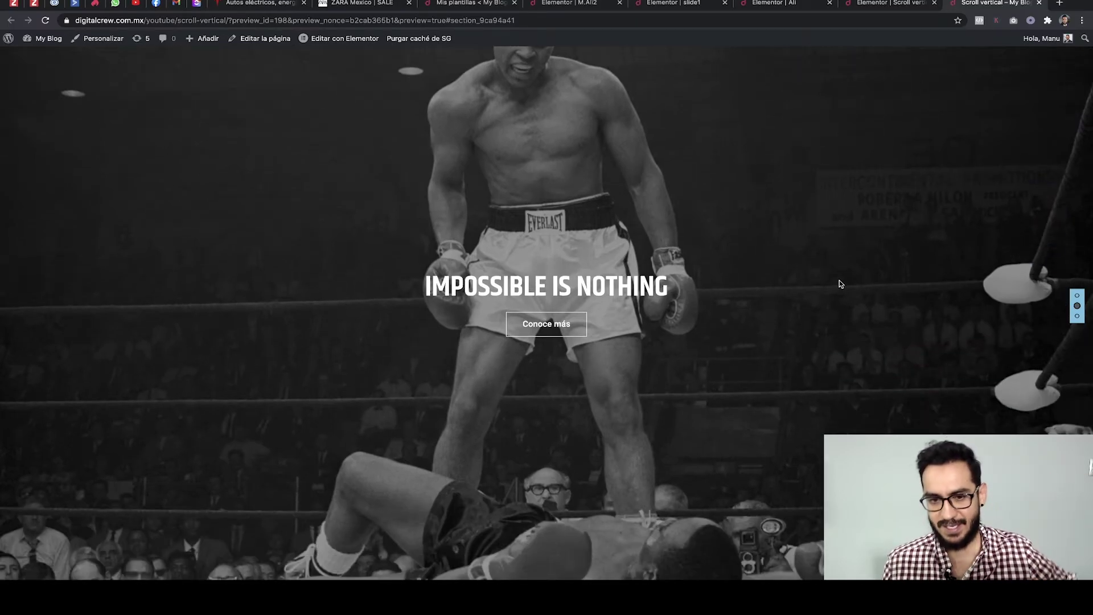
pyautogui.scroll(2, 787, 269)
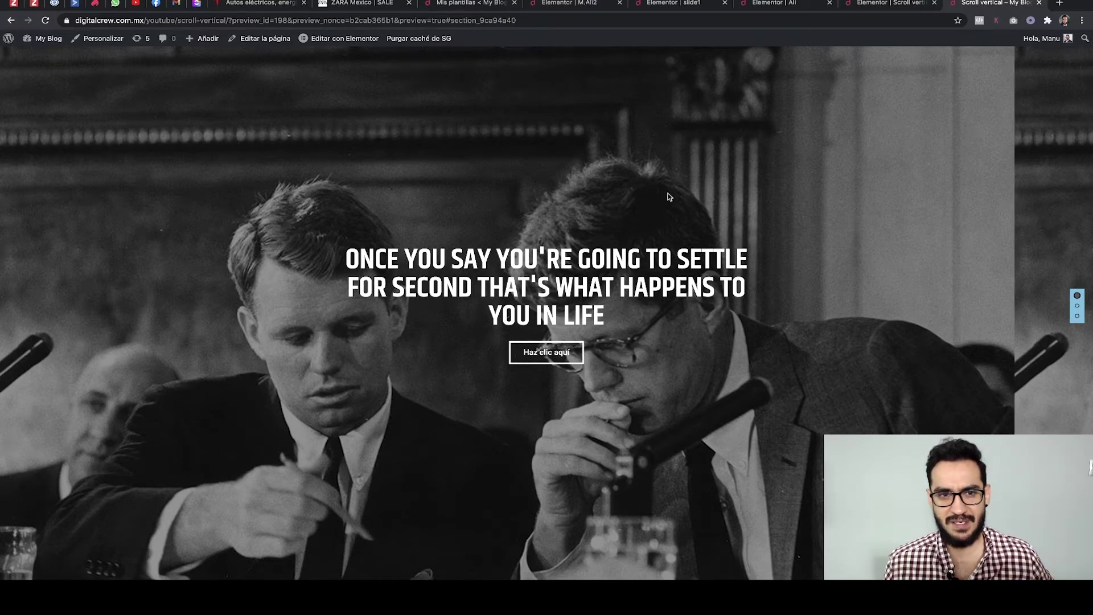
# Return to the Scroll vertical page editor and turn off Tooltips Text in the Premium Scroll vertical widget's Navegación settings
pyautogui.click(896, 4)
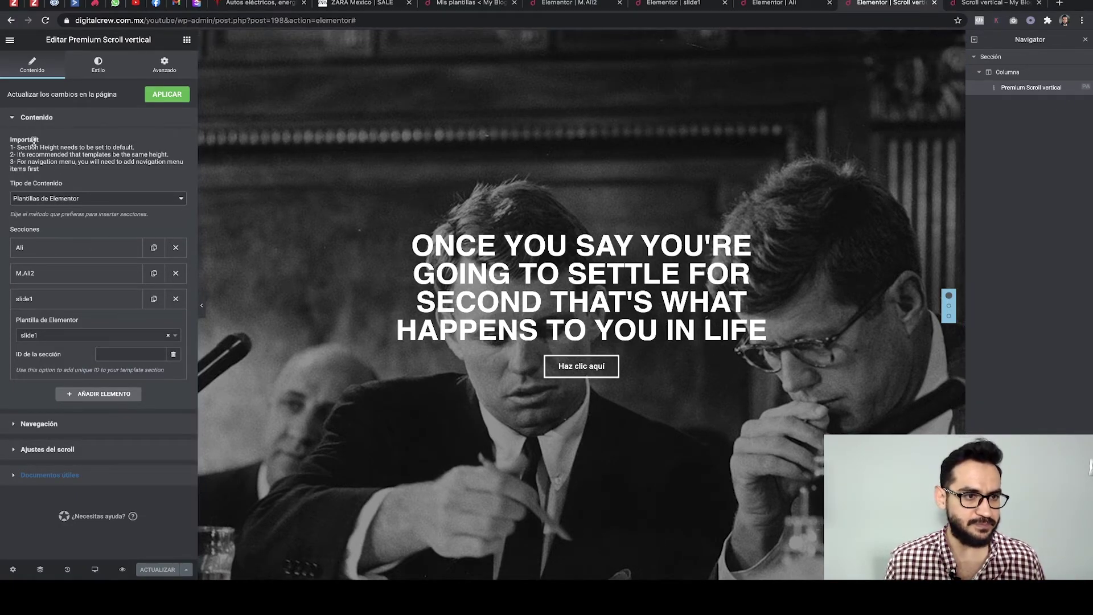
pyautogui.click(14, 118)
pyautogui.click(17, 146)
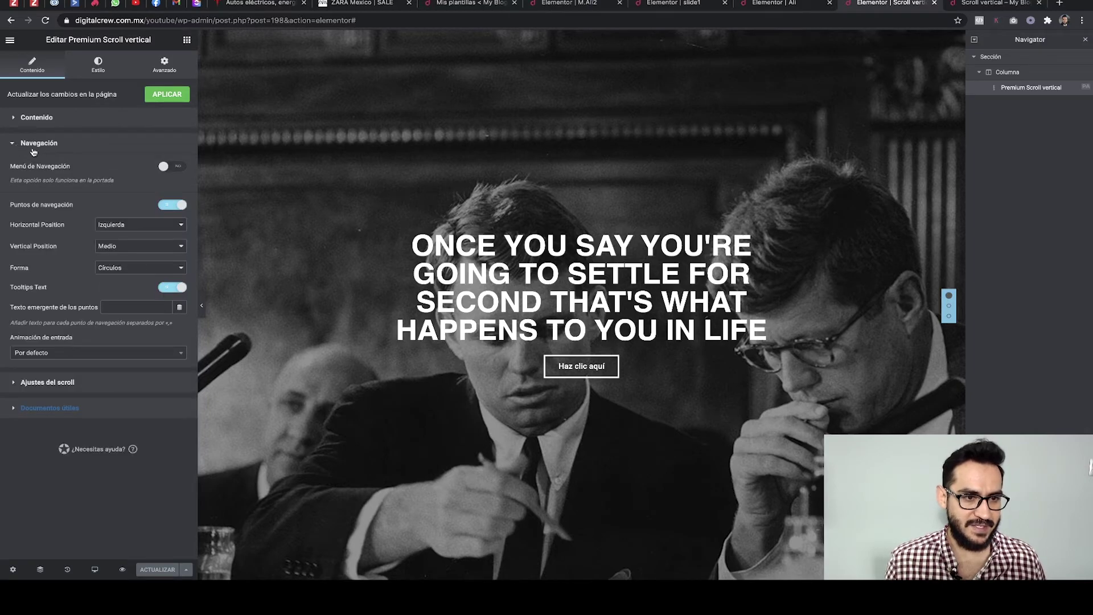
pyautogui.click(125, 228)
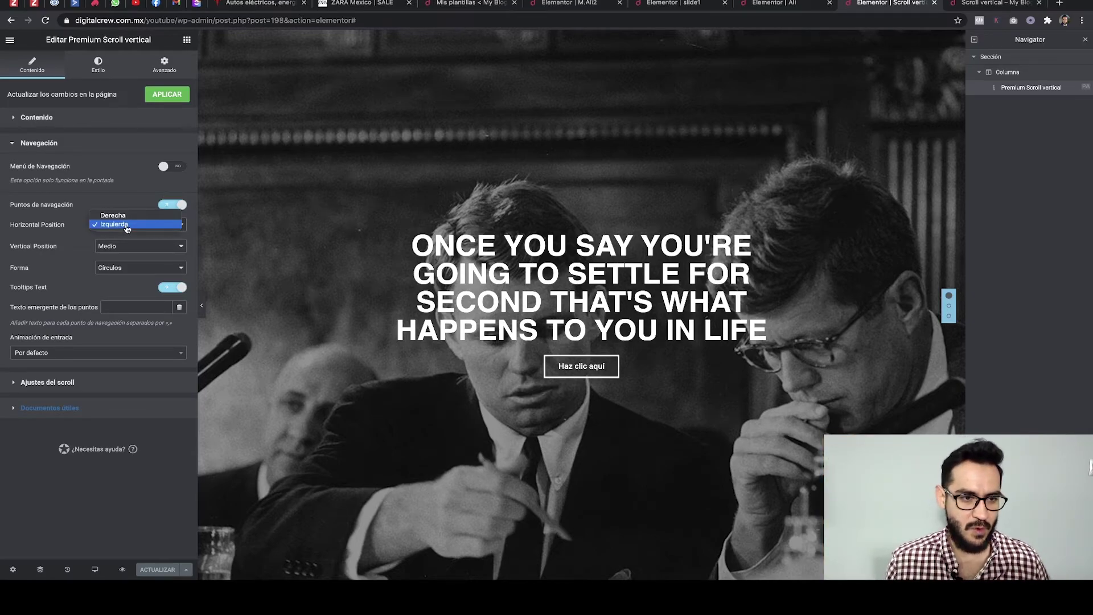
pyautogui.click(53, 223)
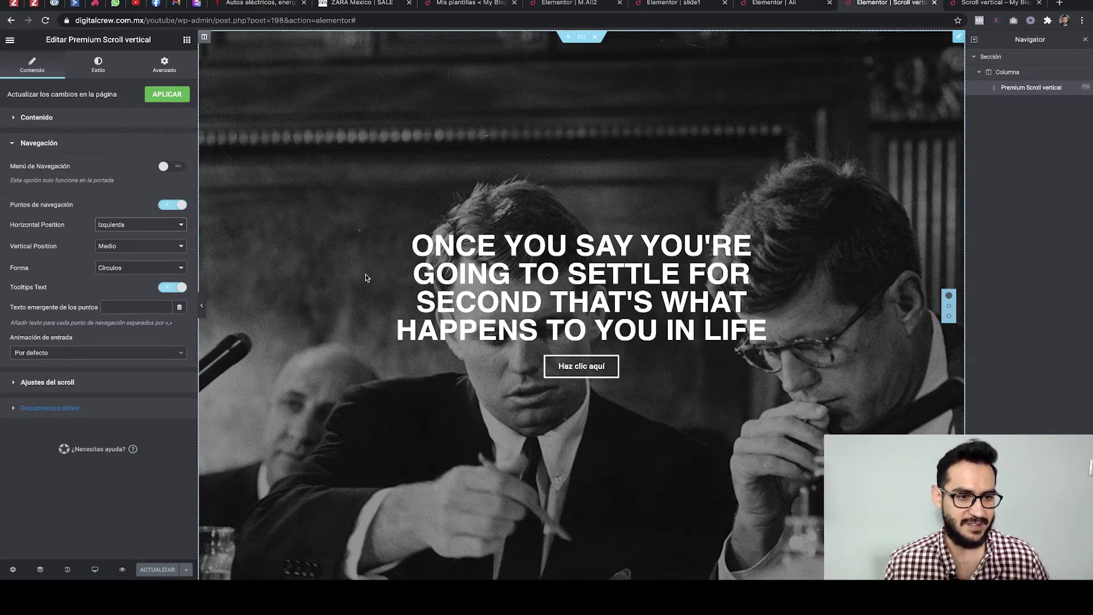
pyautogui.click(167, 287)
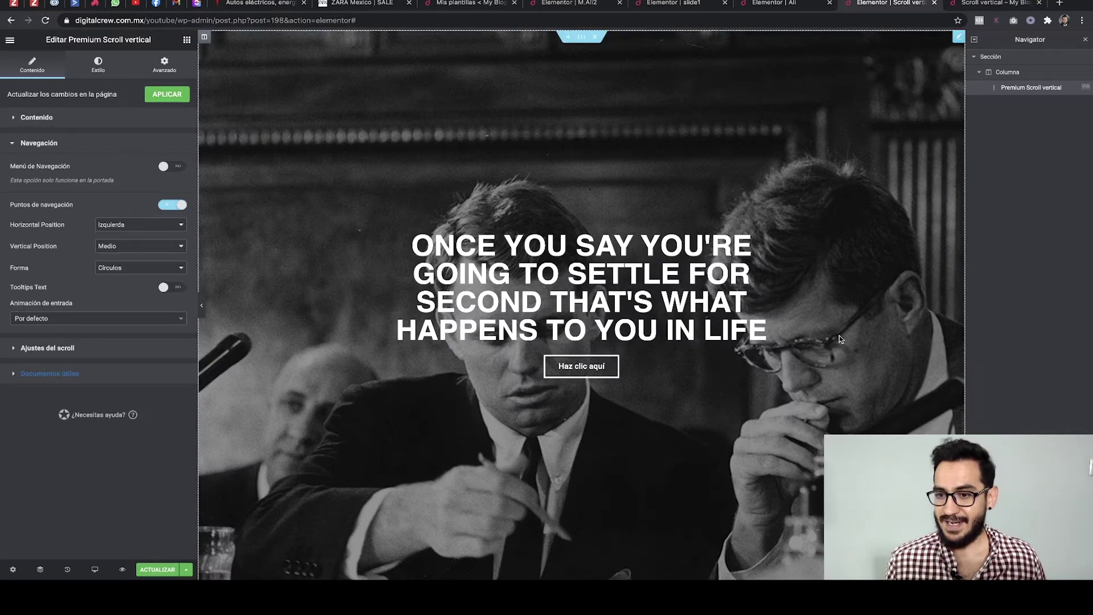
pyautogui.scroll(-1, 871, 313)
pyautogui.scroll(-1, 872, 312)
pyautogui.click(947, 301)
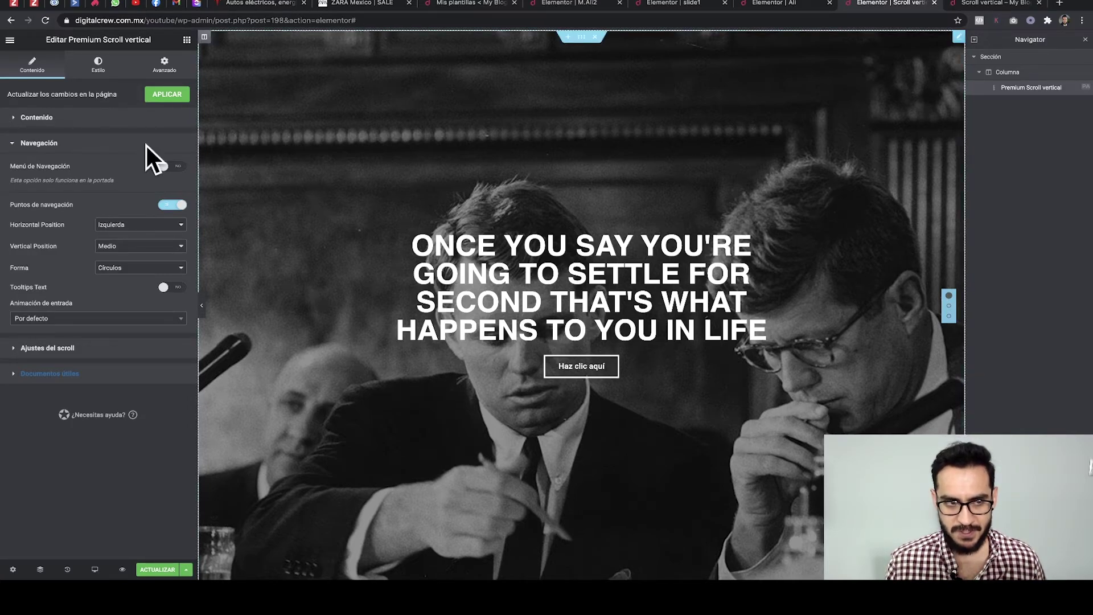
# Set the widget's navigation dot colour (Color de los puntos) to a slightly transparent bright pink
pyautogui.click(104, 70)
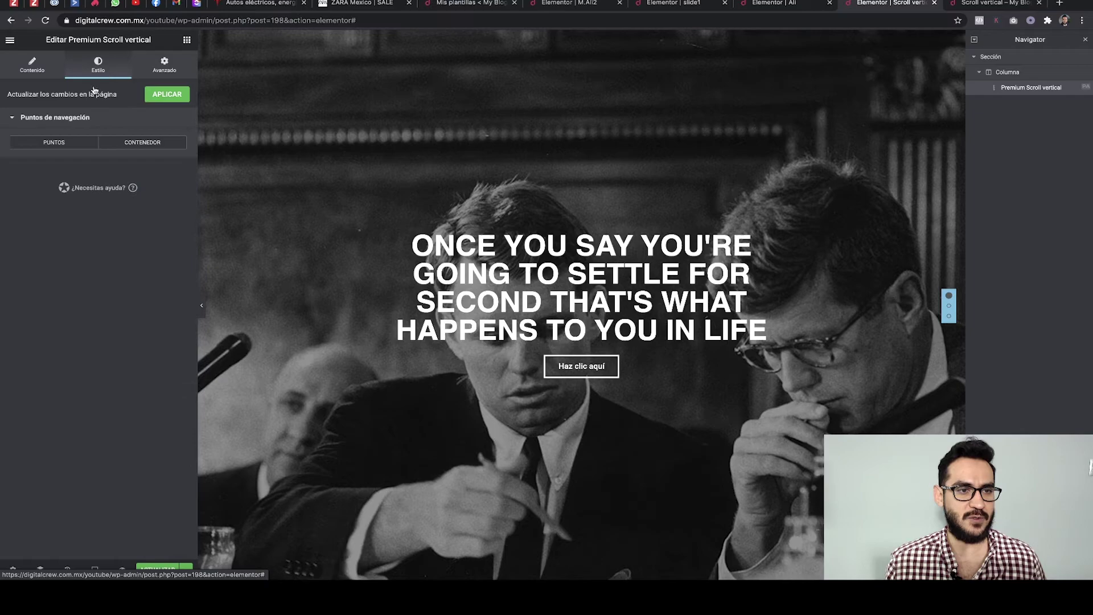
pyautogui.click(55, 144)
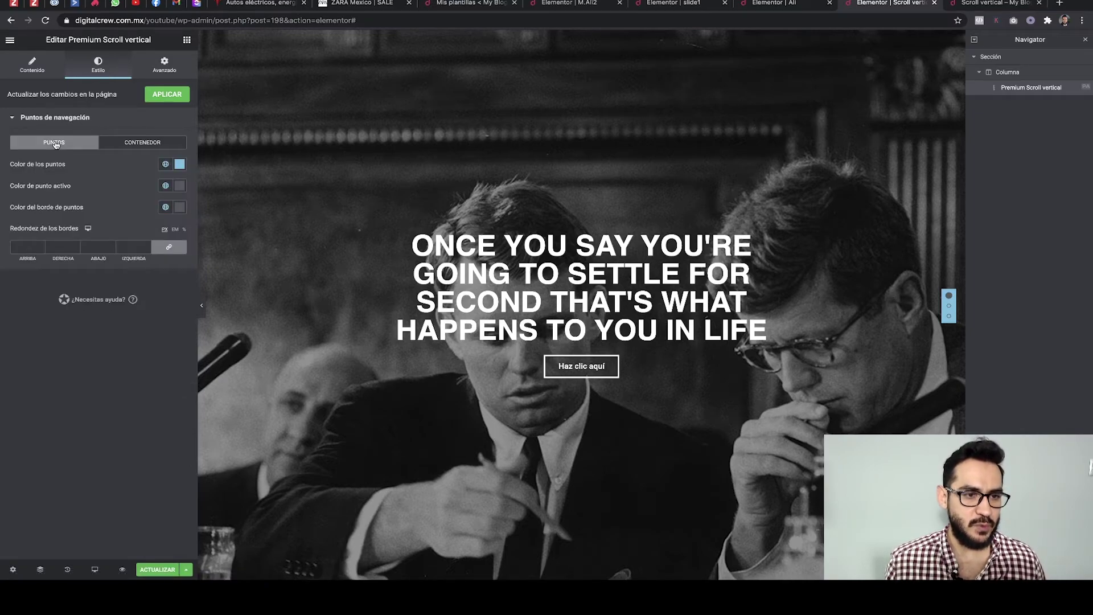
pyautogui.click(180, 165)
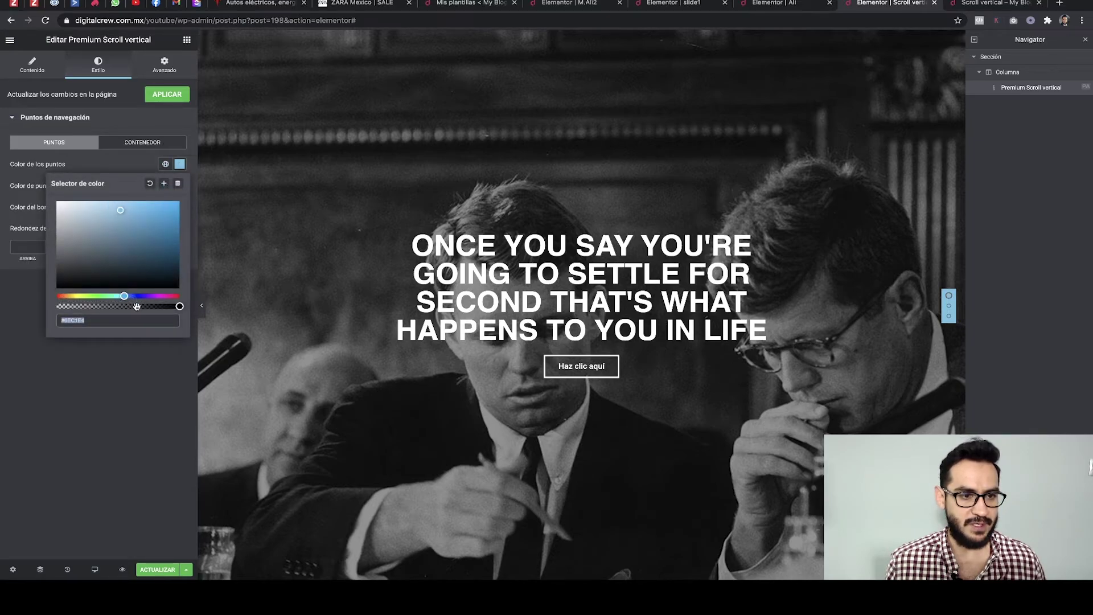
pyautogui.moveTo(175, 307)
pyautogui.mouseDown()
pyautogui.moveTo(57, 307)
pyautogui.moveTo(173, 306)
pyautogui.moveTo(169, 296)
pyautogui.mouseUp()
pyautogui.moveTo(156, 212)
pyautogui.mouseDown()
pyautogui.moveTo(175, 205)
pyautogui.moveTo(174, 238)
pyautogui.moveTo(176, 204)
pyautogui.mouseUp()
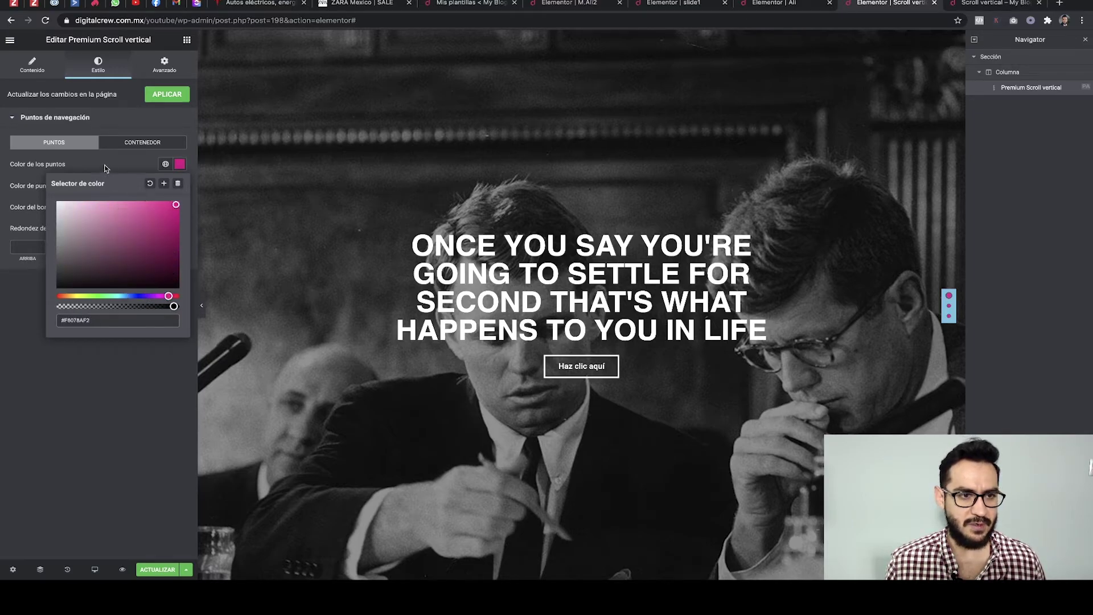
pyautogui.click(104, 168)
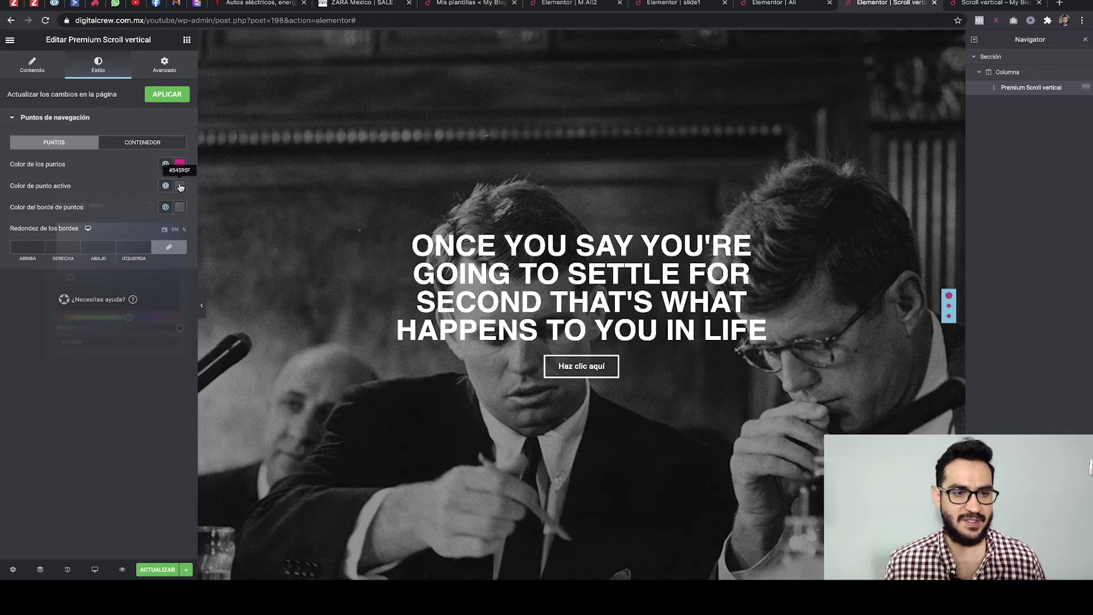
# Set the active dot colour to blue and make the dots' border colour almost fully transparent
pyautogui.click(180, 187)
pyautogui.moveTo(152, 251); pyautogui.dragTo(184, 228)
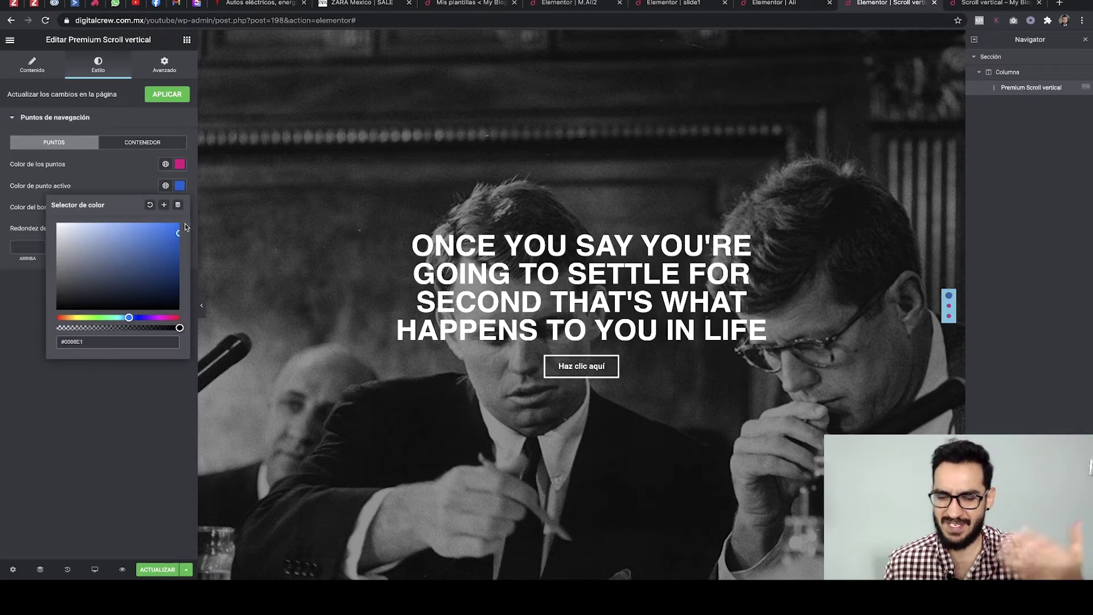
pyautogui.click(126, 182)
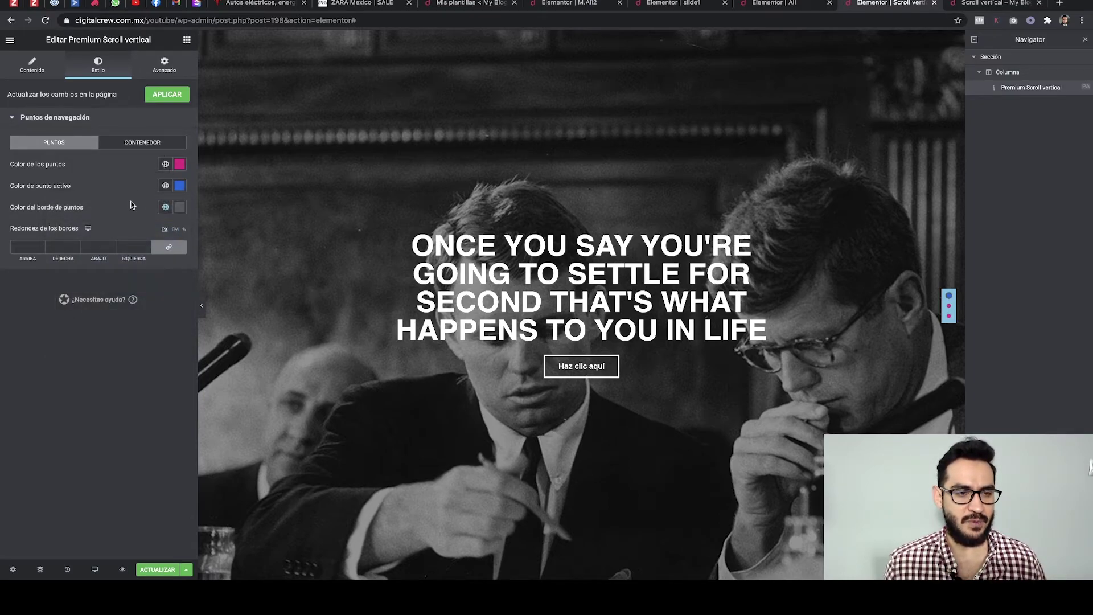
pyautogui.click(179, 209)
pyautogui.moveTo(179, 349); pyautogui.dragTo(55, 349)
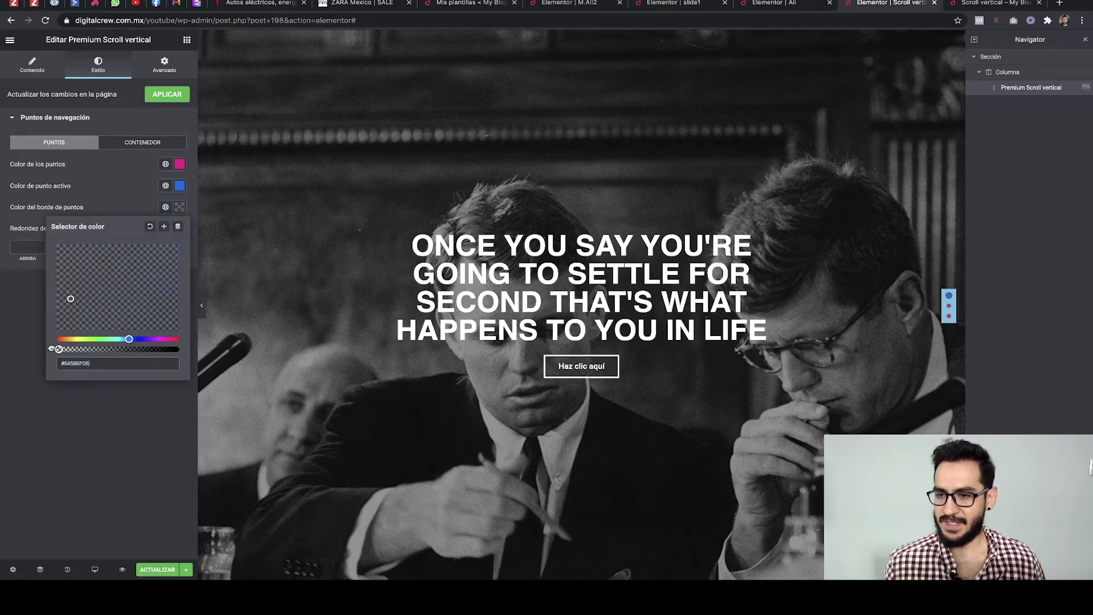
pyautogui.click(91, 197)
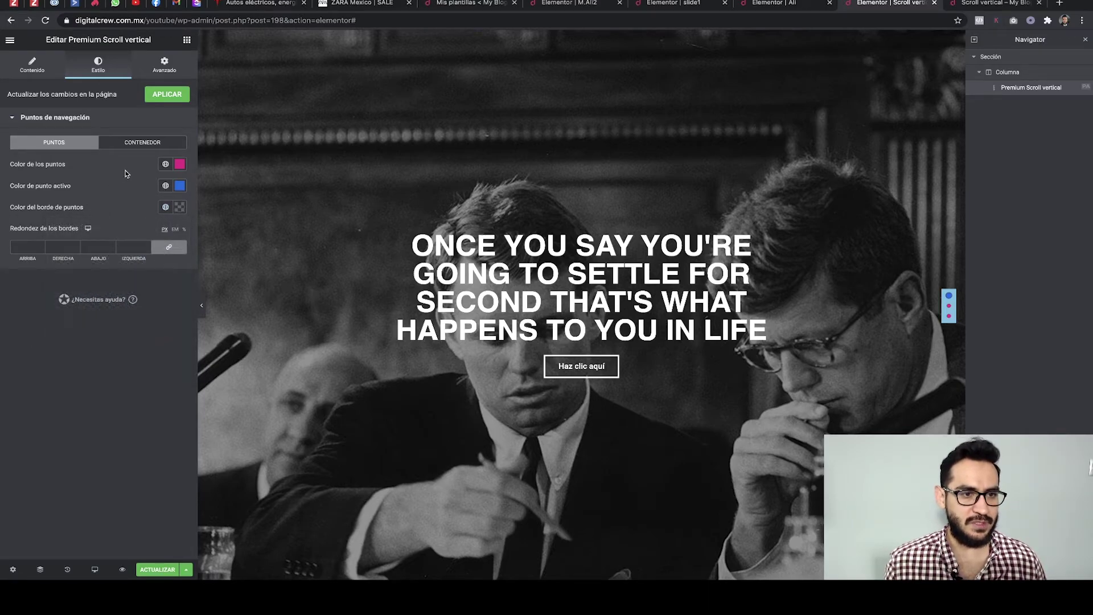
# Make the background colour of the navigation dots' container fully transparent
pyautogui.click(143, 142)
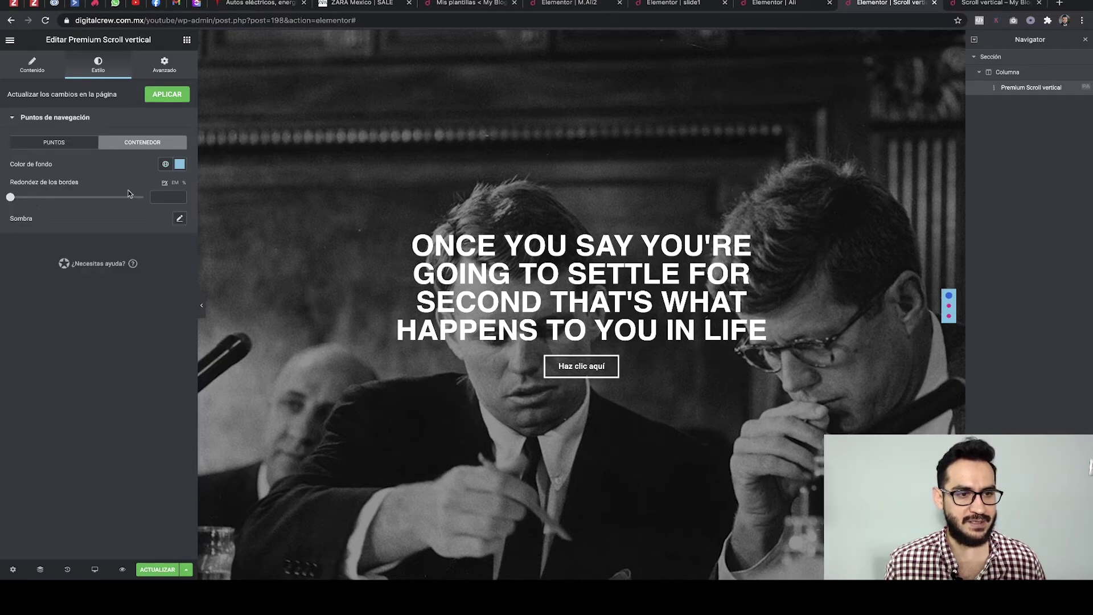
pyautogui.click(180, 166)
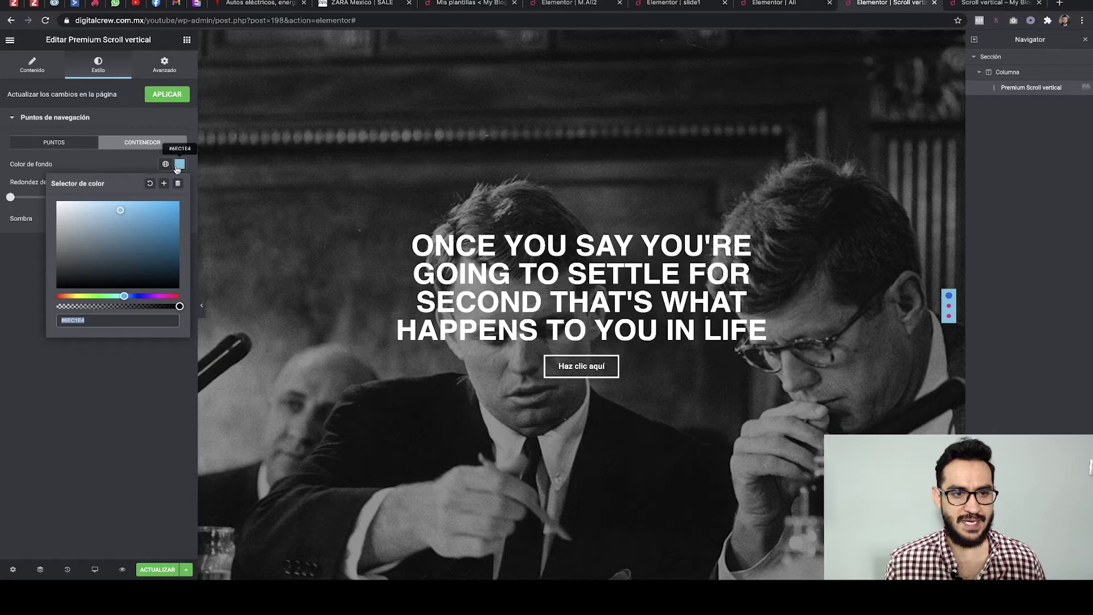
pyautogui.moveTo(180, 306); pyautogui.dragTo(31, 301)
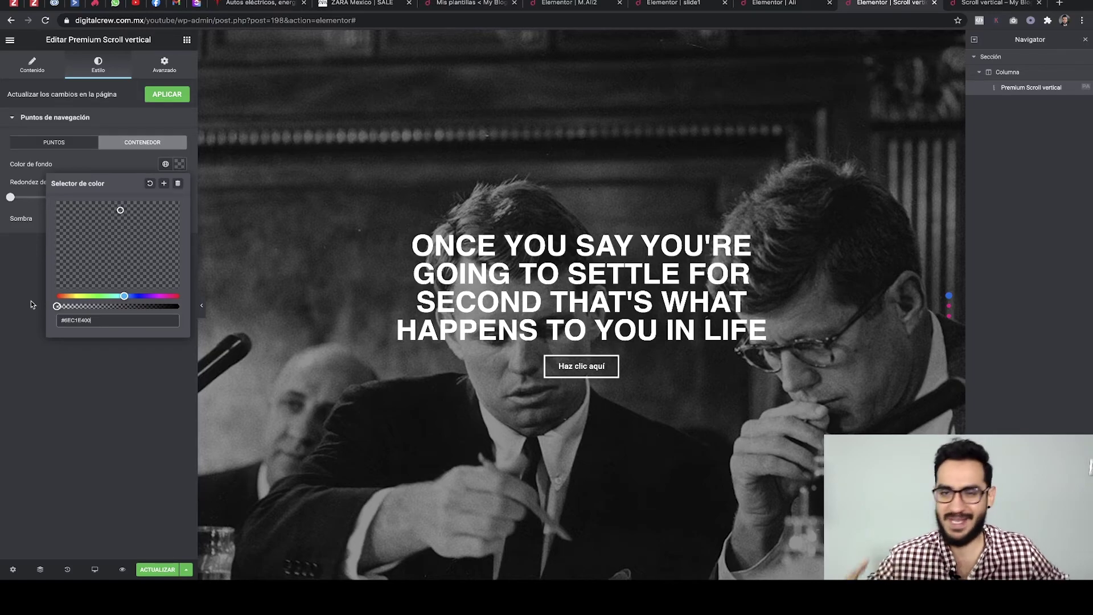
pyautogui.click(134, 115)
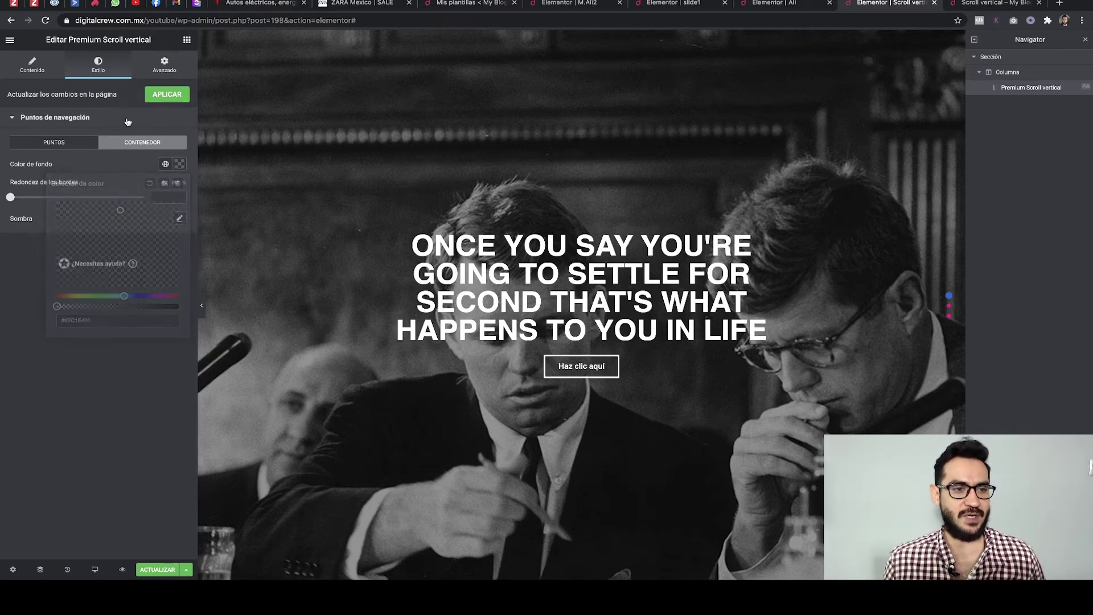
# Set Velocidad Cursor to 1 in the widget's scroll settings and update the page
pyautogui.click(34, 70)
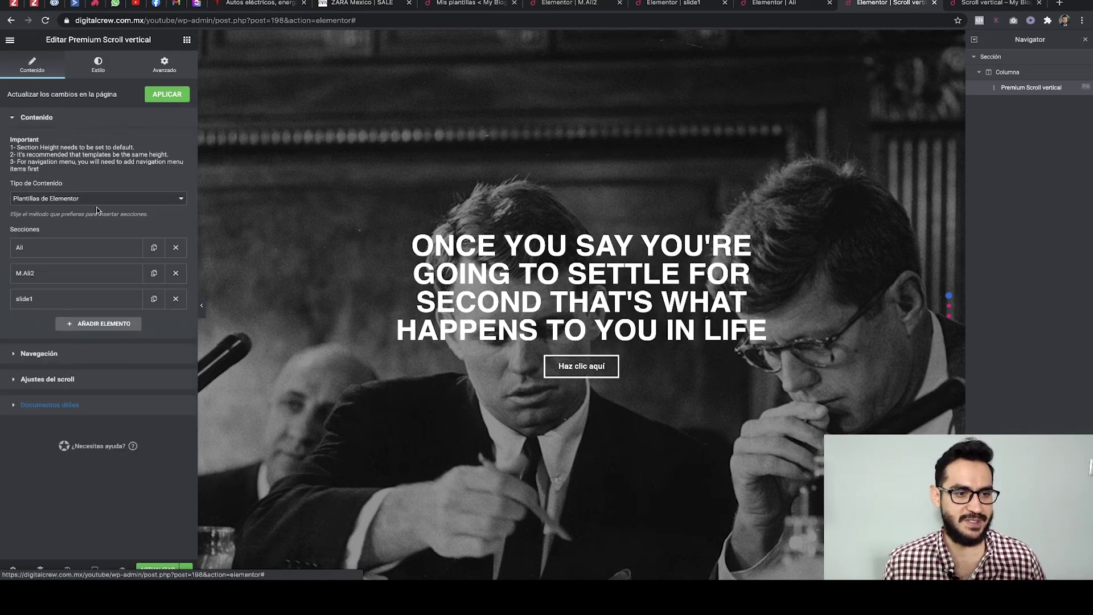
pyautogui.click(34, 379)
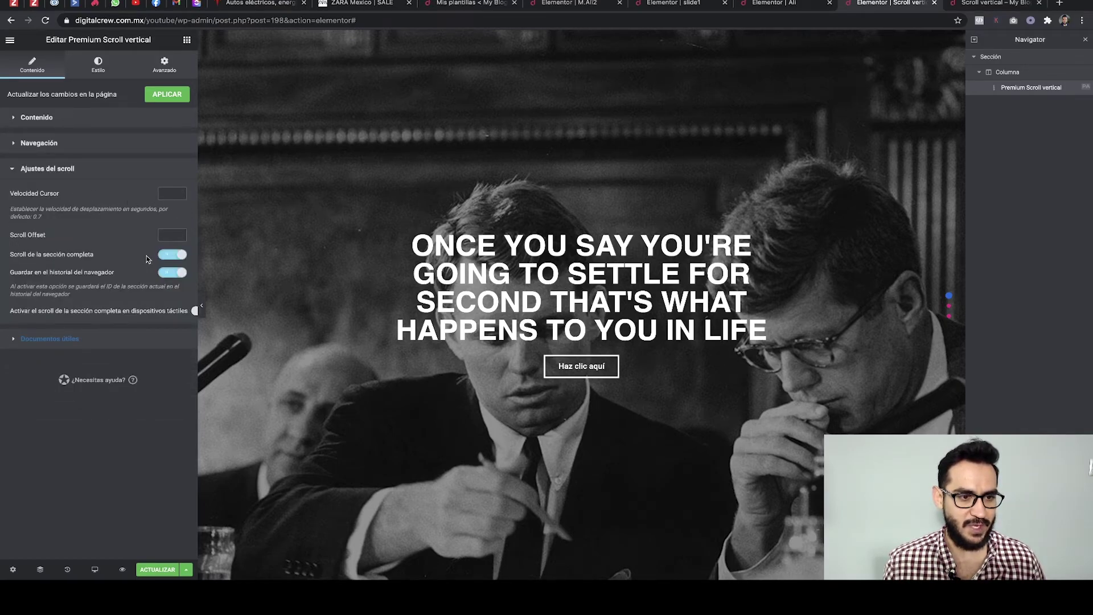
pyautogui.click(164, 193)
pyautogui.write('1')
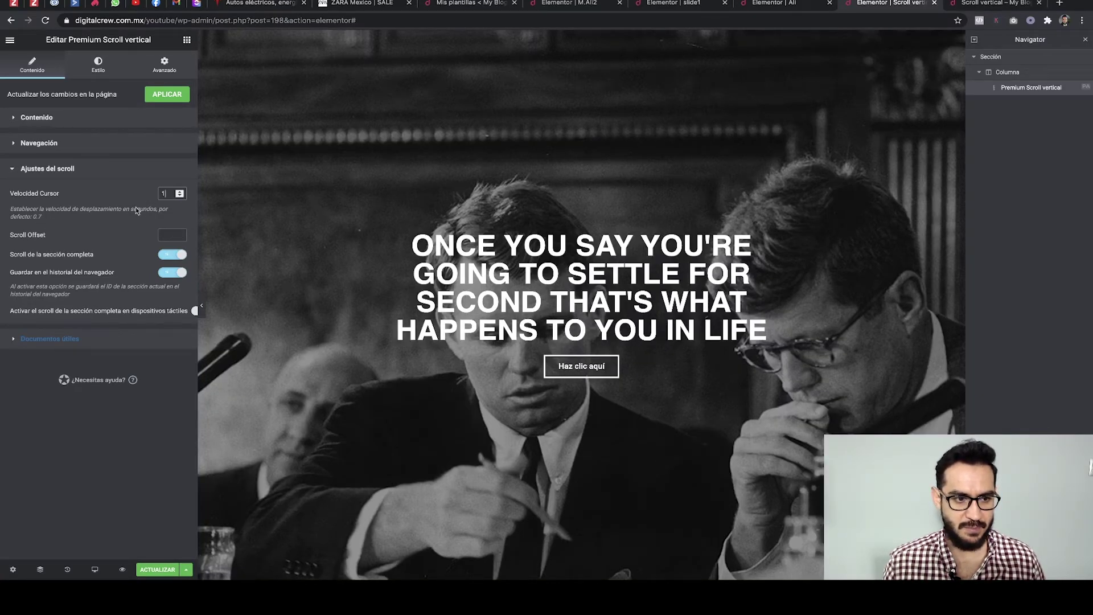
pyautogui.click(158, 570)
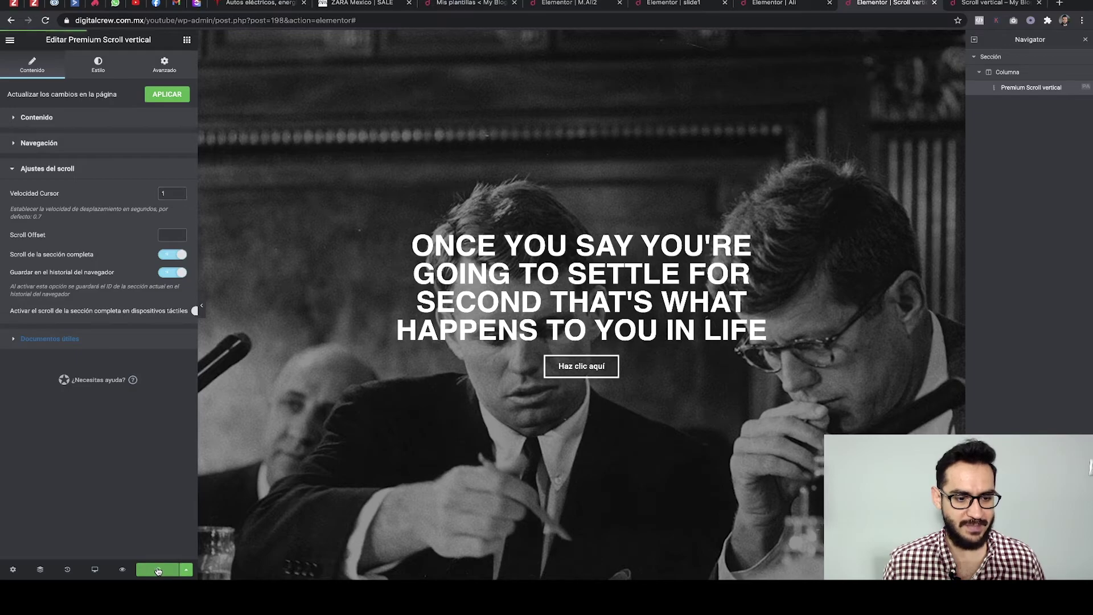
# Reload the Scroll vertical preview and examine the restyled dots and scroll speed by scrolling through the three slides and back
pyautogui.click(994, 3)
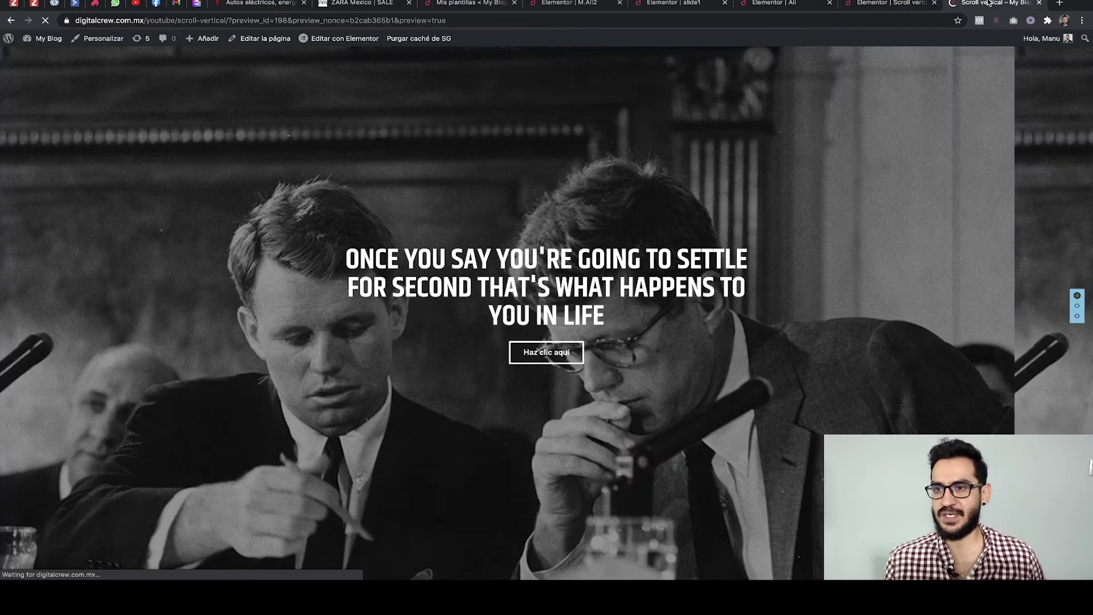
pyautogui.press('super+r')
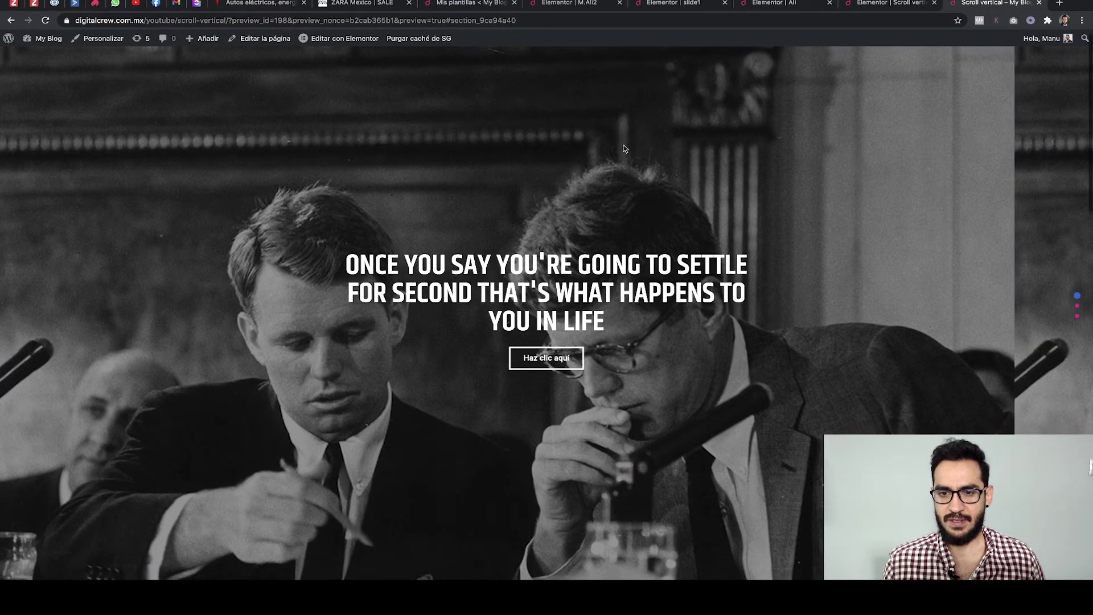
pyautogui.scroll(-1, 625, 148)
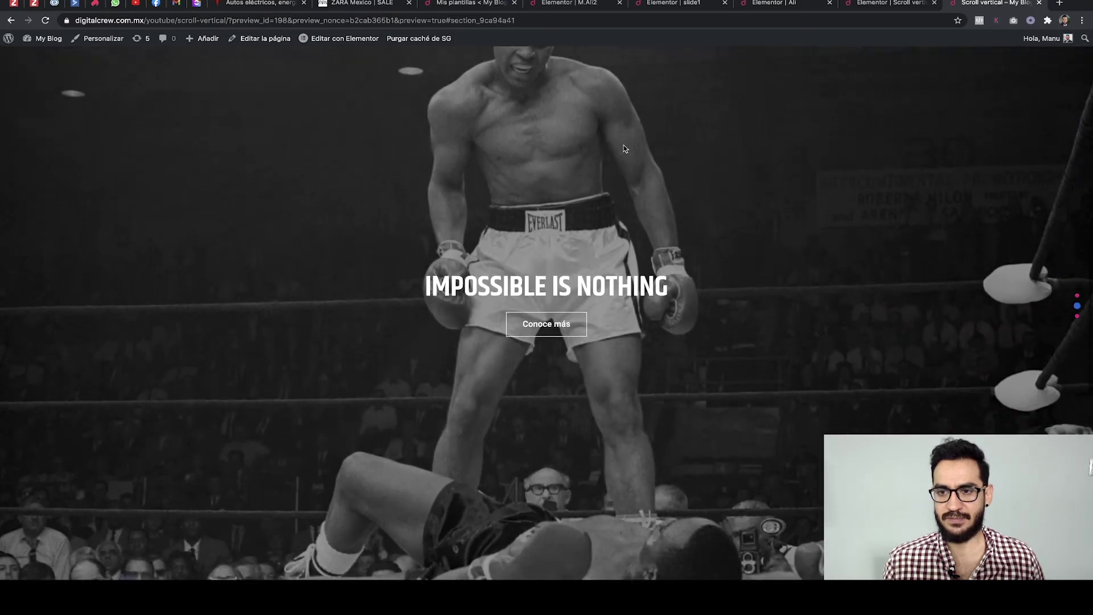
pyautogui.scroll(-1, 625, 148)
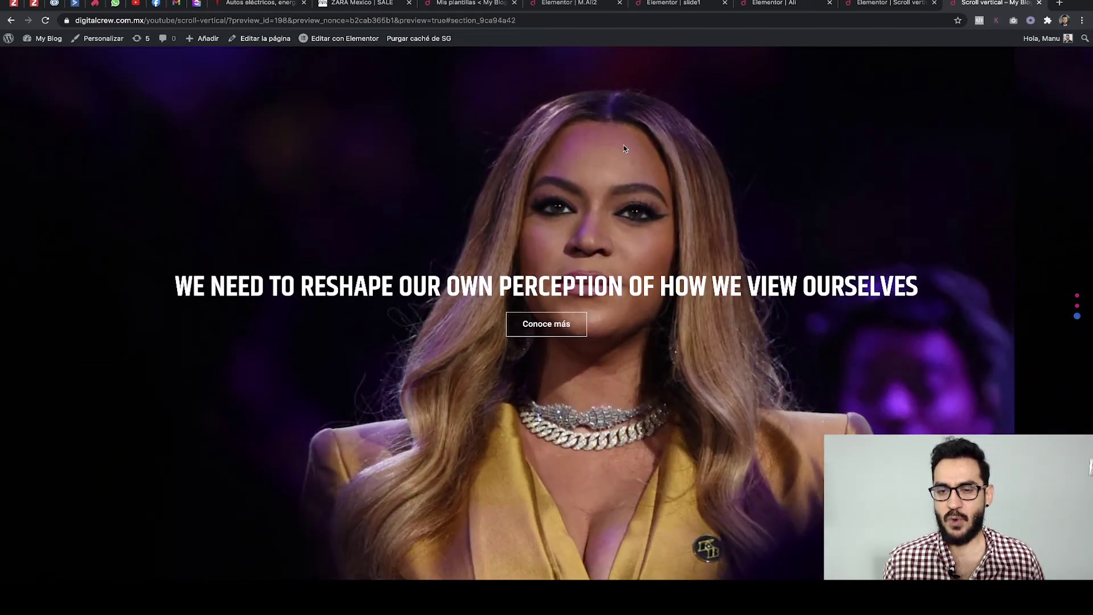
pyautogui.scroll(1, 625, 148)
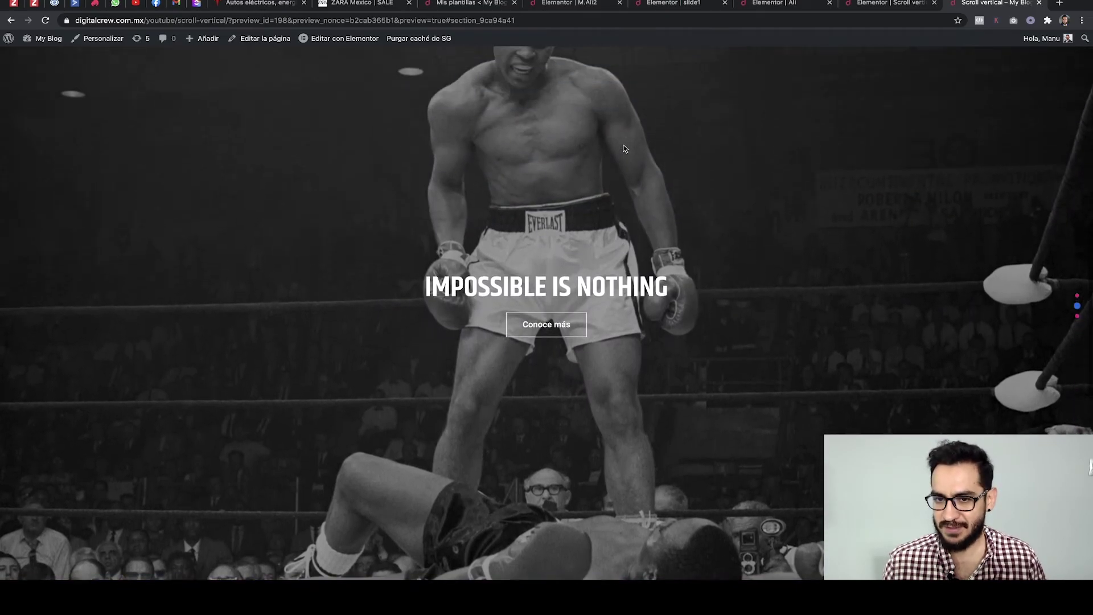
pyautogui.scroll(1, 625, 148)
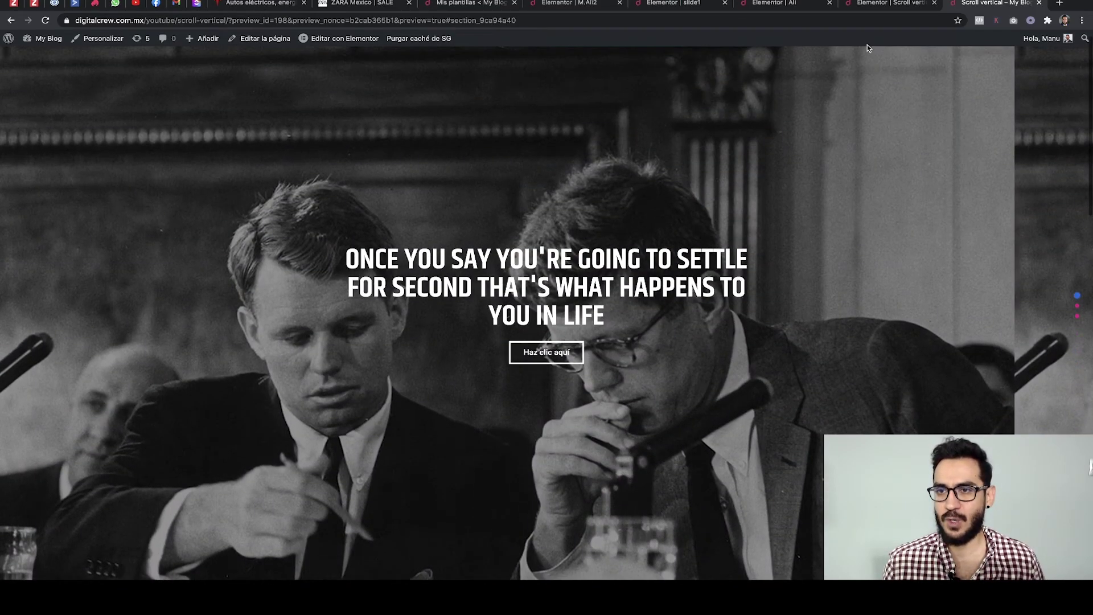
# Set Velocidad Cursor to .4 in the Scroll vertical widget's scroll settings and update the page
pyautogui.click(882, 9)
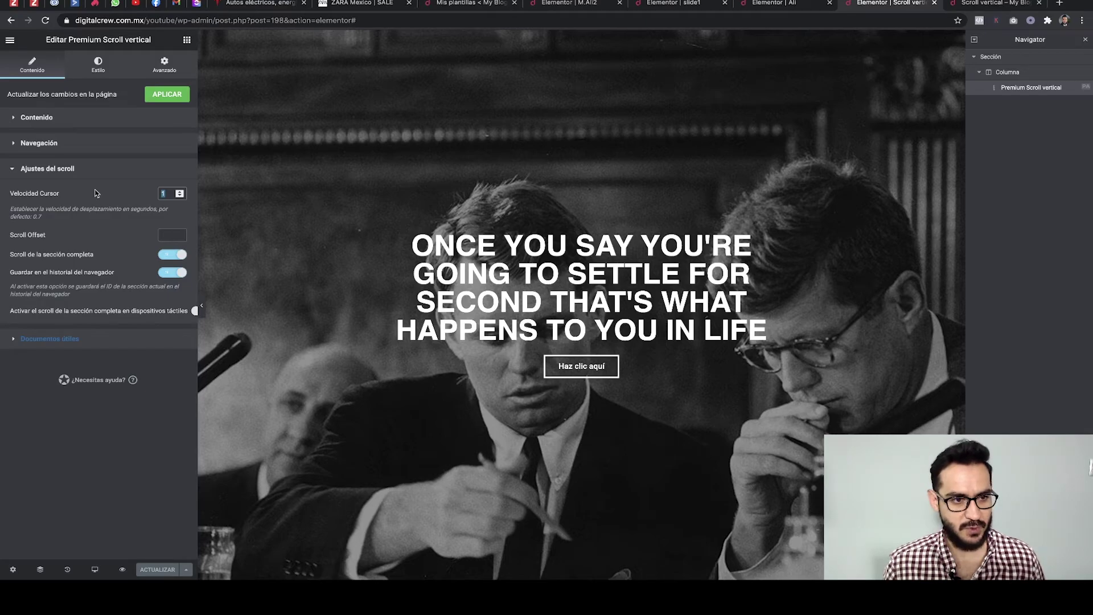
pyautogui.write('.4')
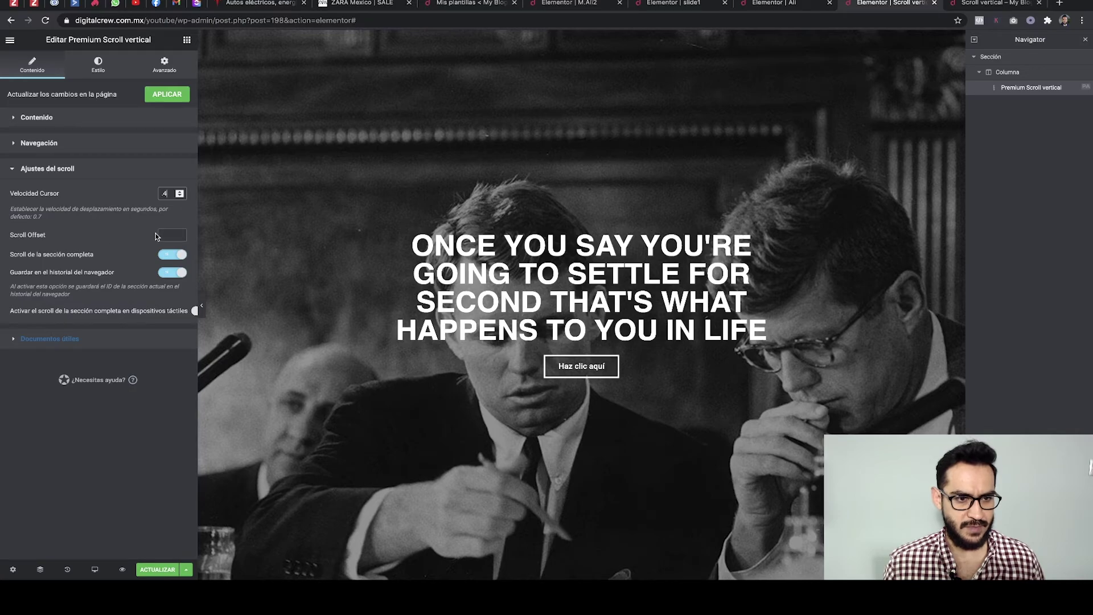
pyautogui.click(156, 570)
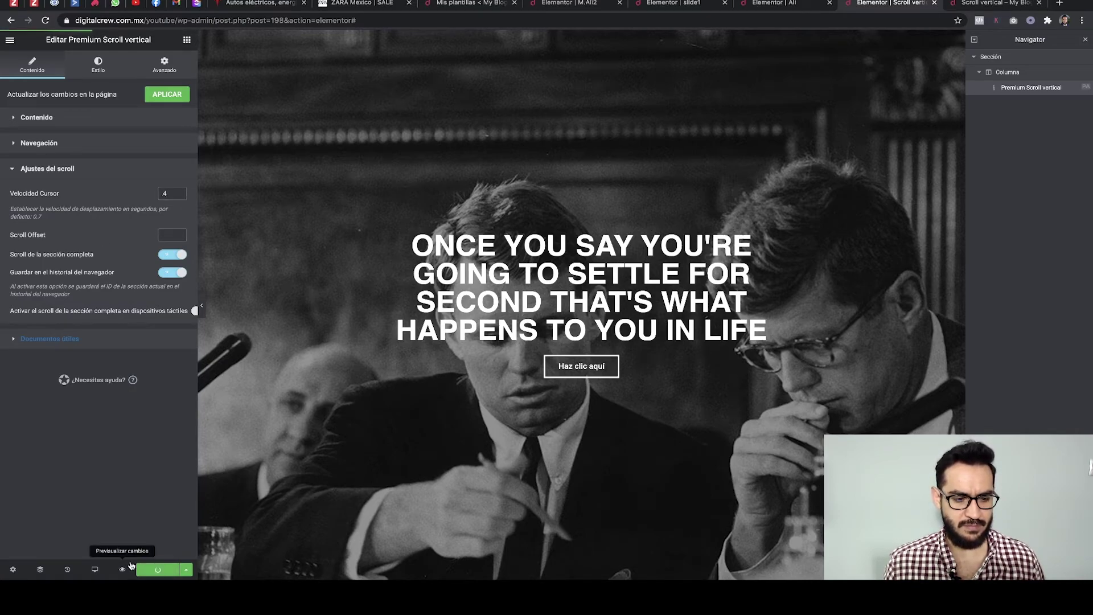
# Reload the Scroll vertical preview and examine the new scroll speed by moving between the three slides with the navigation dots and by scrolling
pyautogui.hotkey('ctrl', 'Tab')
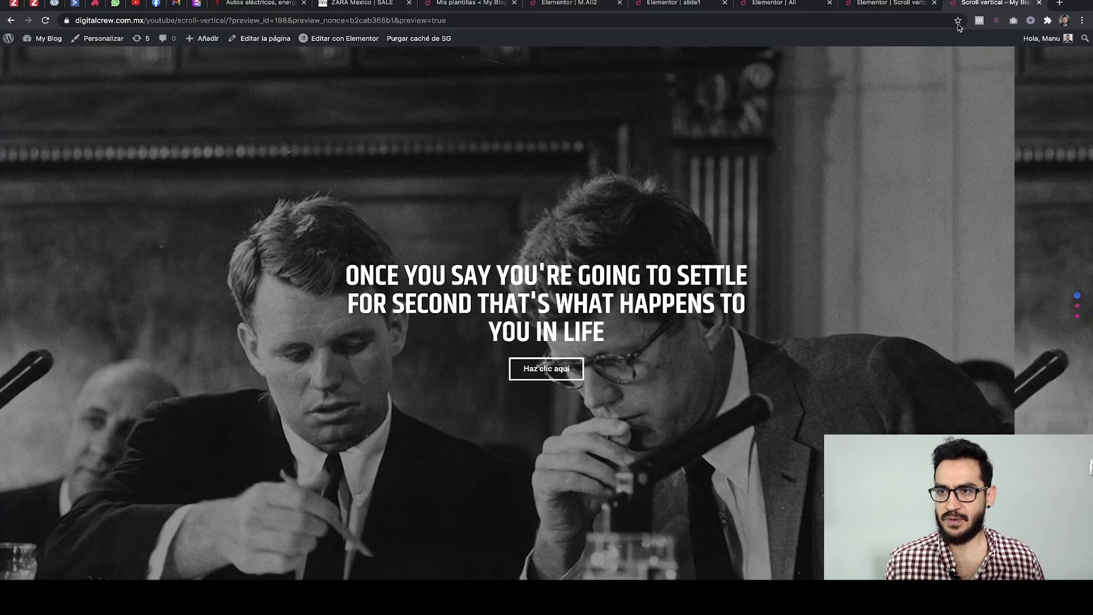
pyautogui.click(1077, 308)
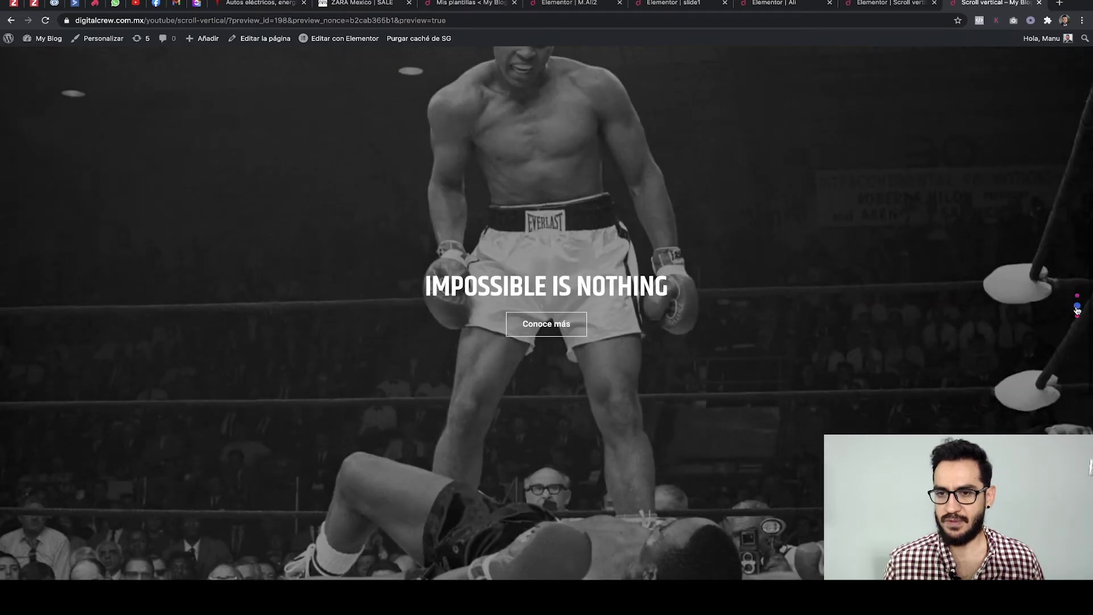
pyautogui.click(1077, 317)
pyautogui.click(1077, 296)
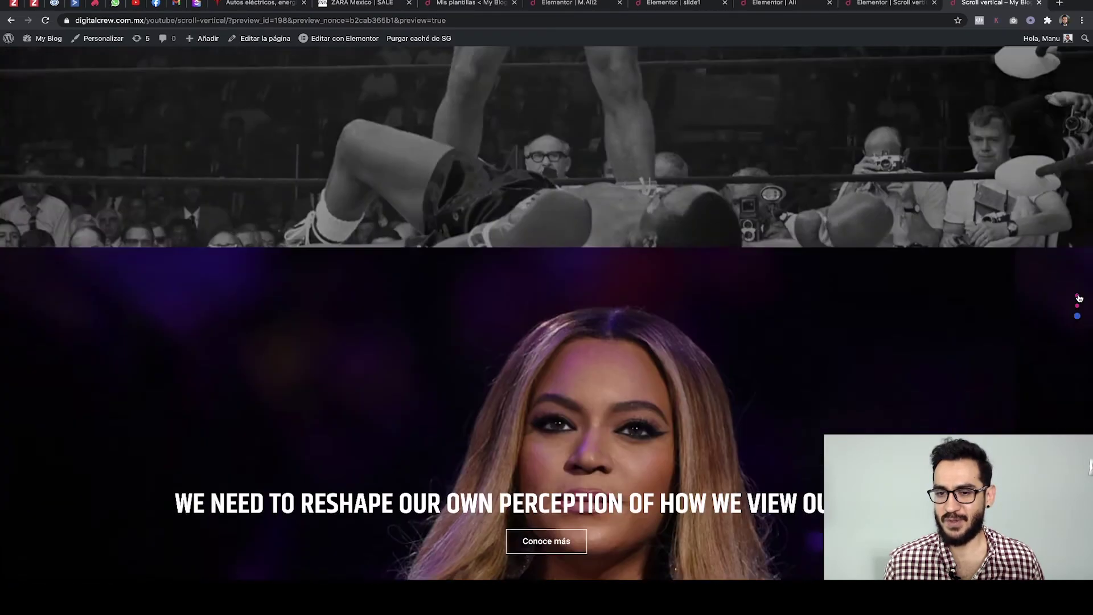
pyautogui.click(1077, 308)
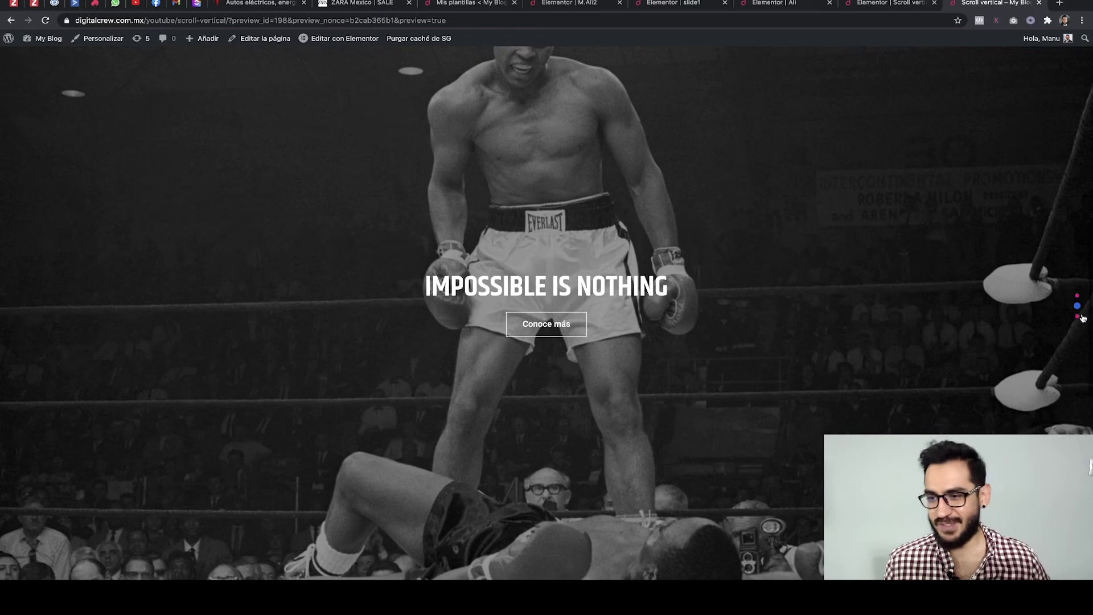
pyautogui.click(1077, 316)
pyautogui.click(1079, 297)
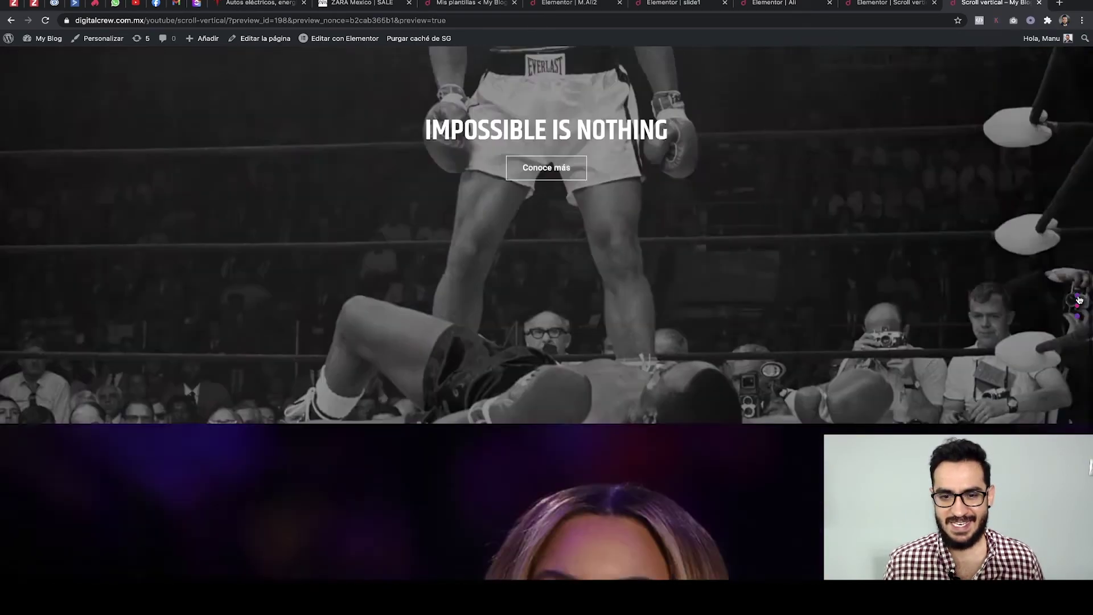
pyautogui.click(1077, 307)
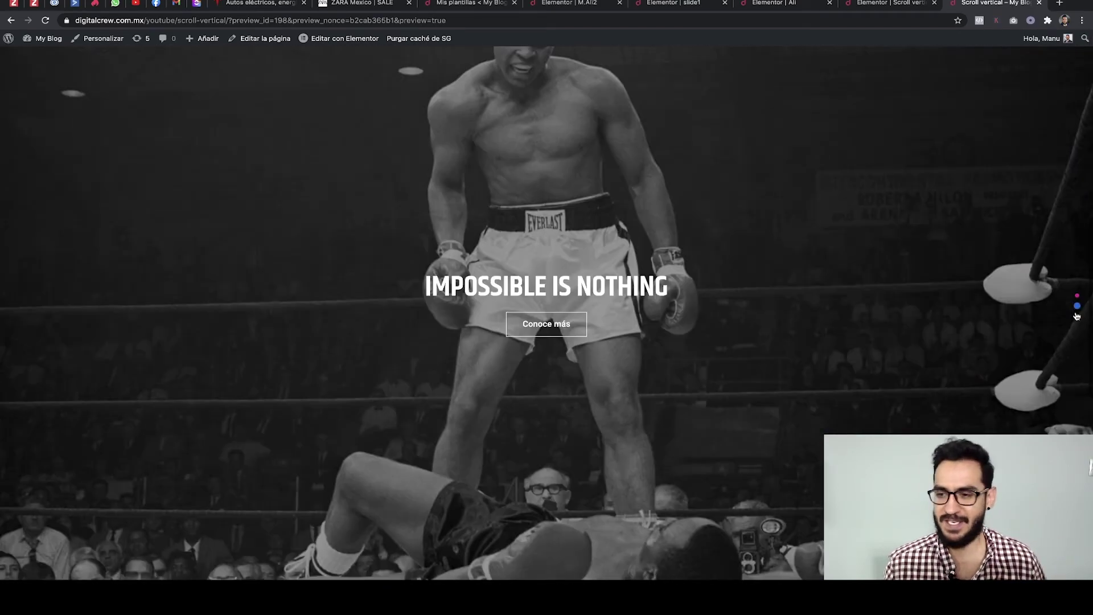
pyautogui.click(1076, 316)
pyautogui.click(1078, 296)
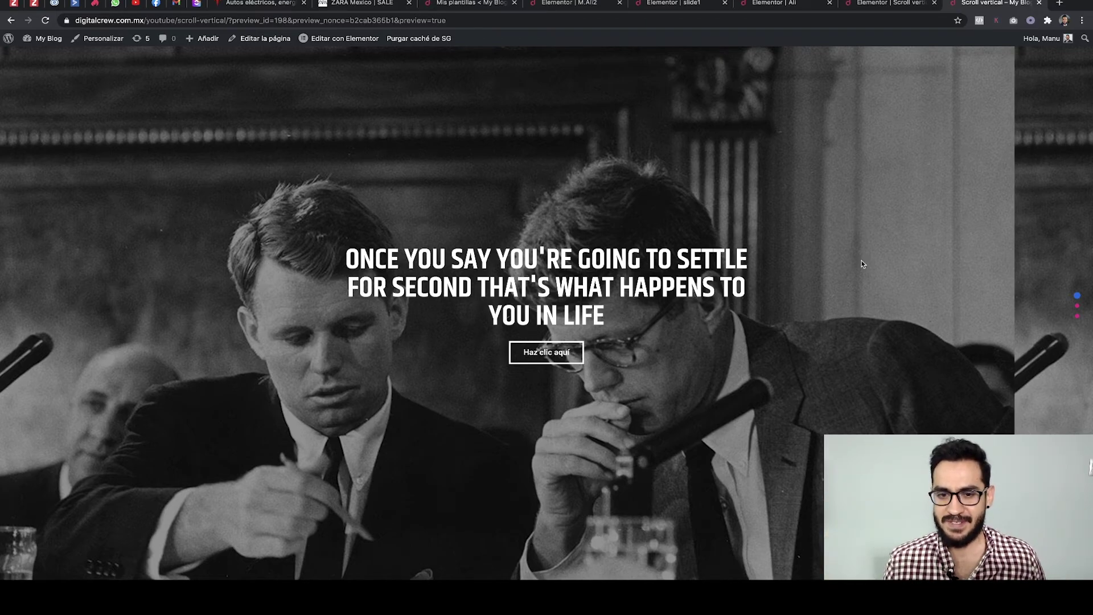
pyautogui.scroll(-1, 862, 261)
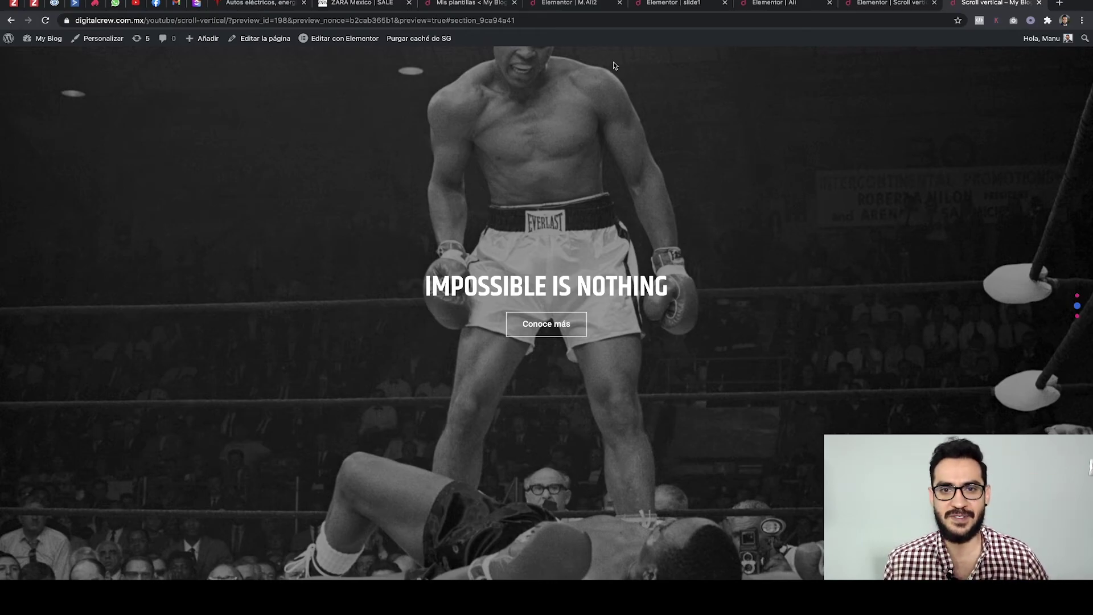
pyautogui.scroll(-2, 626, 68)
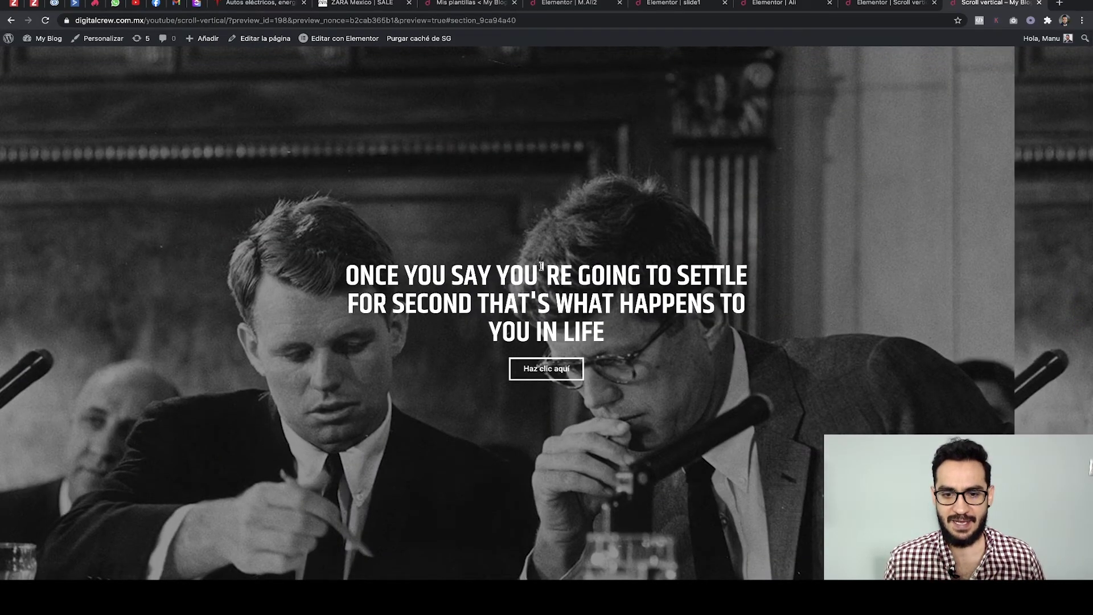
# In the Ali template, give the heading a Fade In Up entrance animation with the duration set to Rápido
pyautogui.click(673, 5)
pyautogui.click(776, 5)
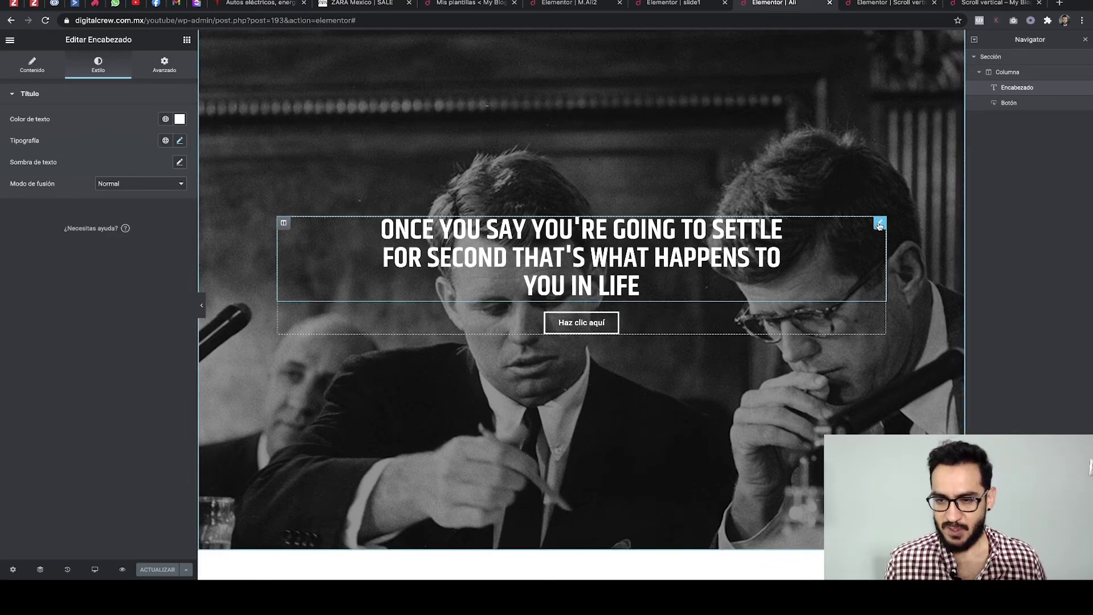
pyautogui.click(160, 67)
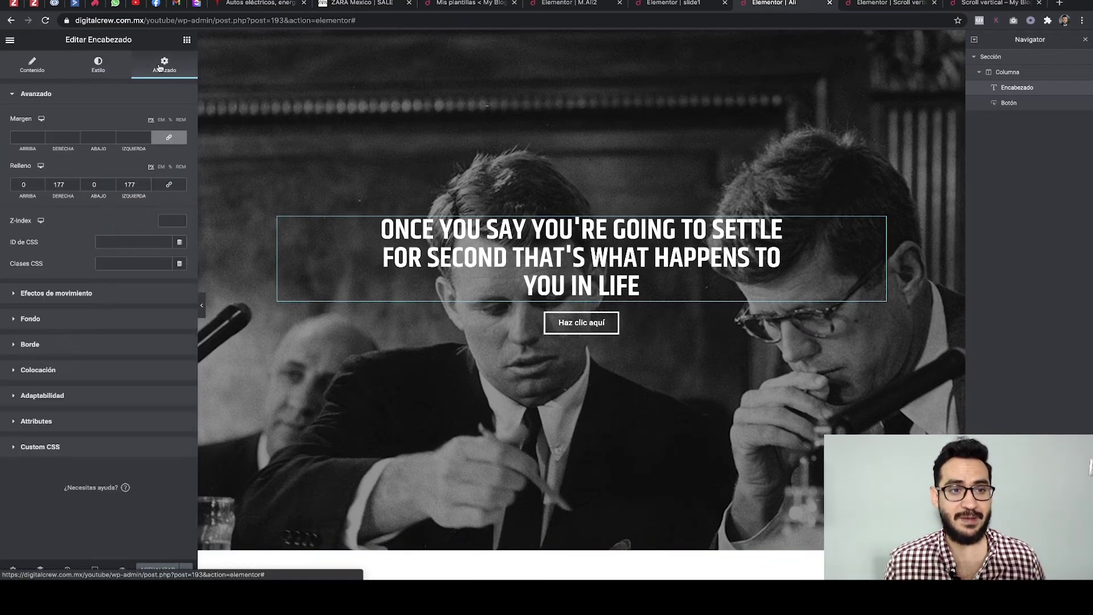
pyautogui.click(53, 294)
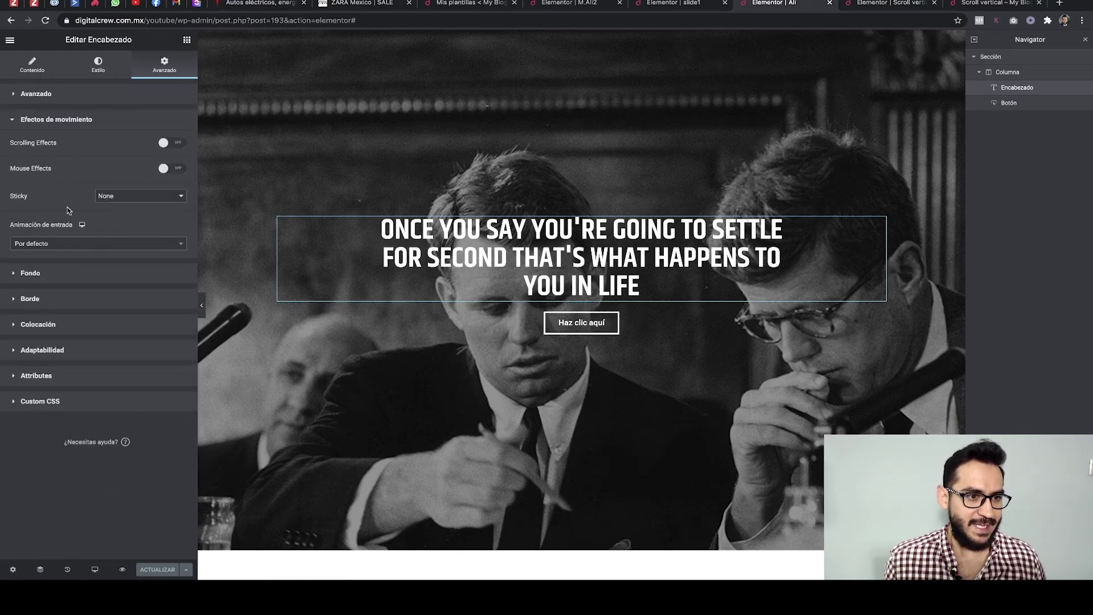
pyautogui.click(87, 246)
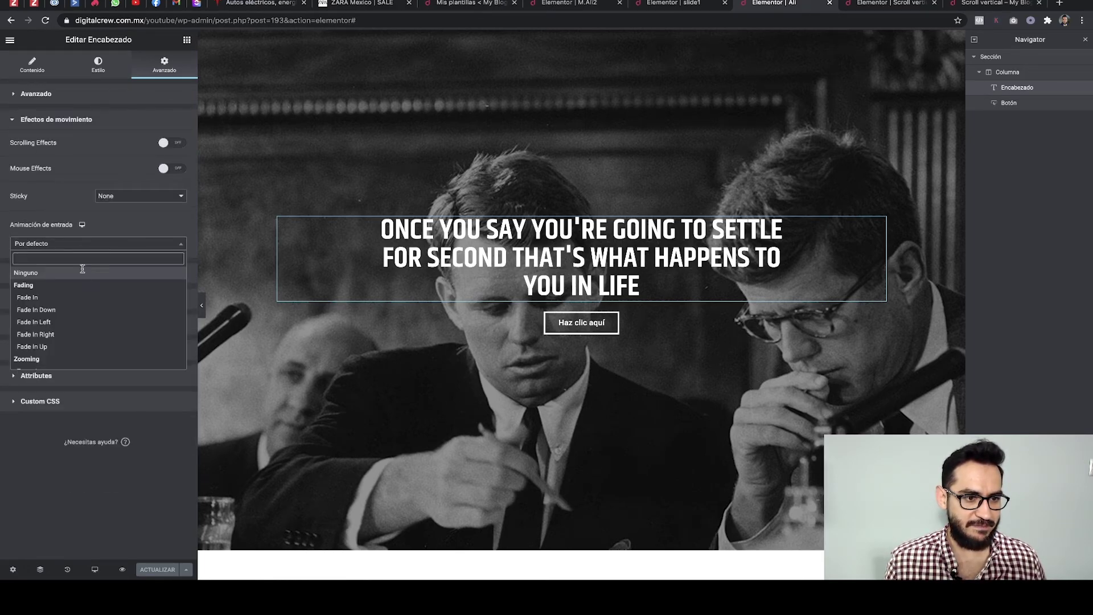
pyautogui.click(54, 347)
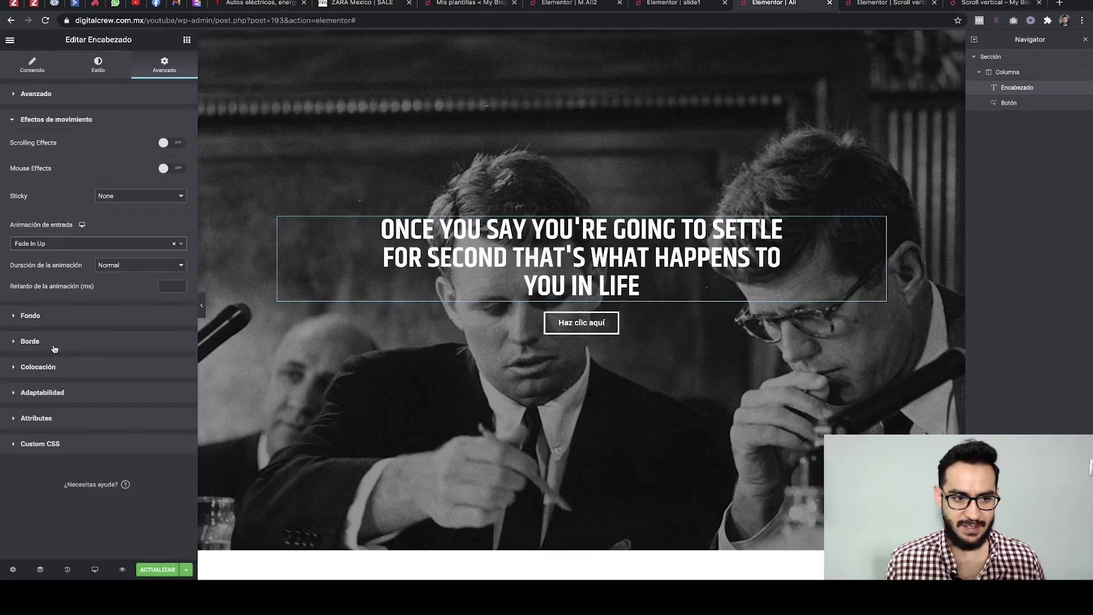
pyautogui.click(122, 266)
pyautogui.click(121, 274)
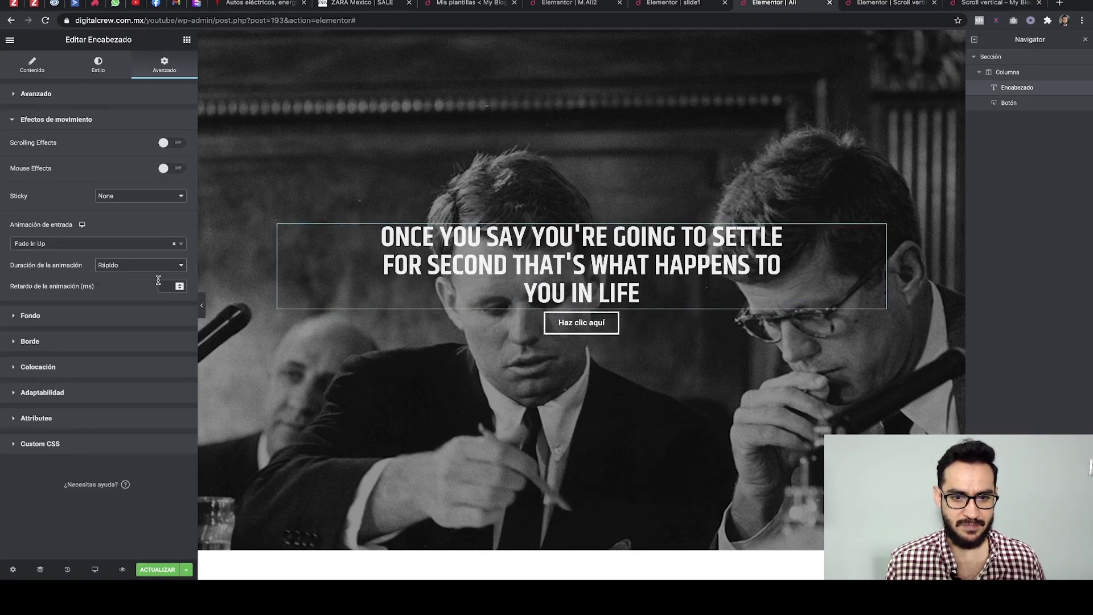
# Give the Haz clic aquí button in the Ali template a Fade In Up entrance animation
pyautogui.click(651, 320)
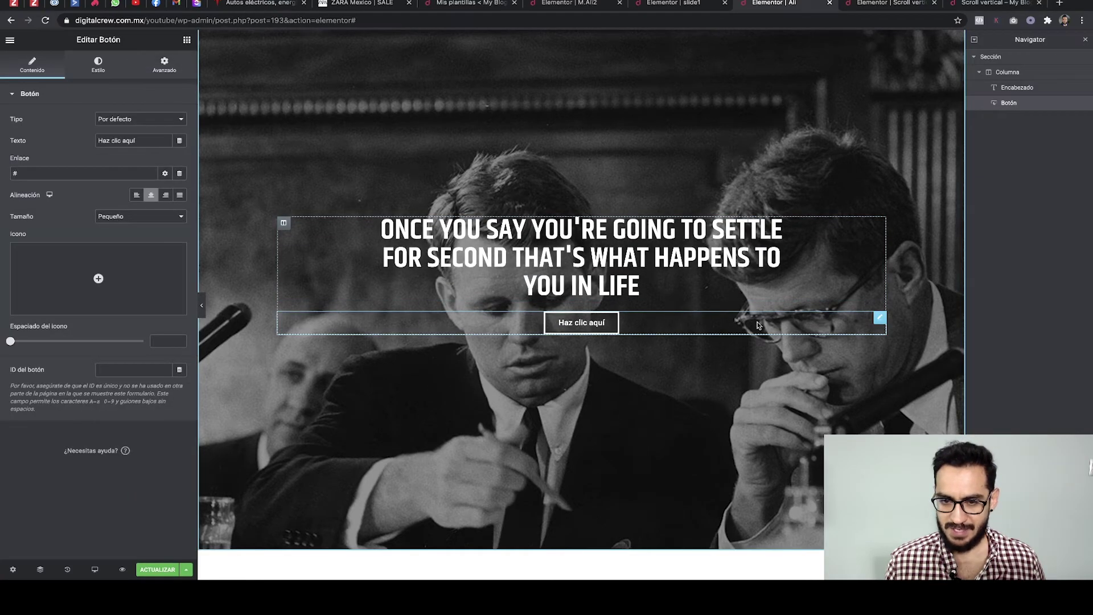
pyautogui.click(164, 65)
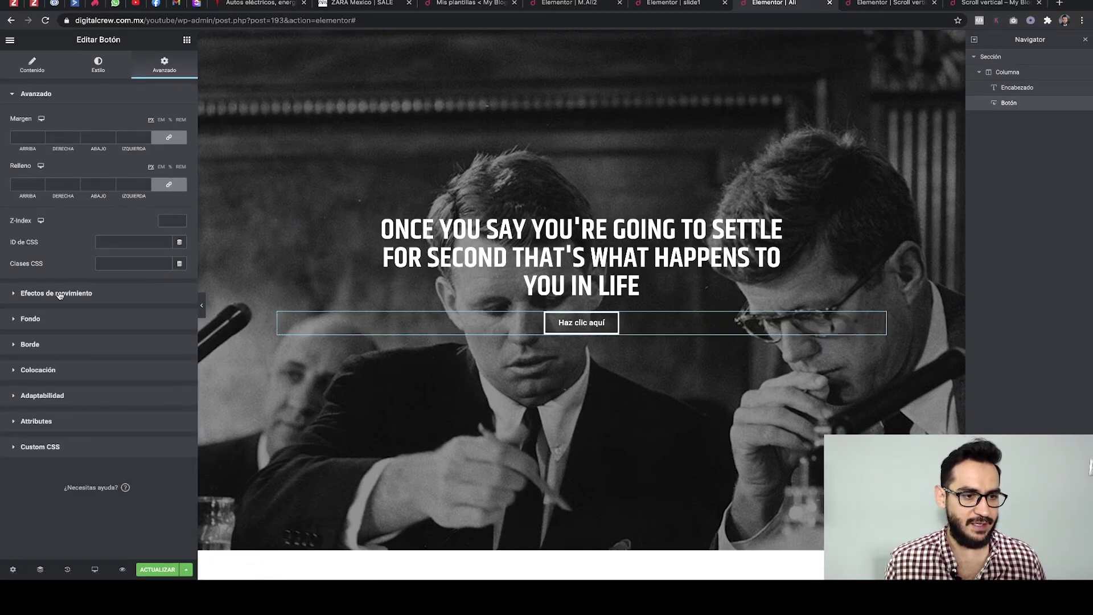
pyautogui.click(59, 294)
pyautogui.click(64, 244)
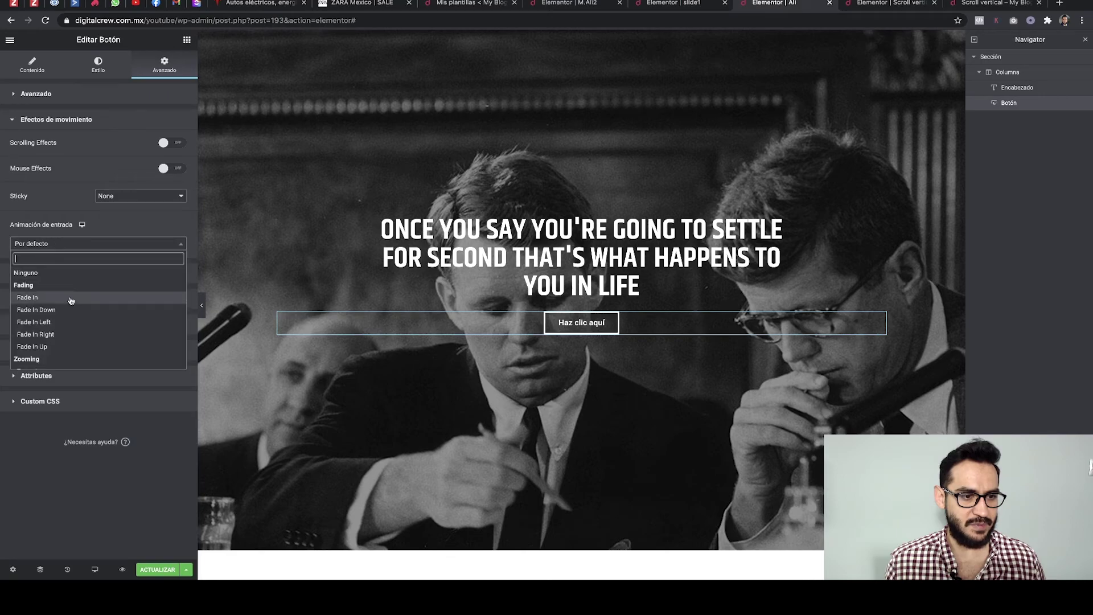
pyautogui.click(55, 347)
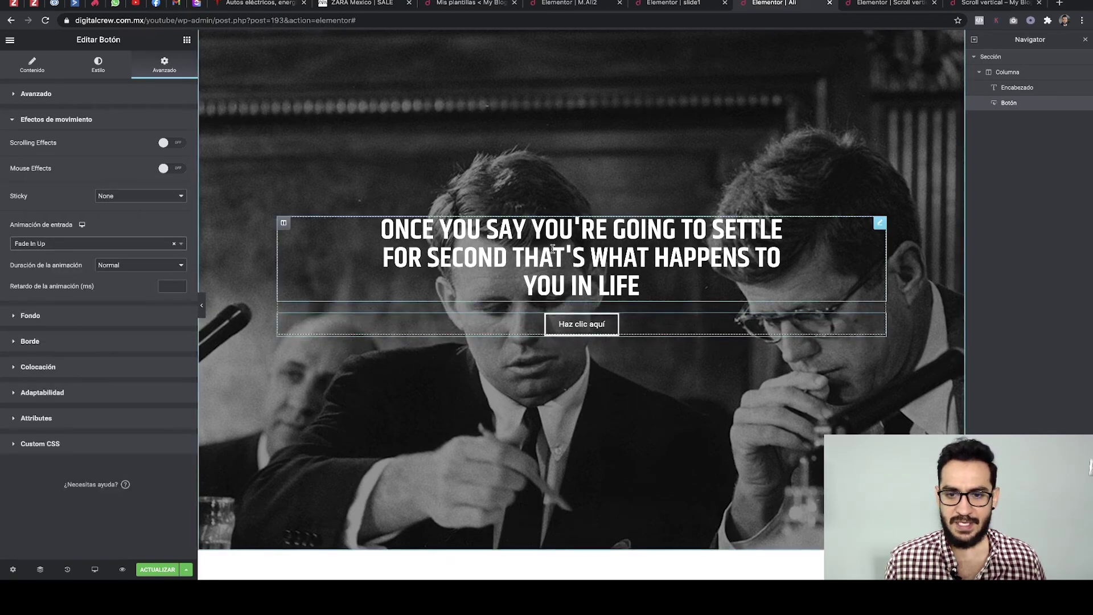
# Copy the Ali heading, paste its style onto the IMPOSSIBLE IS NOTHING heading in M.Ali2, and check the heading's motion effects
pyautogui.rightClick(877, 228)
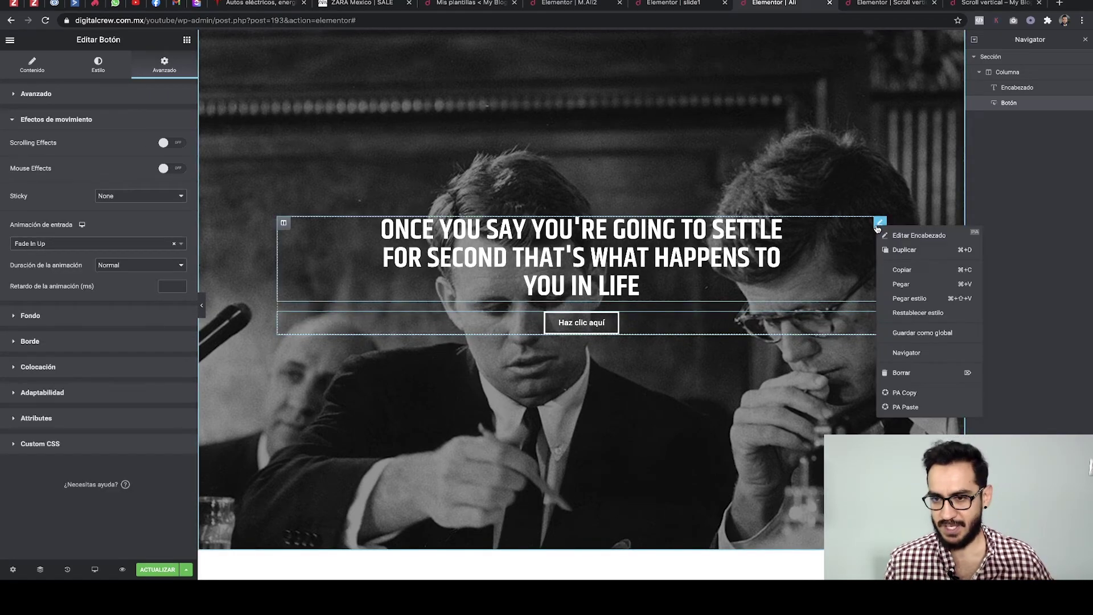
pyautogui.click(905, 274)
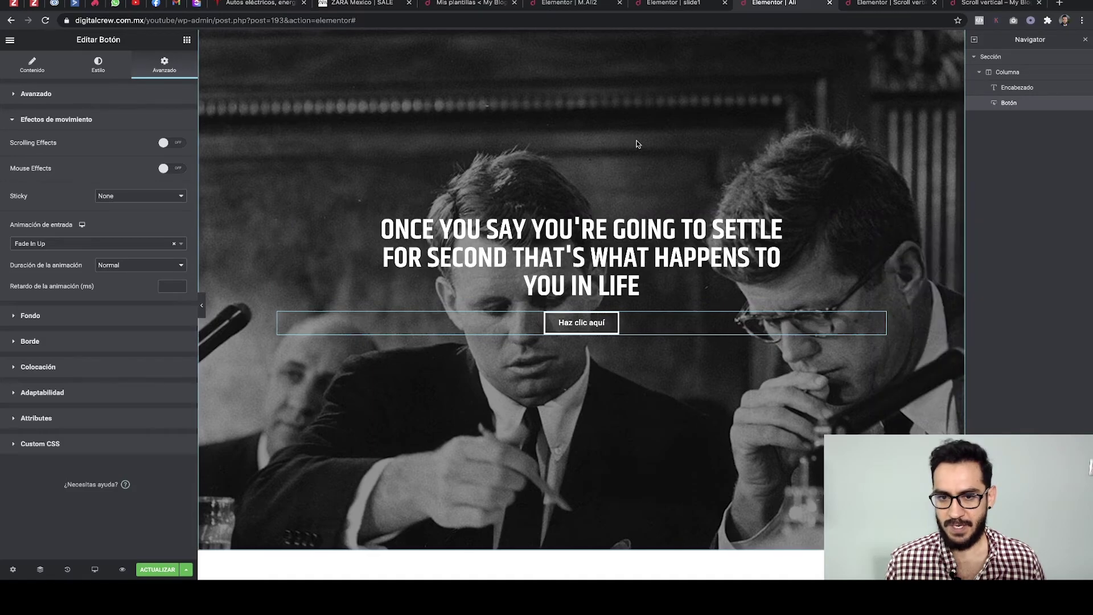
pyautogui.click(677, 4)
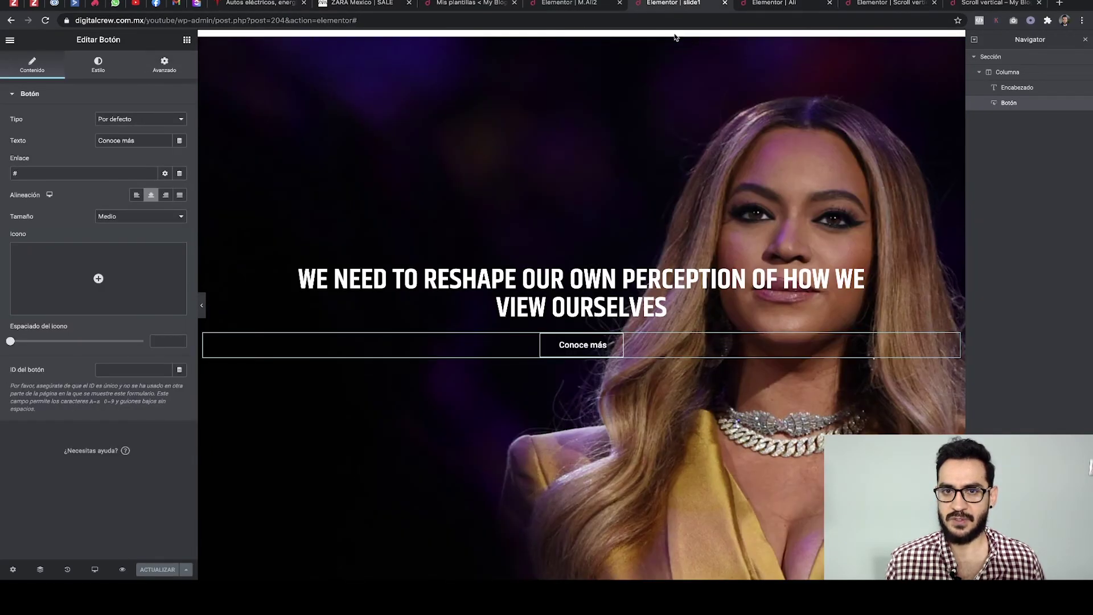
pyautogui.click(569, 4)
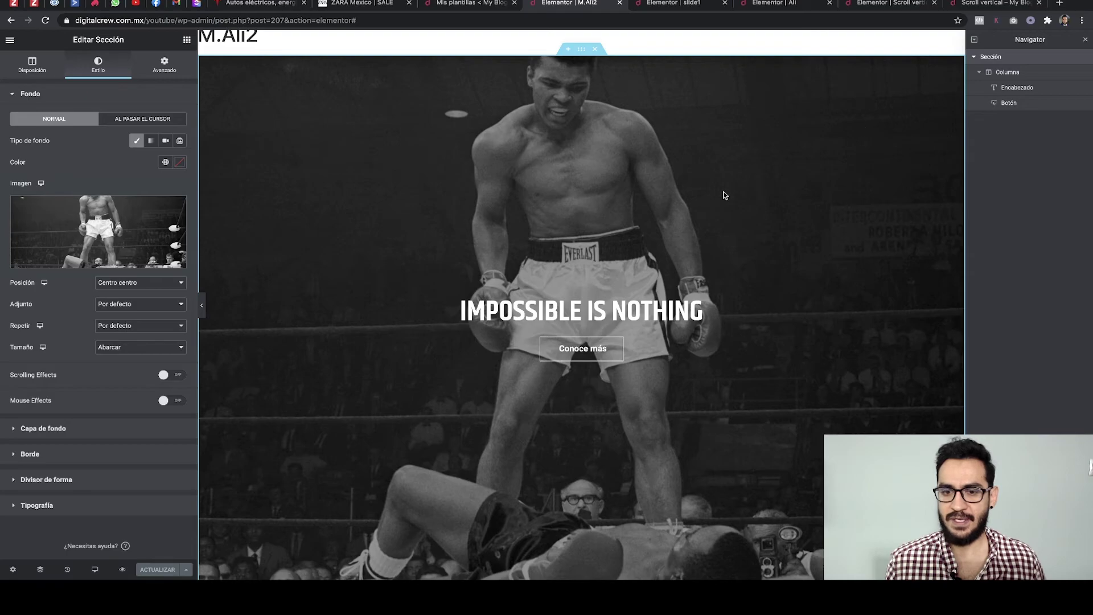
pyautogui.click(658, 310)
pyautogui.rightClick(634, 313)
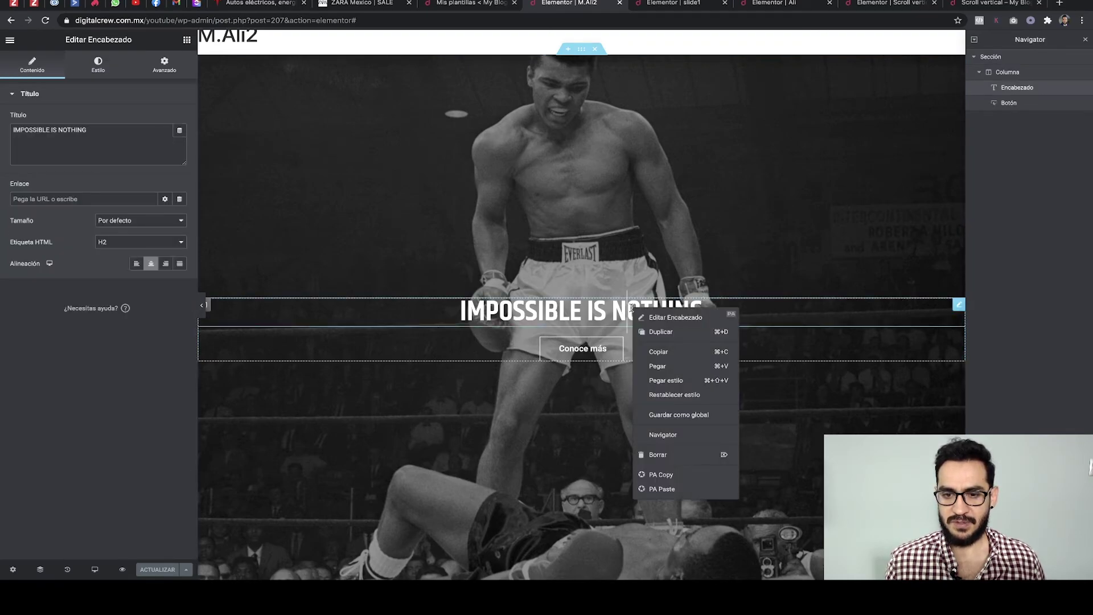
pyautogui.click(666, 380)
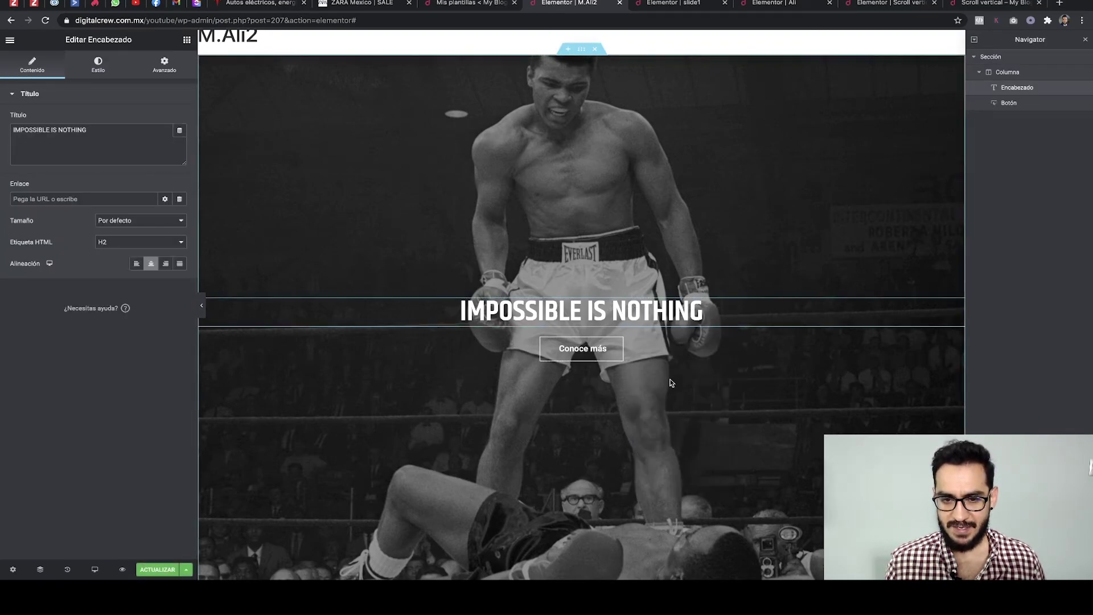
pyautogui.scroll(-3, 632, 314)
pyautogui.scroll(5, 632, 314)
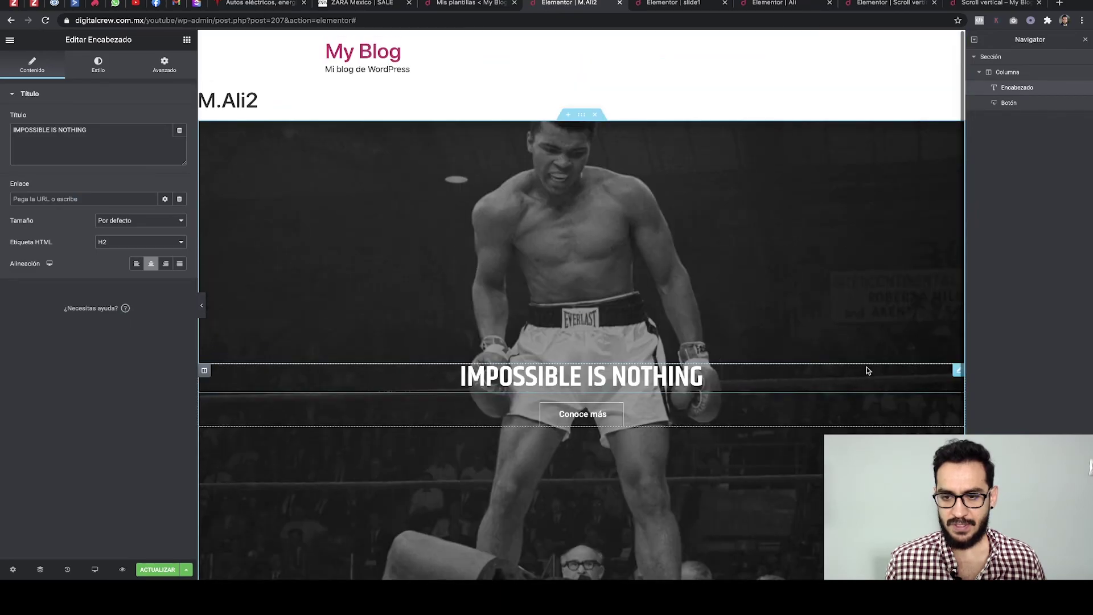
pyautogui.click(164, 64)
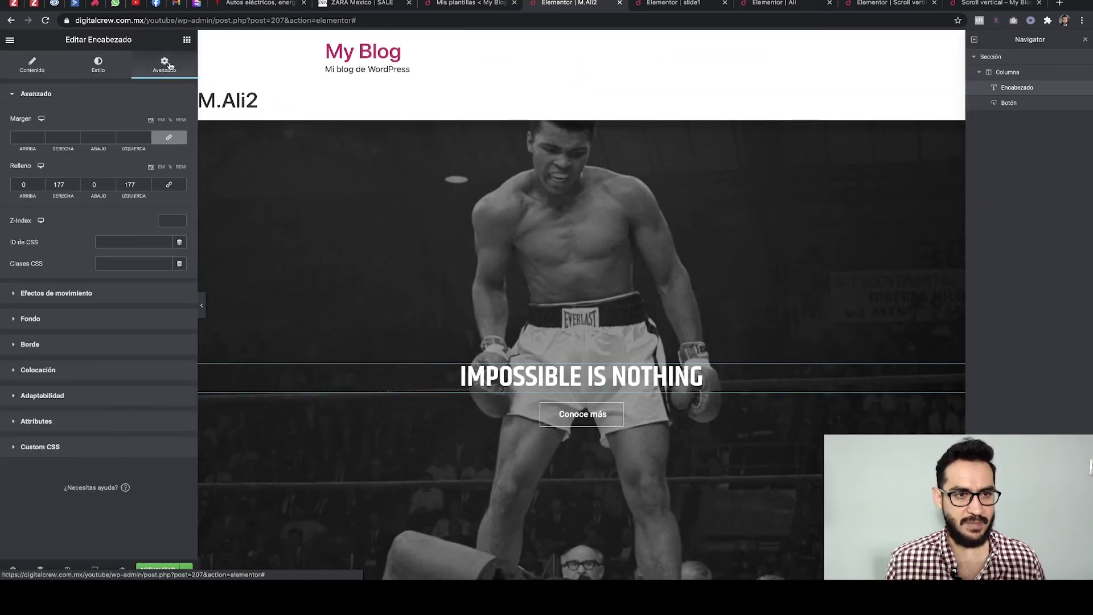
pyautogui.click(52, 302)
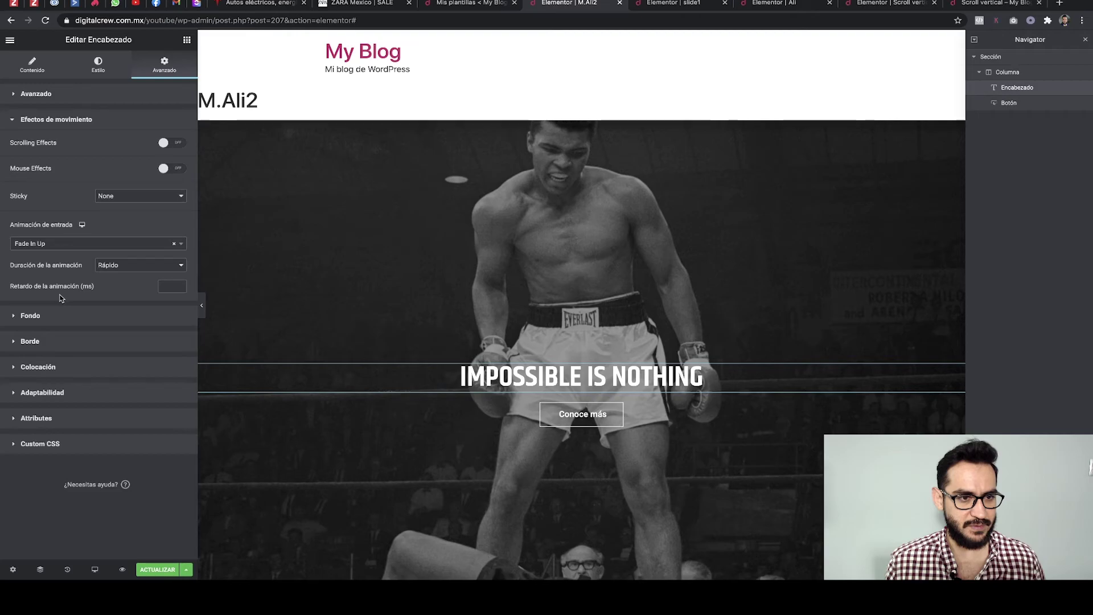
# Give the Conoce más button in M.Ali2 a Fade In Up entrance animation with the duration set to Rápido
pyautogui.click(569, 414)
pyautogui.click(165, 64)
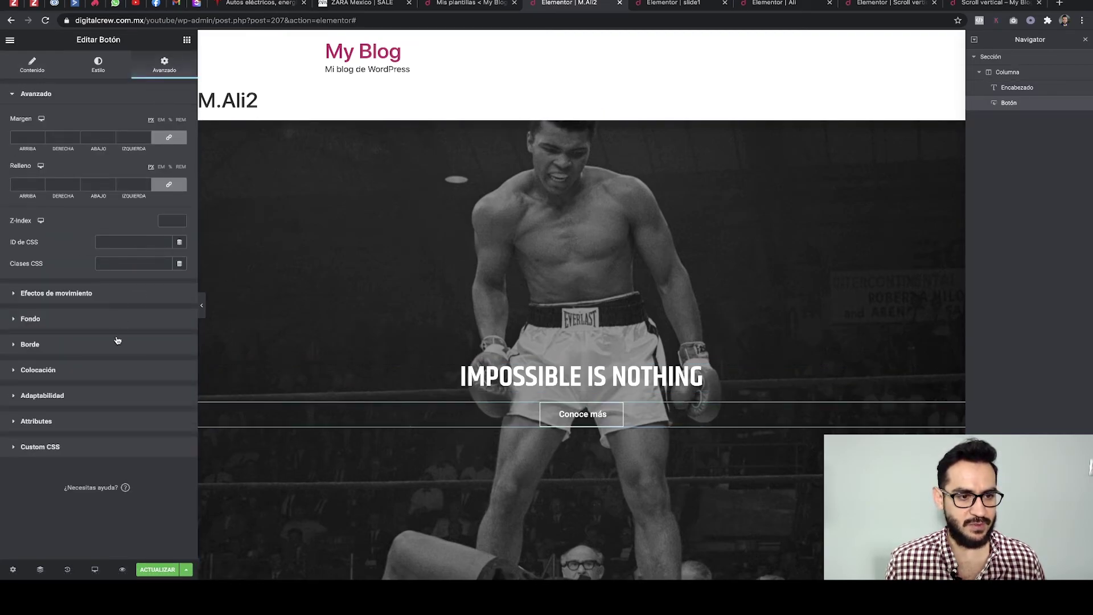
pyautogui.click(40, 294)
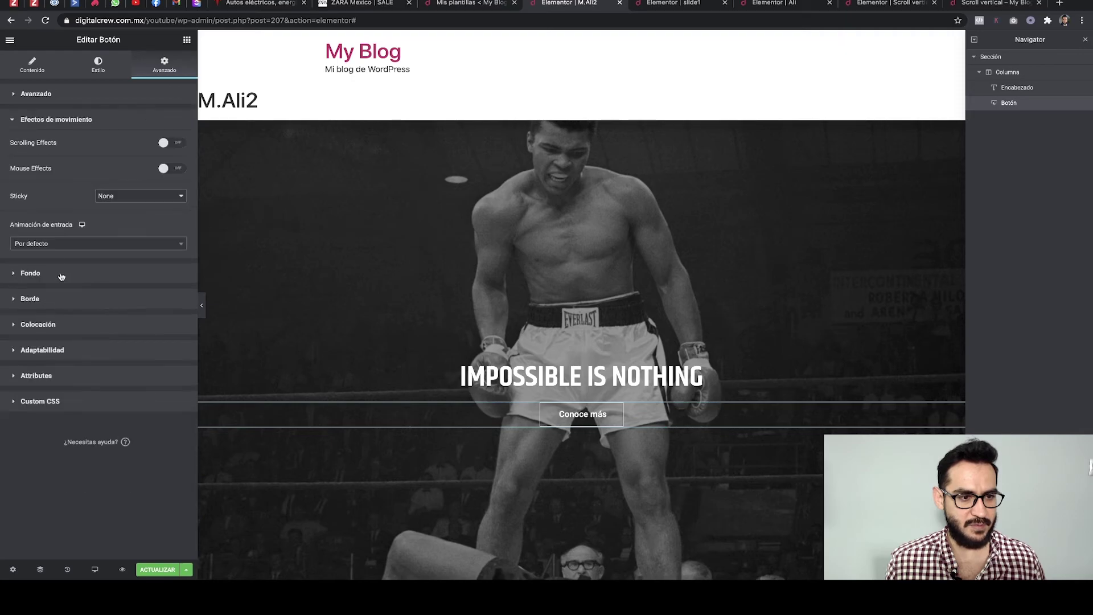
pyautogui.click(63, 245)
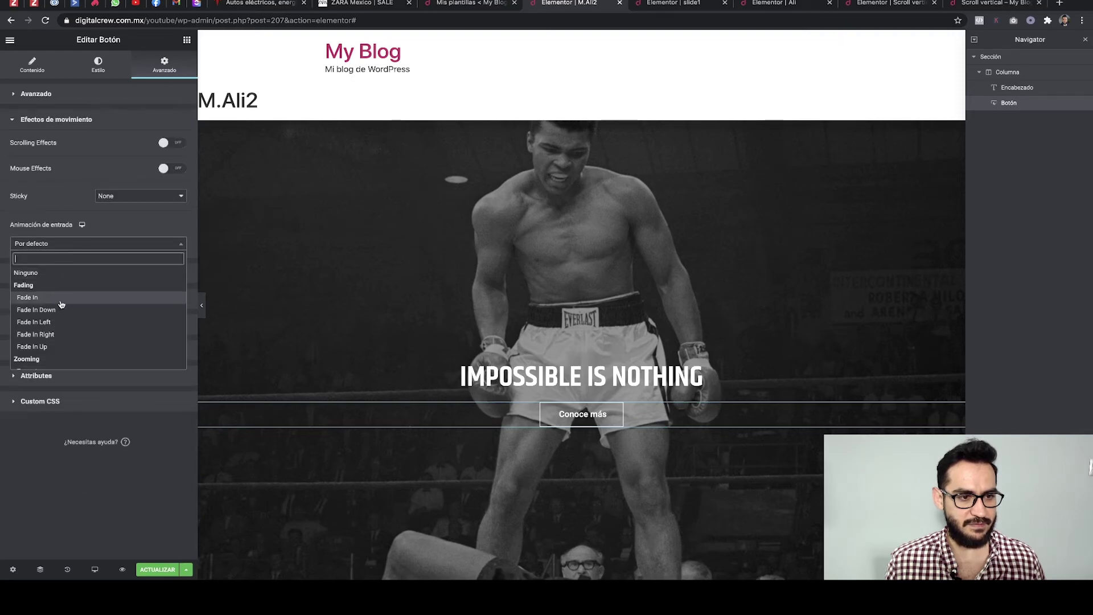
pyautogui.click(50, 348)
pyautogui.click(142, 265)
pyautogui.click(142, 274)
# Review the motion effects of the IMPOSSIBLE IS NOTHING heading in M.Ali2 and update the template
pyautogui.click(551, 373)
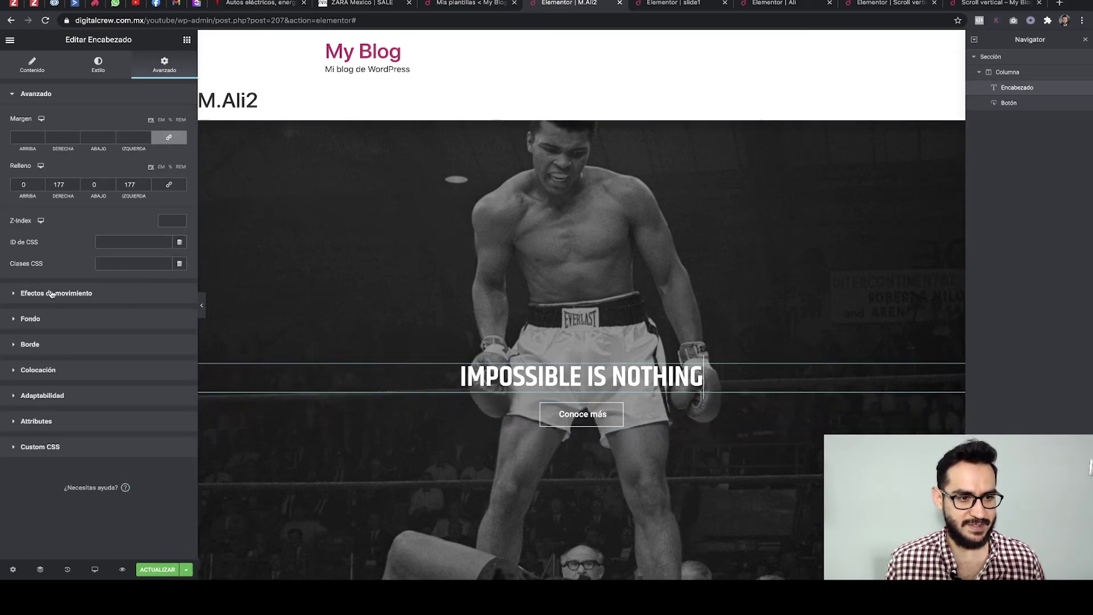
pyautogui.click(51, 293)
pyautogui.click(149, 569)
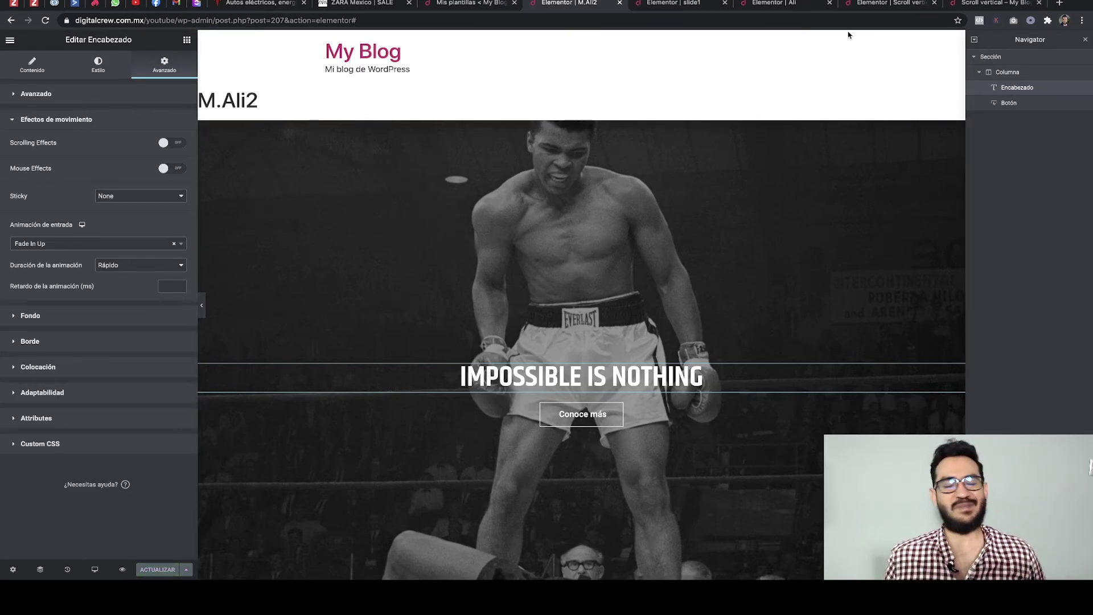
# Reload the Scroll vertical preview page and check the entrance animations while moving between the sections, including with the navigation dots
pyautogui.click(991, 3)
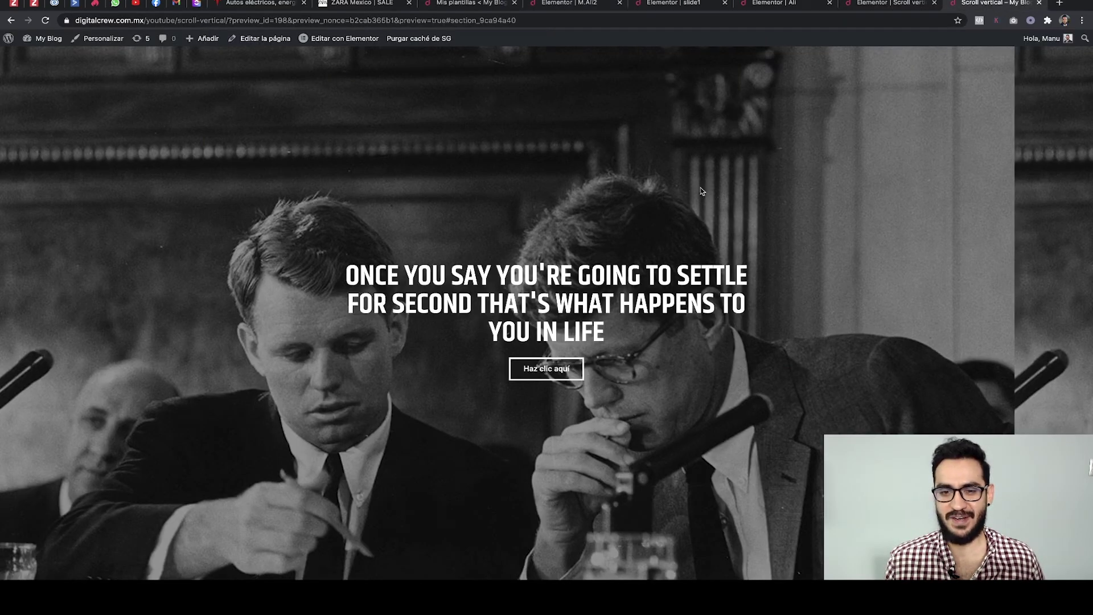
pyautogui.press('super+r')
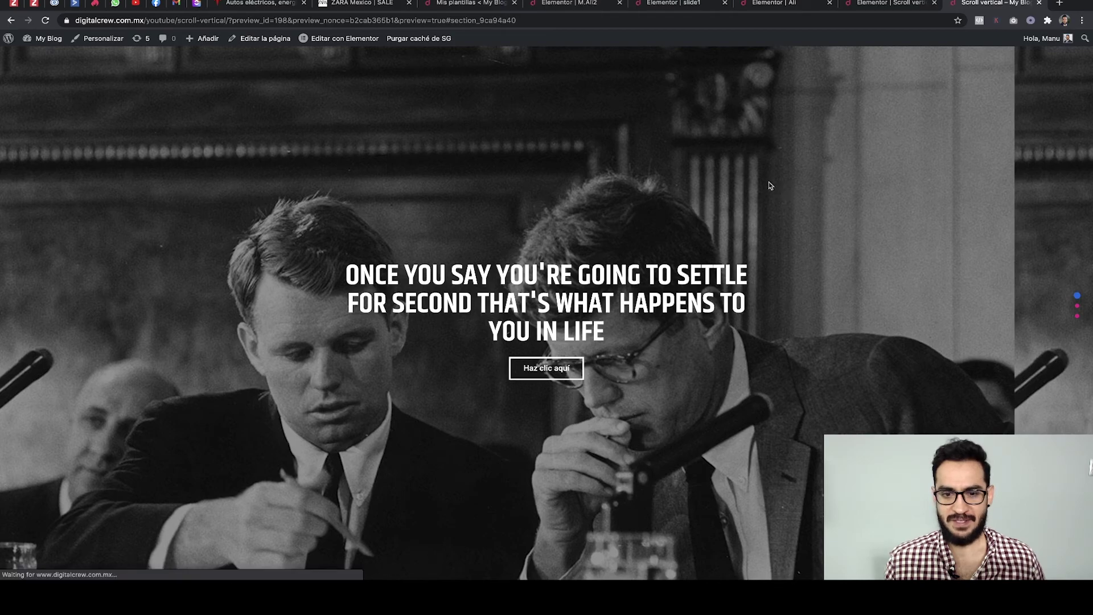
pyautogui.scroll(-1, 768, 183)
pyautogui.scroll(1, 769, 184)
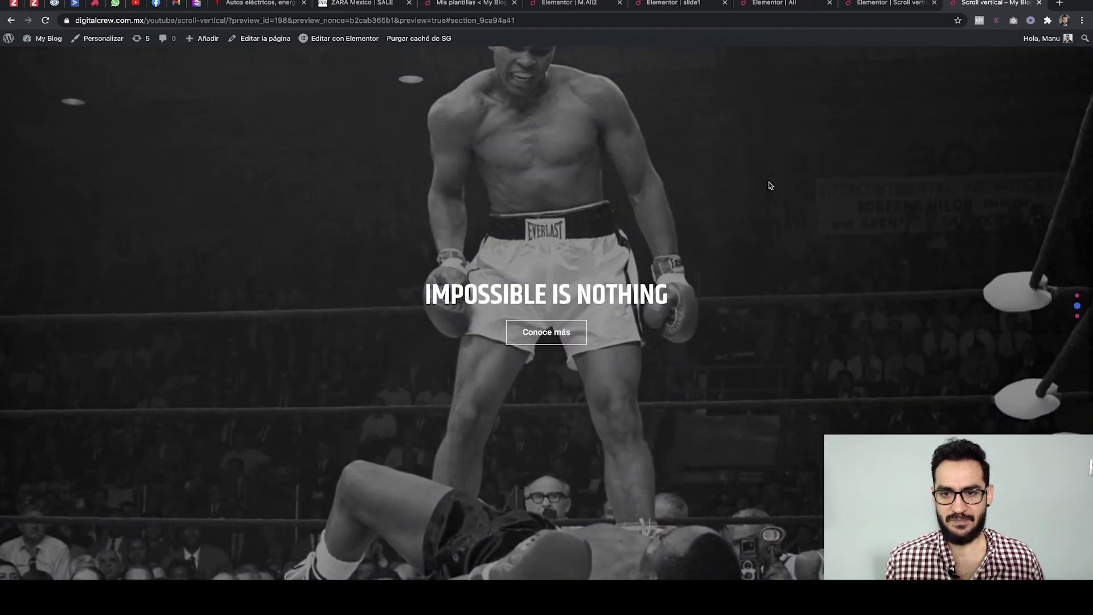
pyautogui.scroll(1, 769, 183)
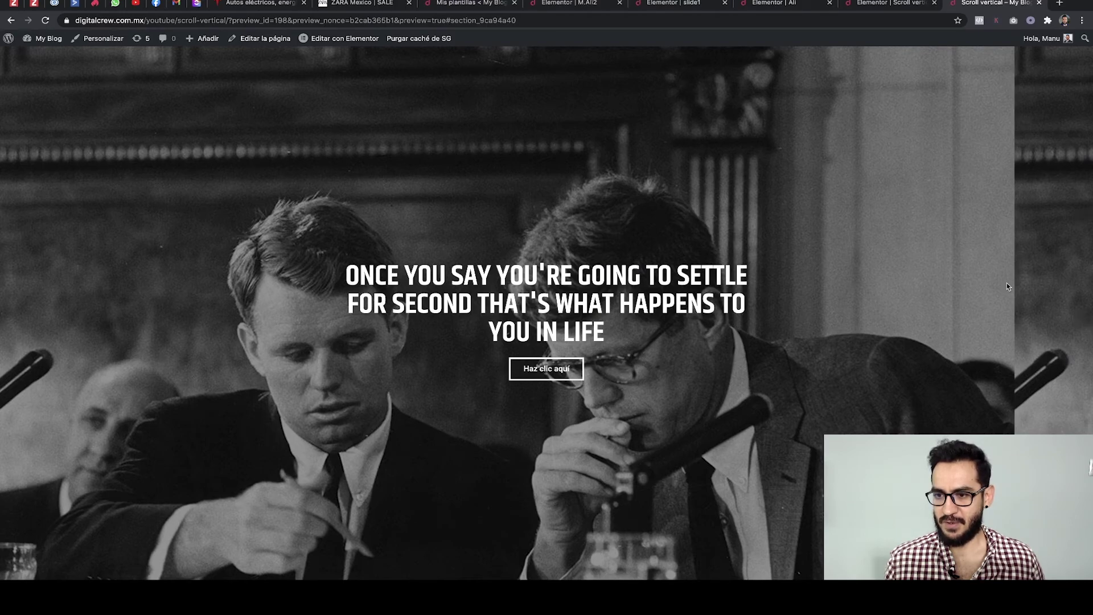
pyautogui.scroll(-1, 1007, 286)
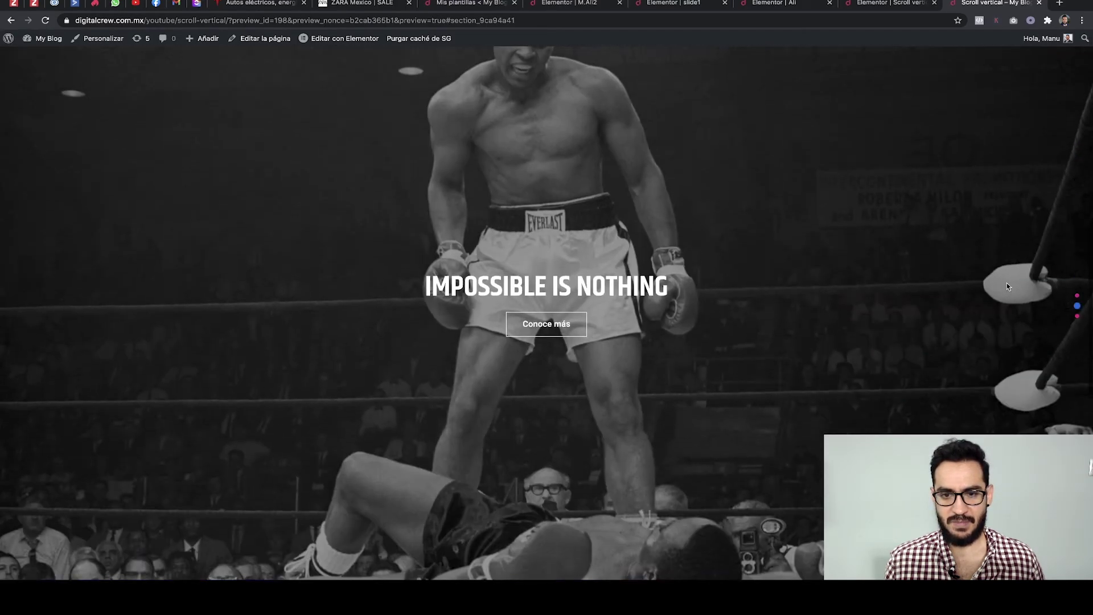
pyautogui.scroll(1, 1007, 285)
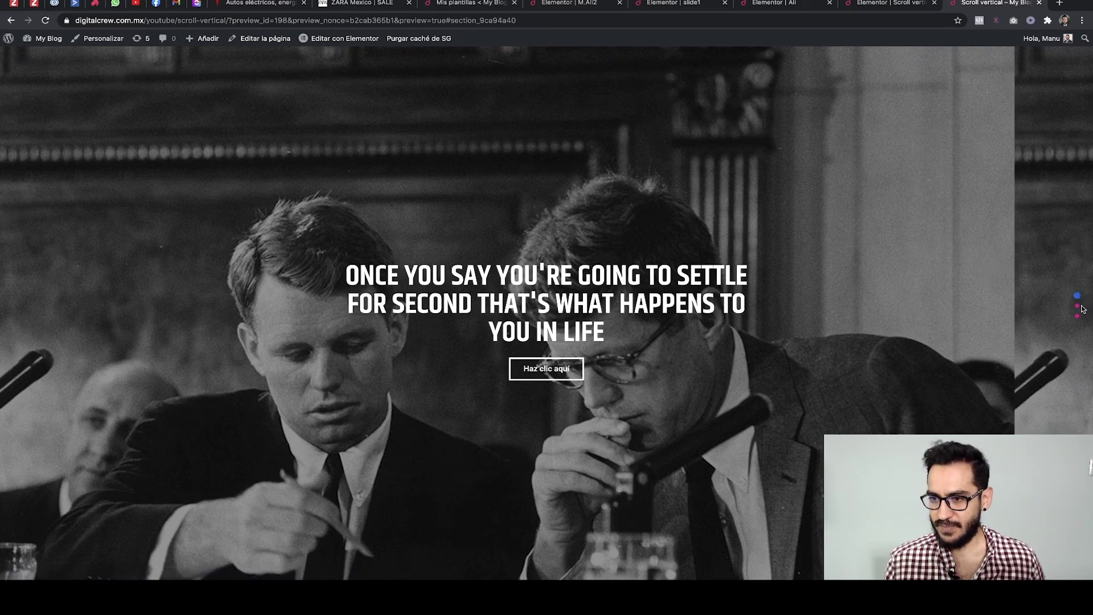
pyautogui.click(1078, 306)
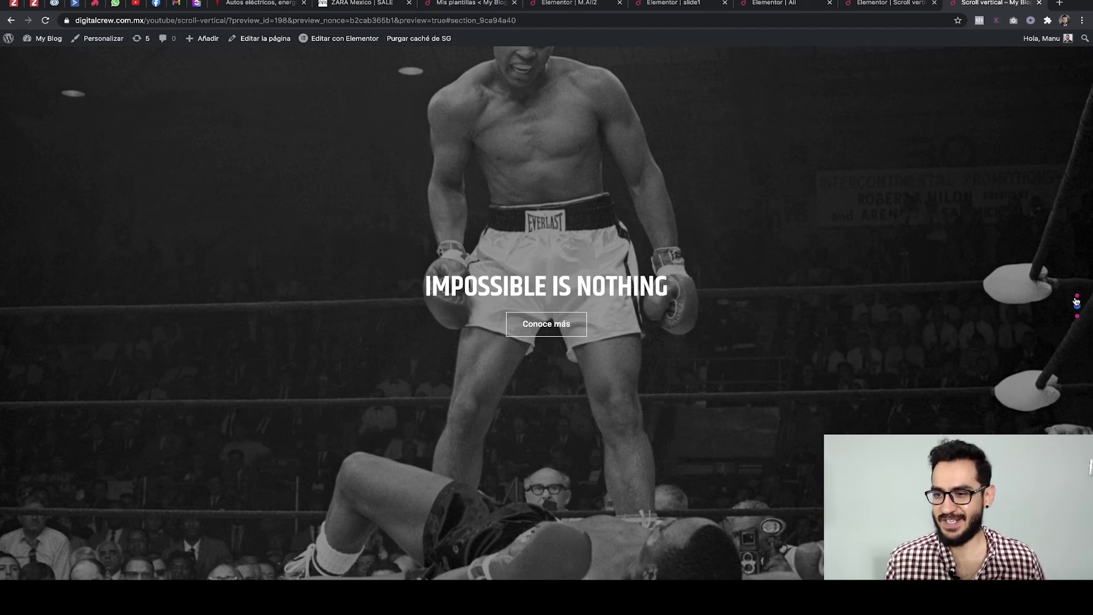
pyautogui.click(1077, 296)
pyautogui.click(1078, 317)
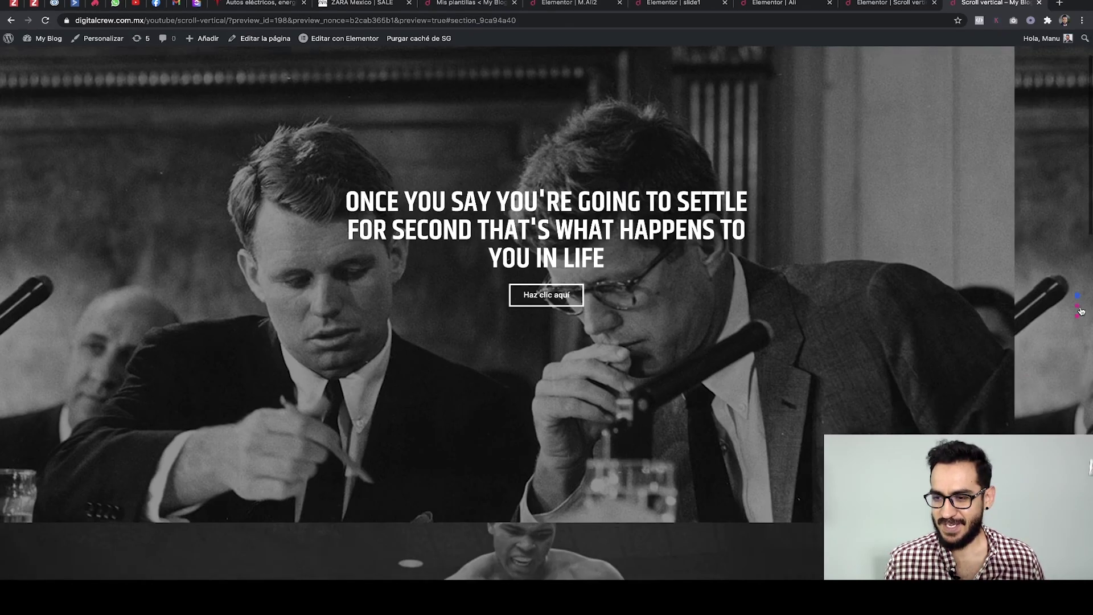
# In the slide1 template, give the heading a Fade In Up entrance animation with the duration set to Rápido
pyautogui.click(880, 5)
pyautogui.click(673, 4)
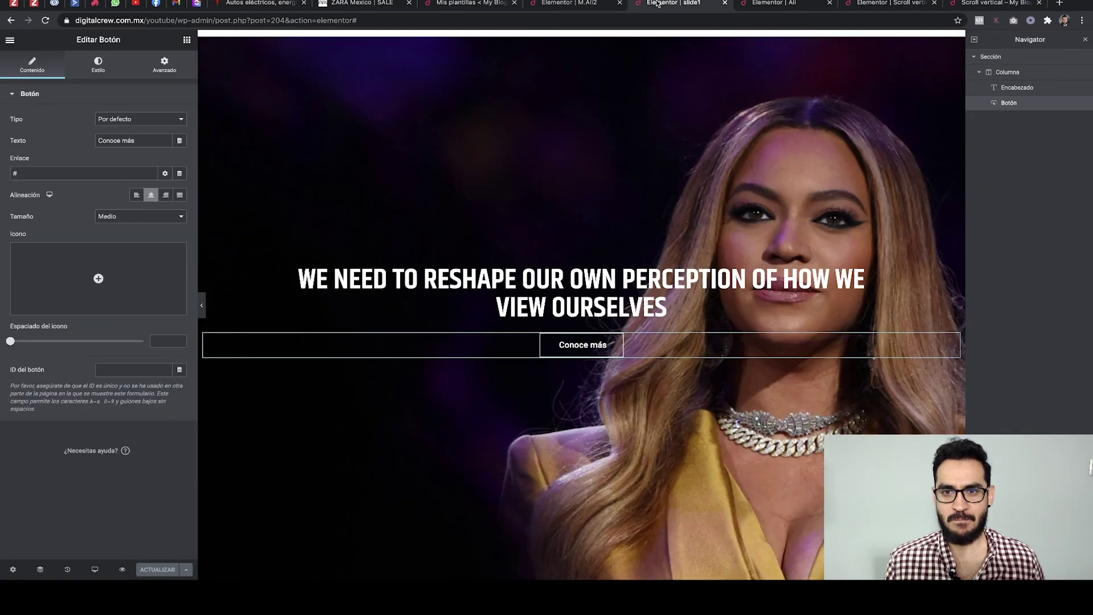
pyautogui.click(604, 284)
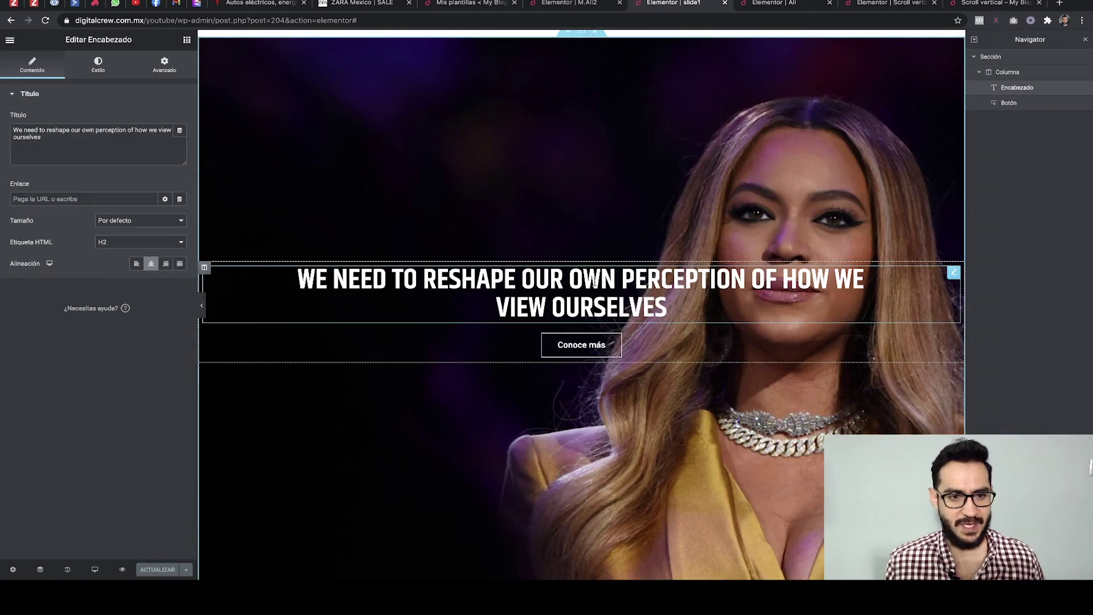
pyautogui.click(164, 64)
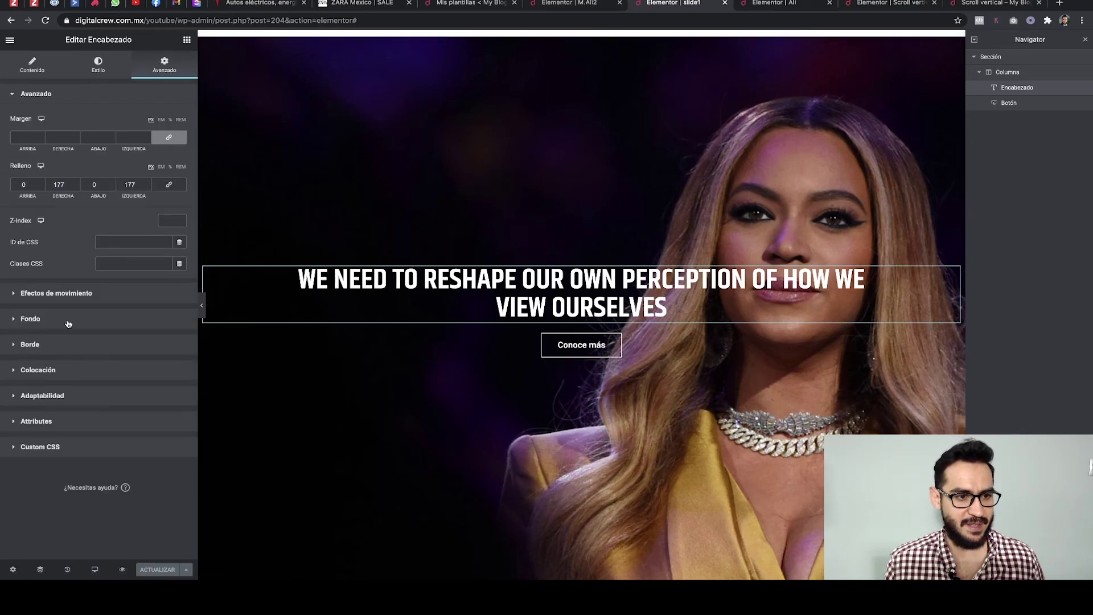
pyautogui.click(67, 298)
pyautogui.click(70, 243)
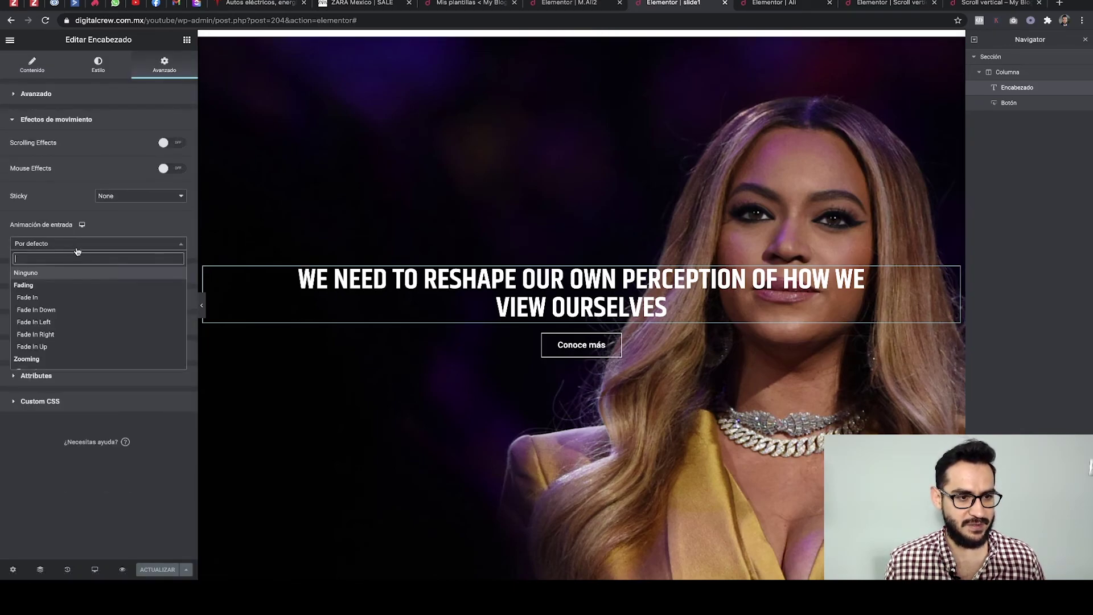
pyautogui.click(57, 347)
pyautogui.click(120, 264)
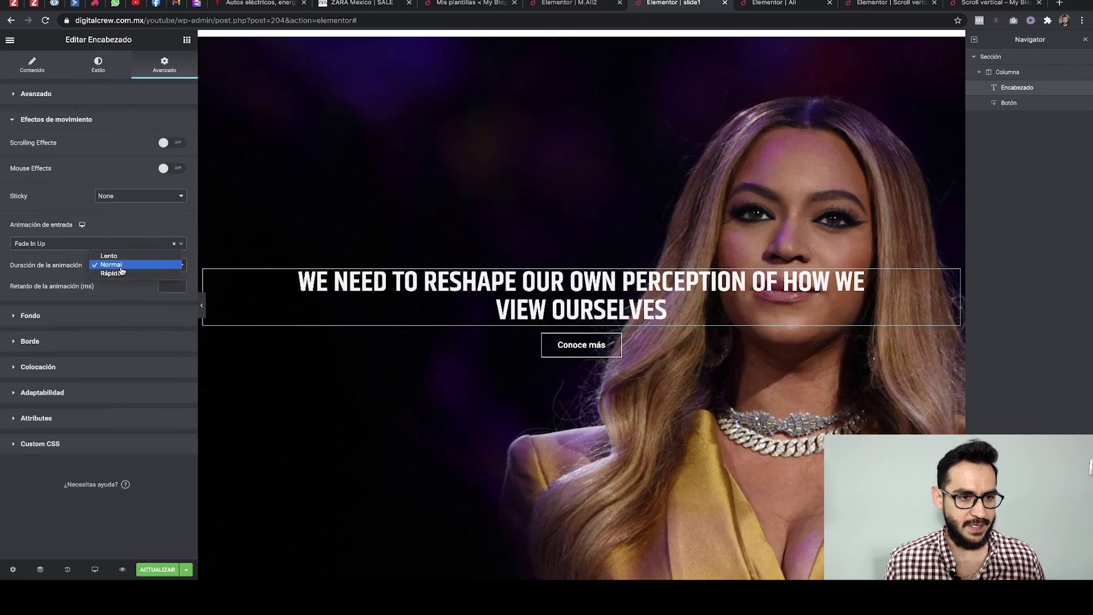
pyautogui.click(119, 274)
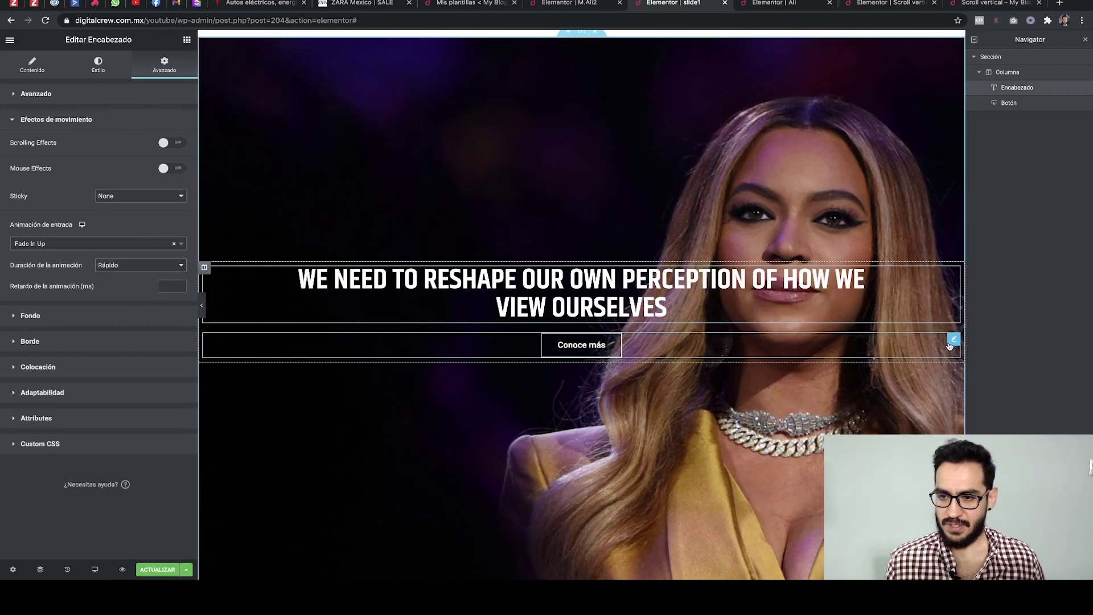
# Give the Conoce más button in slide1 a Fade In Up entrance animation with duration Rápido, and save the template
pyautogui.click(950, 347)
pyautogui.click(164, 64)
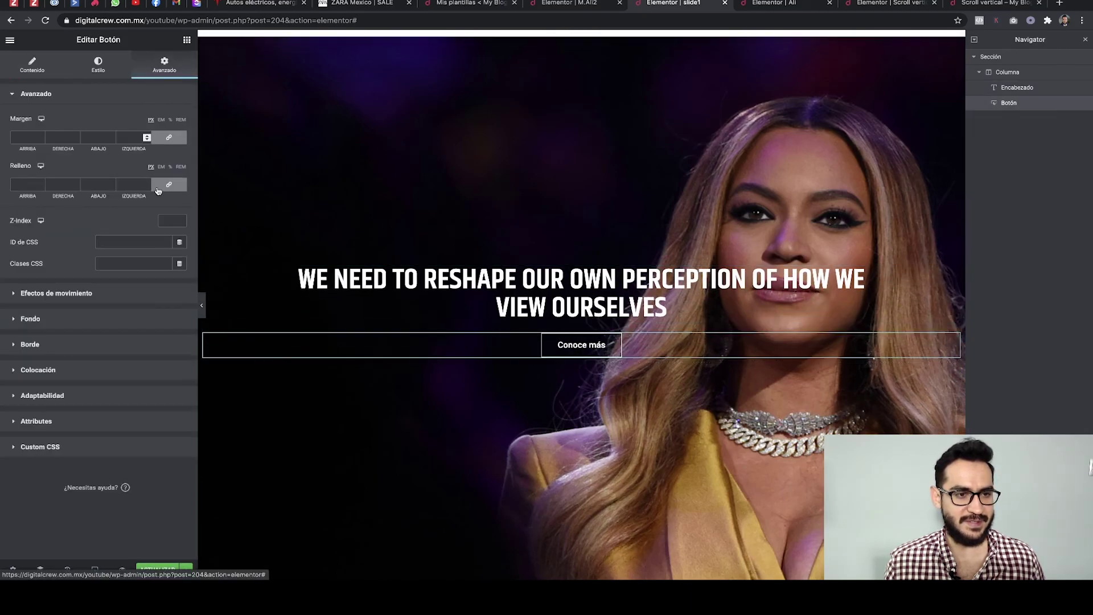
pyautogui.click(87, 293)
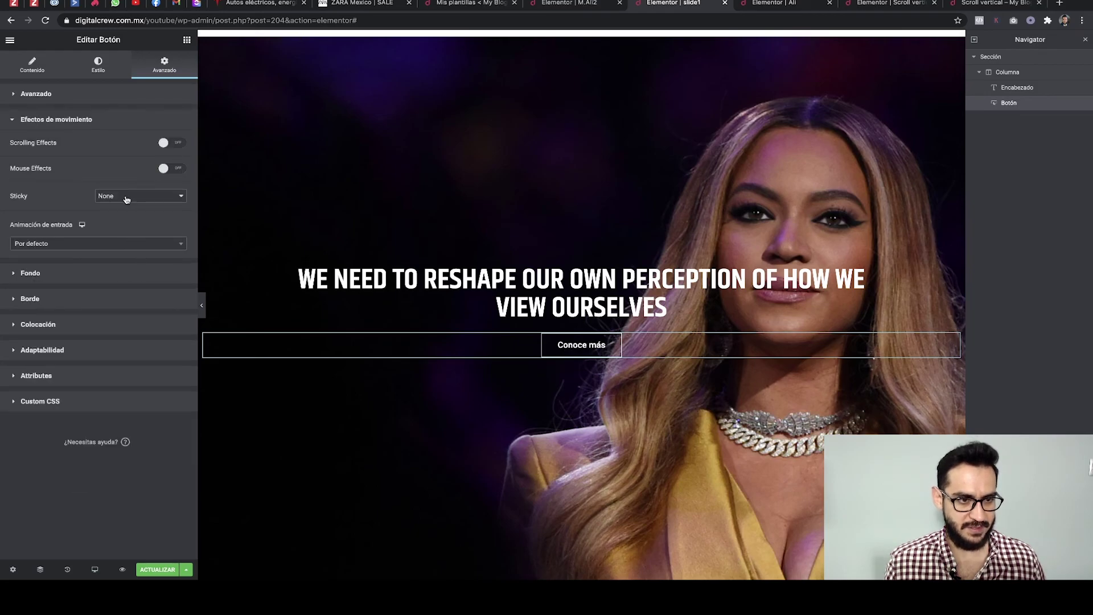
pyautogui.click(105, 245)
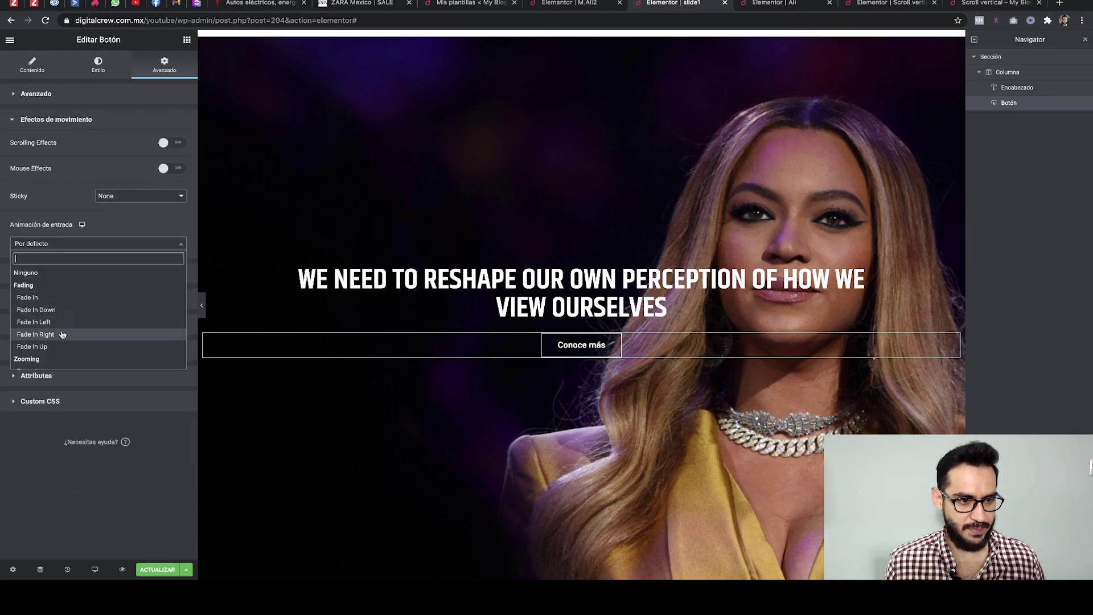
pyautogui.click(54, 346)
pyautogui.click(129, 264)
pyautogui.click(129, 279)
pyautogui.hotkey('ctrl', 's')
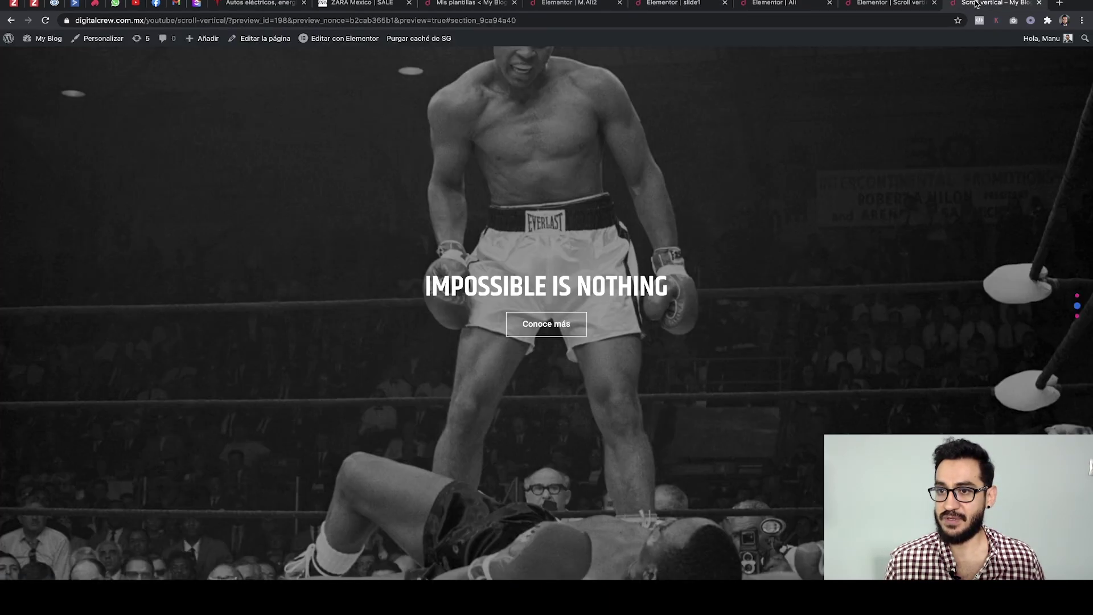
# Reload the Scroll vertical preview from the first section and step through the second and third sections using the navigation dots
pyautogui.click(979, 3)
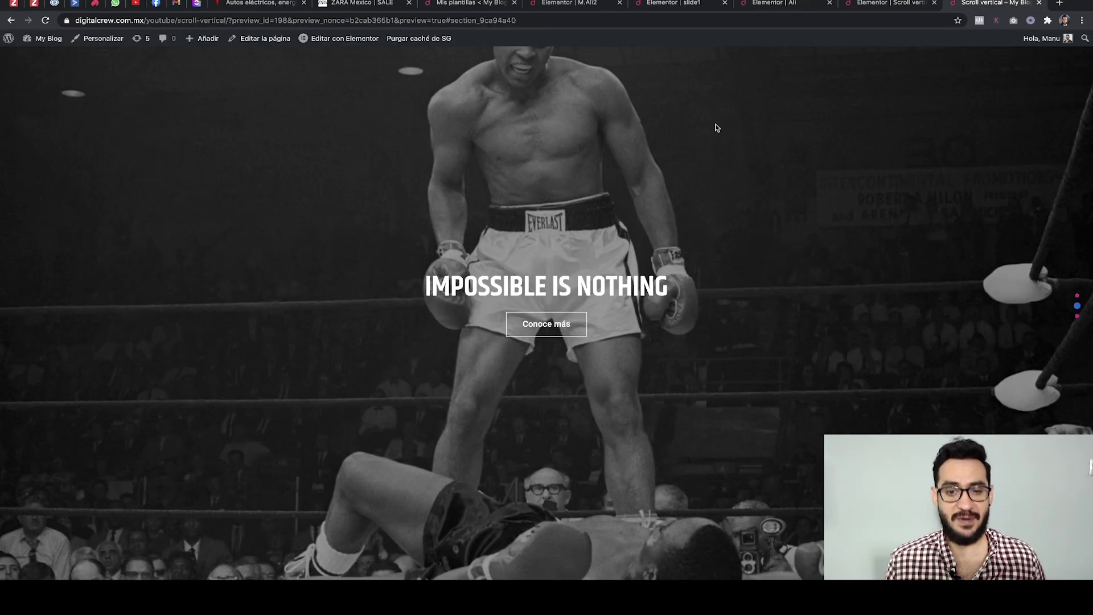
pyautogui.scroll(2, 722, 126)
pyautogui.hotkey('ctrl', 'r')
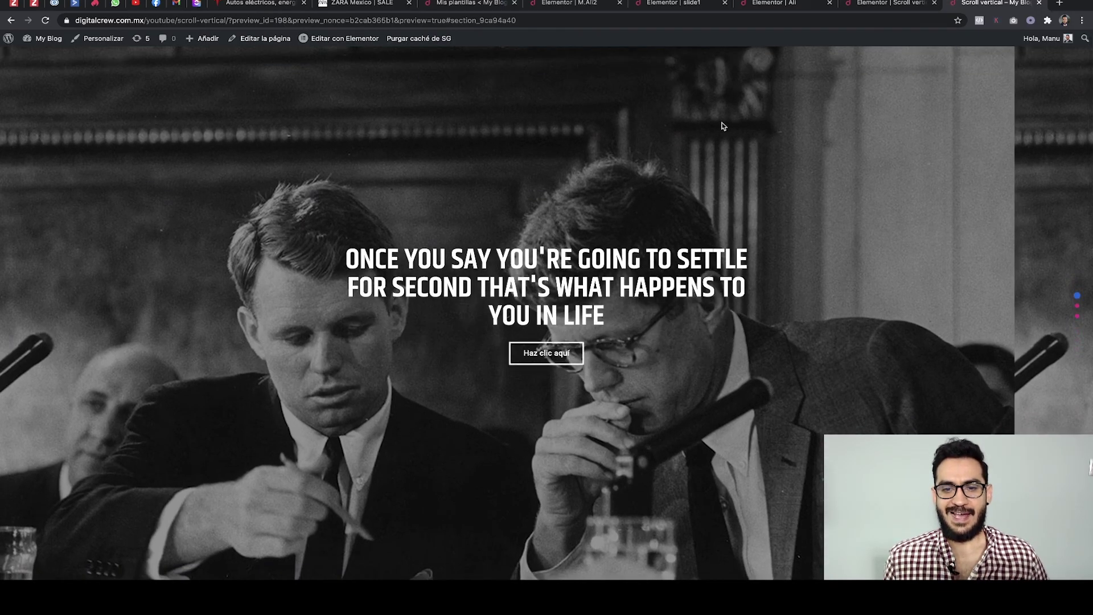
pyautogui.click(1078, 306)
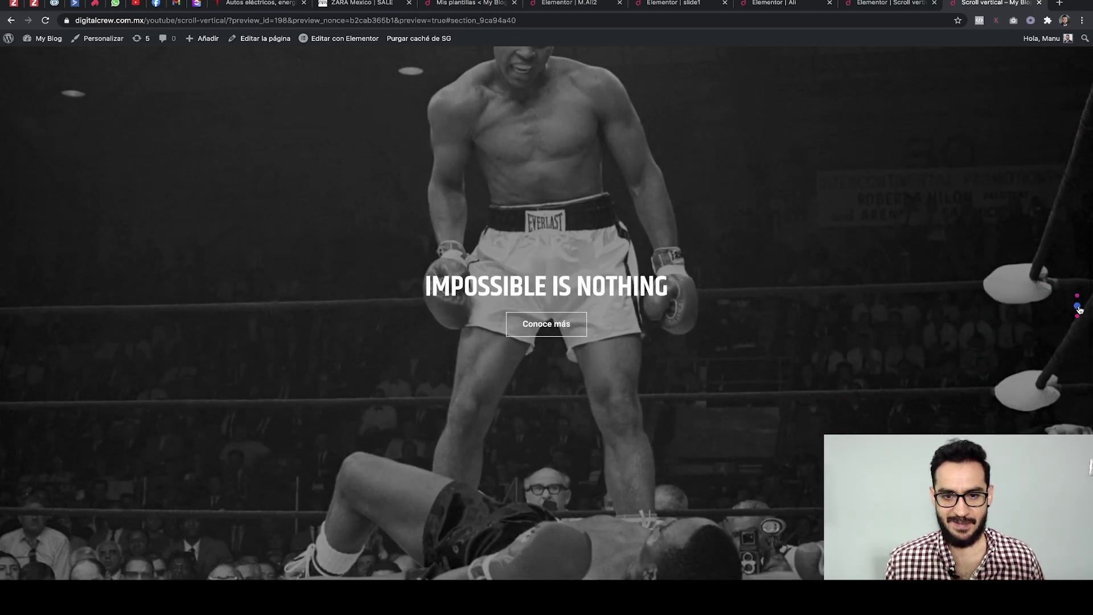
pyautogui.click(1076, 316)
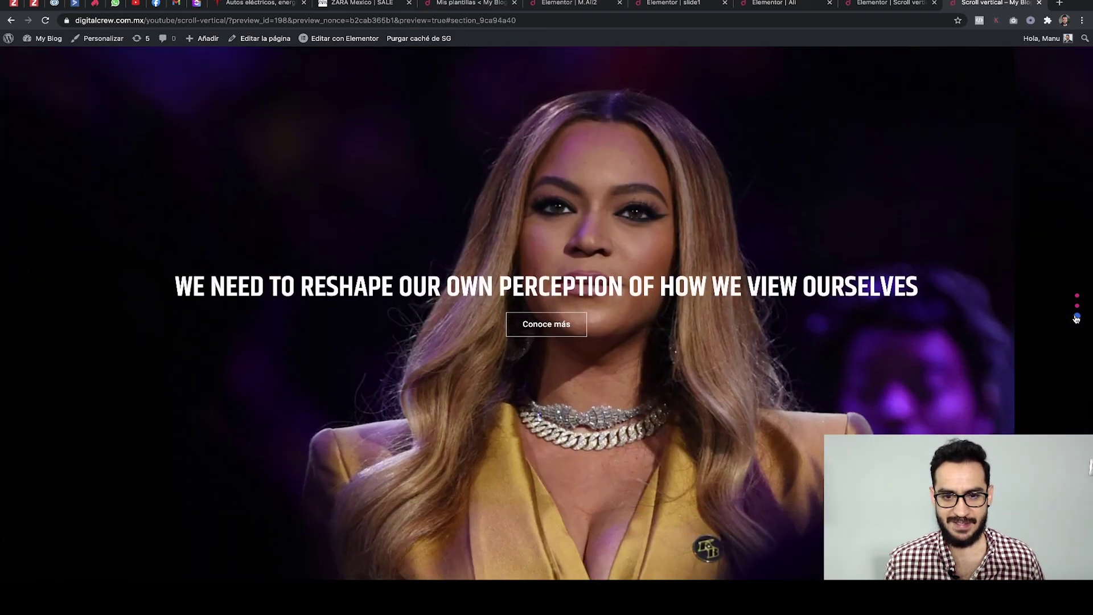